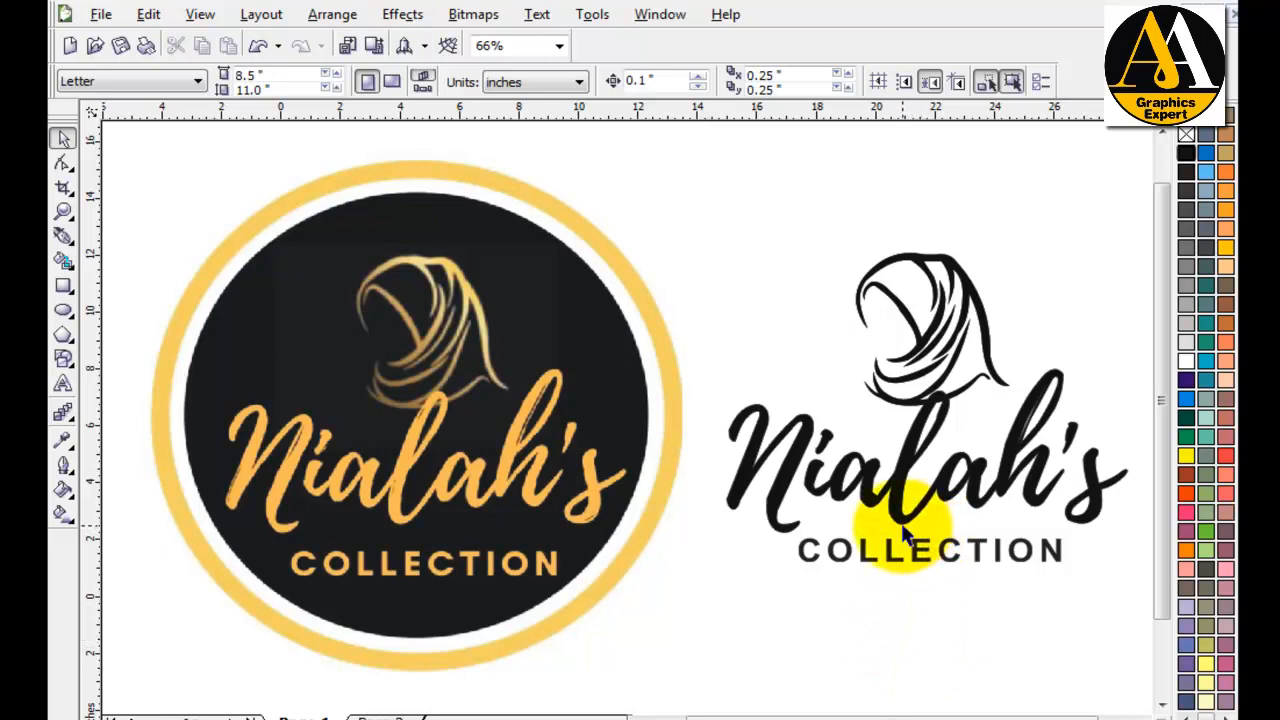
# Step: Ungroup the logo artwork and delete the round black-and-gold logo image, keeping the black logo
pyautogui.hotkey('ctrl', 'a')
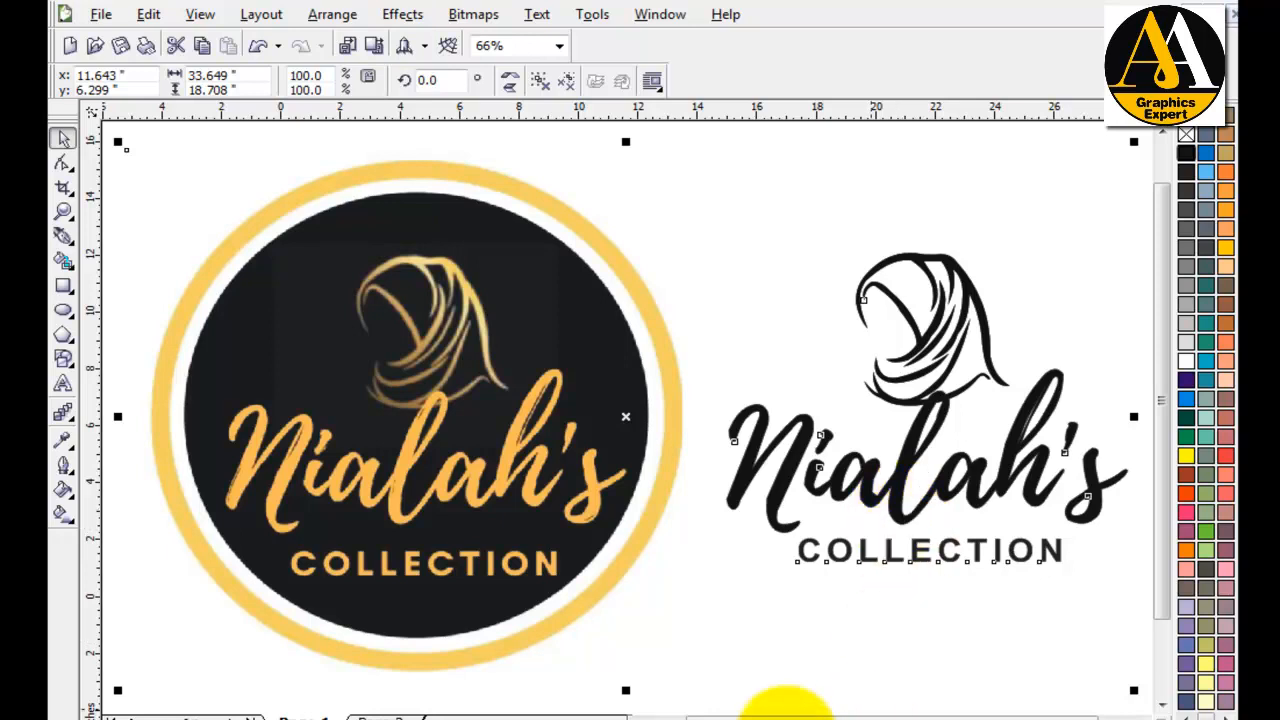
pyautogui.click(850, 640)
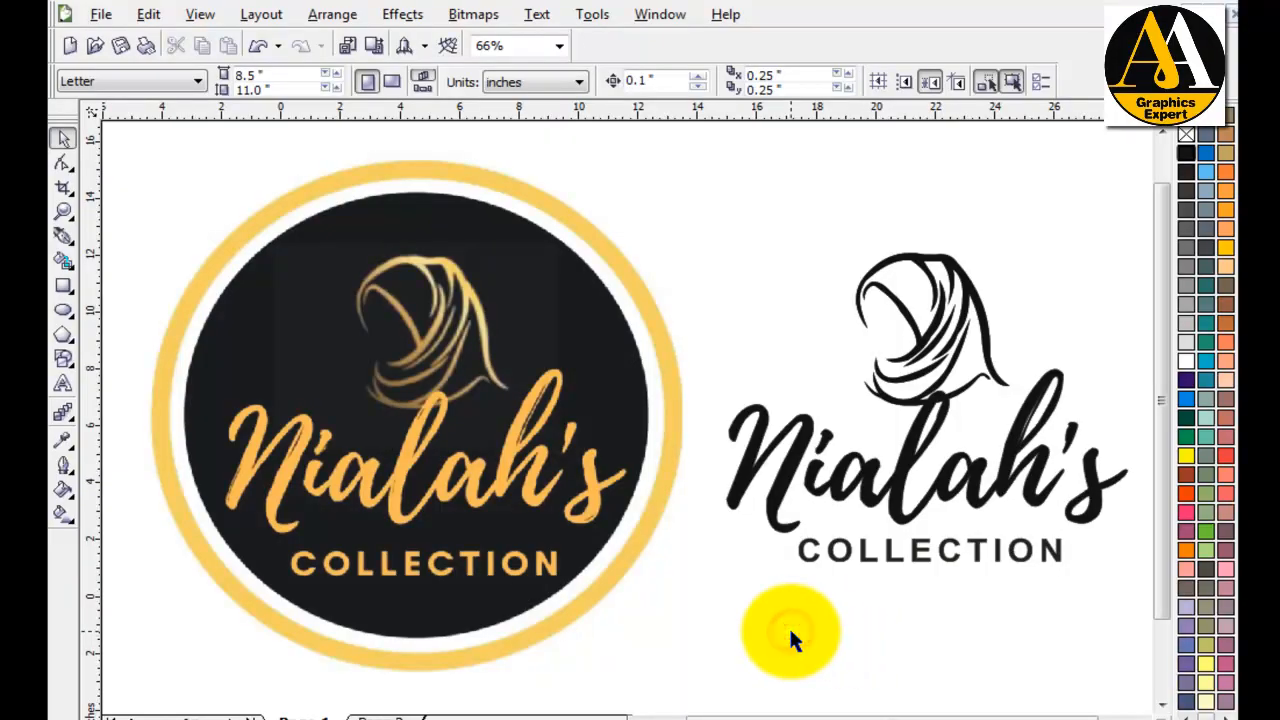
pyautogui.scroll(-4, 621, 425)
pyautogui.moveTo(783, 271); pyautogui.dragTo(391, 466)
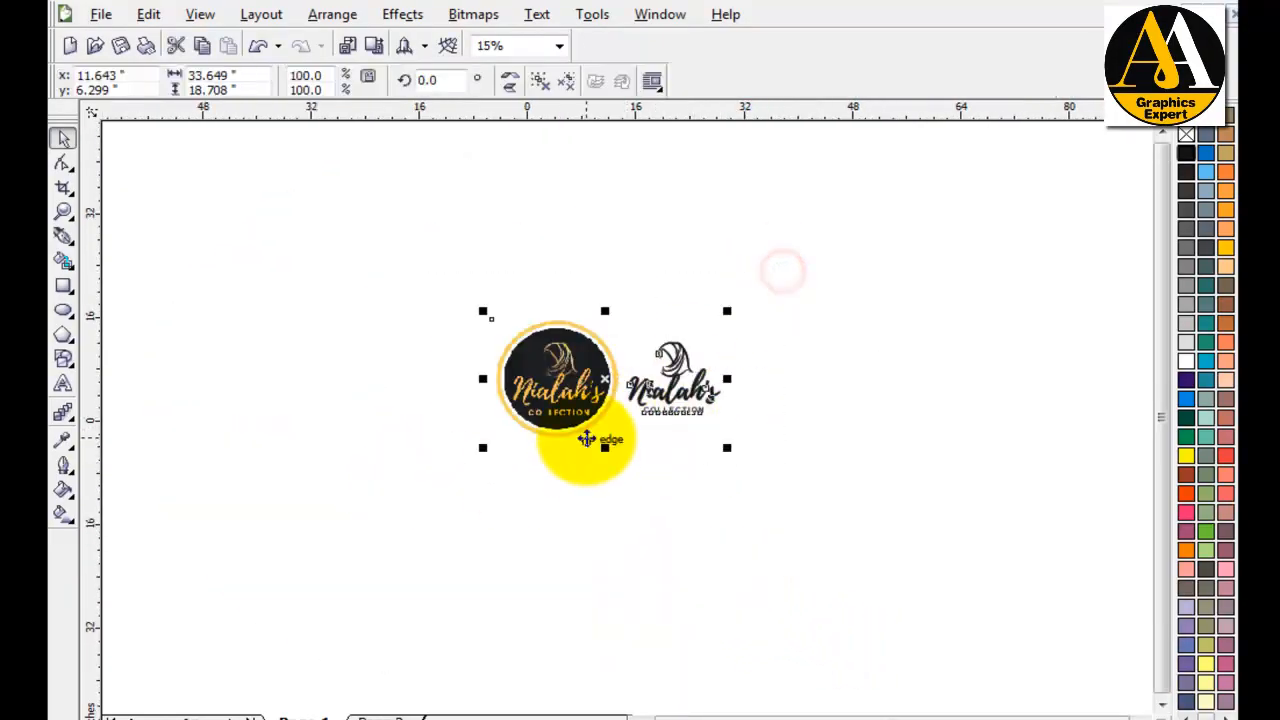
pyautogui.click(663, 495)
pyautogui.click(543, 371)
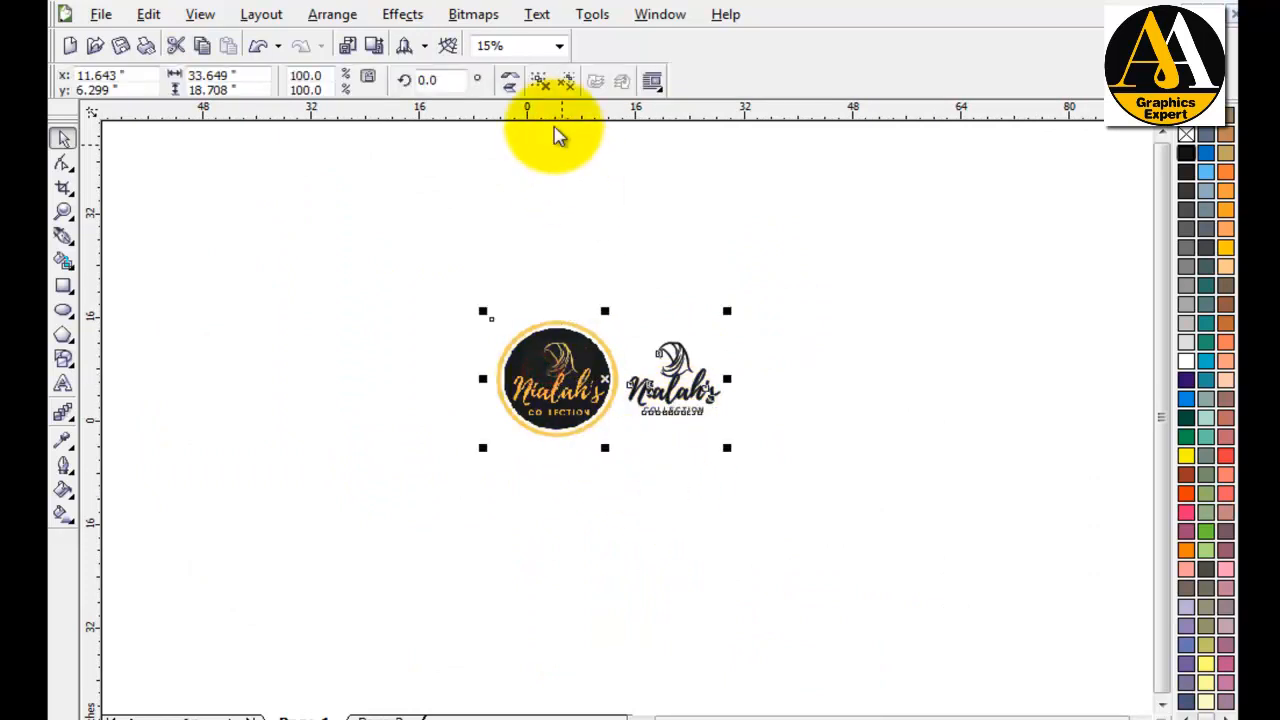
pyautogui.click(541, 81)
pyautogui.click(565, 200)
pyautogui.moveTo(560, 392); pyautogui.dragTo(506, 359)
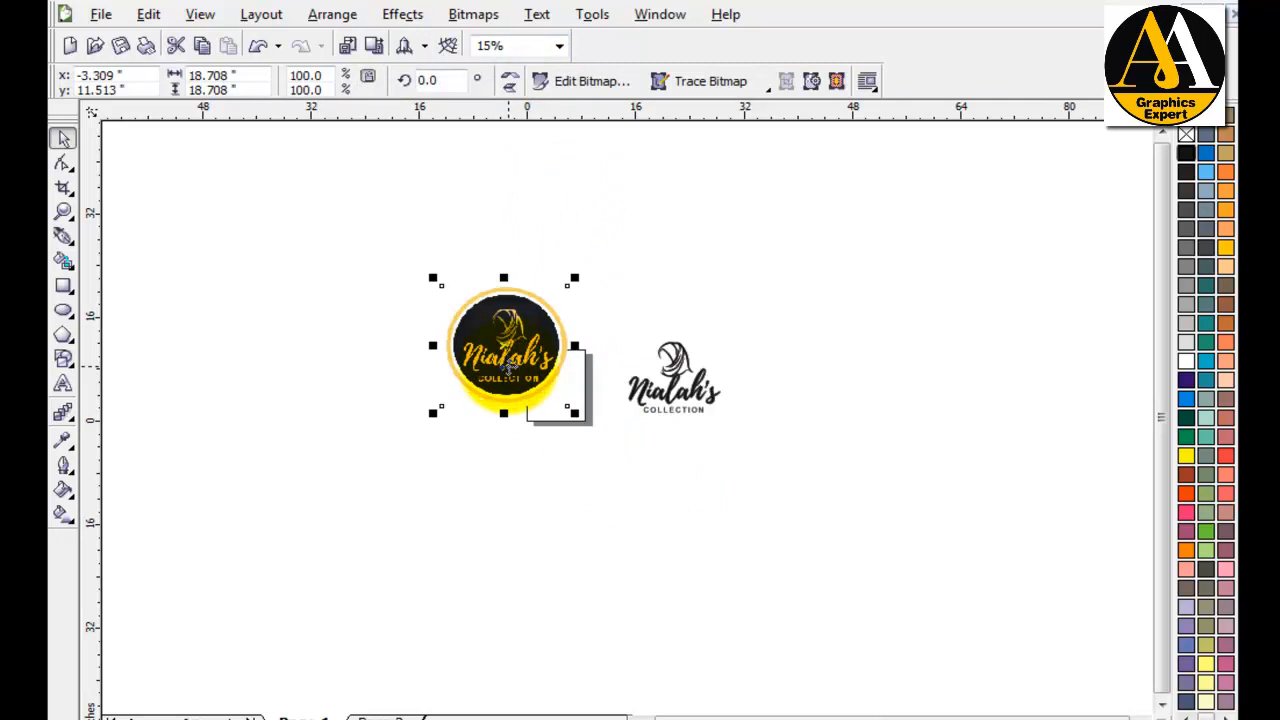
pyautogui.moveTo(506, 366); pyautogui.dragTo(455, 403)
pyautogui.press('Delete')
# Step: Move the black logo close to the page and scale it proportionally about its centre to about 4.9 by 4 inches
pyautogui.moveTo(794, 275); pyautogui.dragTo(552, 498)
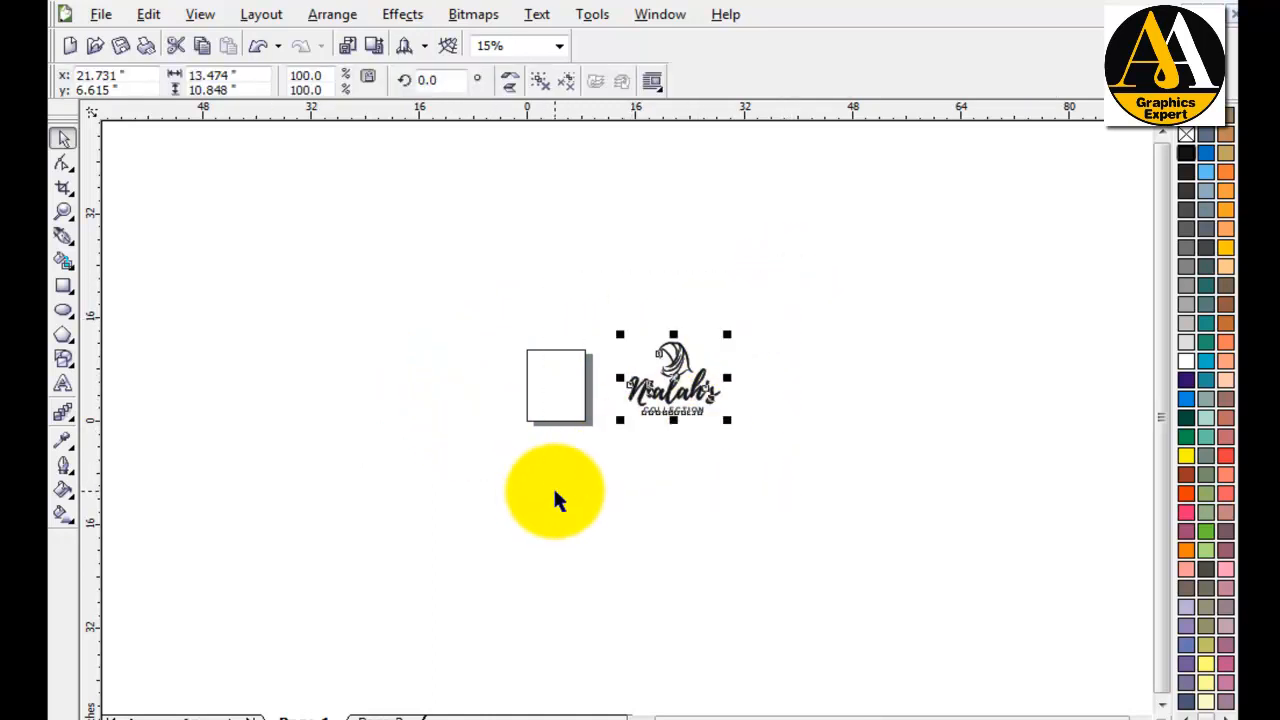
pyautogui.moveTo(672, 362); pyautogui.dragTo(637, 385)
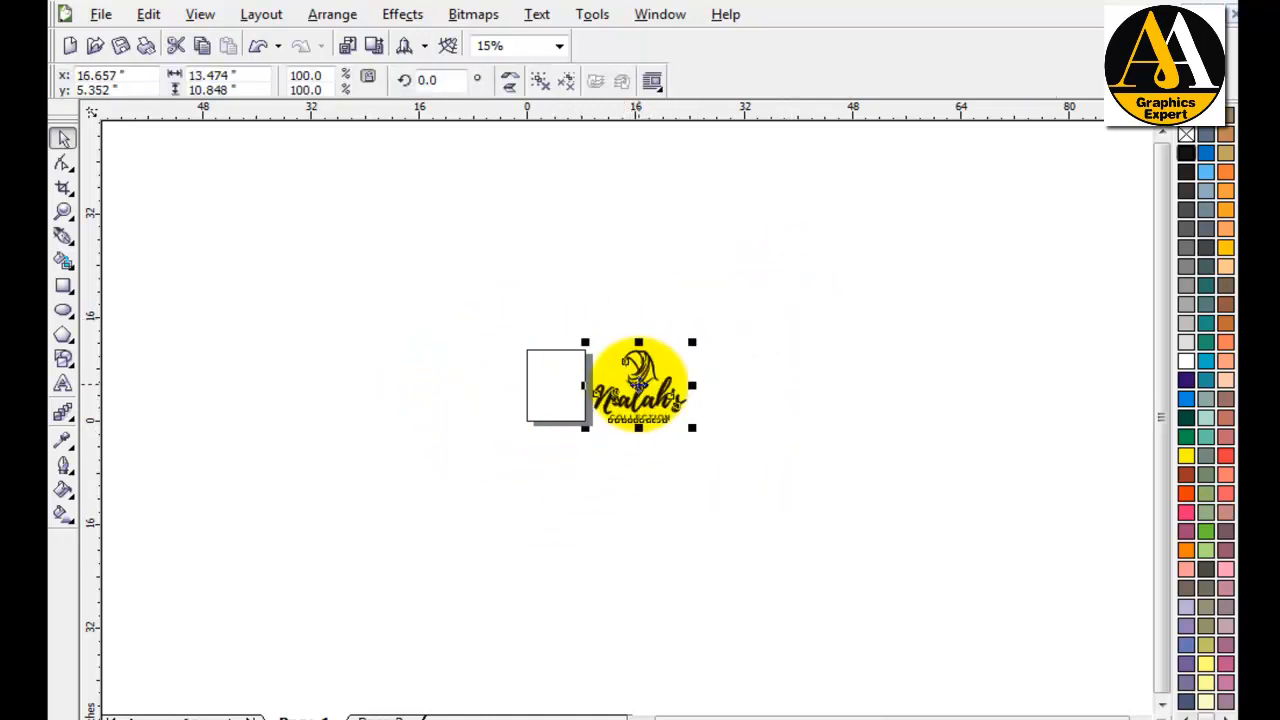
pyautogui.hotkey('shift', 'F2')
pyautogui.click(992, 276)
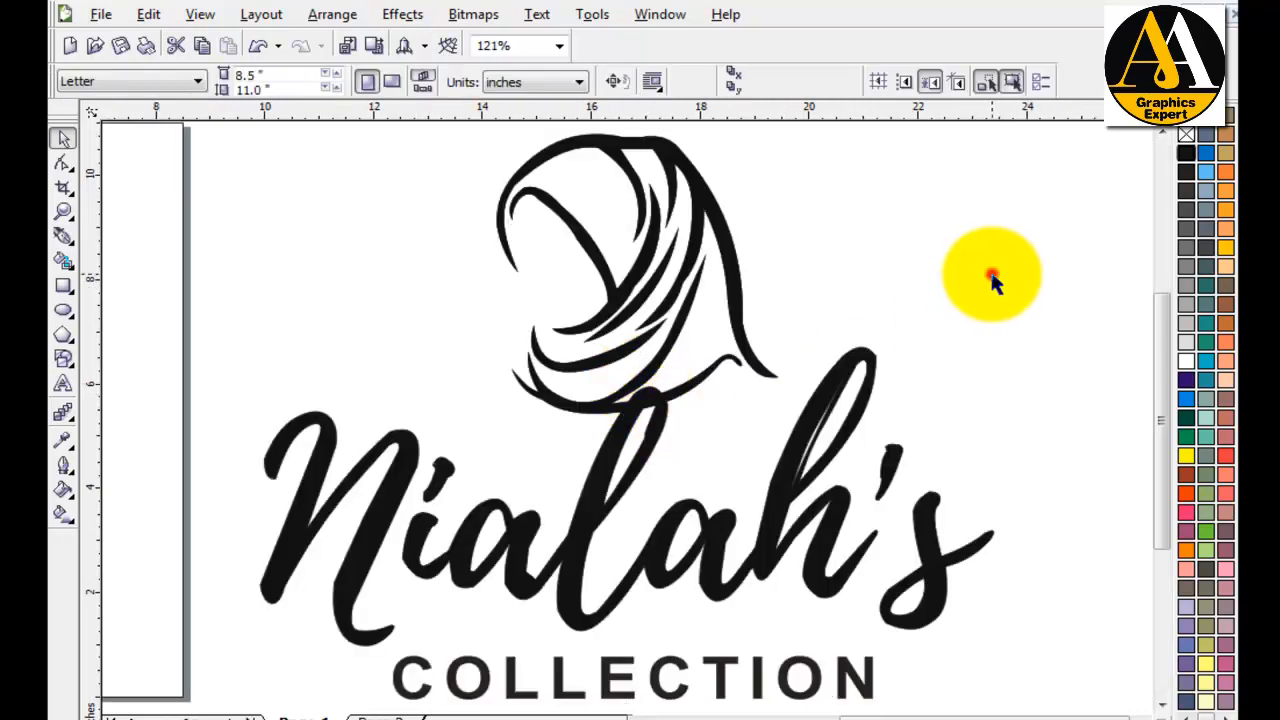
pyautogui.click(701, 369)
pyautogui.press('F3')
pyautogui.moveTo(812, 216); pyautogui.dragTo(755, 305)
pyautogui.click(847, 303)
pyautogui.press('F4')
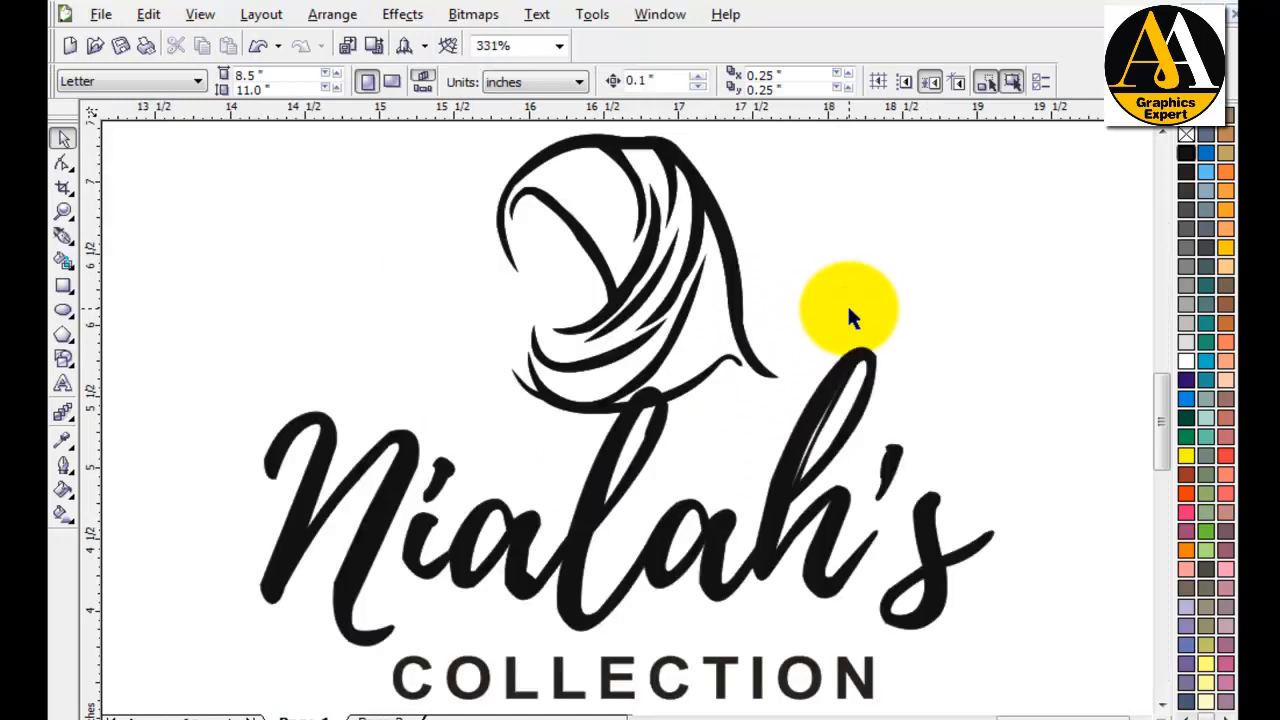
# Step: Move the whole logo so it sits at the page's right edge, slightly overlapping it
pyautogui.press('F3')
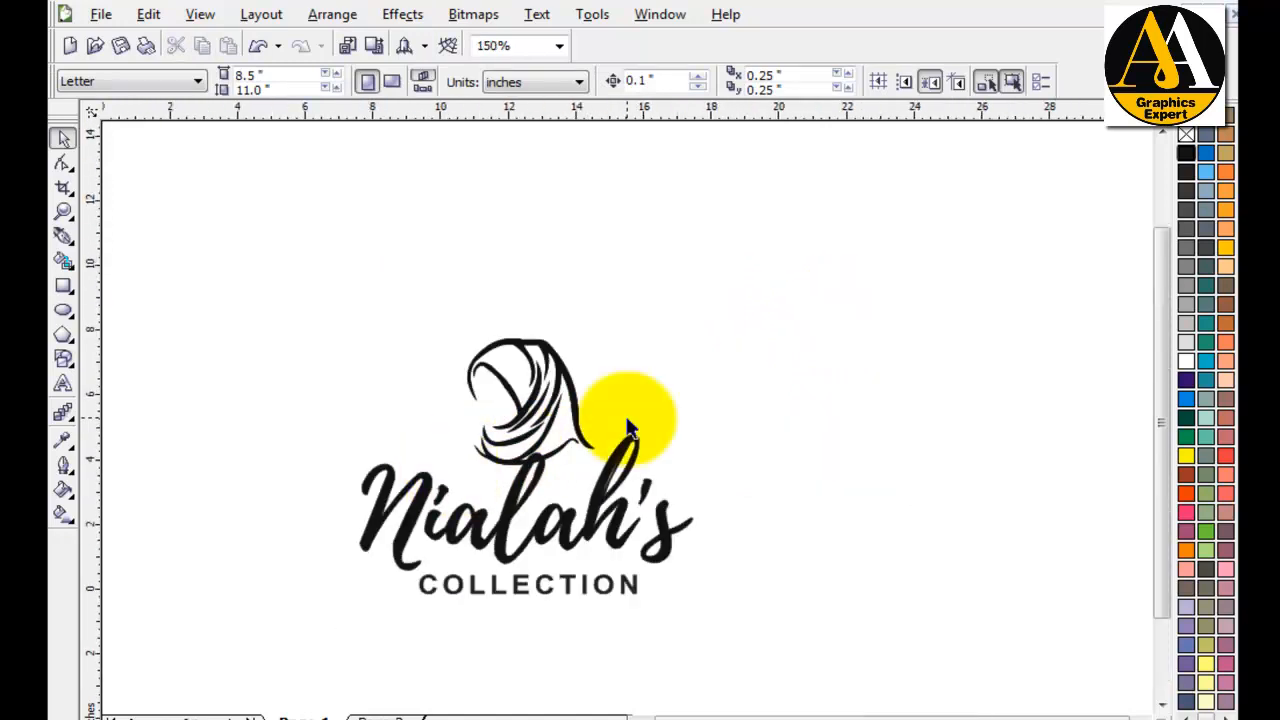
pyautogui.press('F3')
pyautogui.moveTo(809, 273)
pyautogui.mouseDown()
pyautogui.moveTo(738, 415)
pyautogui.moveTo(507, 563)
pyautogui.mouseUp()
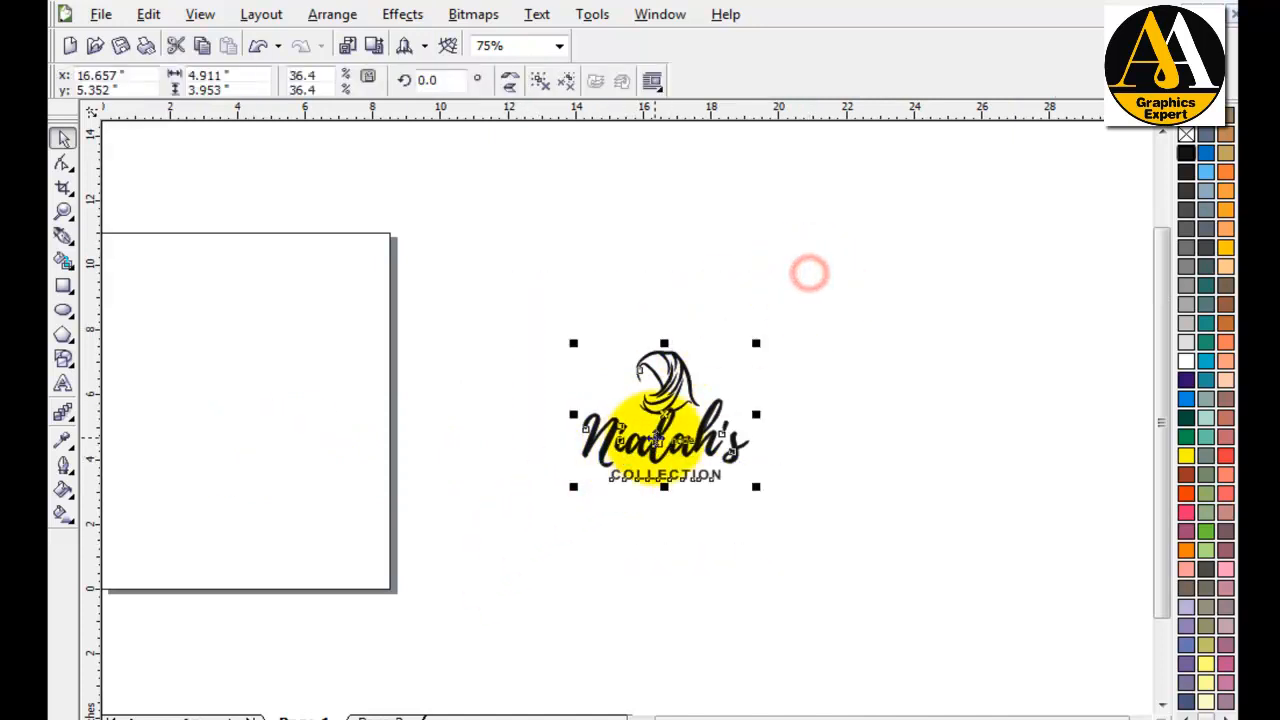
pyautogui.moveTo(663, 436); pyautogui.dragTo(468, 431)
pyautogui.click(637, 717)
pyautogui.click(637, 717)
pyautogui.click(637, 717)
pyautogui.click(637, 717)
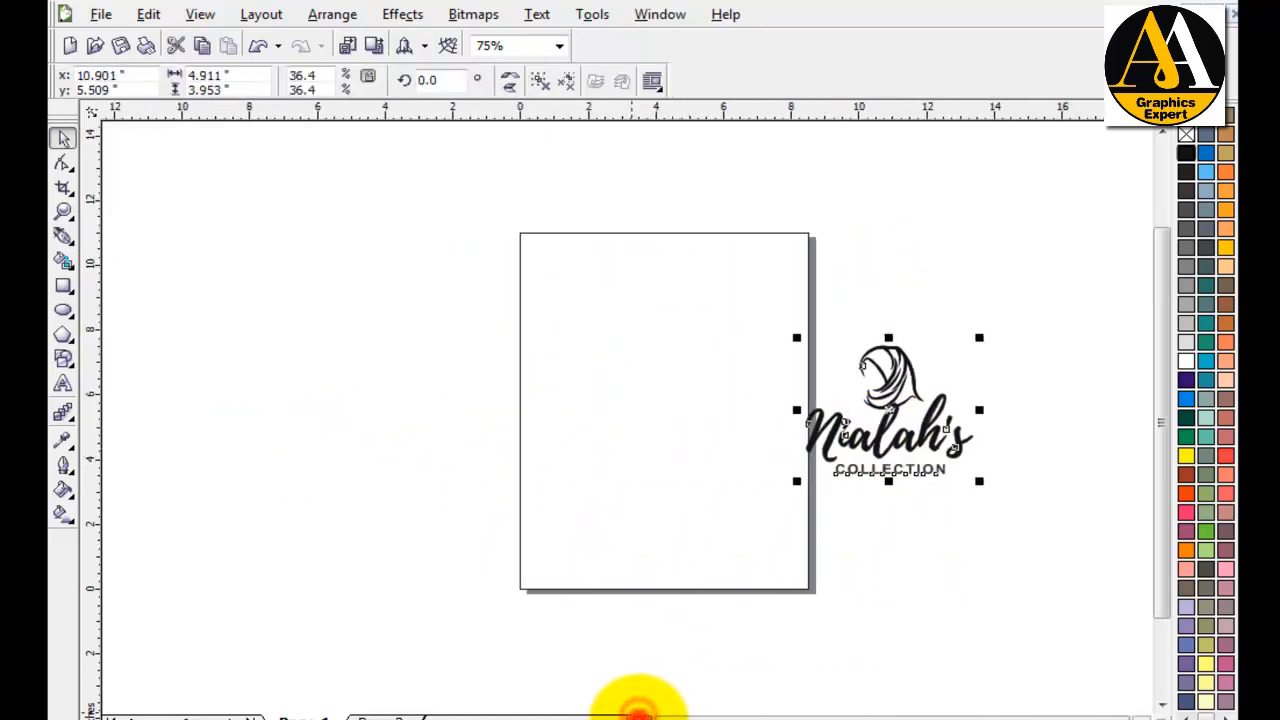
# Step: Change the page orientation to landscape
pyautogui.click(424, 451)
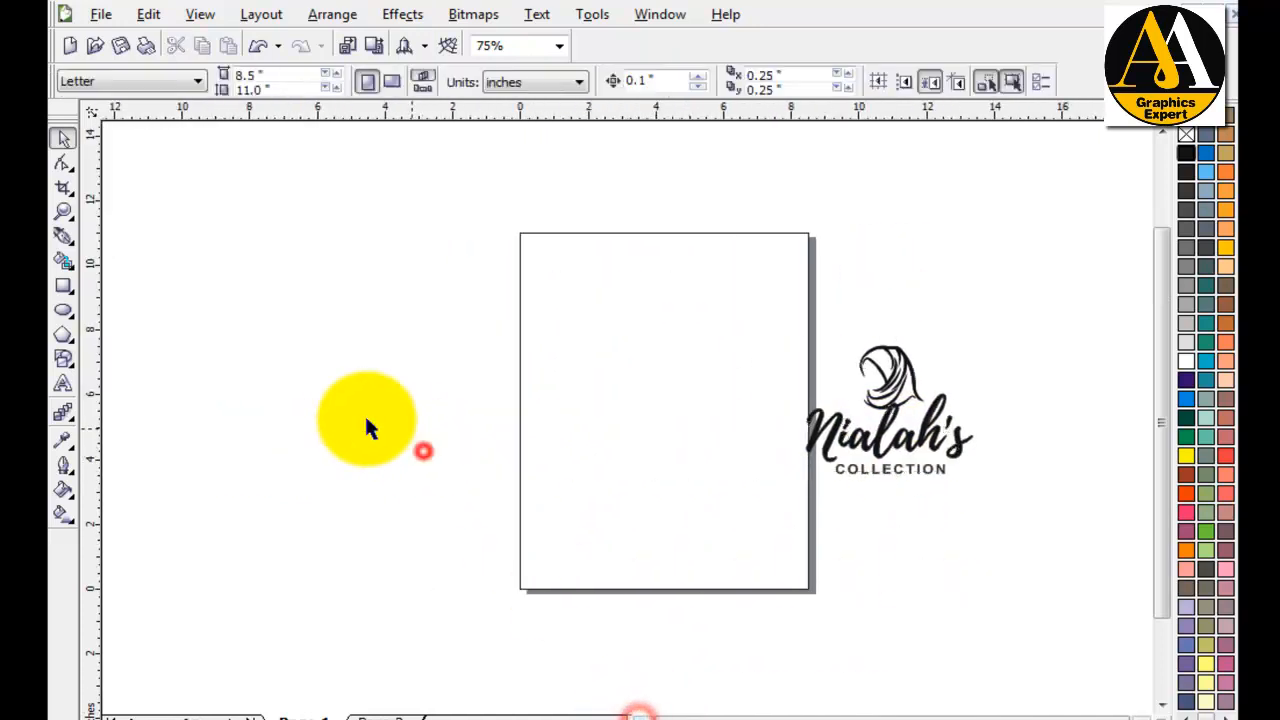
pyautogui.click(392, 82)
pyautogui.moveTo(692, 382); pyautogui.dragTo(661, 385)
# Step: Draw a rectangle sized 3.5 by 2 inches and place it in the upper-left part of the page
pyautogui.click(24, 281)
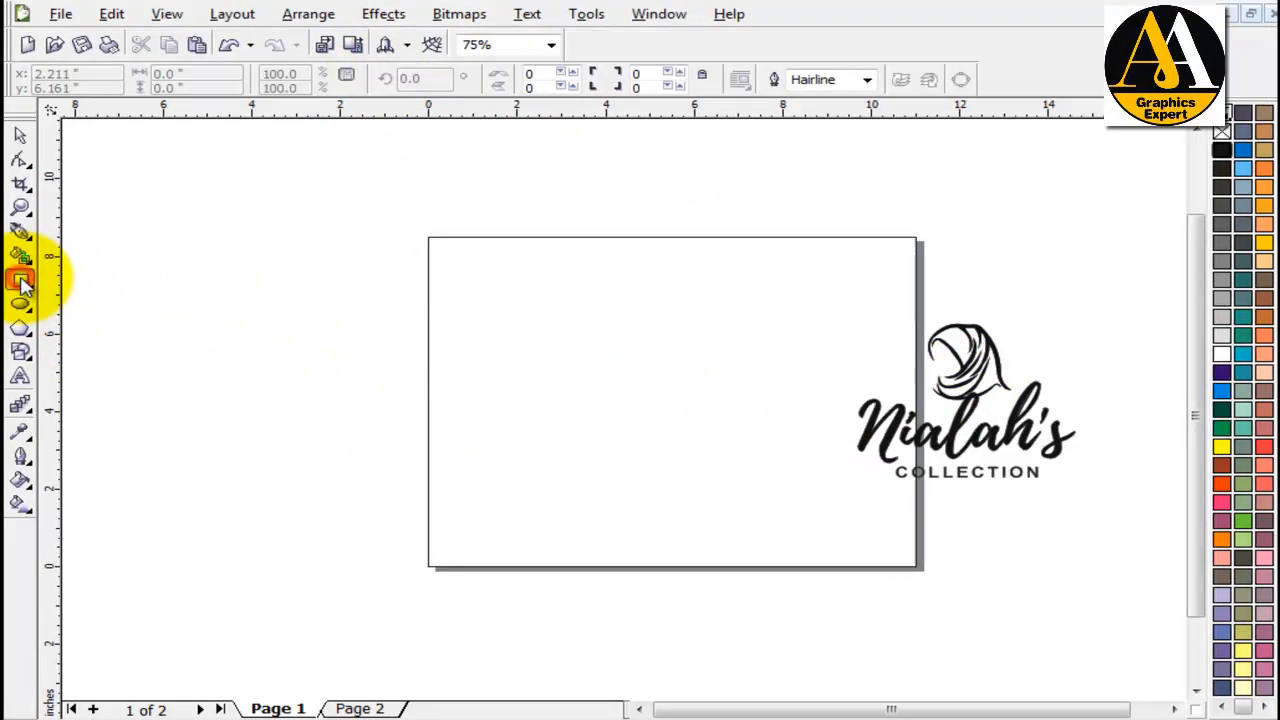
pyautogui.moveTo(507, 315); pyautogui.dragTo(625, 390)
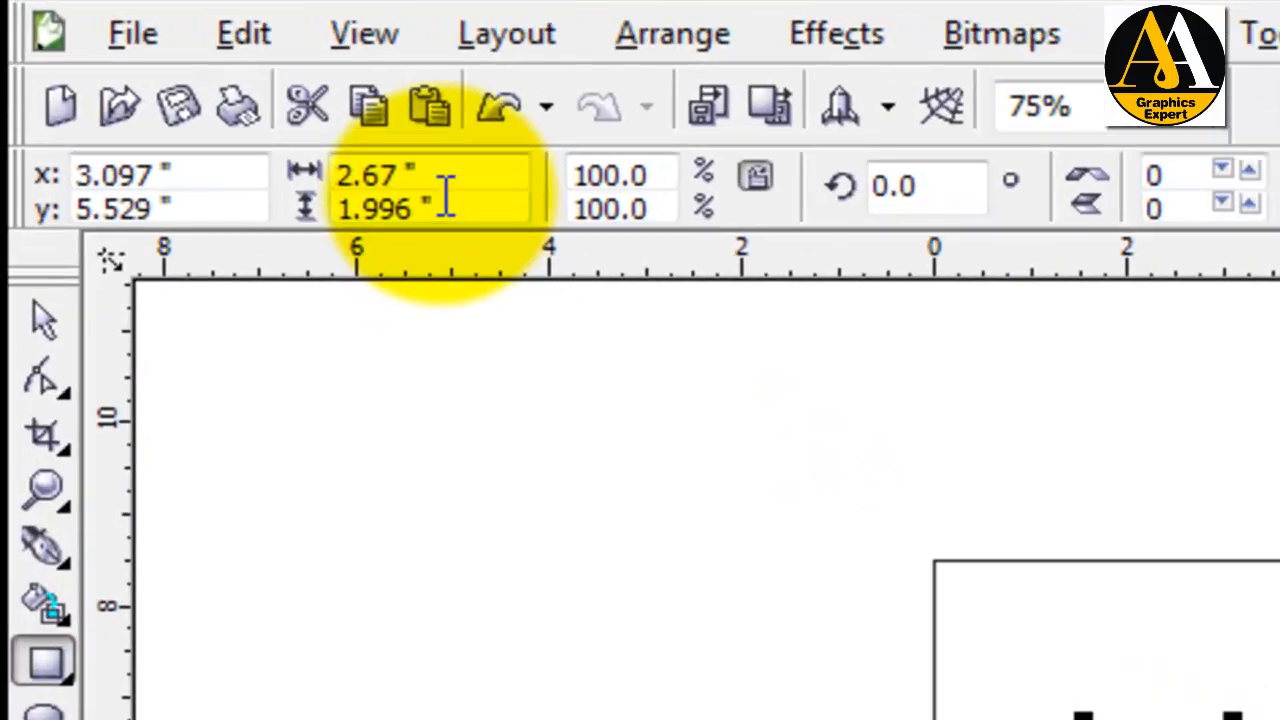
pyautogui.click(206, 72)
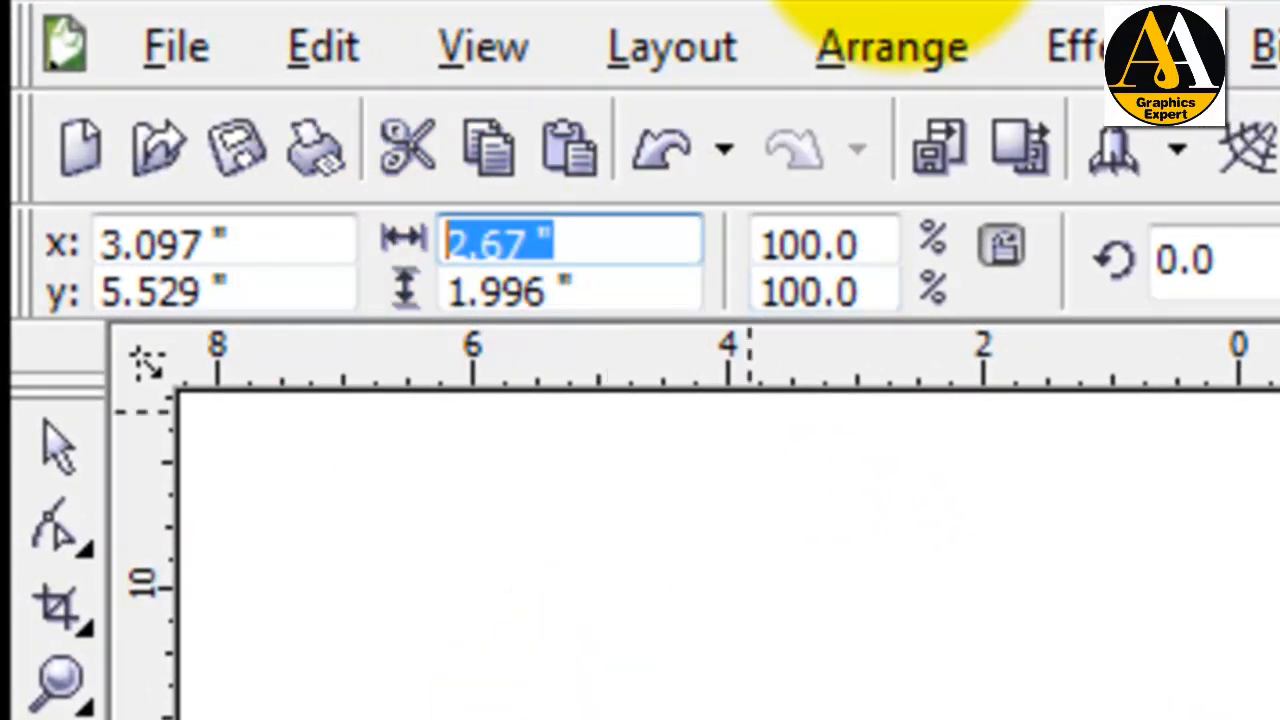
pyautogui.write('3.5')
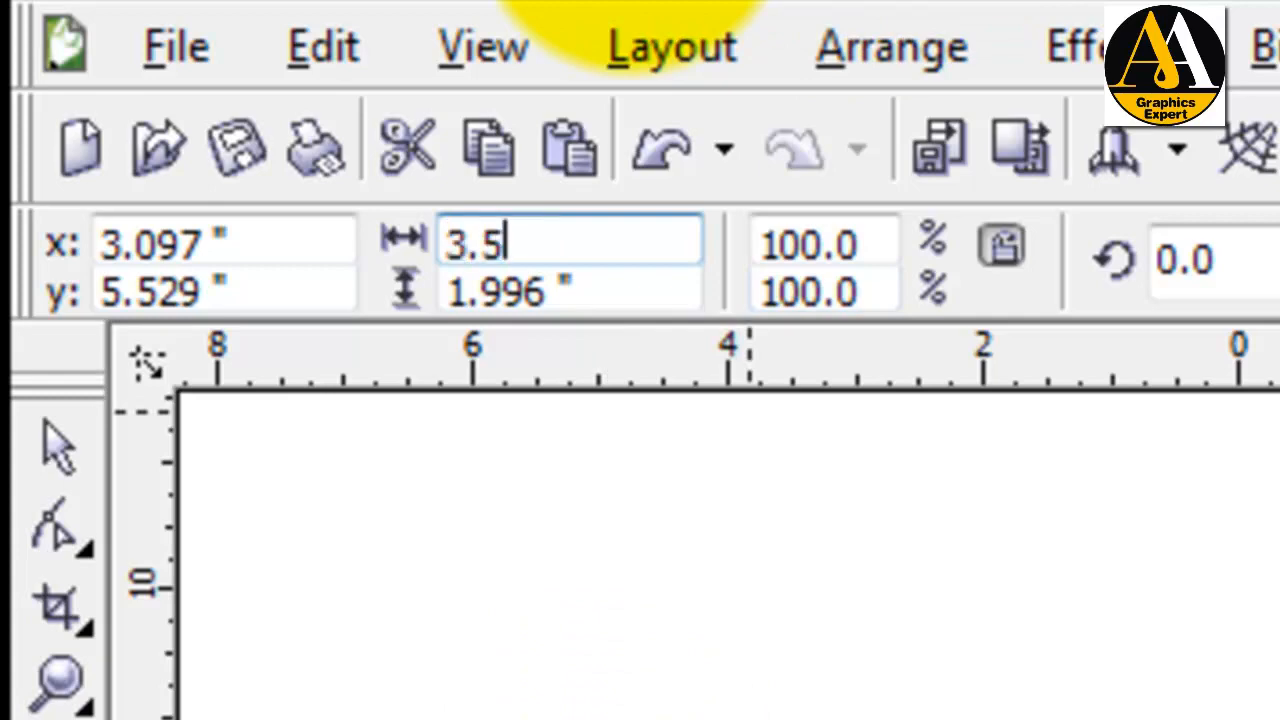
pyautogui.press('Tab')
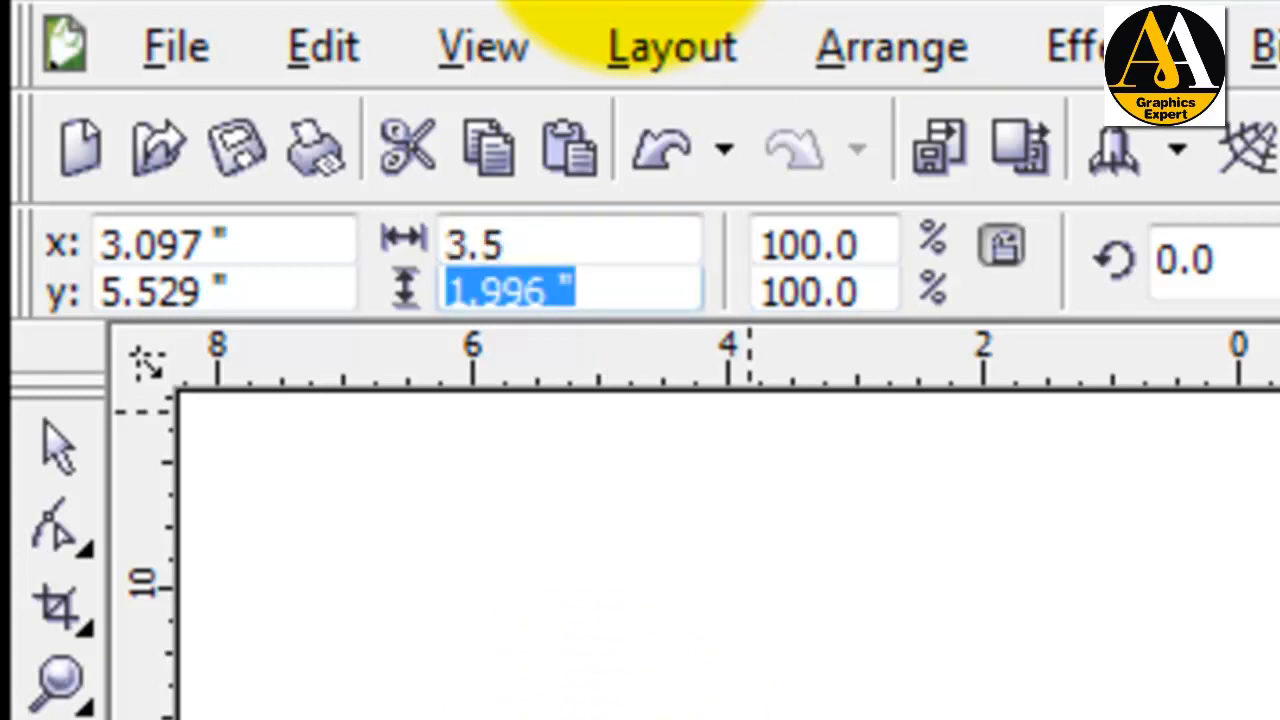
pyautogui.write('2')
pyautogui.press('Return')
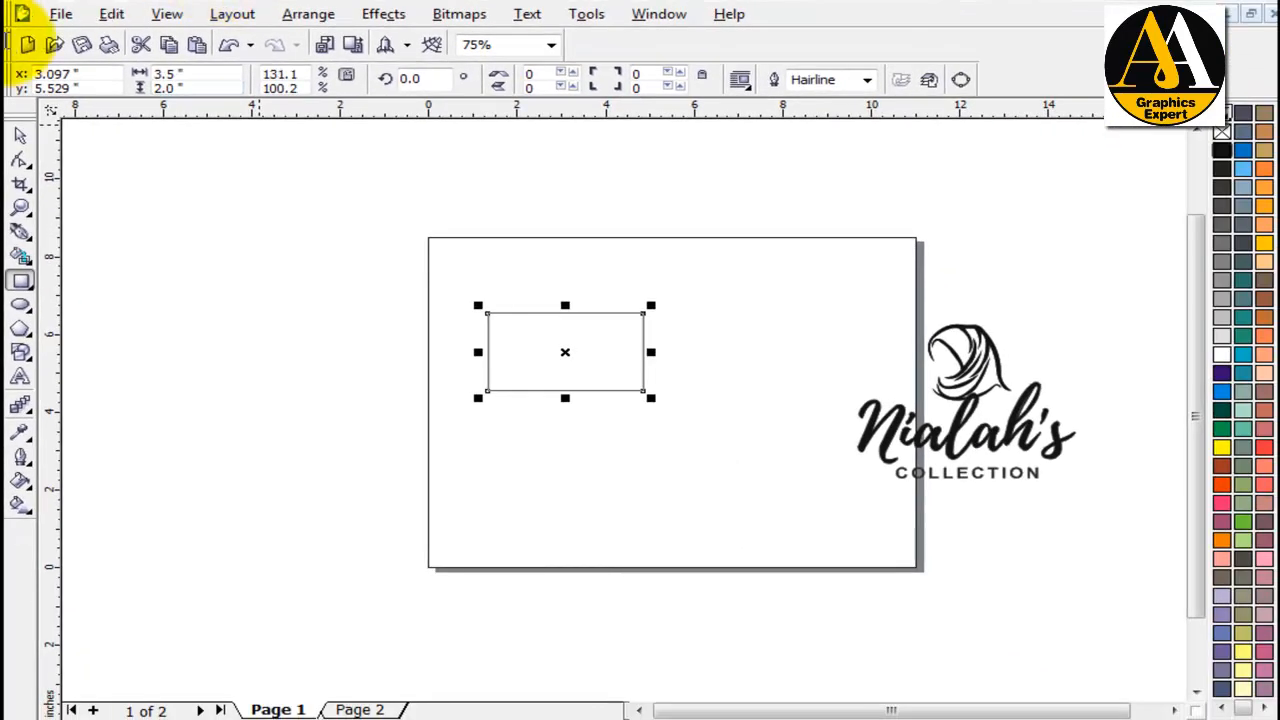
pyautogui.click(20, 135)
pyautogui.moveTo(597, 333); pyautogui.dragTo(630, 337)
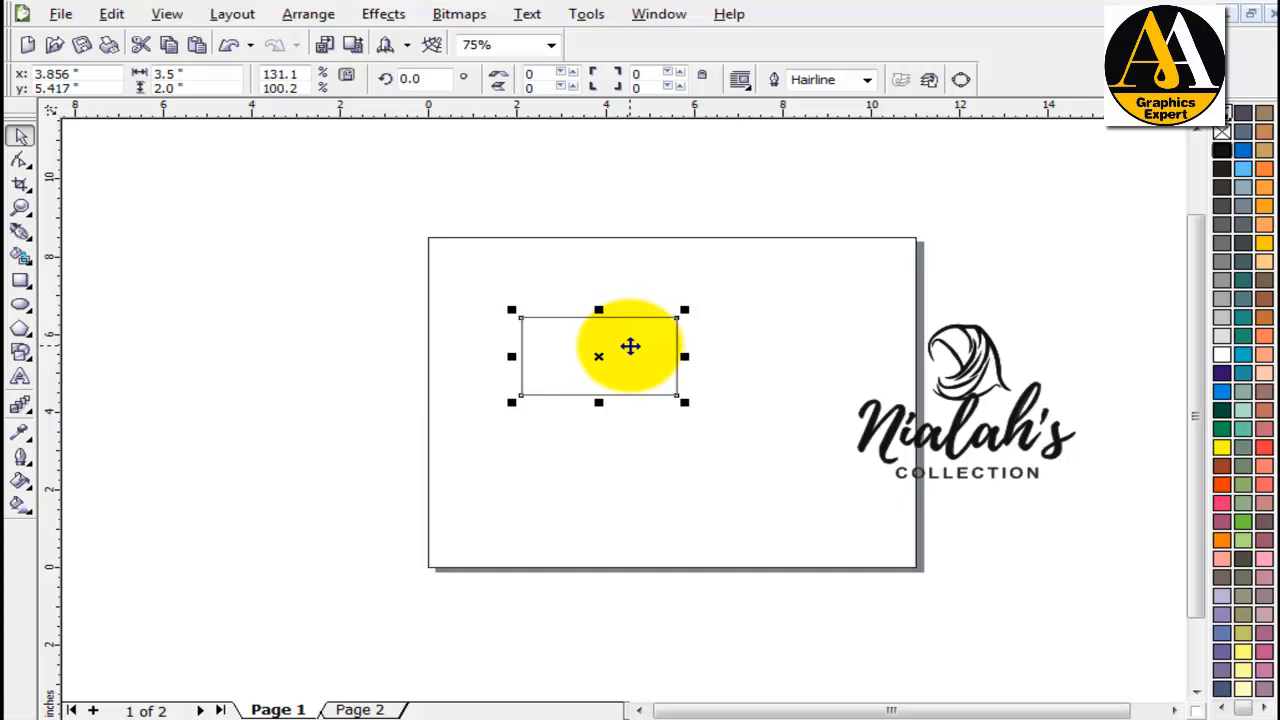
# Step: Duplicate the rectangle in place and resize the copy to 3.15 by 1.65 inches as an inner margin frame
pyautogui.scroll(1, 630, 347)
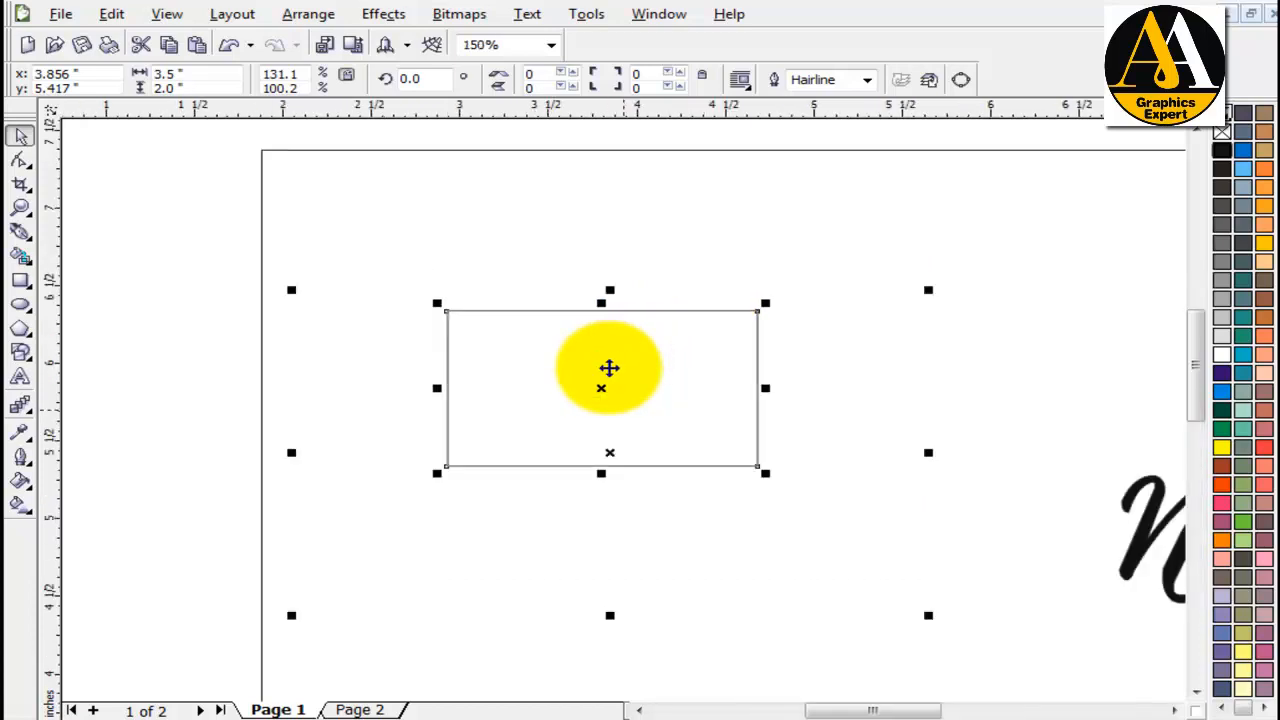
pyautogui.scroll(1, 608, 368)
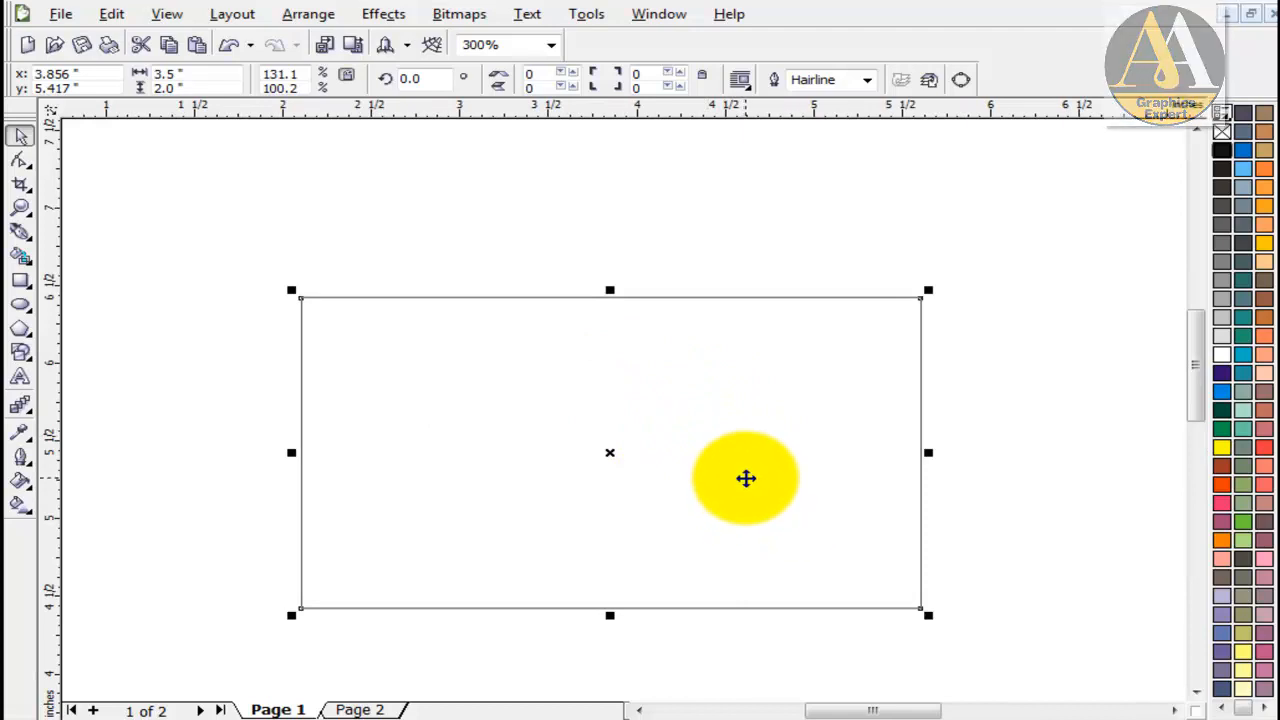
pyautogui.press('+')
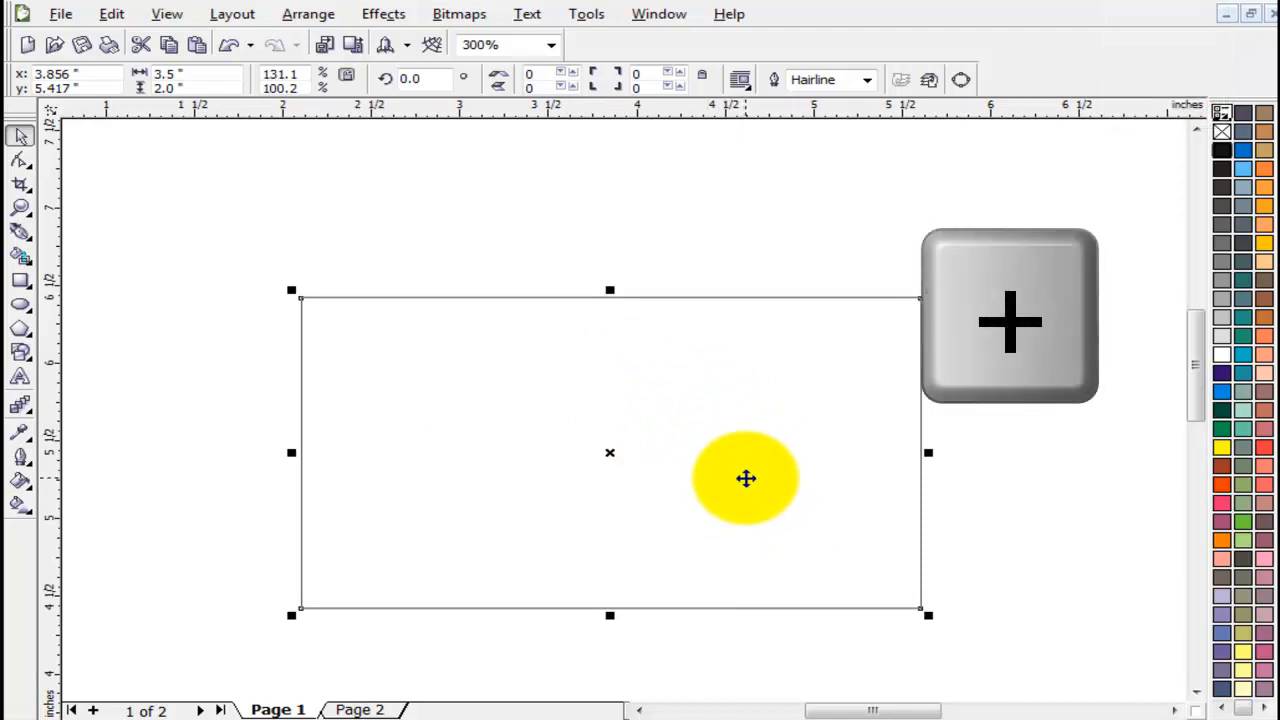
pyautogui.moveTo(749, 474); pyautogui.dragTo(770, 413)
pyautogui.click(204, 73)
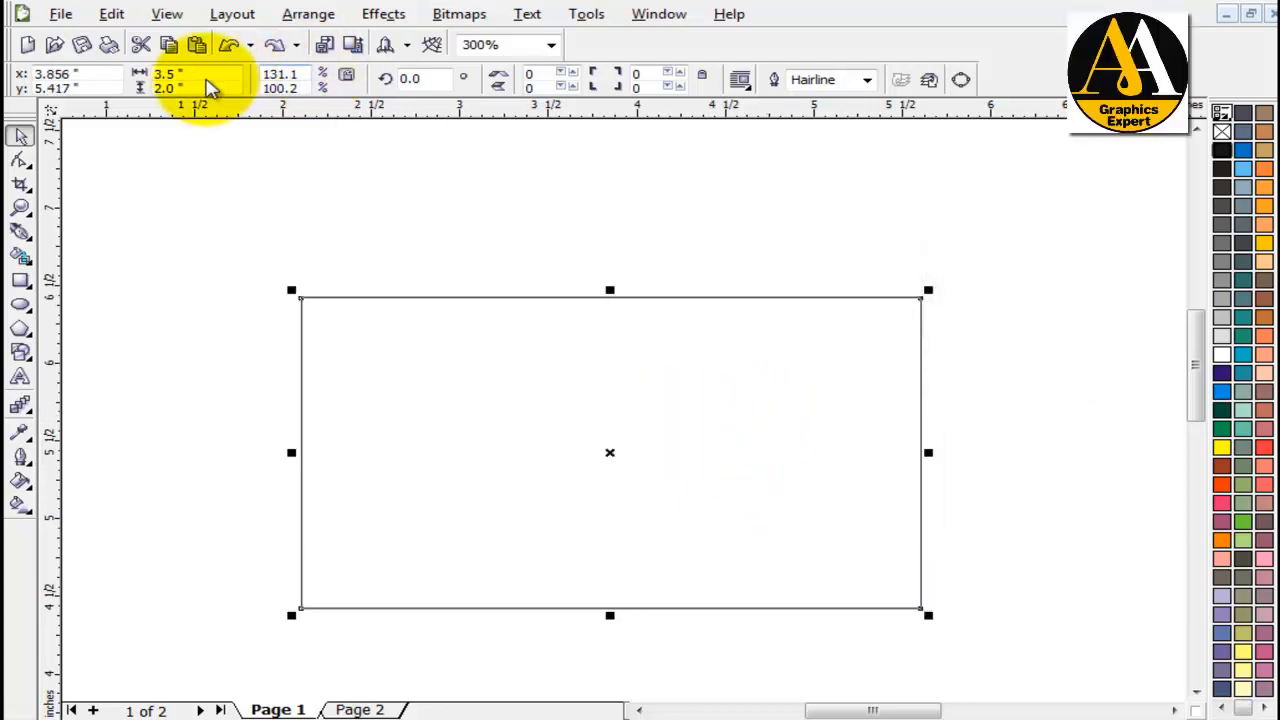
pyautogui.write('3.')
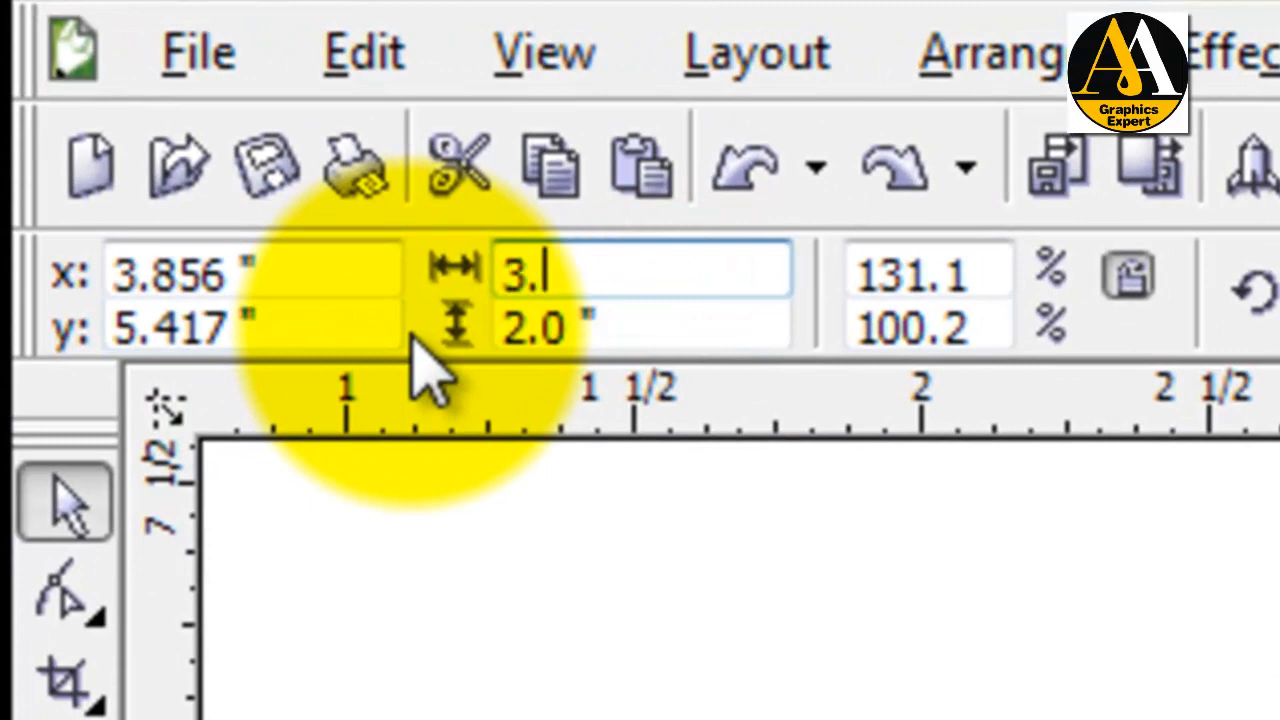
pyautogui.write('15')
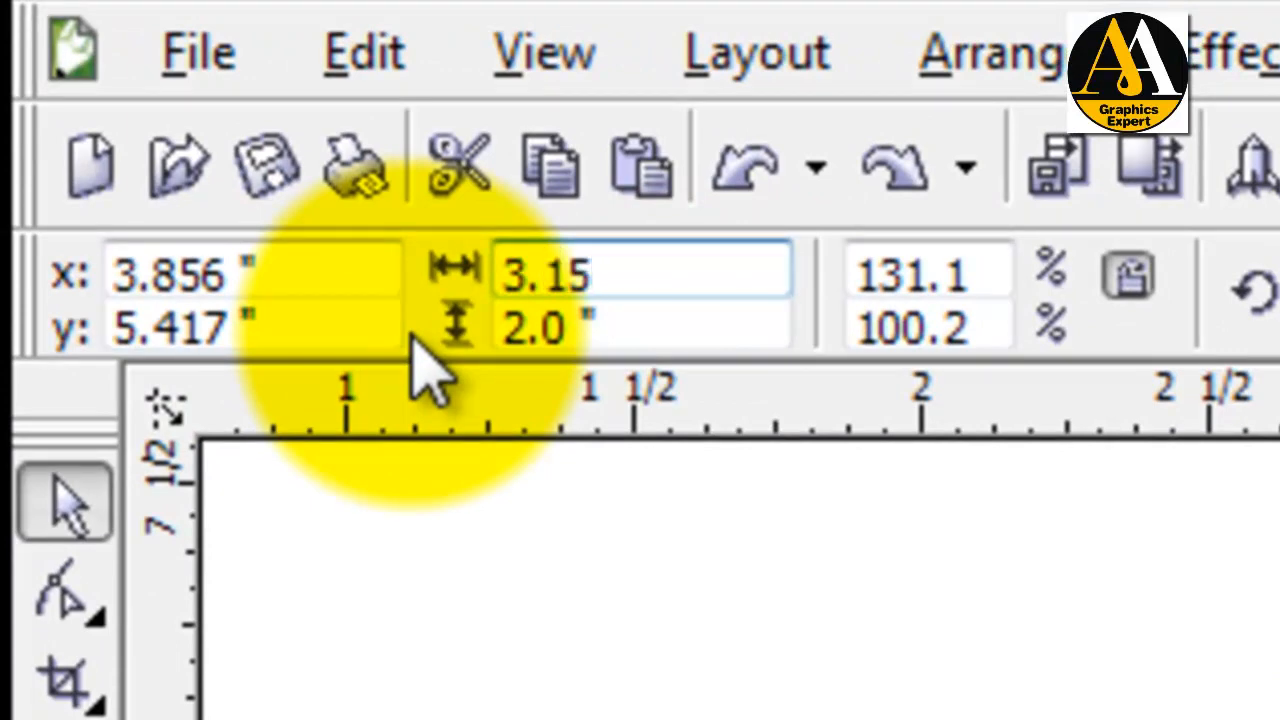
pyautogui.press('Tab')
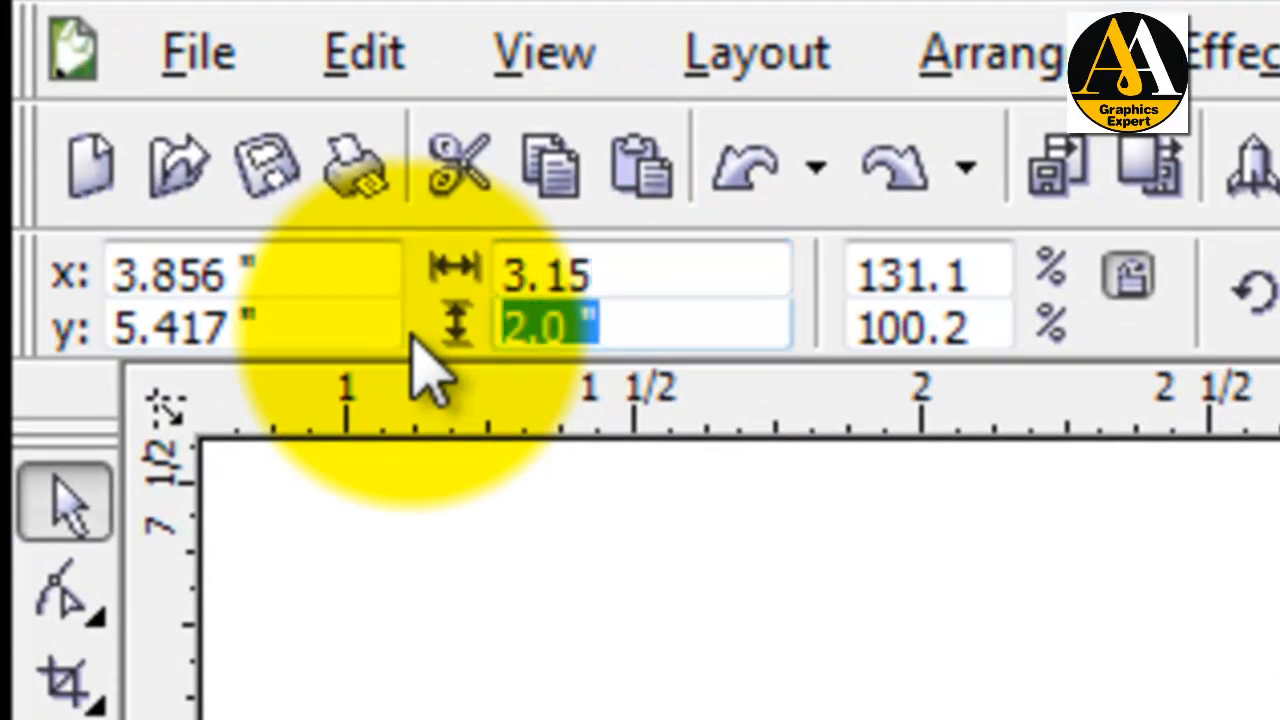
pyautogui.write('1.65')
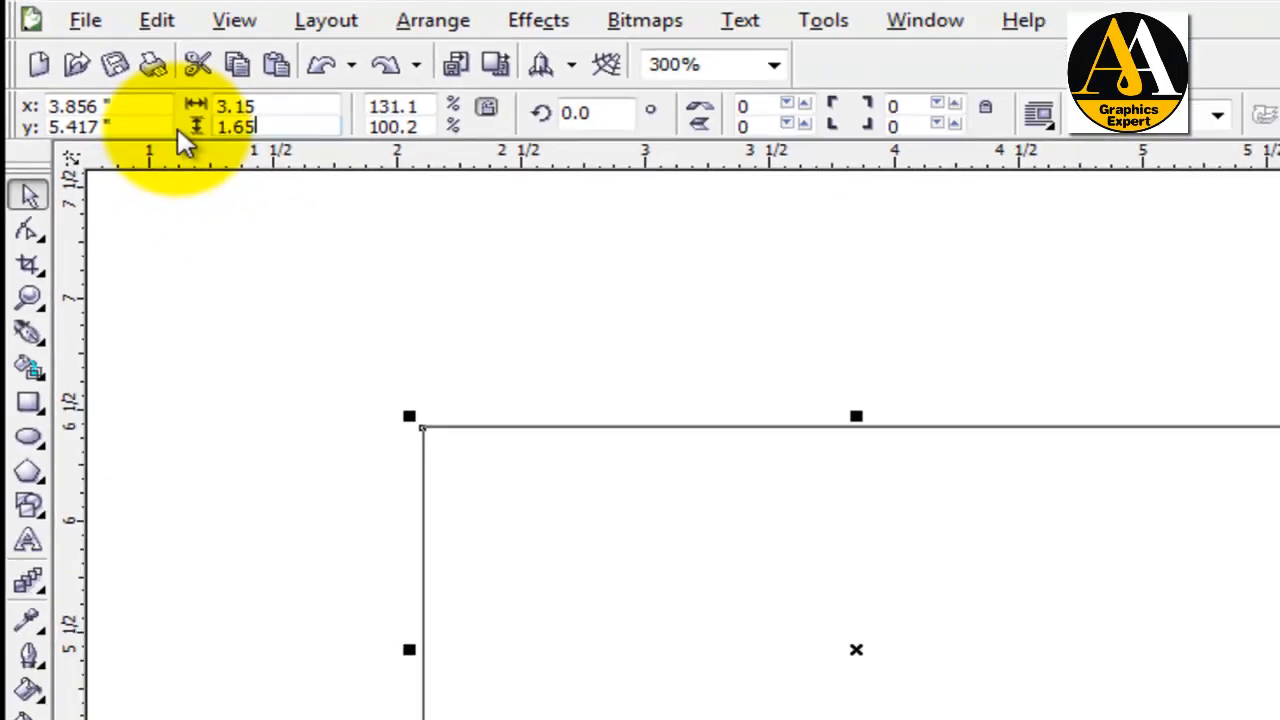
pyautogui.press('Return')
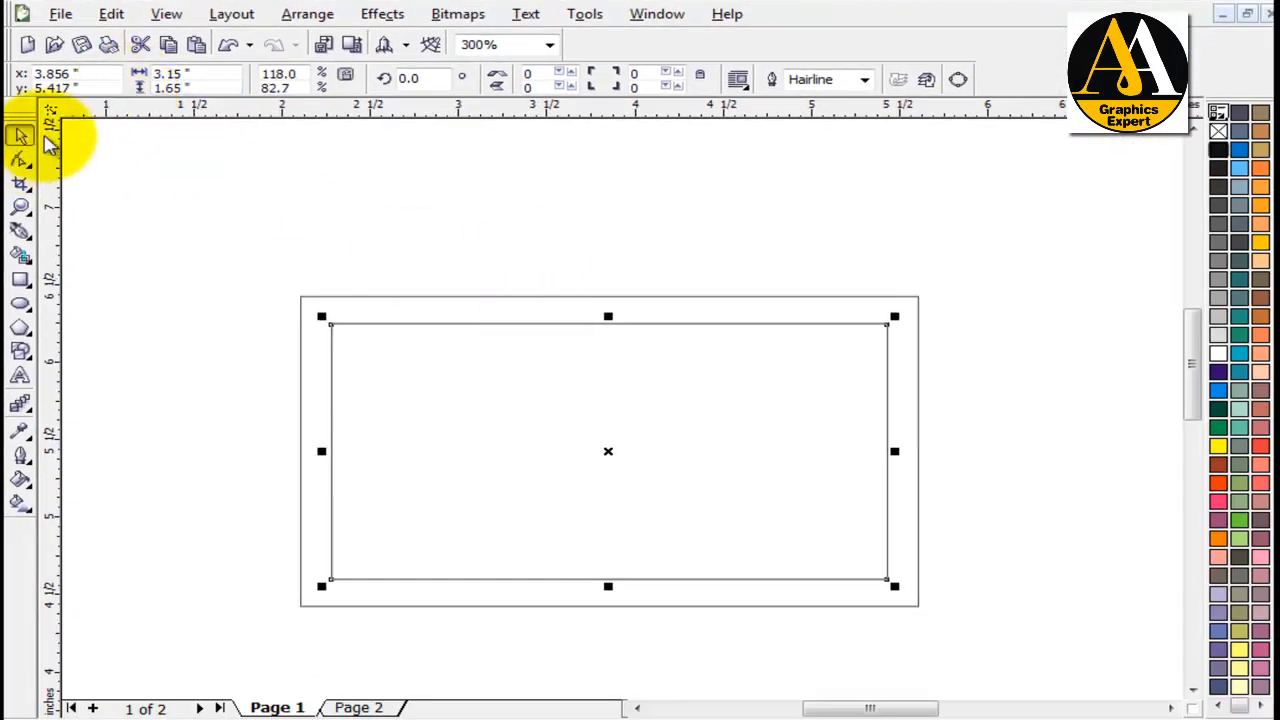
pyautogui.click(380, 214)
pyautogui.click(596, 386)
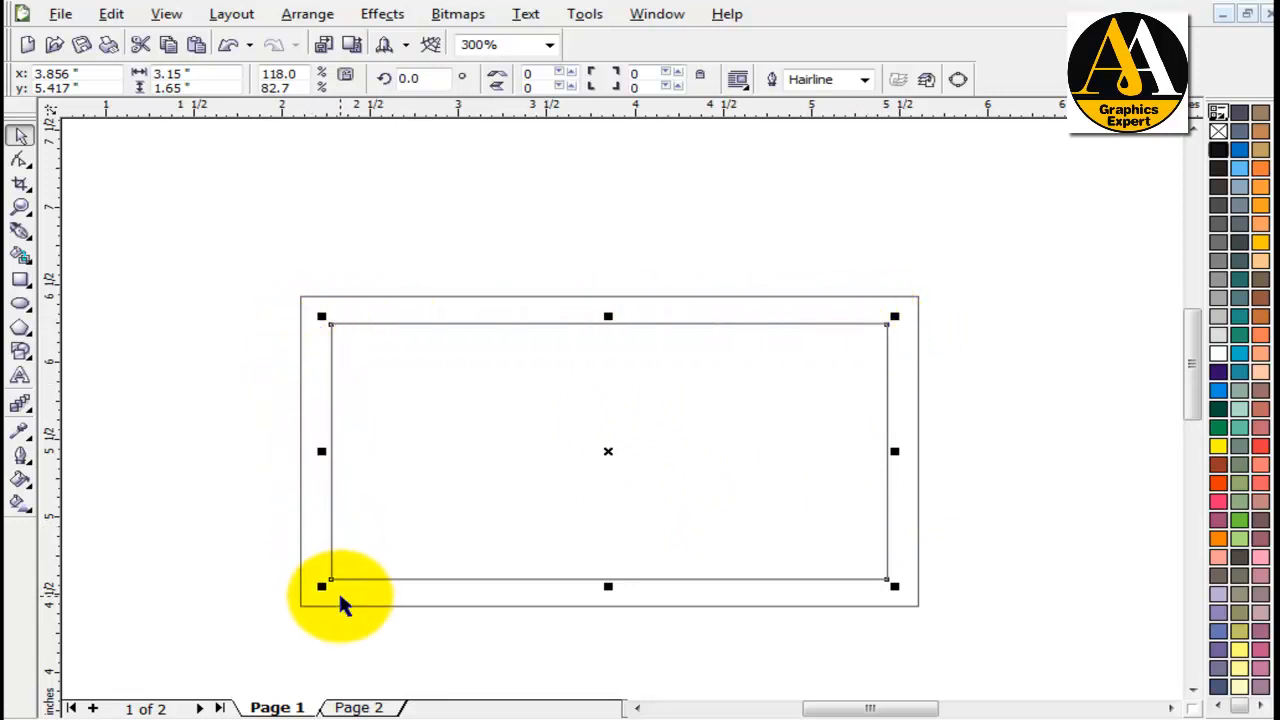
pyautogui.click(358, 630)
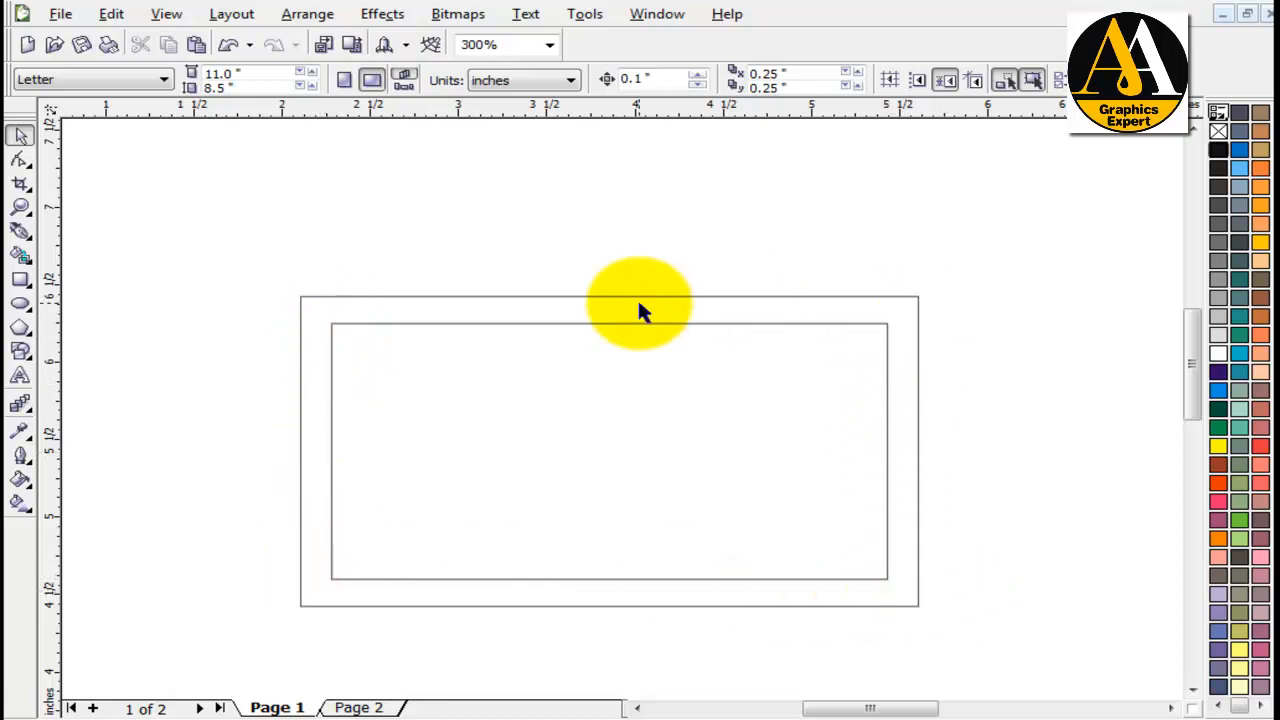
pyautogui.click(592, 396)
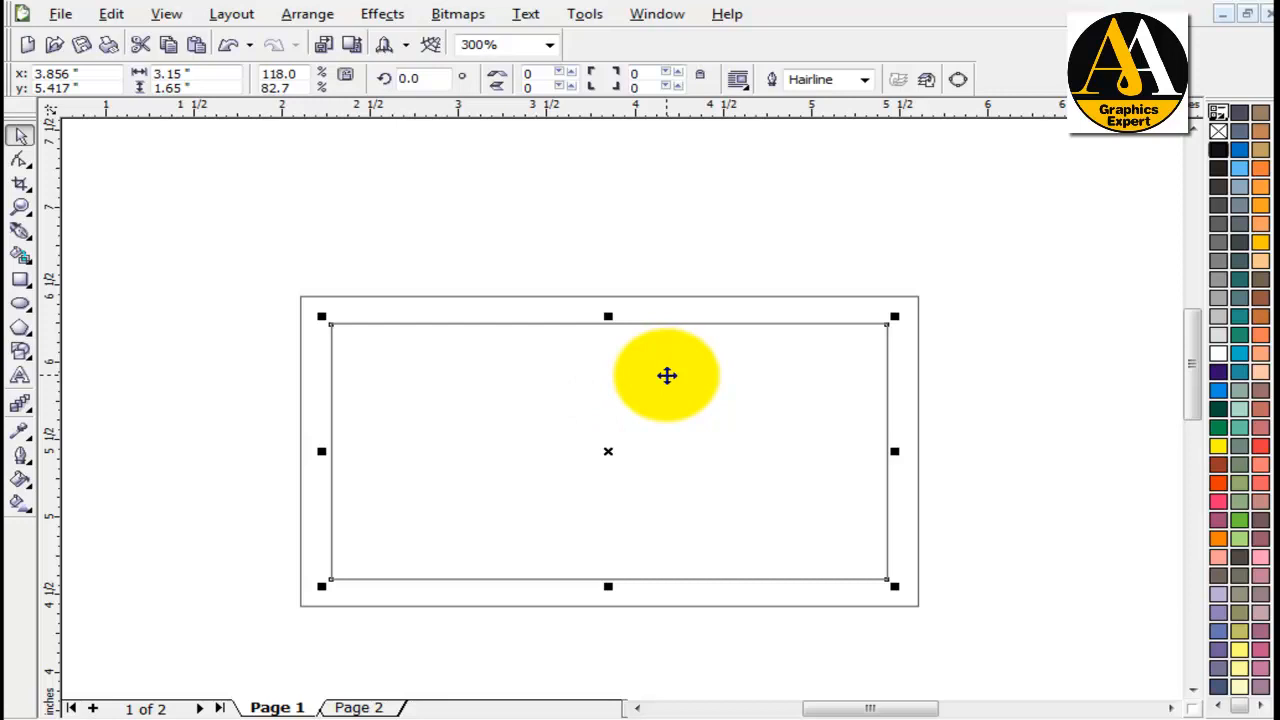
# Step: Scale the logo down to about 1.2 by 0.97 inches and move it just above the rectangles' upper-left corner
pyautogui.press('F4')
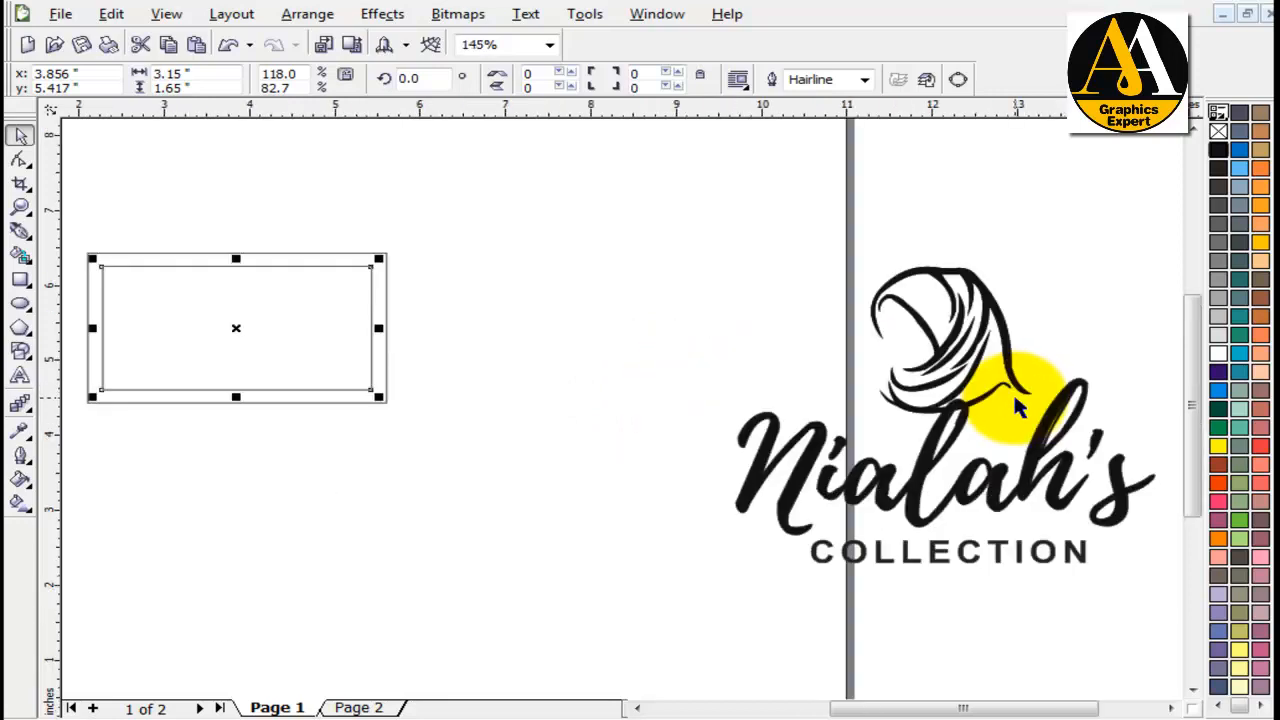
pyautogui.click(600, 491)
pyautogui.click(965, 355)
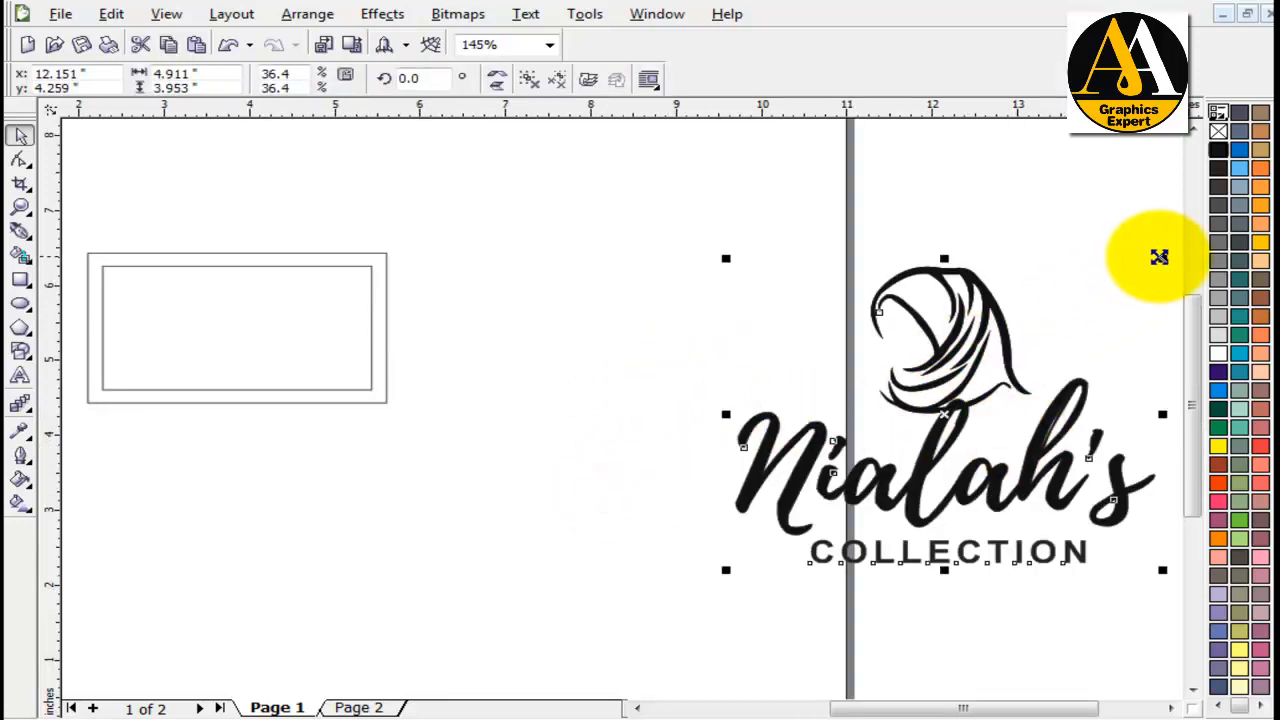
pyautogui.moveTo(1160, 258); pyautogui.dragTo(1004, 371)
pyautogui.moveTo(940, 420); pyautogui.dragTo(200, 252)
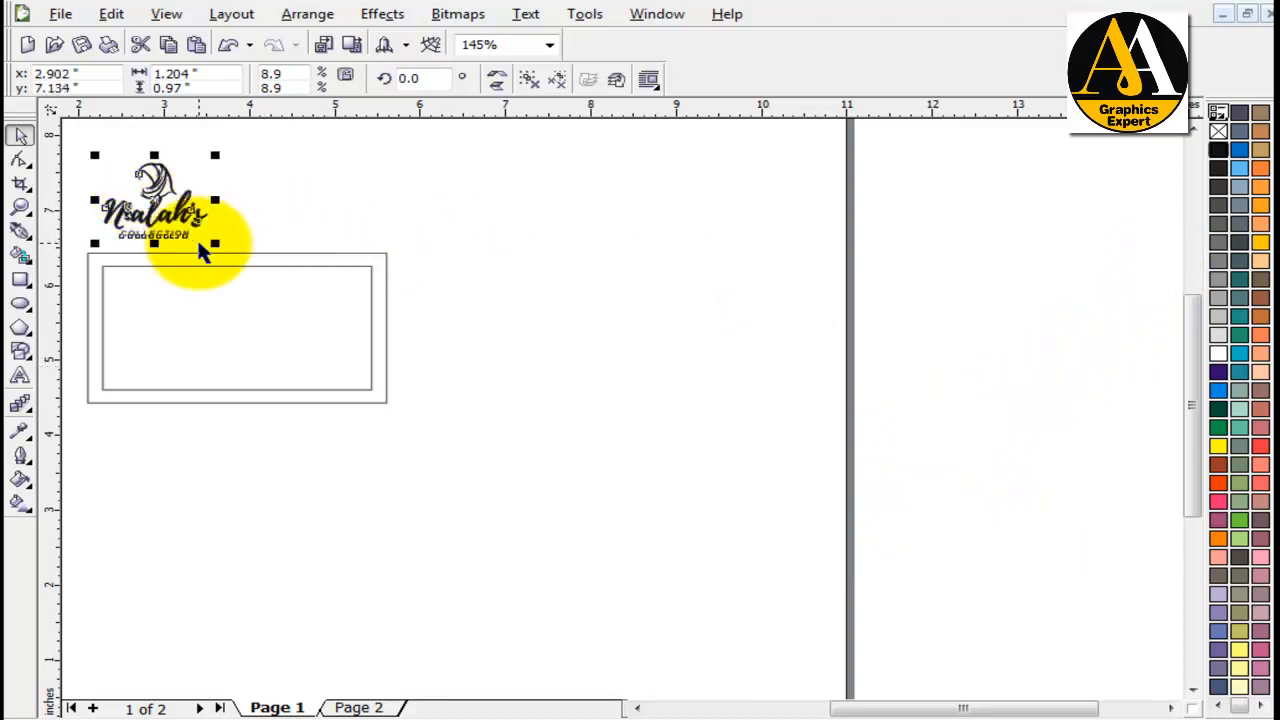
# Step: Move the name, contact text and icons from page 2 off the page edge, and return to page 1
pyautogui.click(1026, 411)
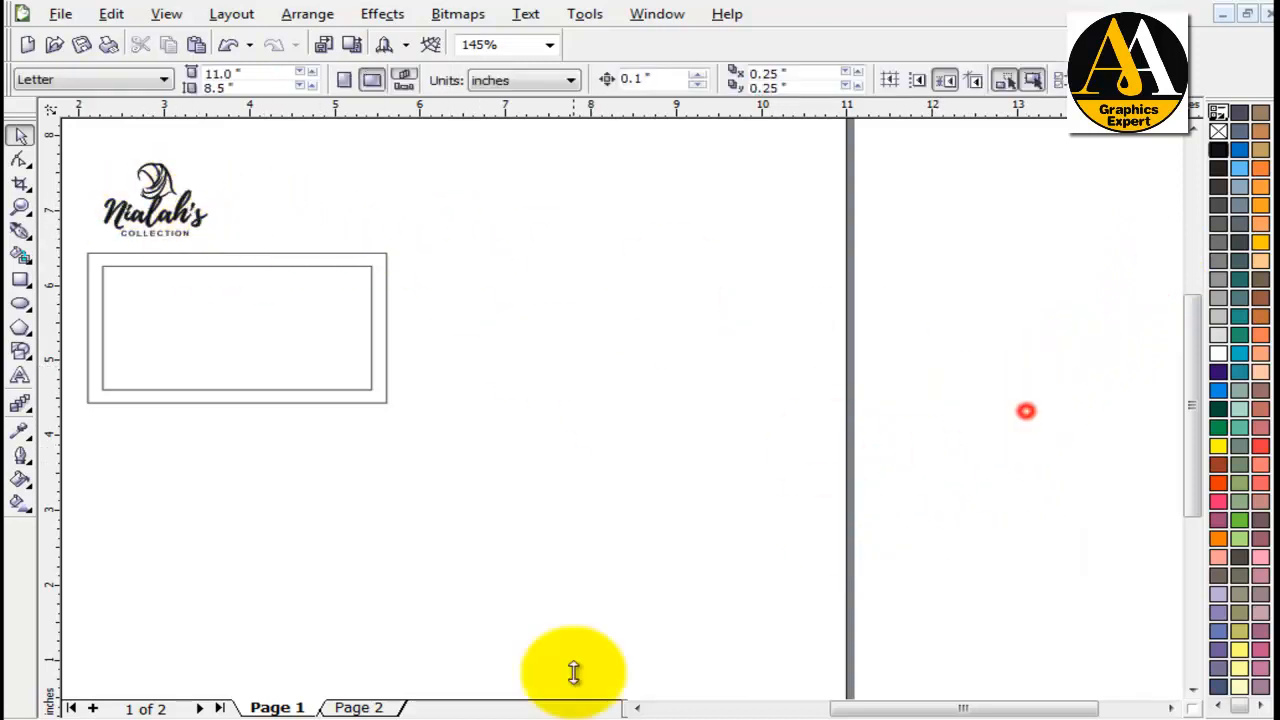
pyautogui.click(362, 707)
pyautogui.moveTo(214, 209); pyautogui.dragTo(810, 508)
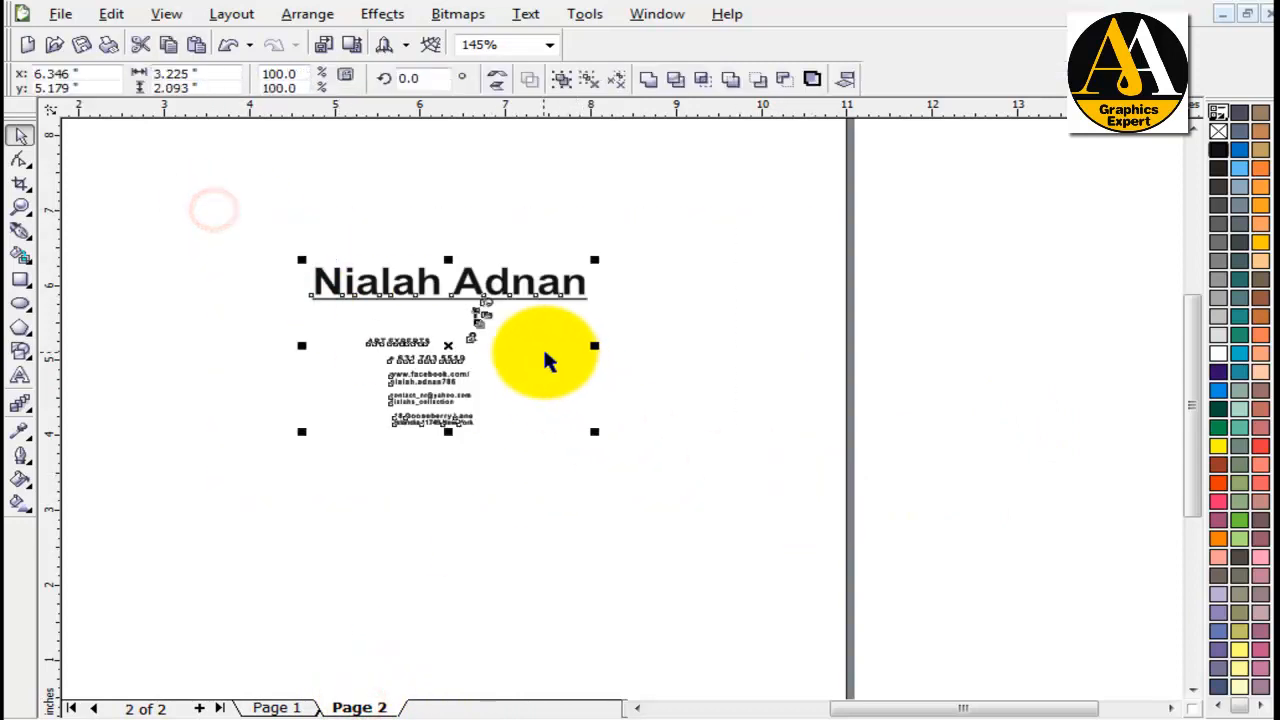
pyautogui.moveTo(425, 283); pyautogui.dragTo(1026, 372)
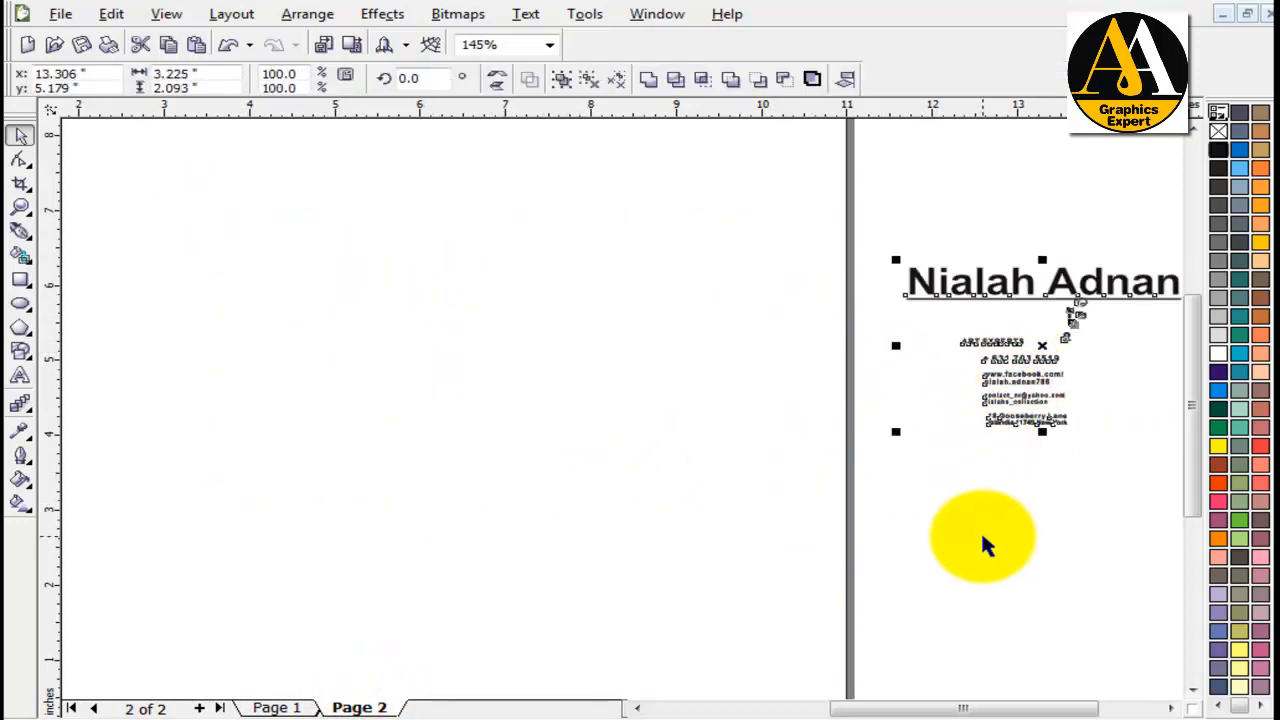
pyautogui.click(843, 572)
pyautogui.click(277, 707)
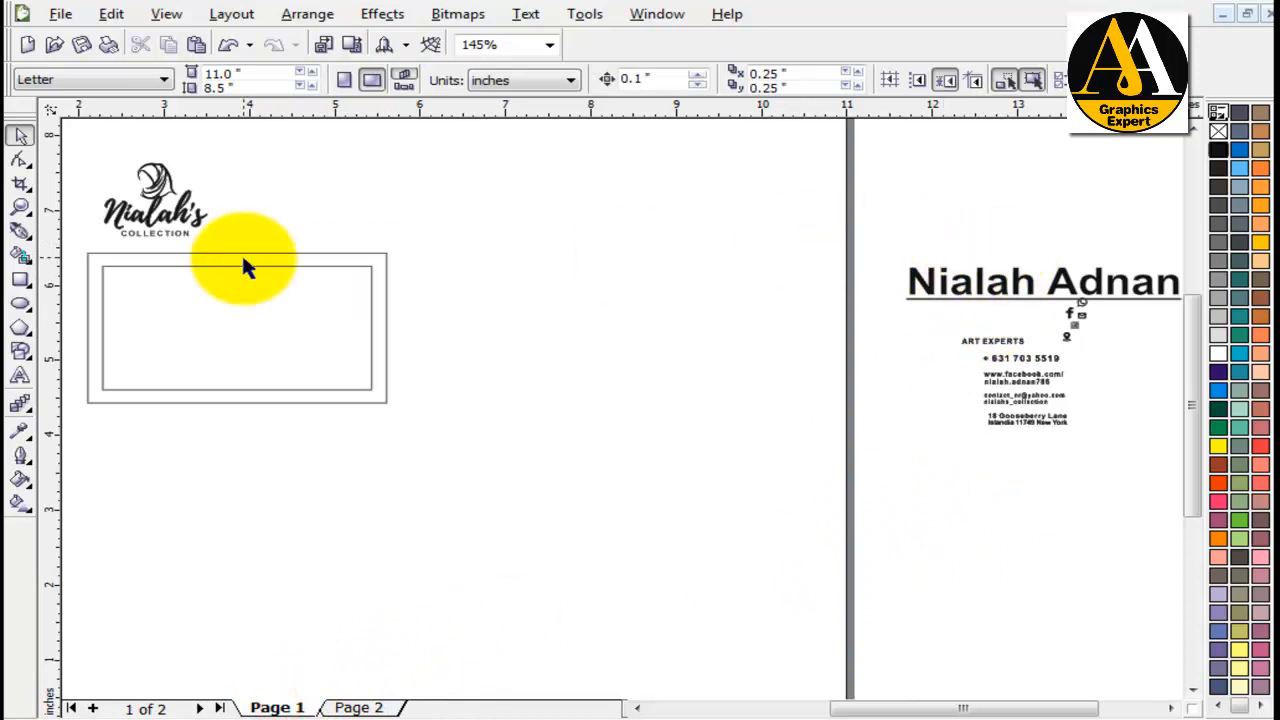
# Step: Move the name, contact text and icons onto page 1, beside the card rectangles
pyautogui.moveTo(811, 198); pyautogui.dragTo(1226, 472)
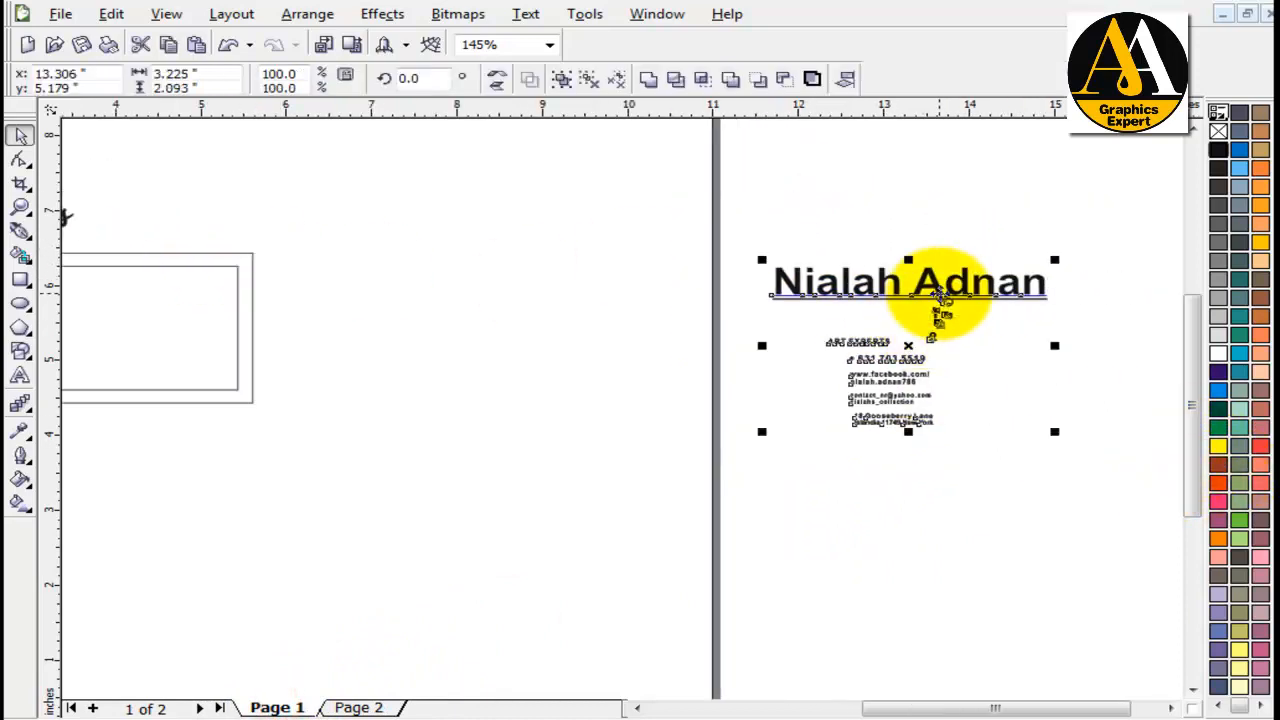
pyautogui.moveTo(943, 300); pyautogui.dragTo(466, 300)
pyautogui.press('F4')
pyautogui.click(937, 277)
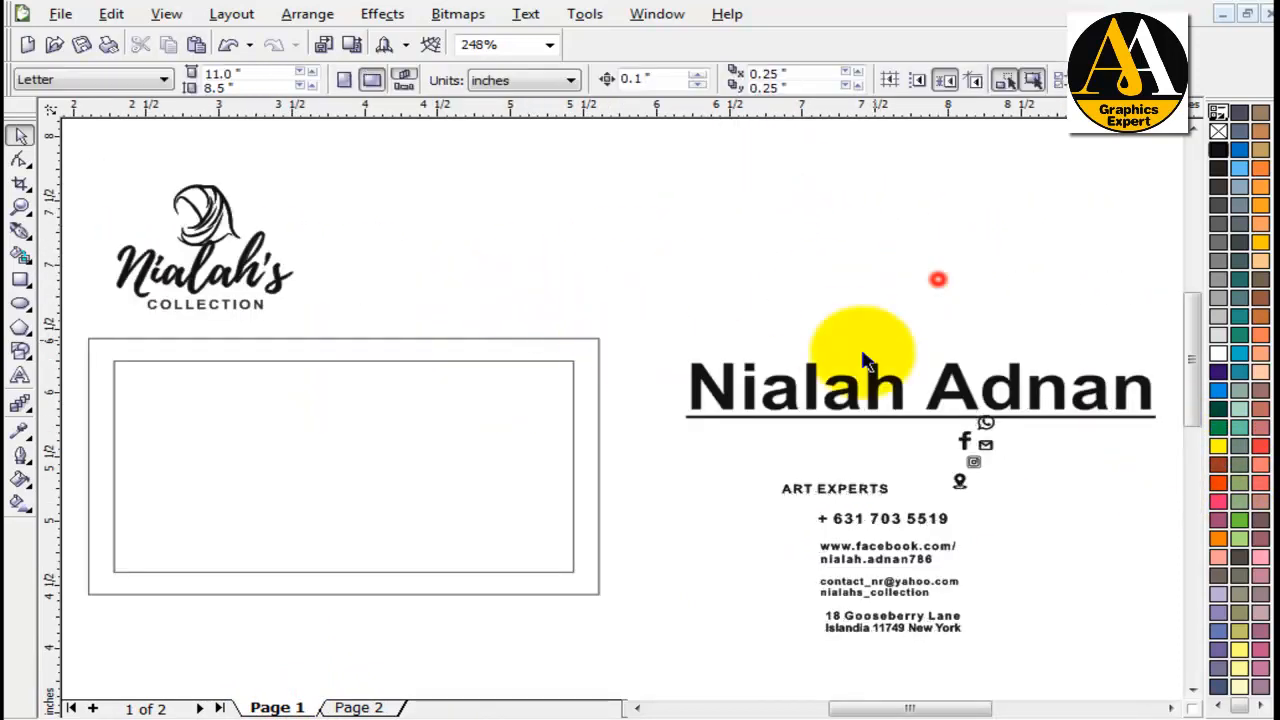
pyautogui.click(748, 243)
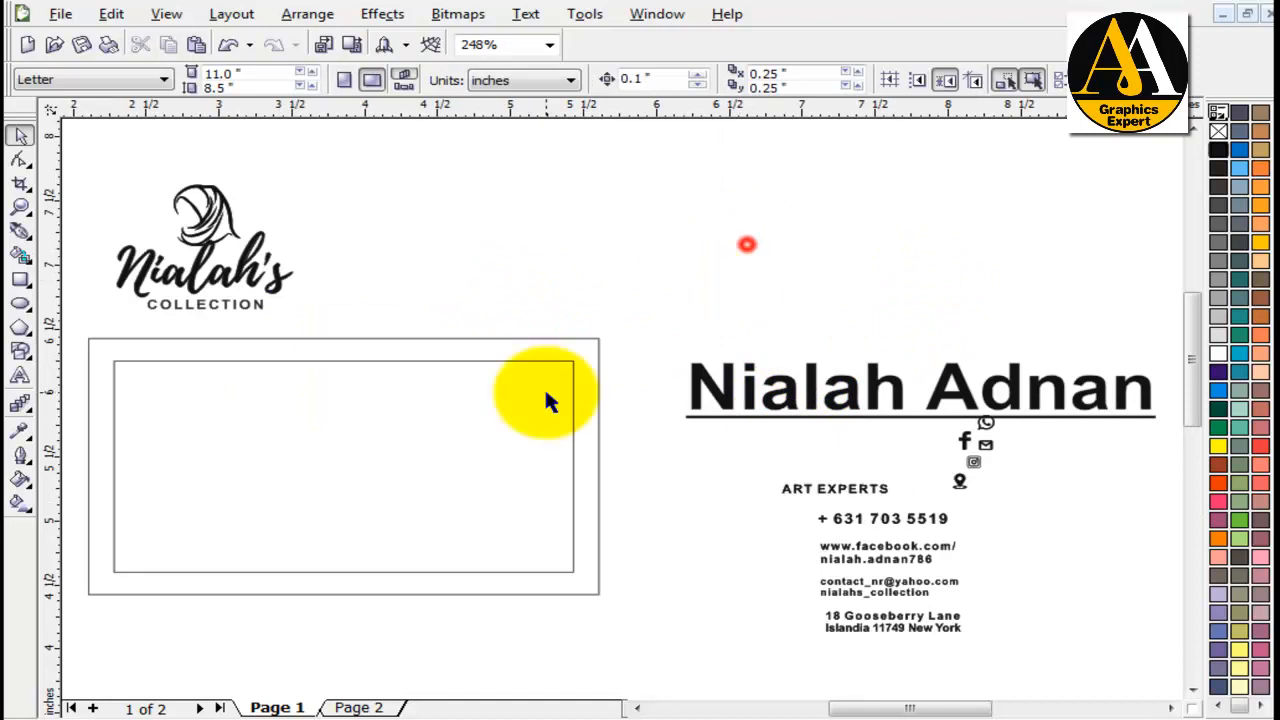
pyautogui.click(637, 707)
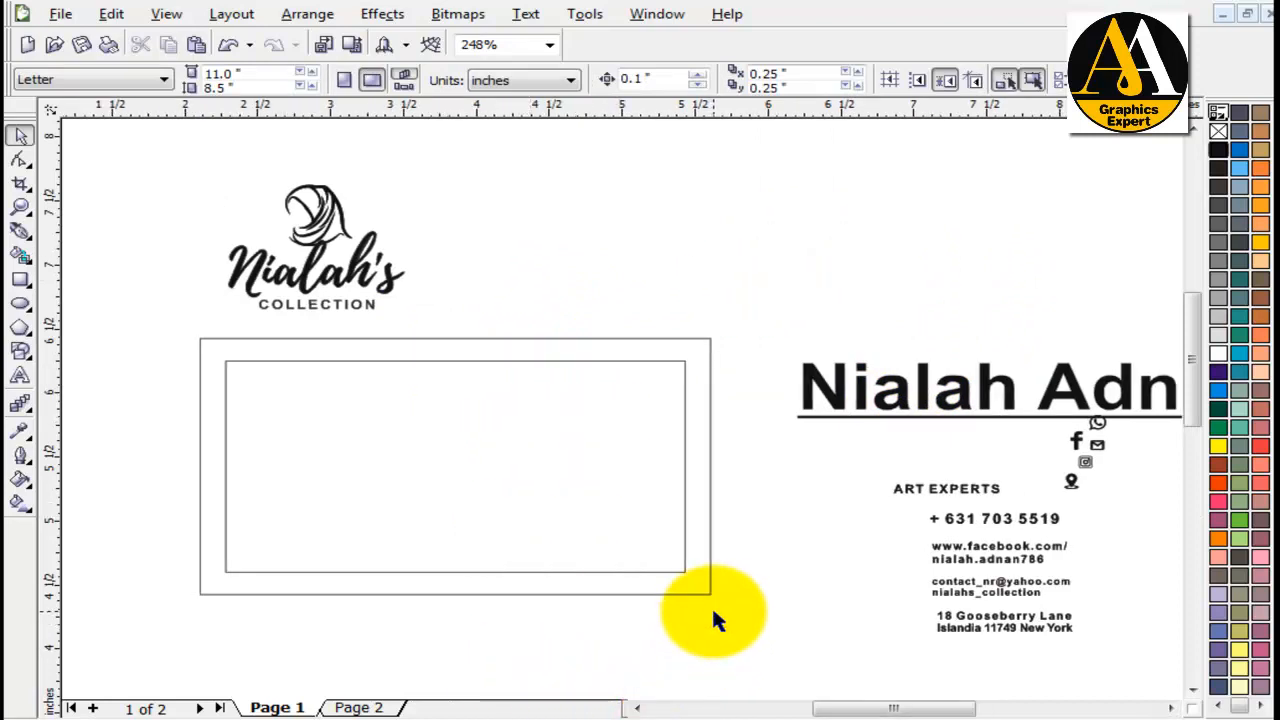
# Step: Place a vertical guideline through the centre of the inner margin rectangle
pyautogui.click(576, 455)
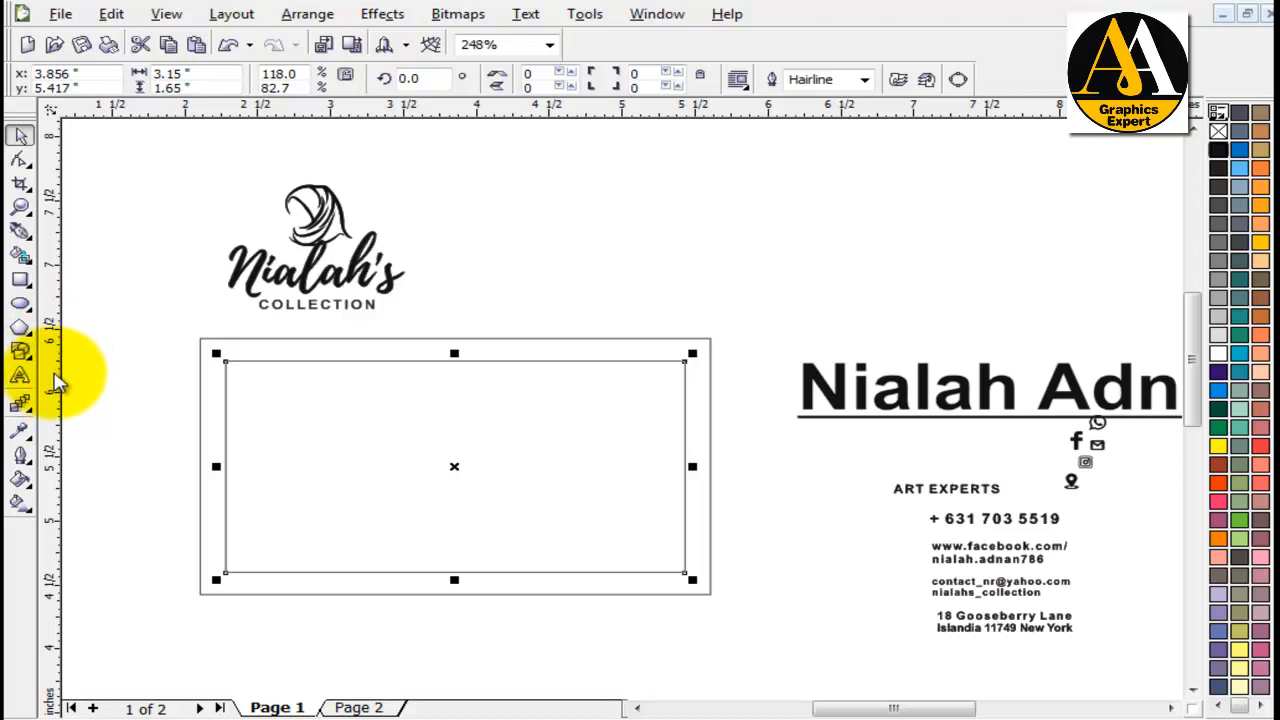
pyautogui.moveTo(50, 370); pyautogui.dragTo(210, 402)
pyautogui.moveTo(340, 432); pyautogui.dragTo(456, 470)
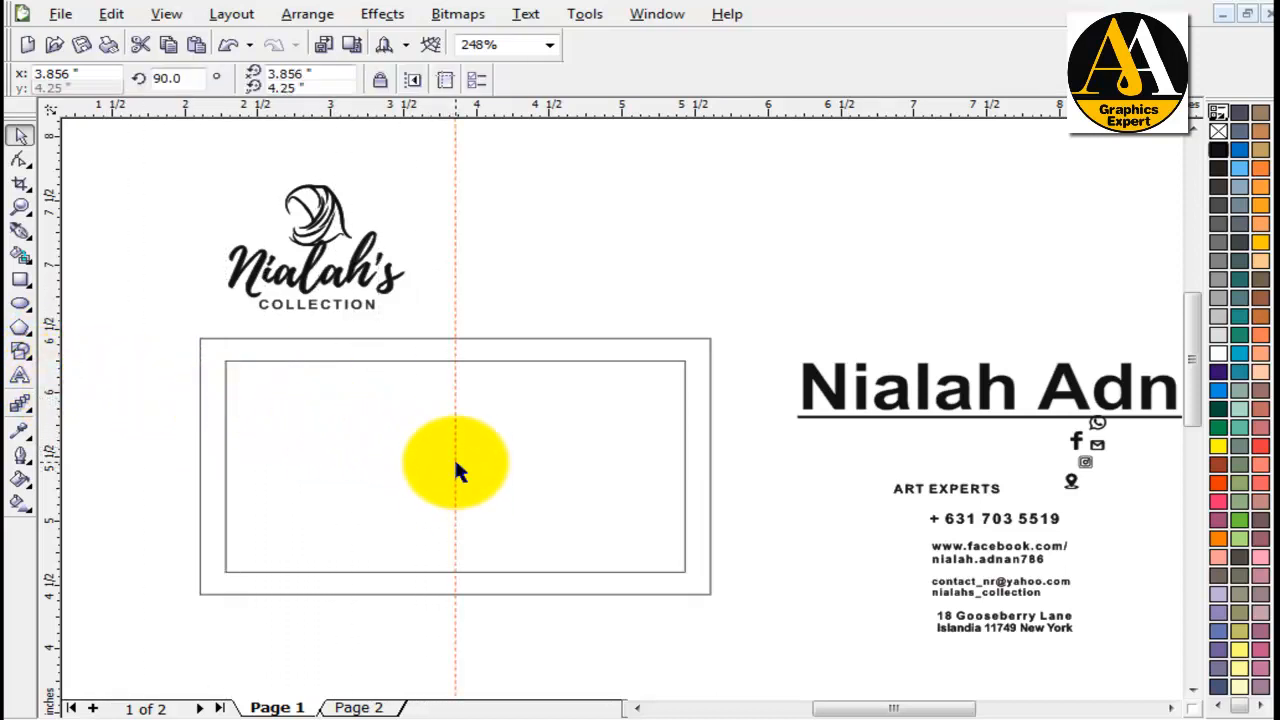
pyautogui.click(500, 477)
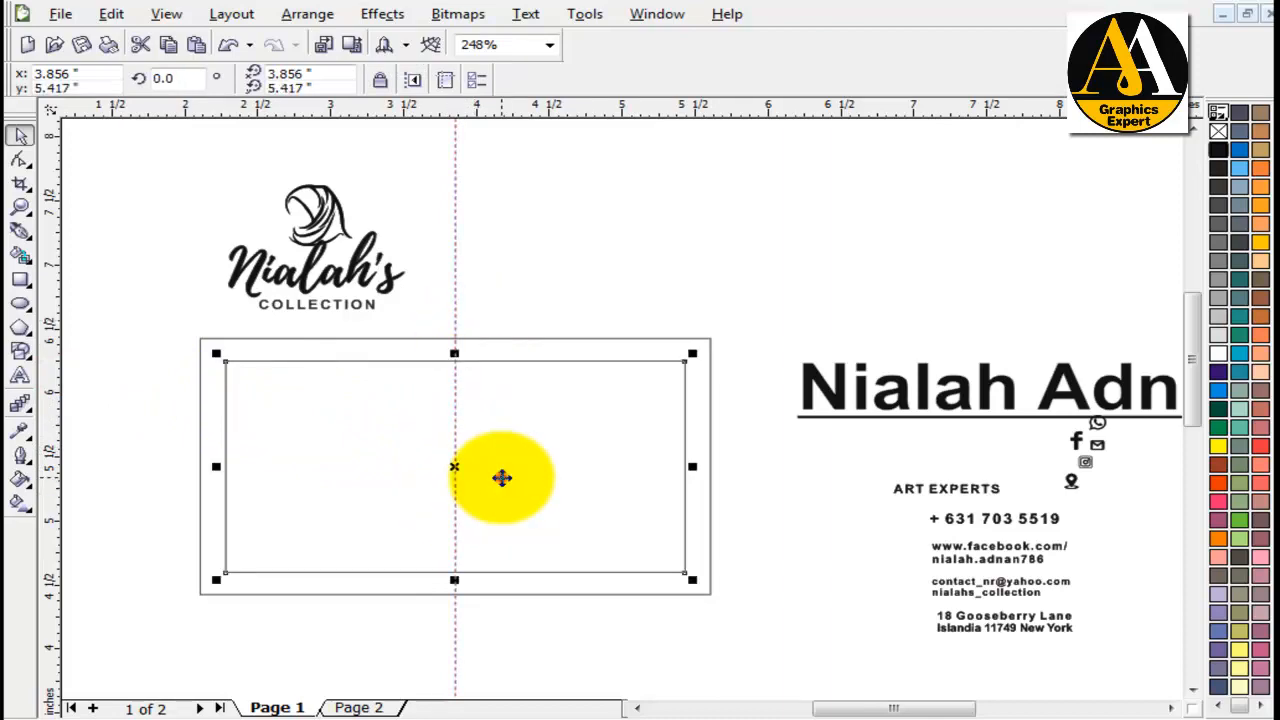
pyautogui.click(550, 283)
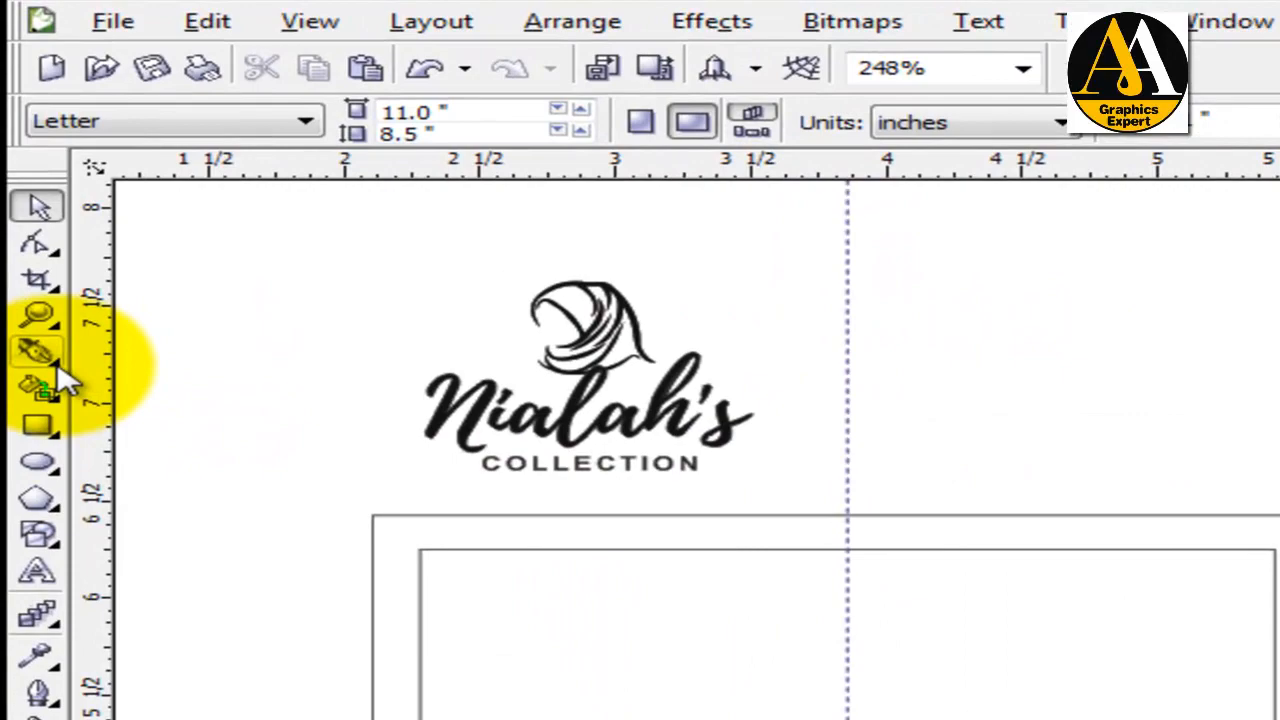
# Step: Draw a straight vertical line about 3 inches long with the Freehand tool, crossing both rectangles just right of the guideline
pyautogui.click(57, 366)
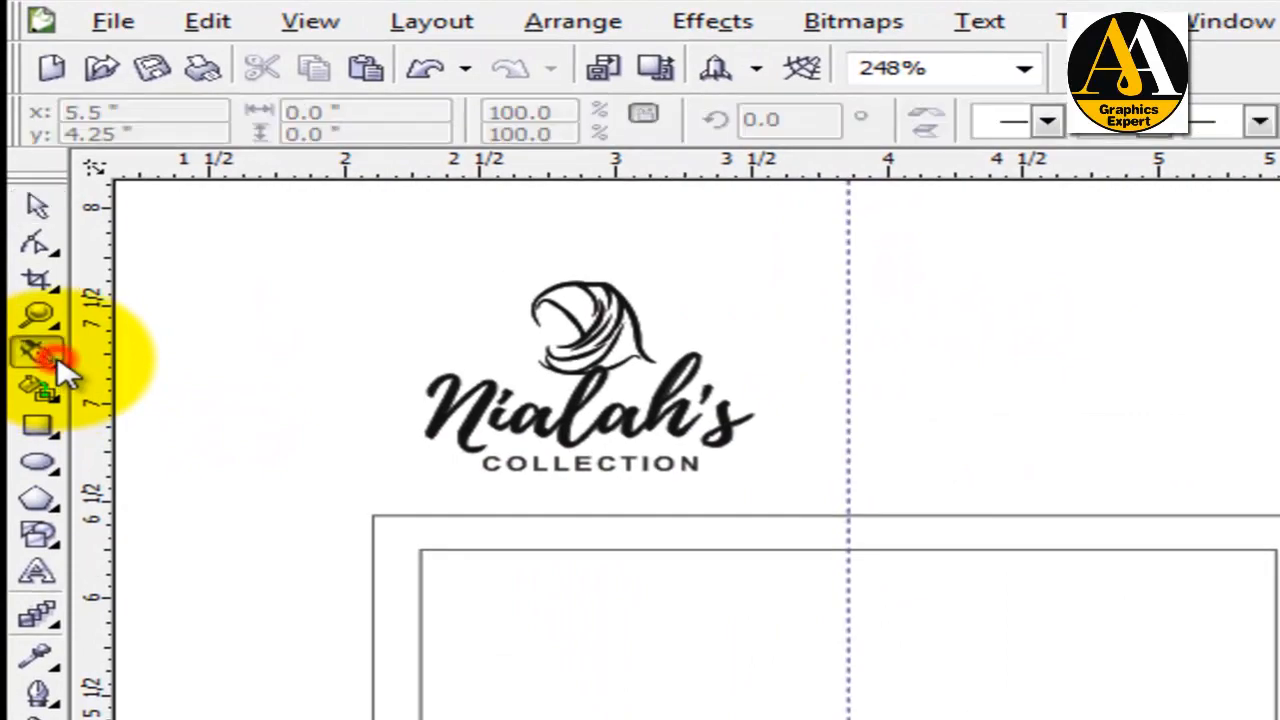
pyautogui.click(57, 370)
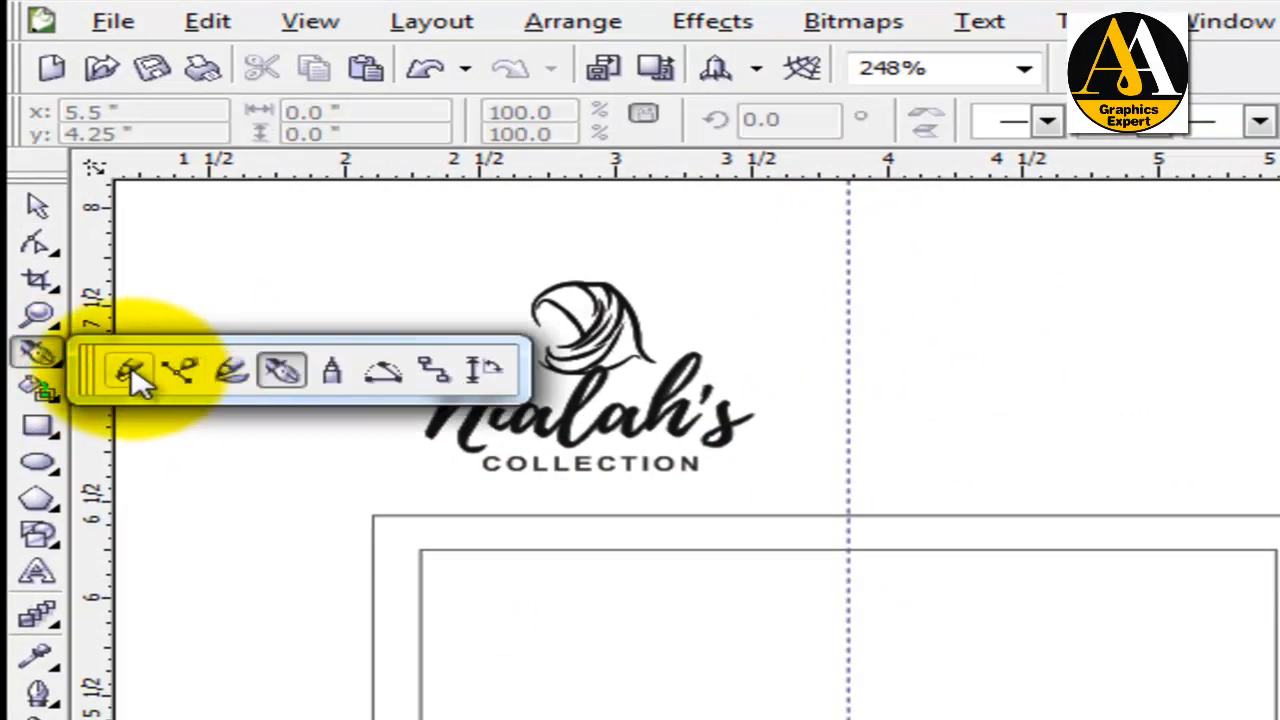
pyautogui.click(134, 371)
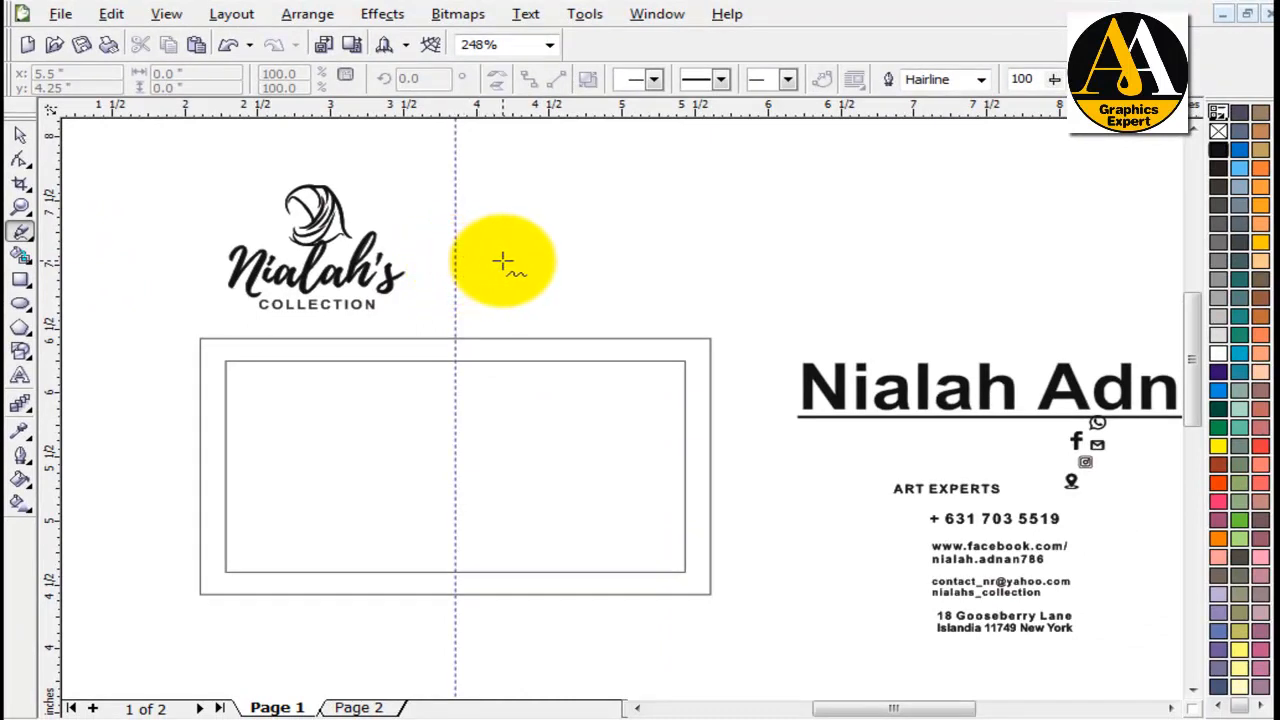
pyautogui.click(502, 261)
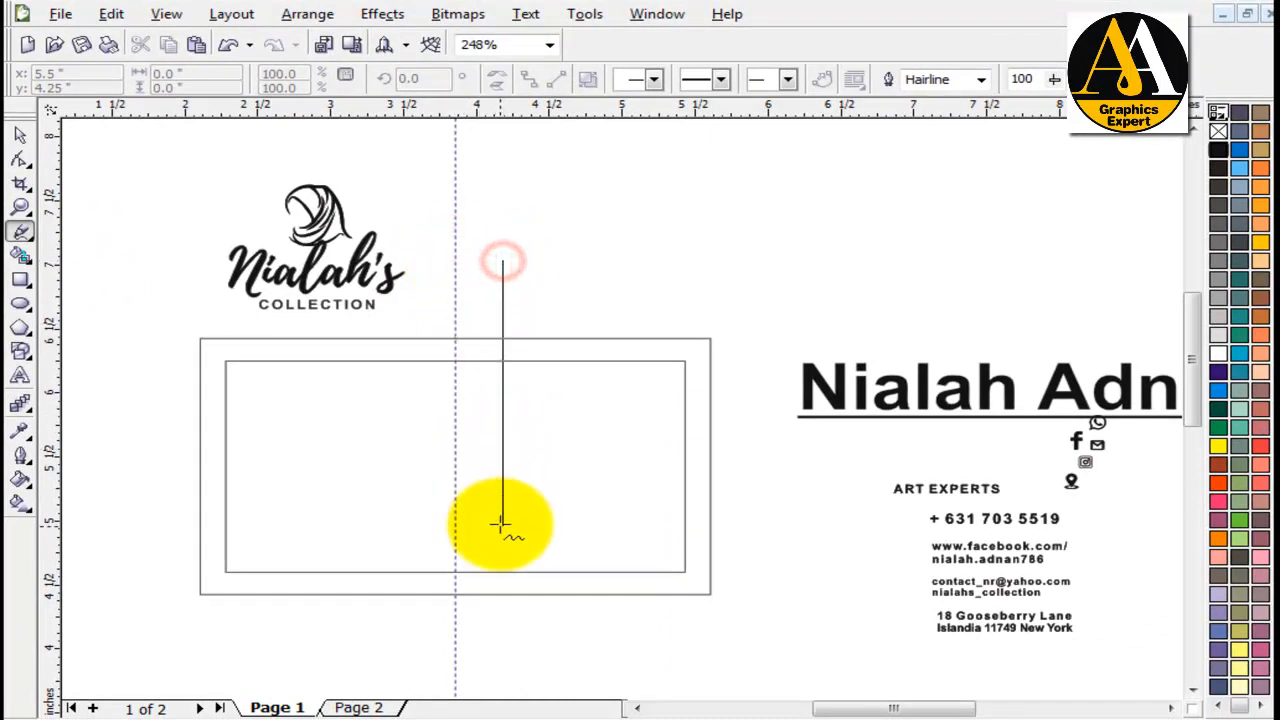
pyautogui.keyDown('ctrl'); pyautogui.click(491, 646); pyautogui.keyUp('ctrl')
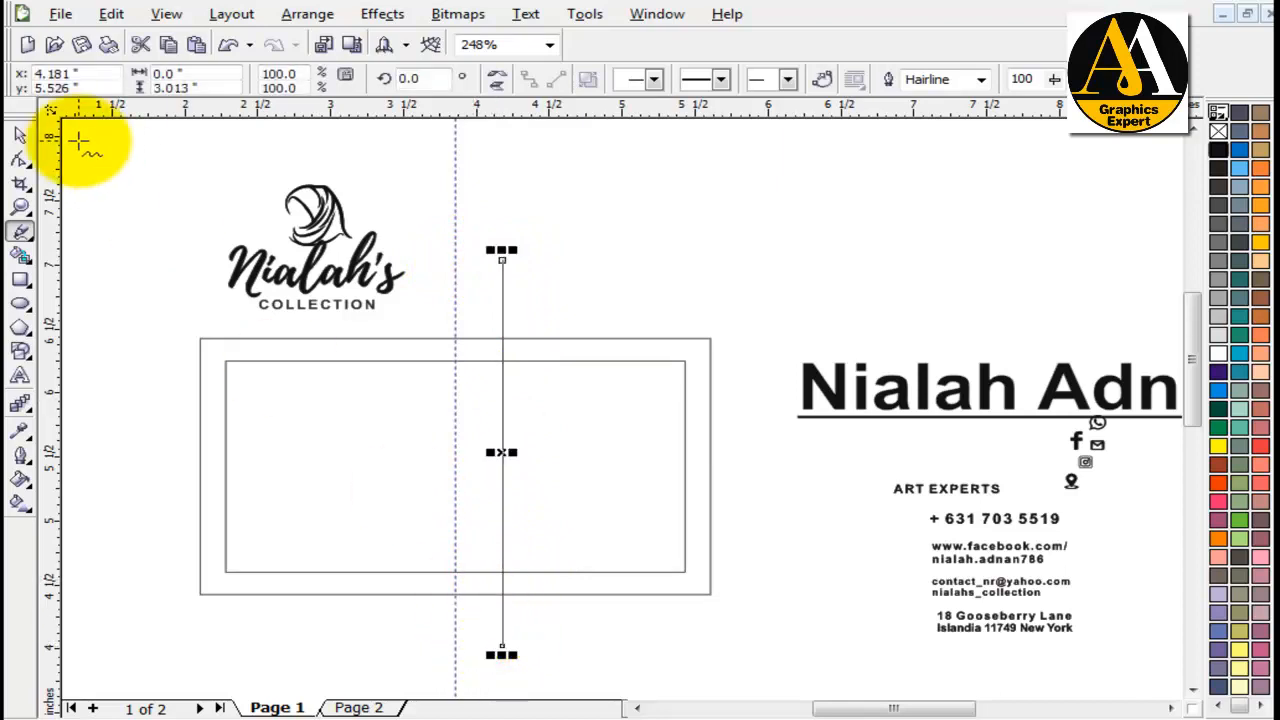
pyautogui.click(20, 137)
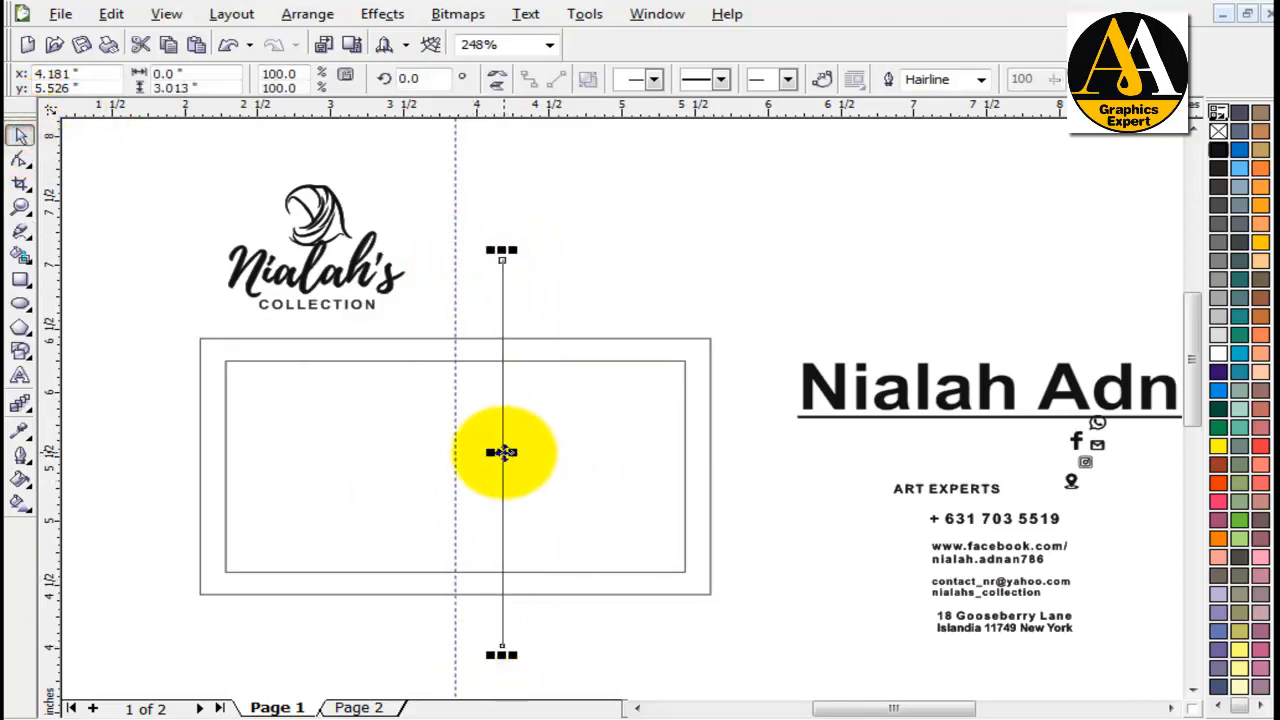
pyautogui.doubleClick(502, 452)
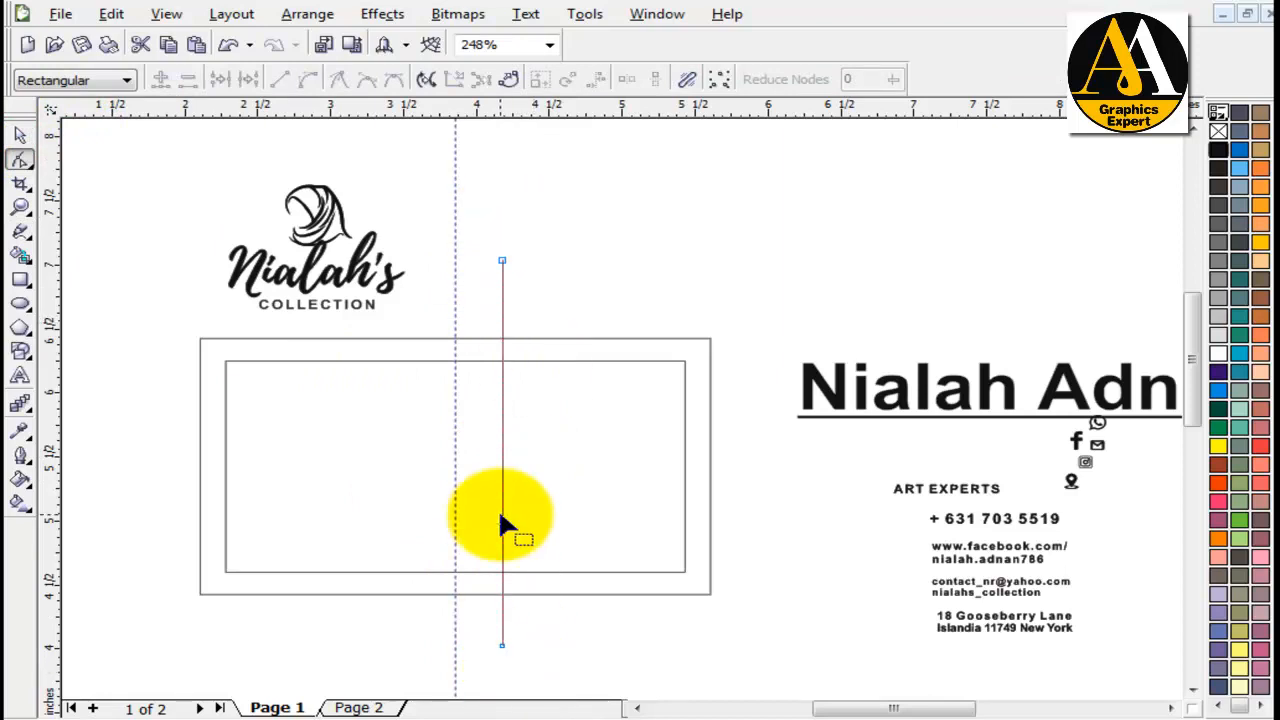
pyautogui.click(545, 452)
pyautogui.click(20, 135)
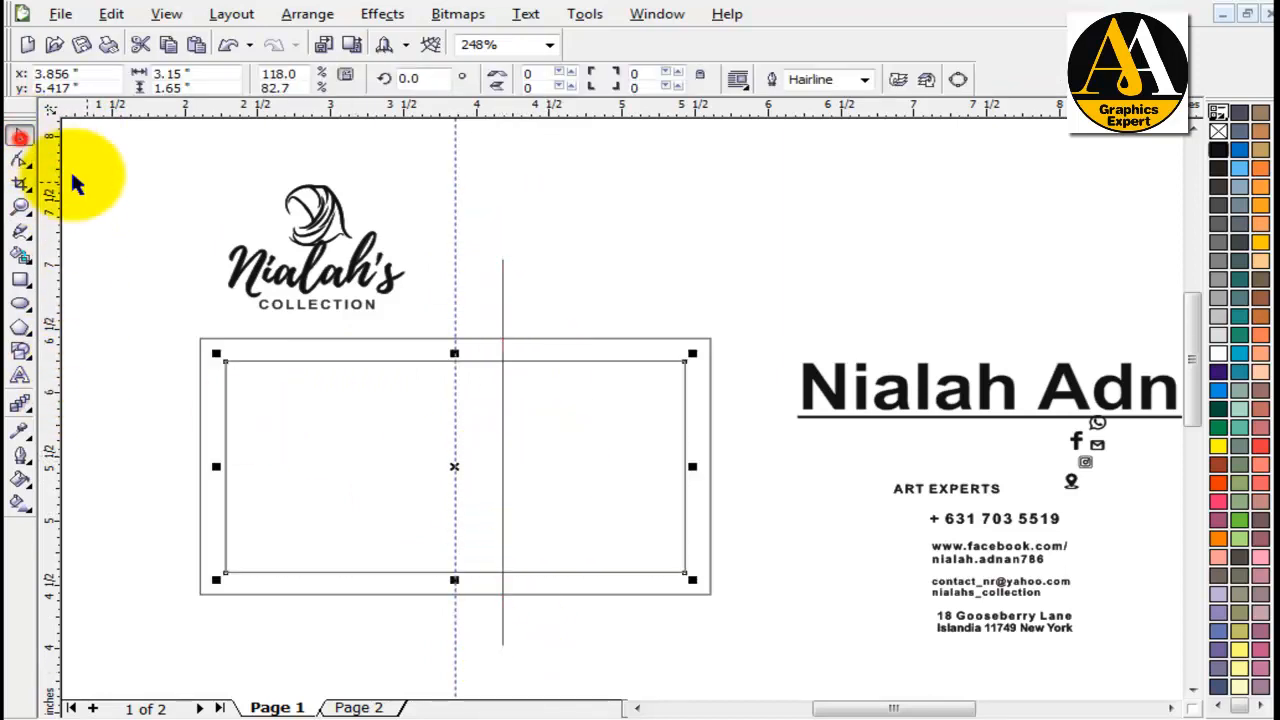
pyautogui.click(125, 204)
# Step: Place a horizontal guideline through the centre of the inner margin rectangle
pyautogui.click(338, 446)
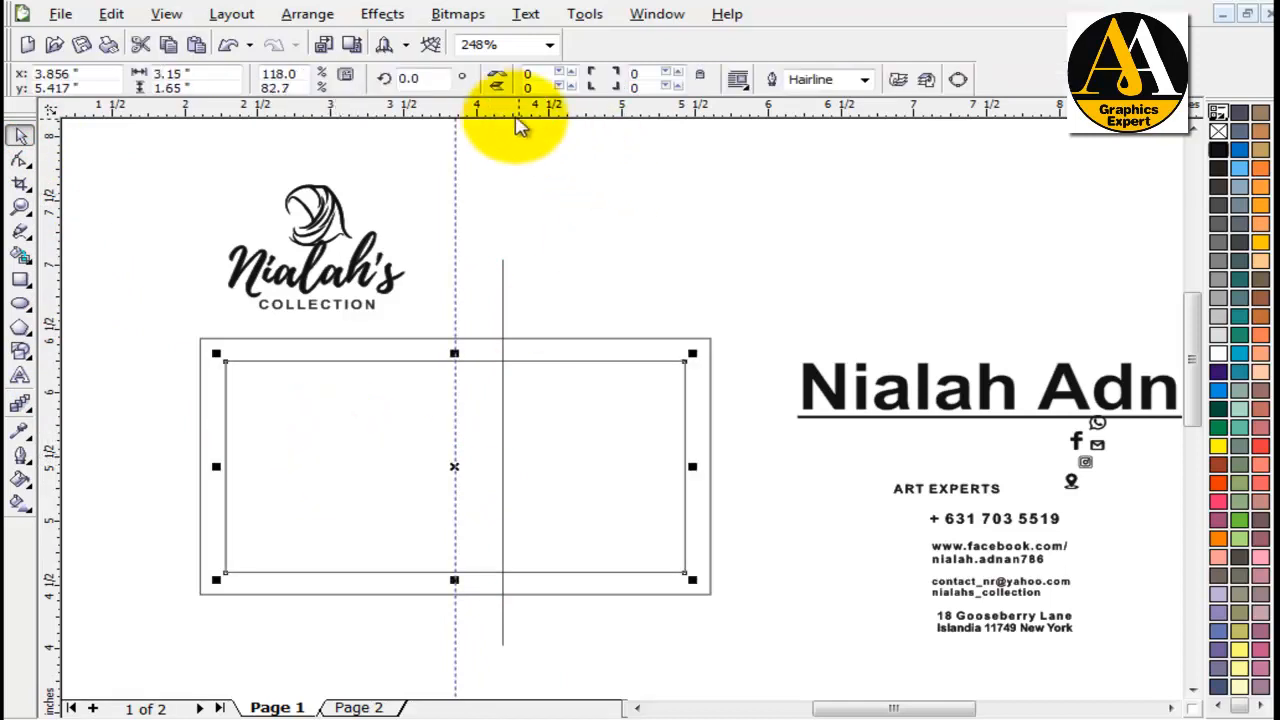
pyautogui.click(492, 111)
pyautogui.moveTo(493, 112); pyautogui.dragTo(456, 469)
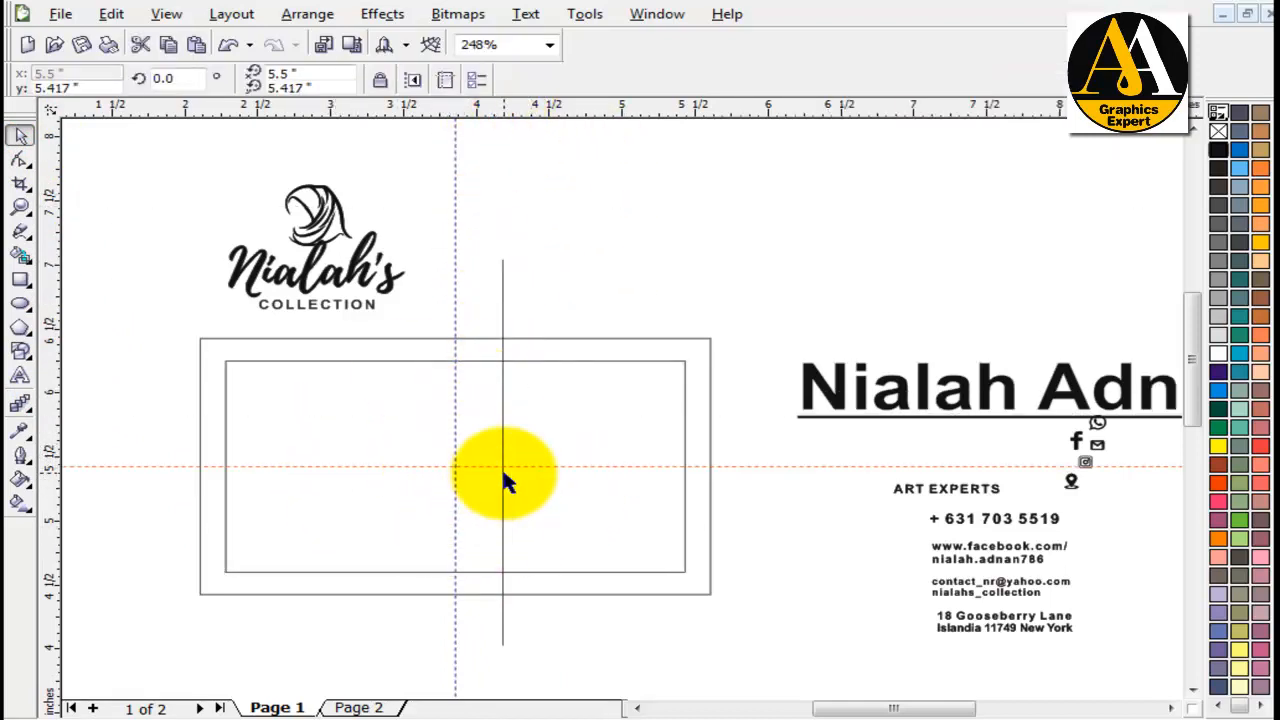
# Step: Add a node on the vertical line at the horizontal guideline and move it to the intersection of the two guidelines
pyautogui.click(503, 480)
pyautogui.press('F10')
pyautogui.scroll(2, 497, 474)
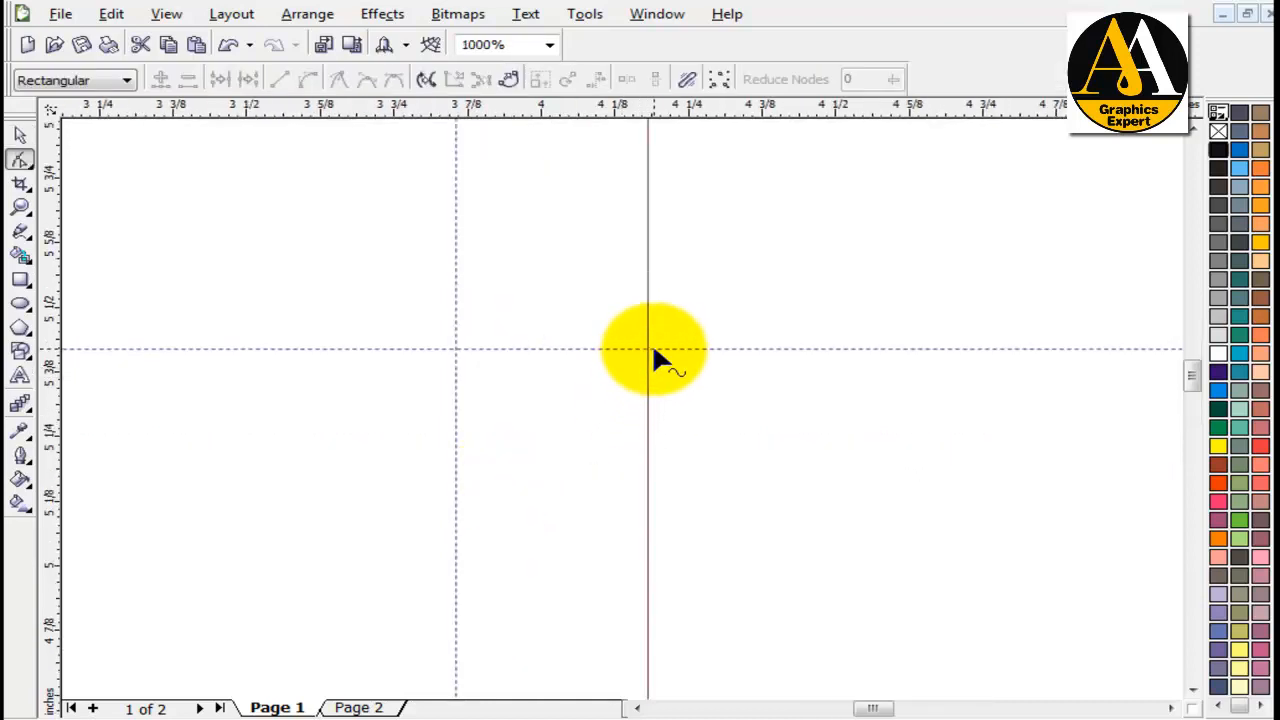
pyautogui.click(647, 349)
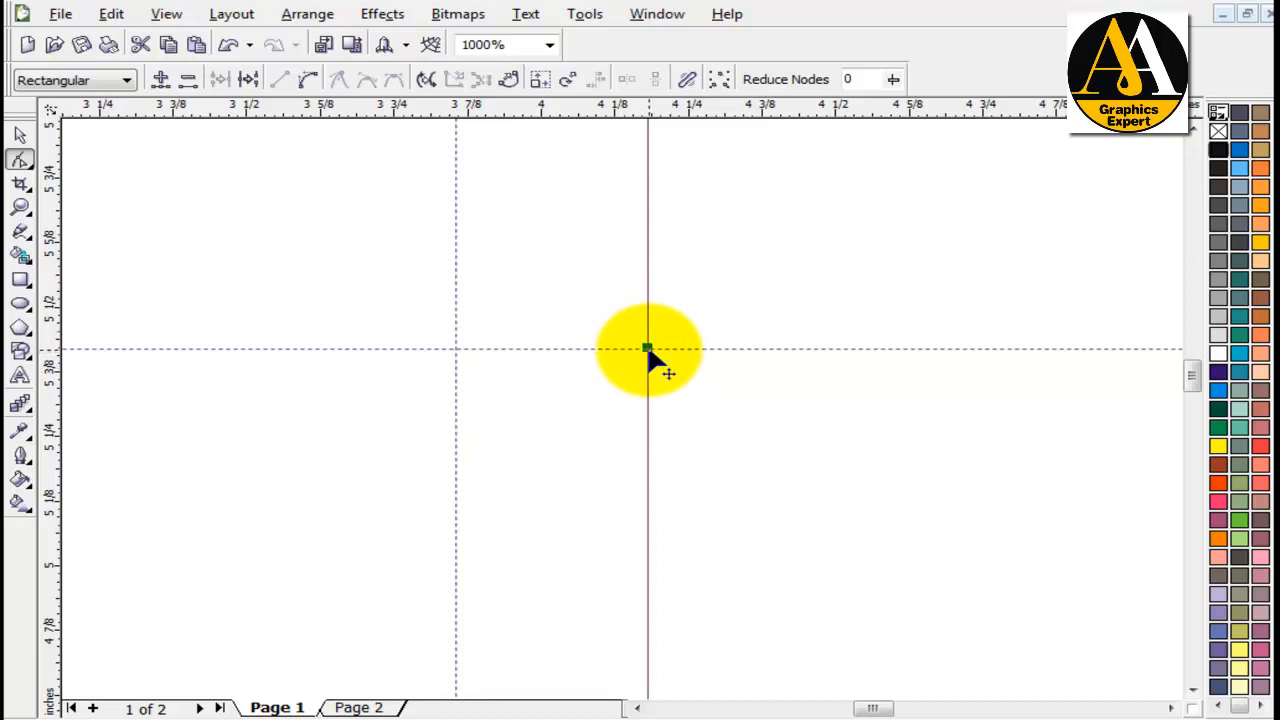
pyautogui.moveTo(648, 351); pyautogui.dragTo(458, 350)
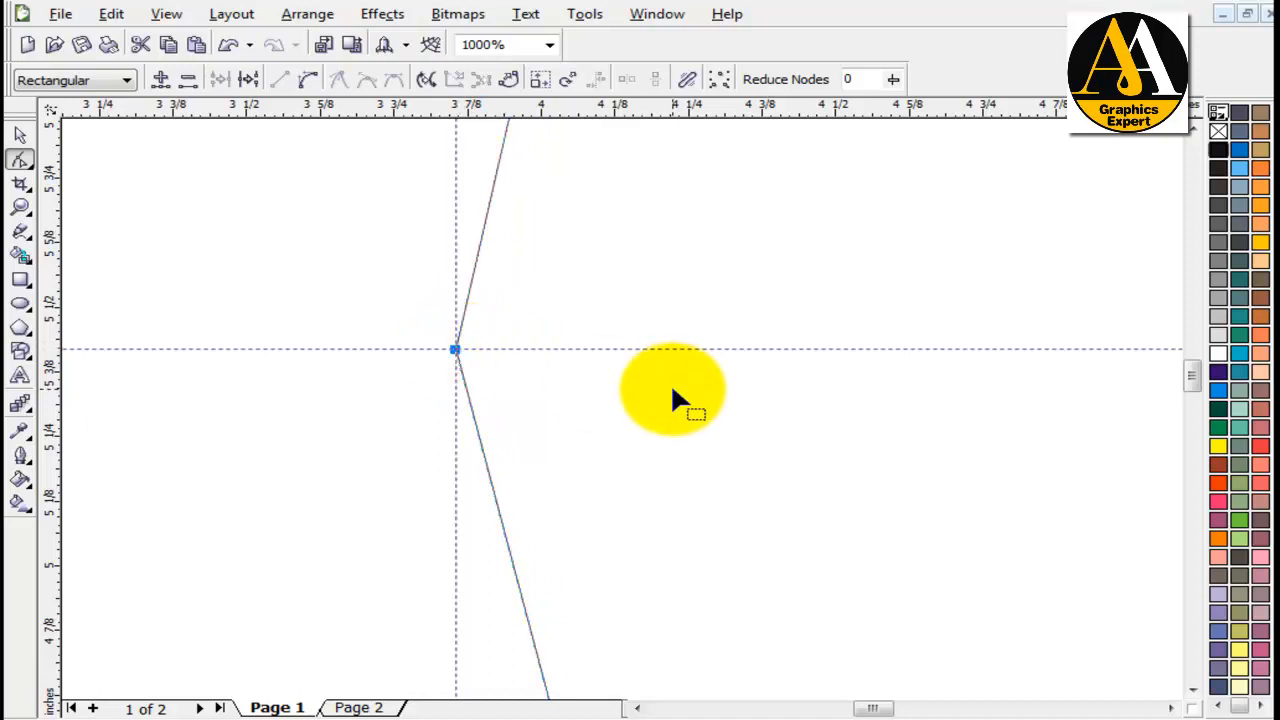
pyautogui.scroll(-3, 620, 408)
pyautogui.click(20, 135)
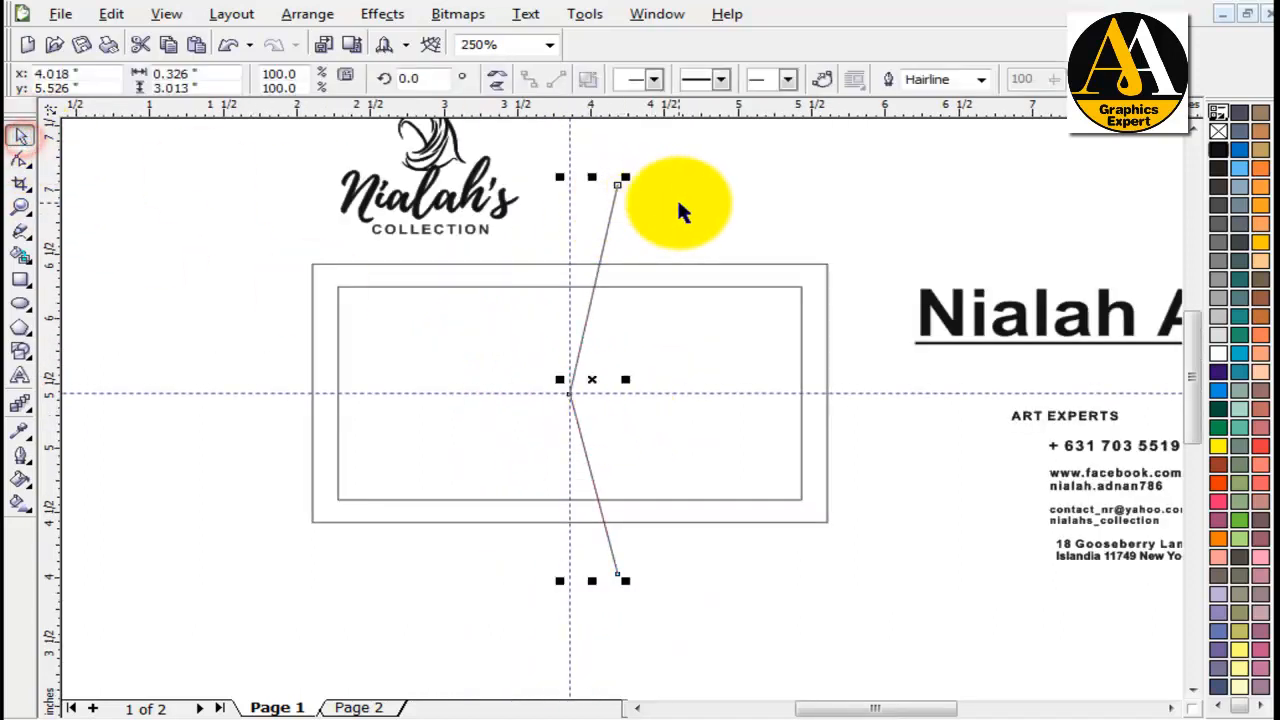
pyautogui.click(677, 197)
# Step: Delete the vertical and horizontal guidelines
pyautogui.click(570, 210)
pyautogui.press('Delete')
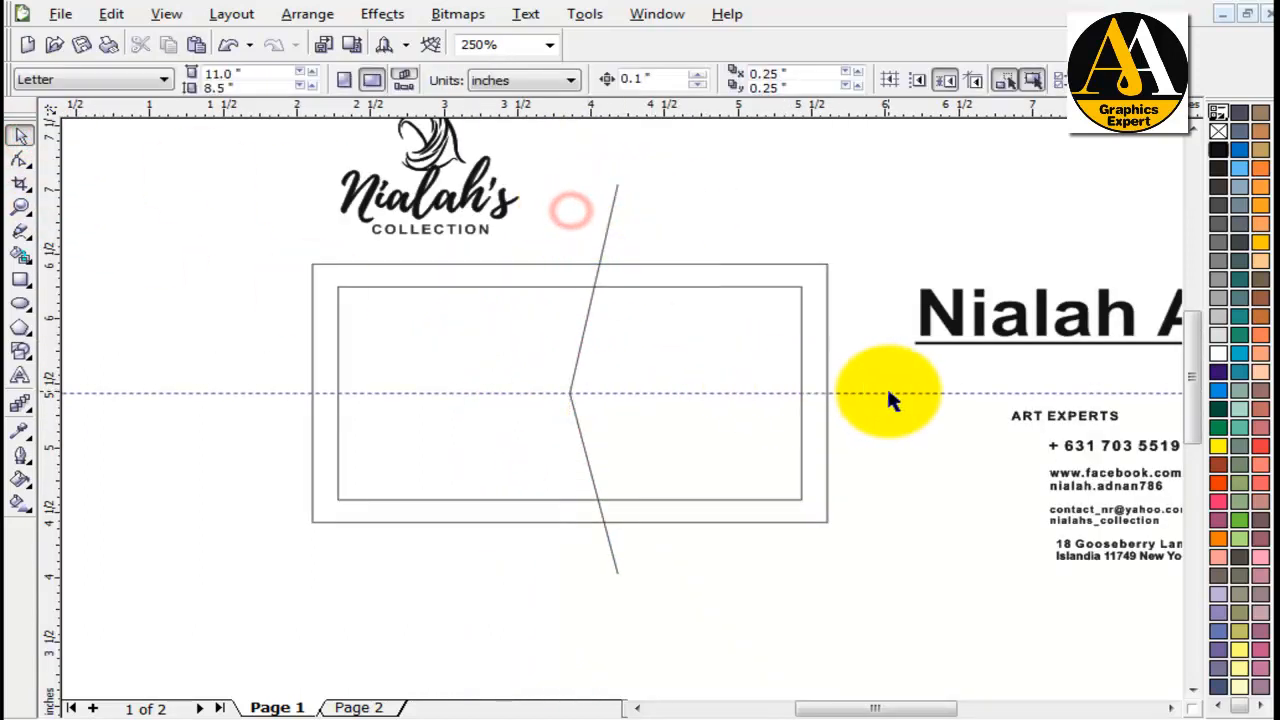
pyautogui.click(889, 393)
pyautogui.press('Delete')
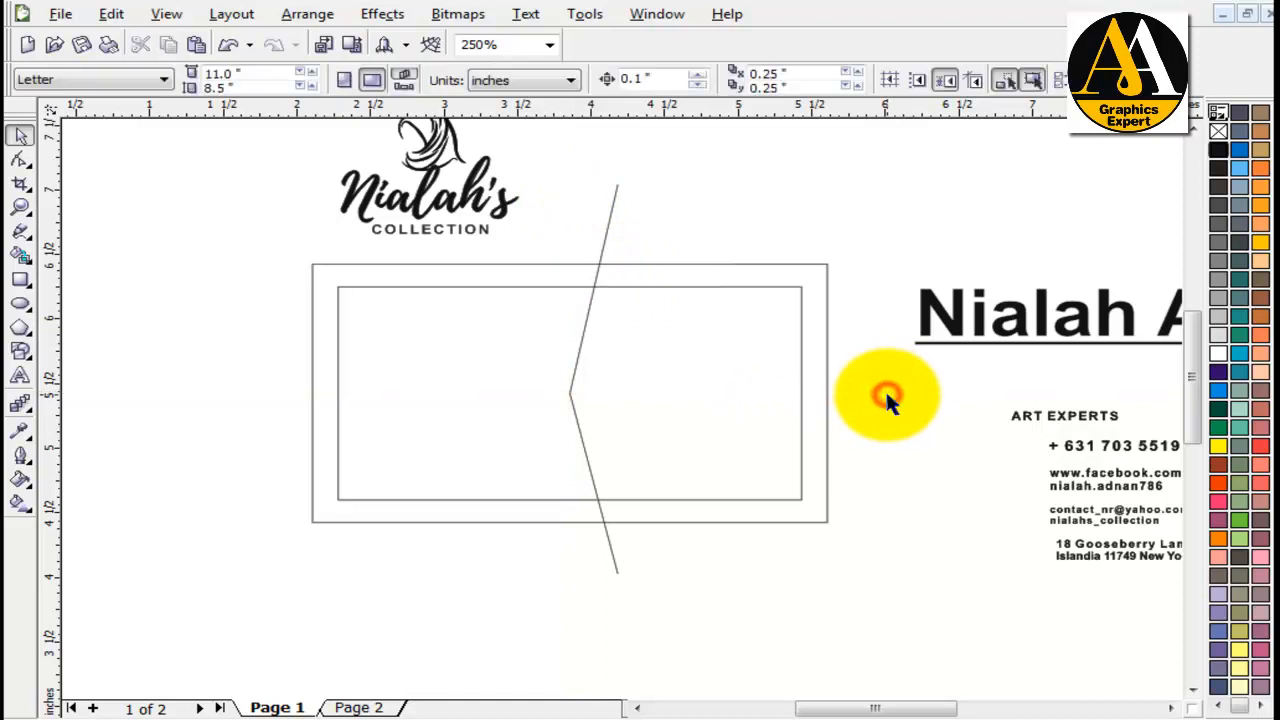
# Step: Nudge the bent line's middle node about 0.2 inches to the left to sharpen the angle
pyautogui.click(573, 398)
pyautogui.doubleClick(570, 396)
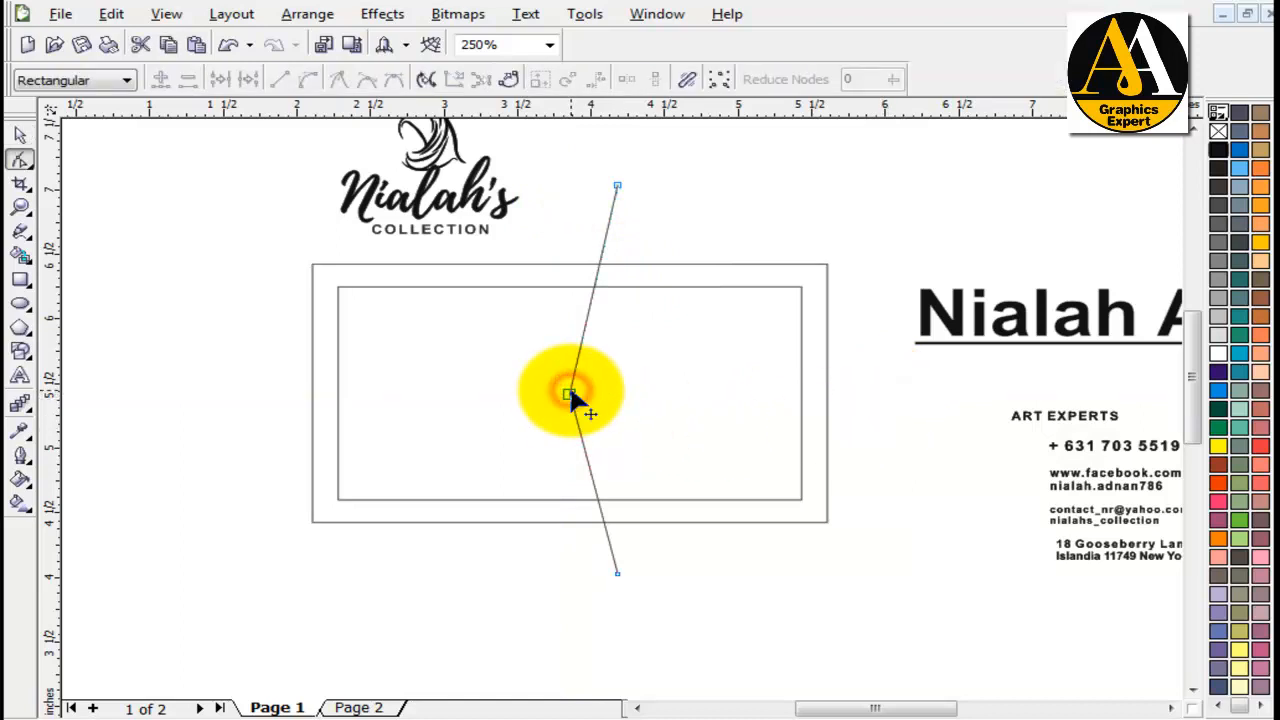
pyautogui.moveTo(590, 377); pyautogui.dragTo(534, 406)
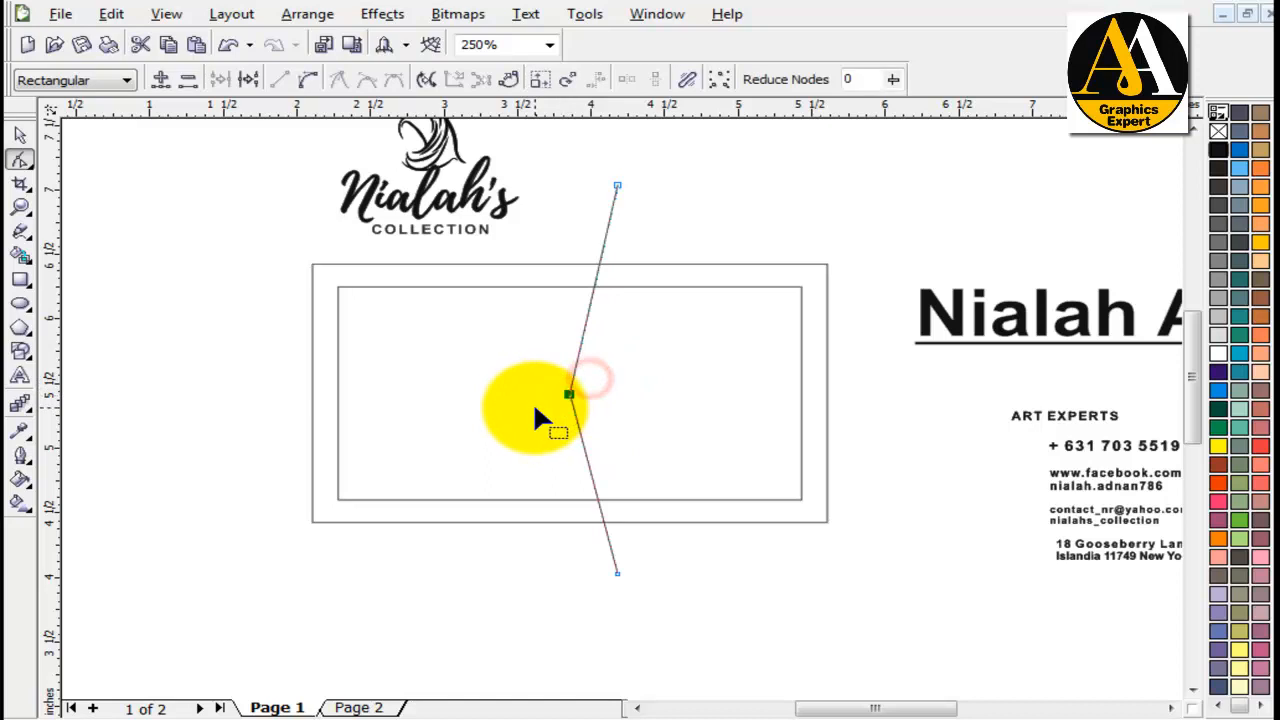
pyautogui.press('Left')
pyautogui.press('Left')
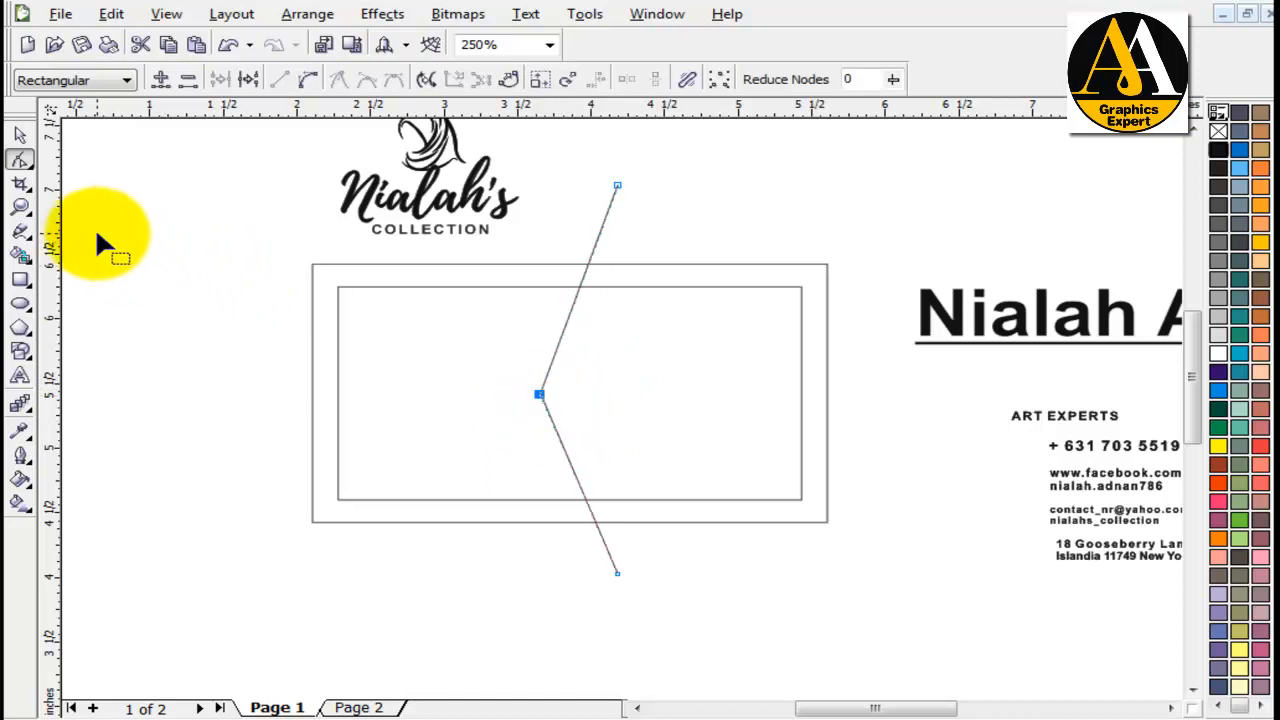
pyautogui.click(22, 135)
pyautogui.click(180, 351)
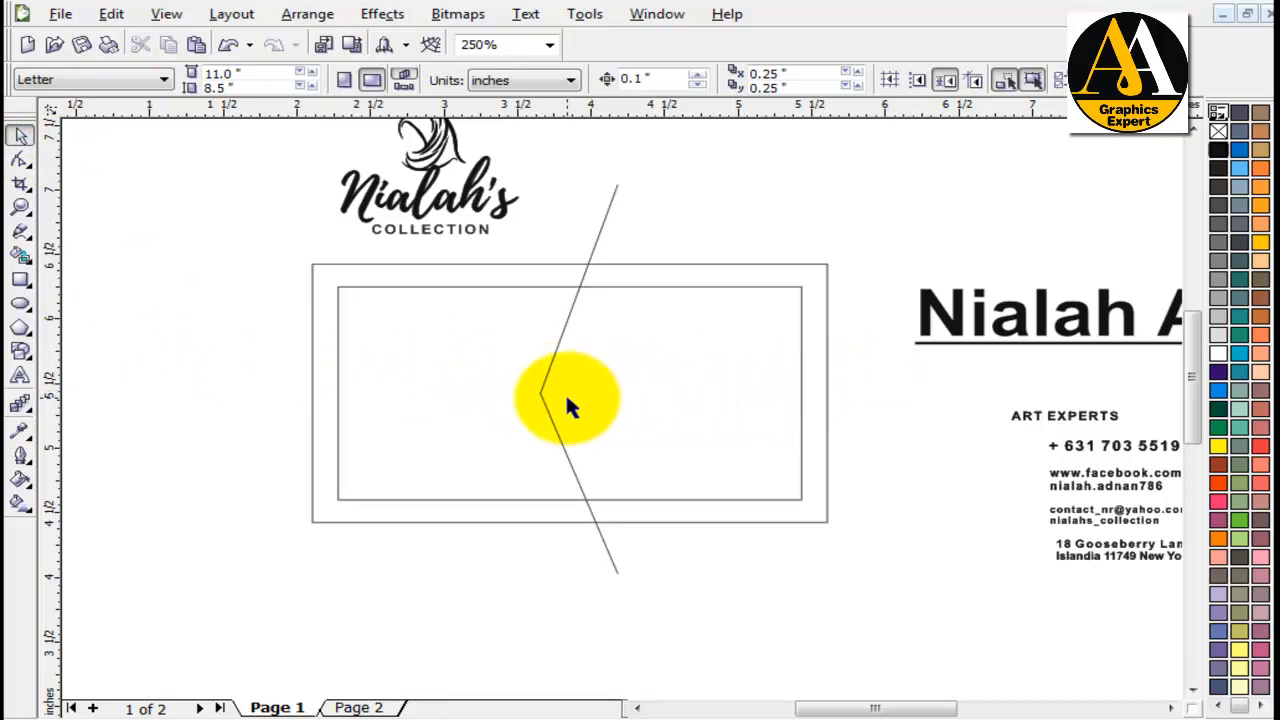
# Step: Reposition the bent line with its vertex near the card's centre and place a duplicate about 0.05 inches to its left
pyautogui.scroll(1, 565, 393)
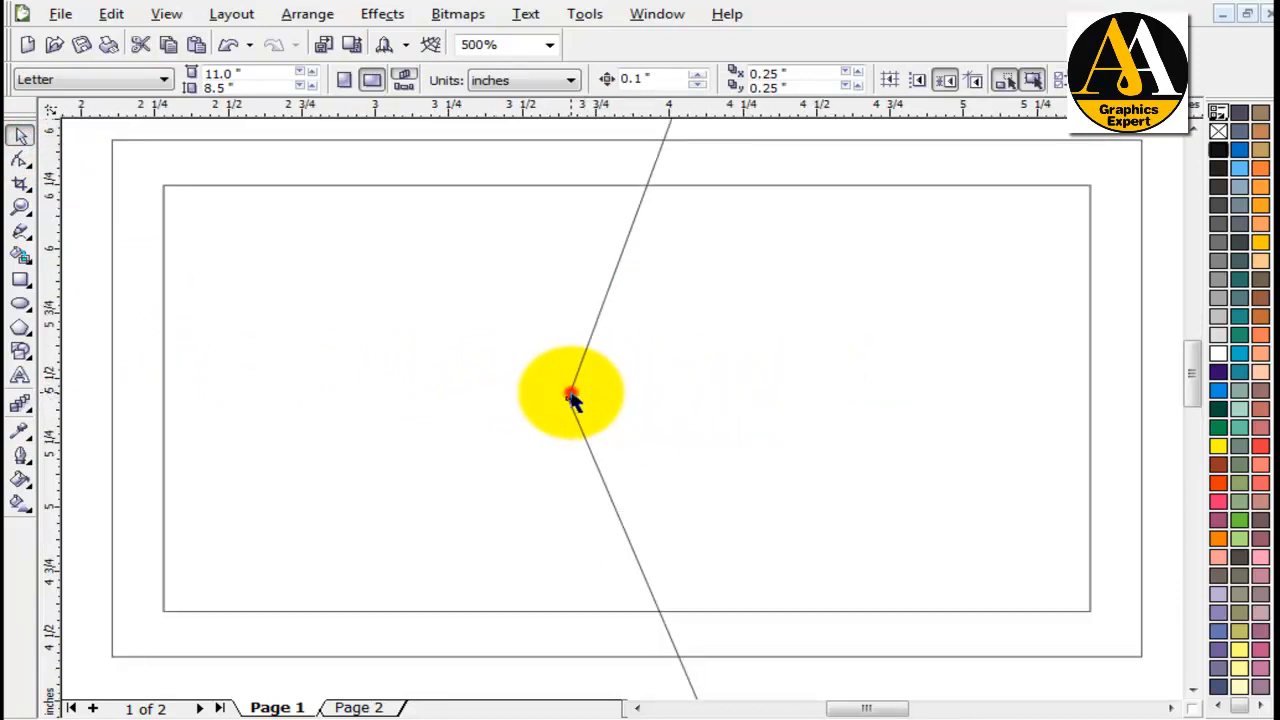
pyautogui.moveTo(570, 397); pyautogui.dragTo(629, 396)
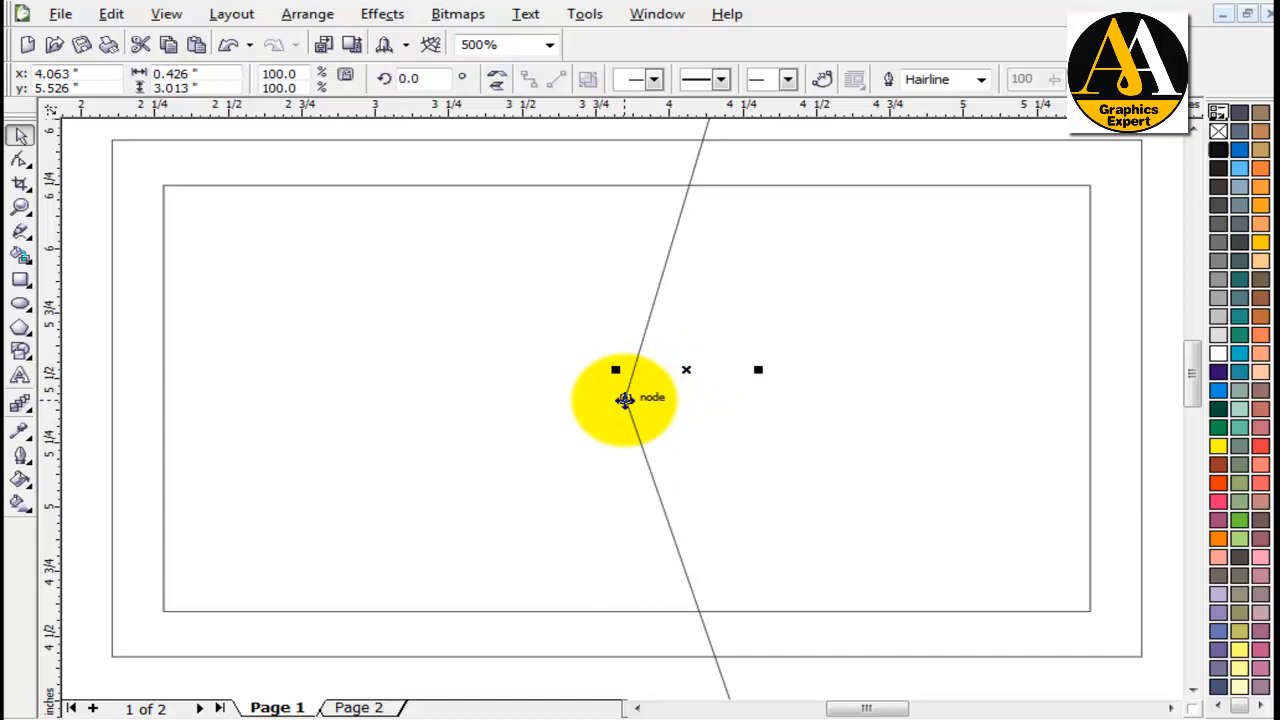
pyautogui.moveTo(624, 399); pyautogui.dragTo(610, 401)
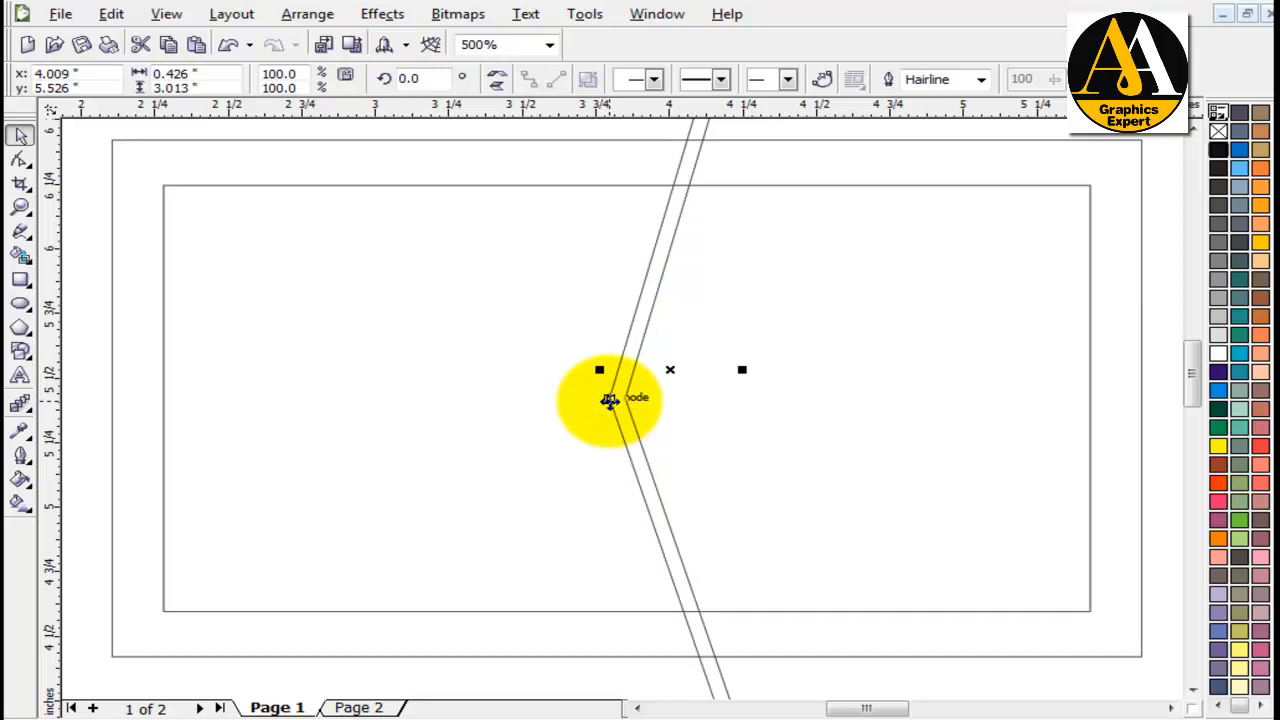
# Step: Repeat the duplication to add a third bent line about 0.05 inches further left
pyautogui.hotkey('ctrl', 'r')
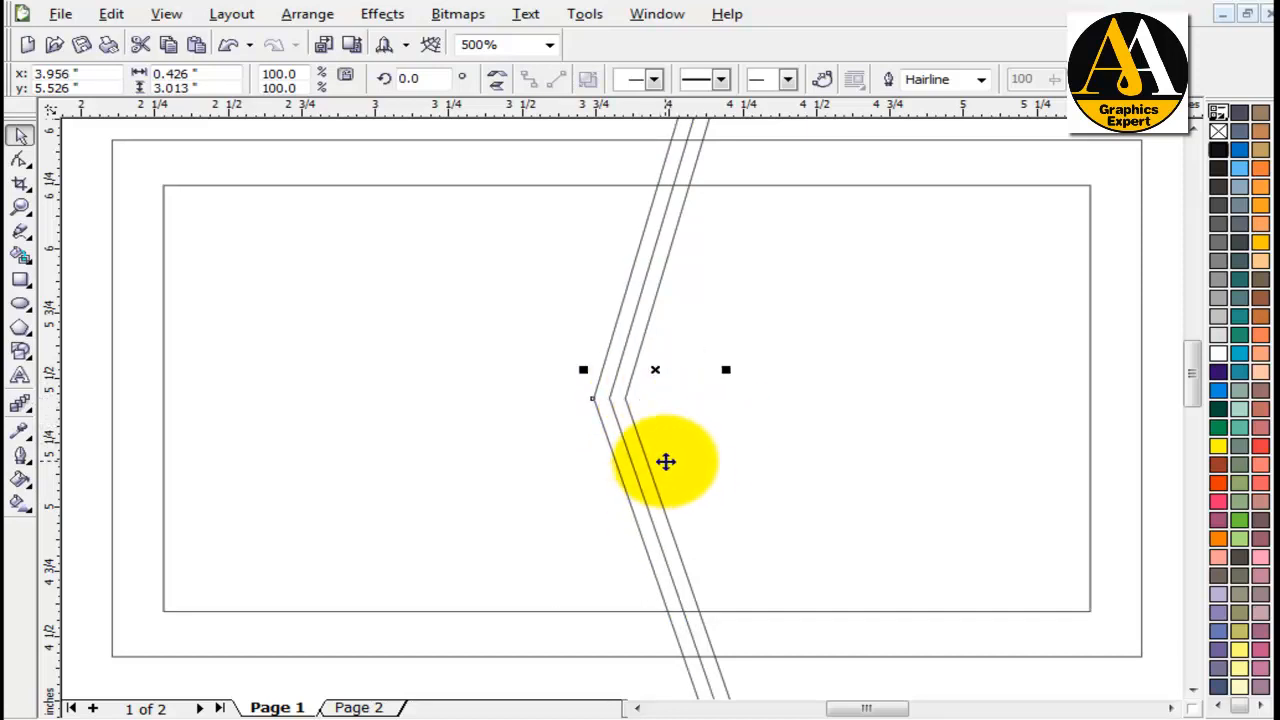
pyautogui.click(1152, 238)
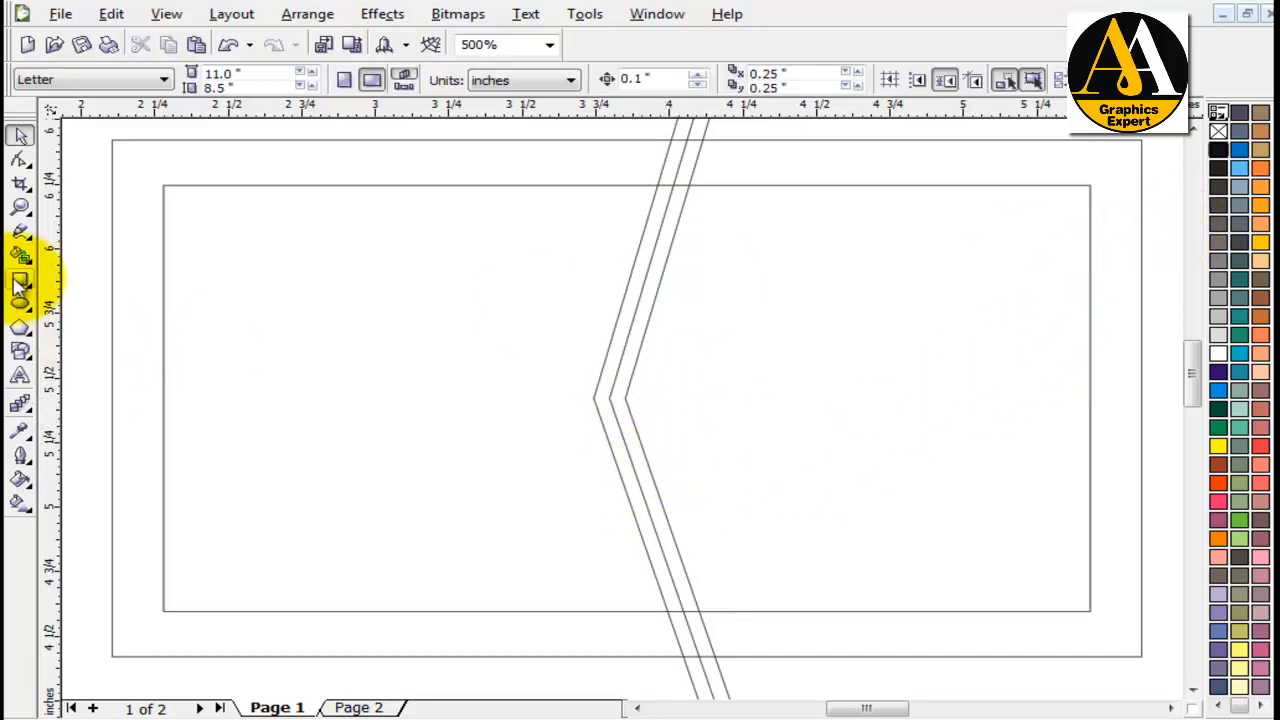
# Step: Draw a horizontal line about 1.8 inches long across the upper bent lines and place a copy about 1.14 inches below it
pyautogui.click(21, 238)
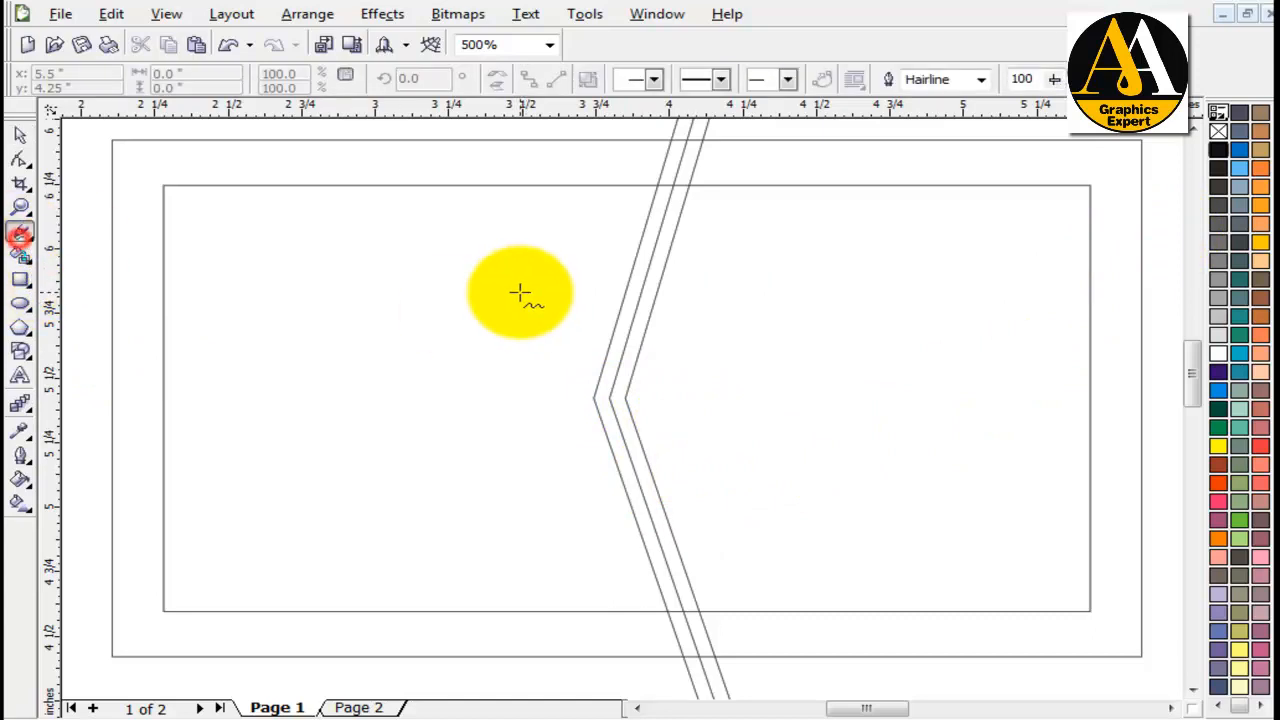
pyautogui.click(398, 236)
pyautogui.keyDown('ctrl'); pyautogui.click(929, 257); pyautogui.keyUp('ctrl')
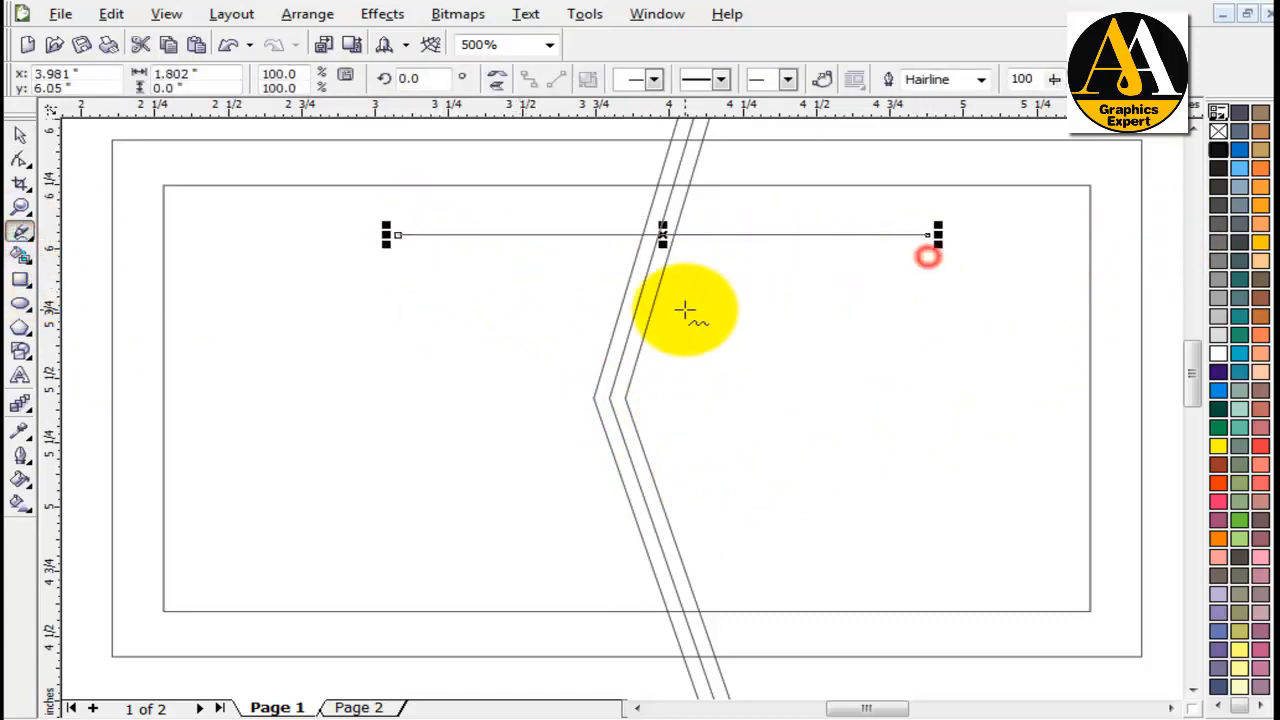
pyautogui.click(20, 135)
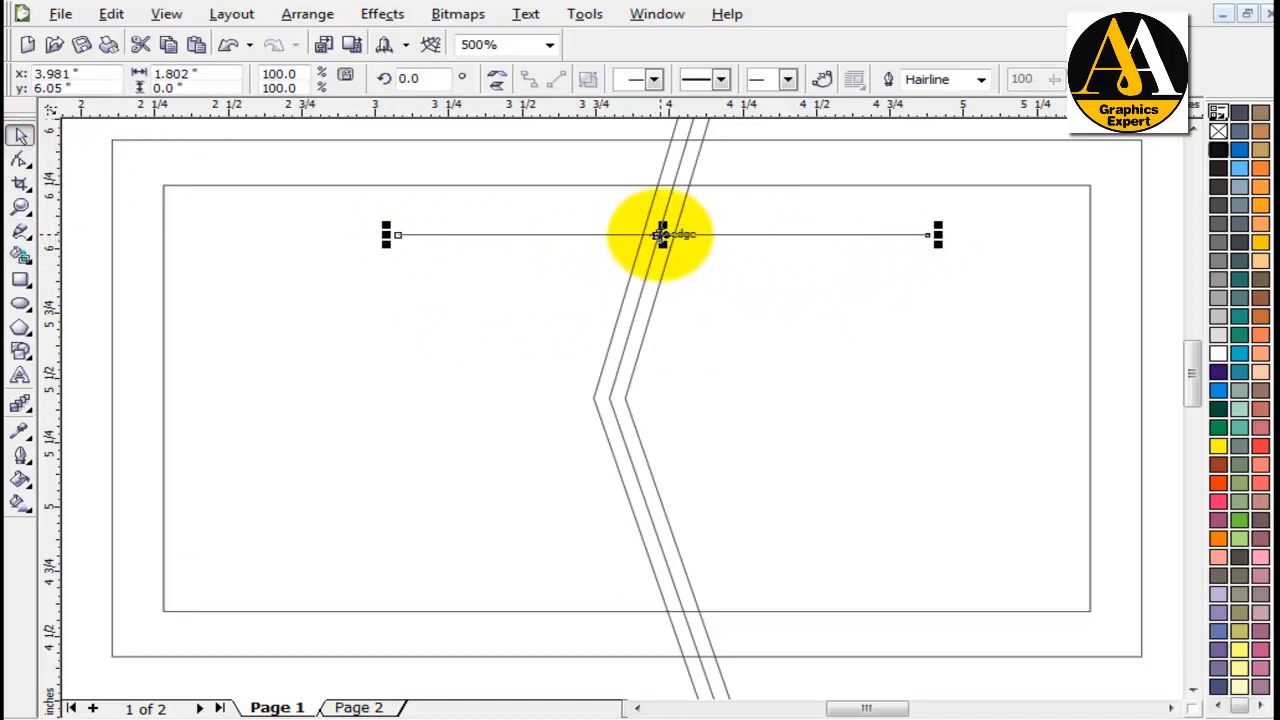
pyautogui.moveTo(660, 233); pyautogui.dragTo(631, 531)
pyautogui.rightClick(631, 531)
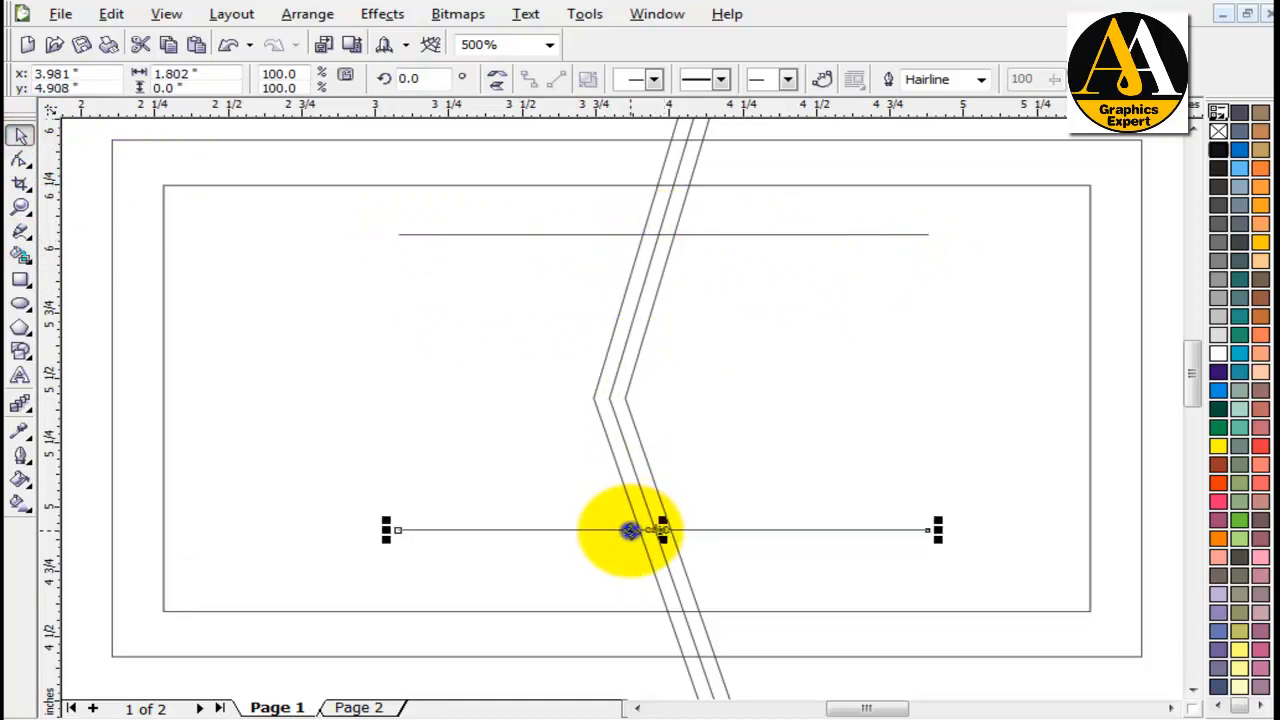
# Step: Group the two horizontal lines and centre them vertically on the inner rectangle
pyautogui.keyDown('shift'); pyautogui.click(791, 236); pyautogui.keyUp('shift')
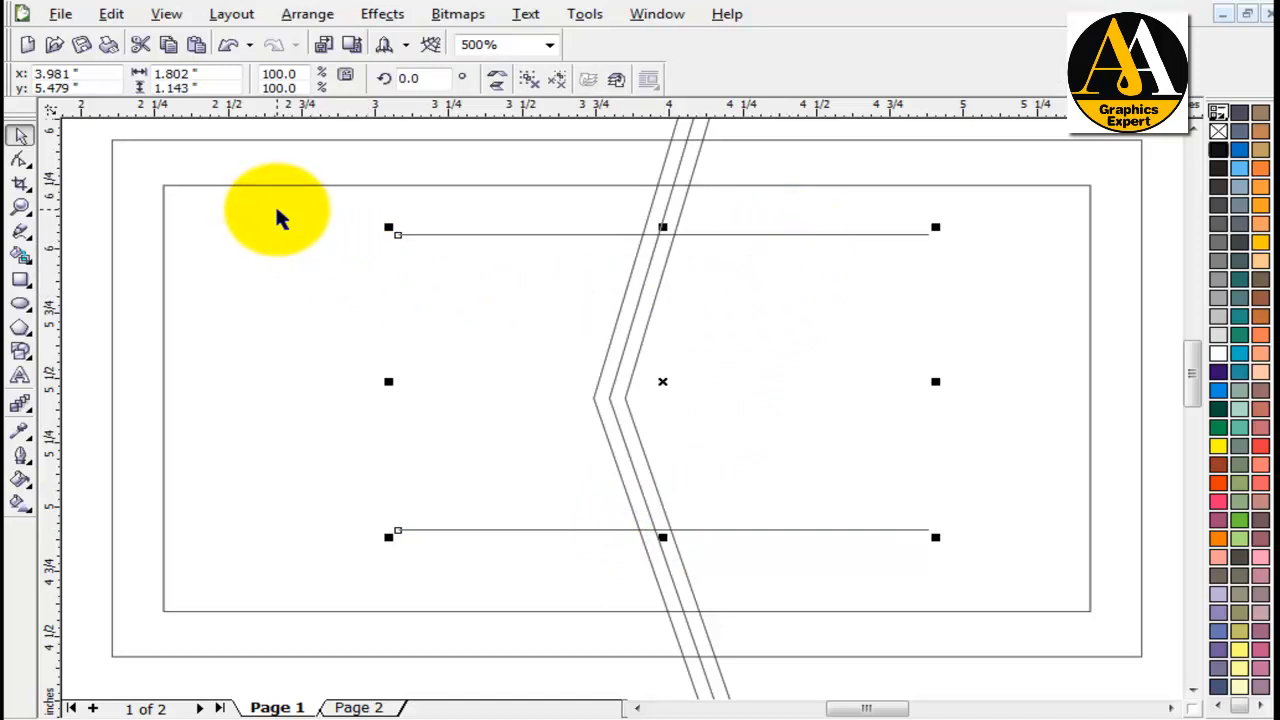
pyautogui.keyDown('shift'); pyautogui.click(277, 212); pyautogui.keyUp('shift')
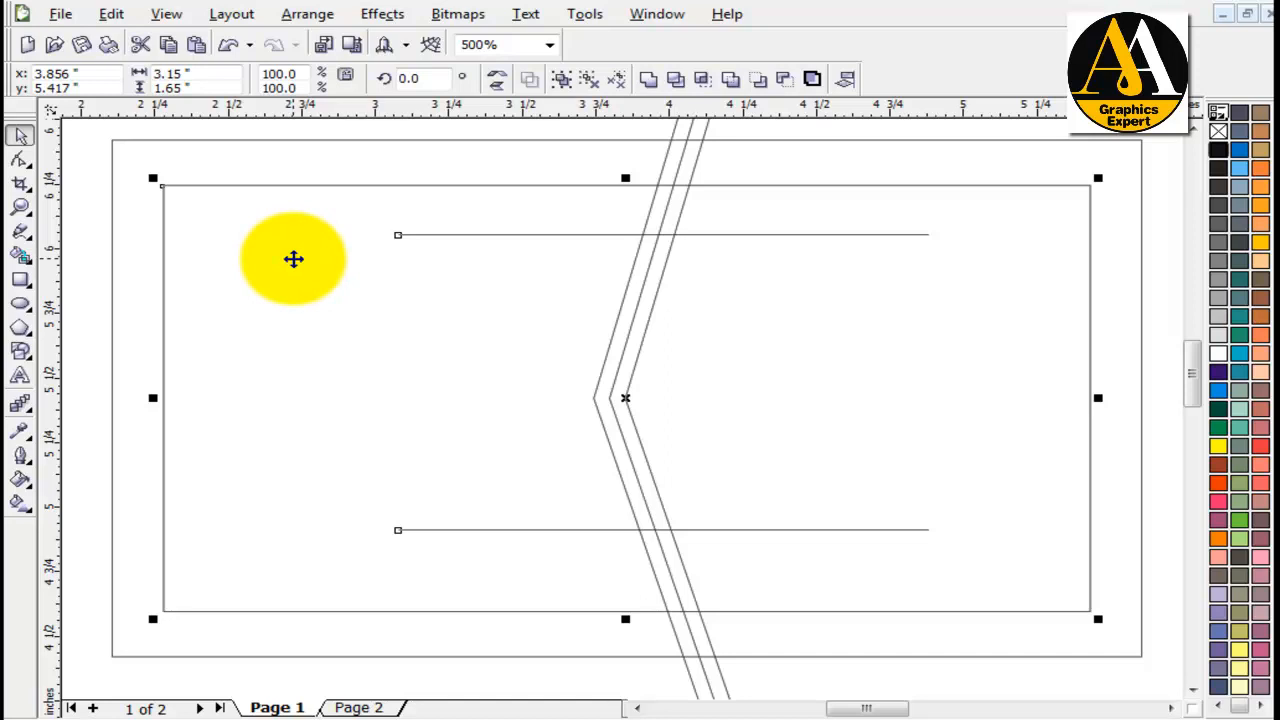
pyautogui.press('e')
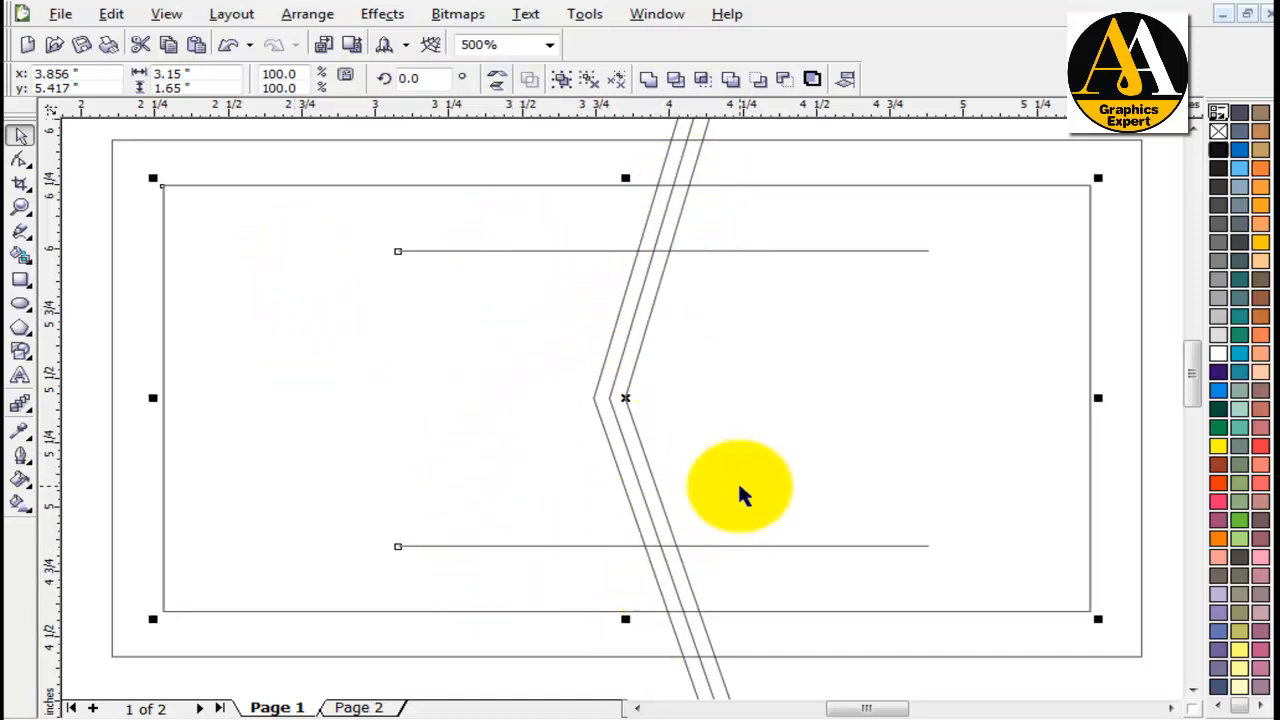
pyautogui.click(1163, 158)
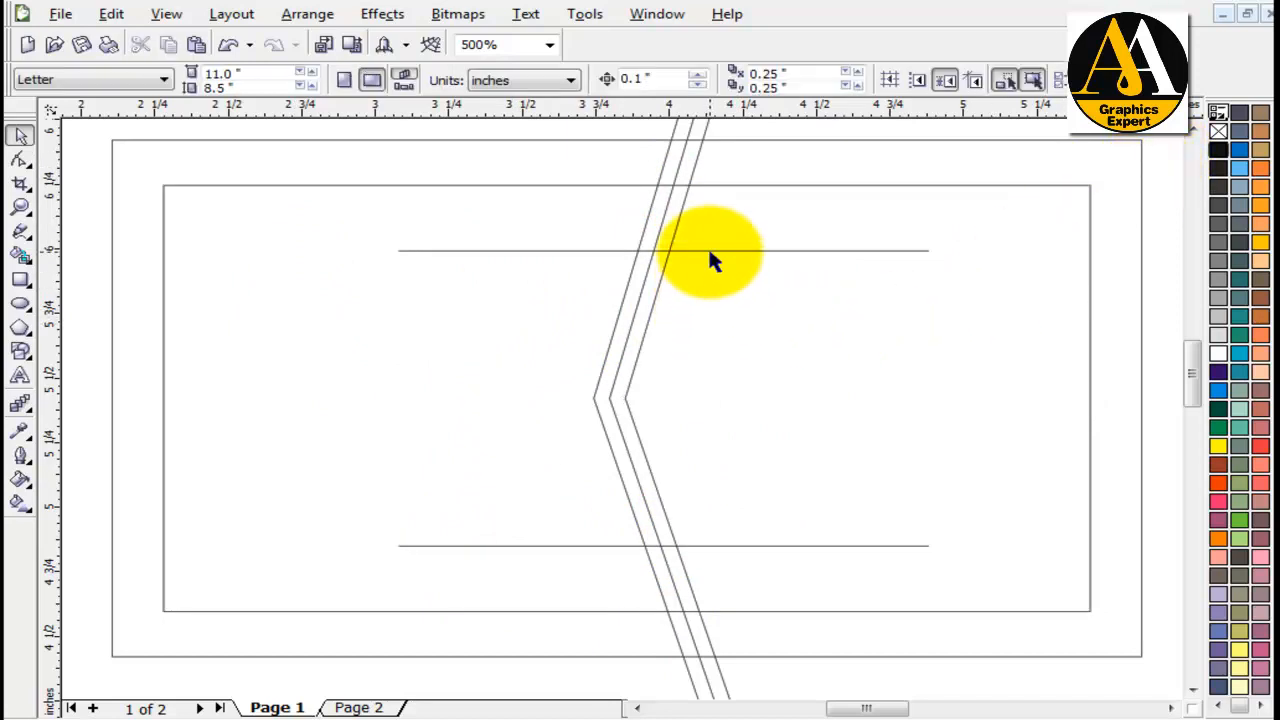
# Step: Smart-fill the strip between the two leftmost bent lines and the two horizontal lines in blue
pyautogui.click(22, 256)
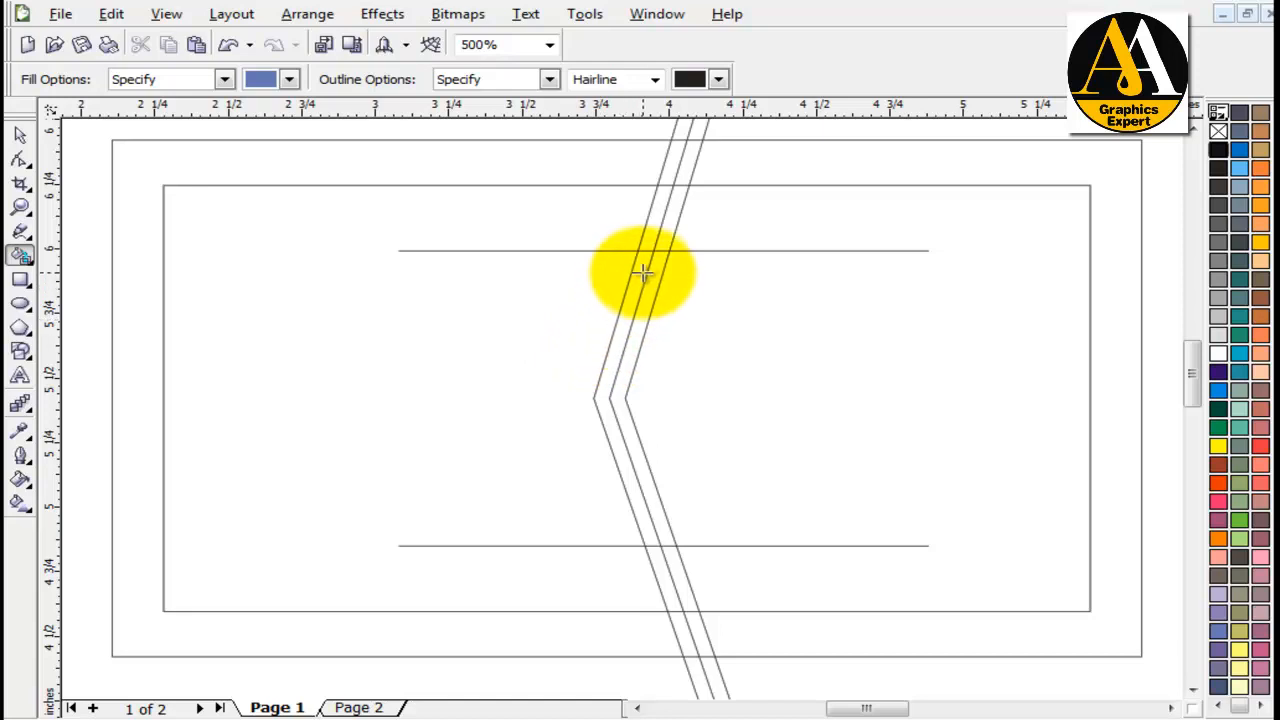
pyautogui.click(598, 398)
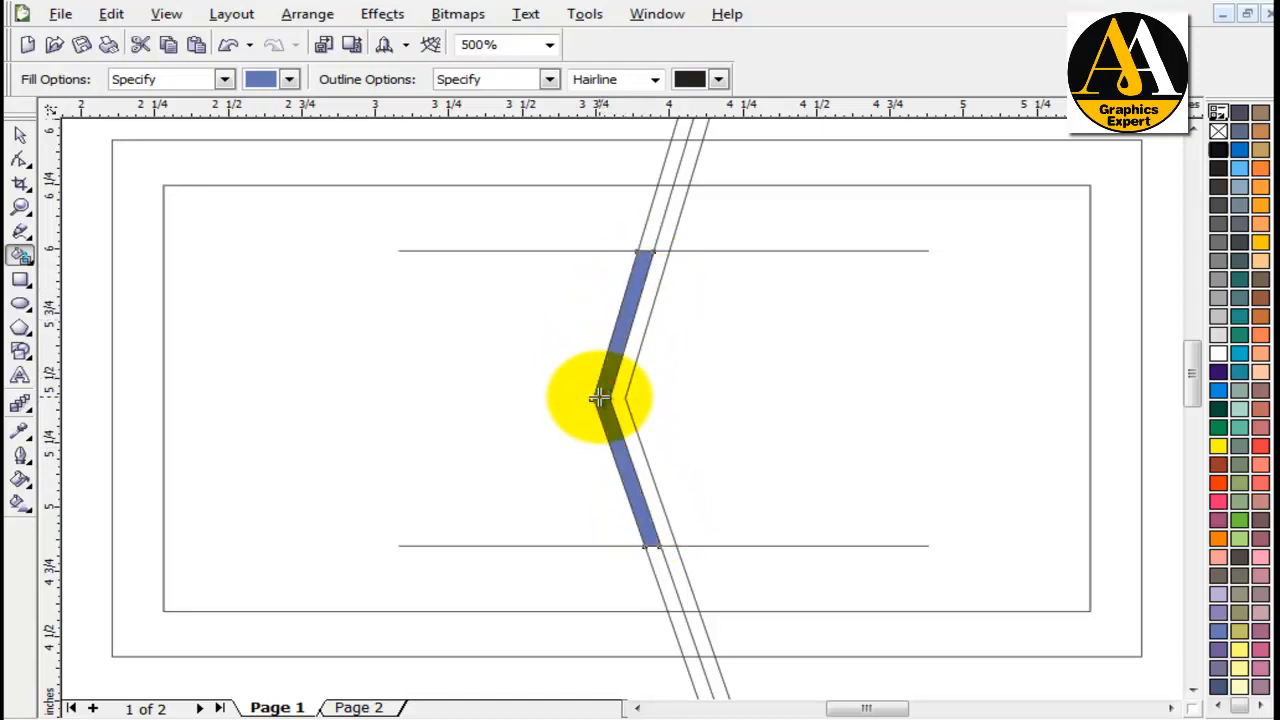
pyautogui.click(20, 135)
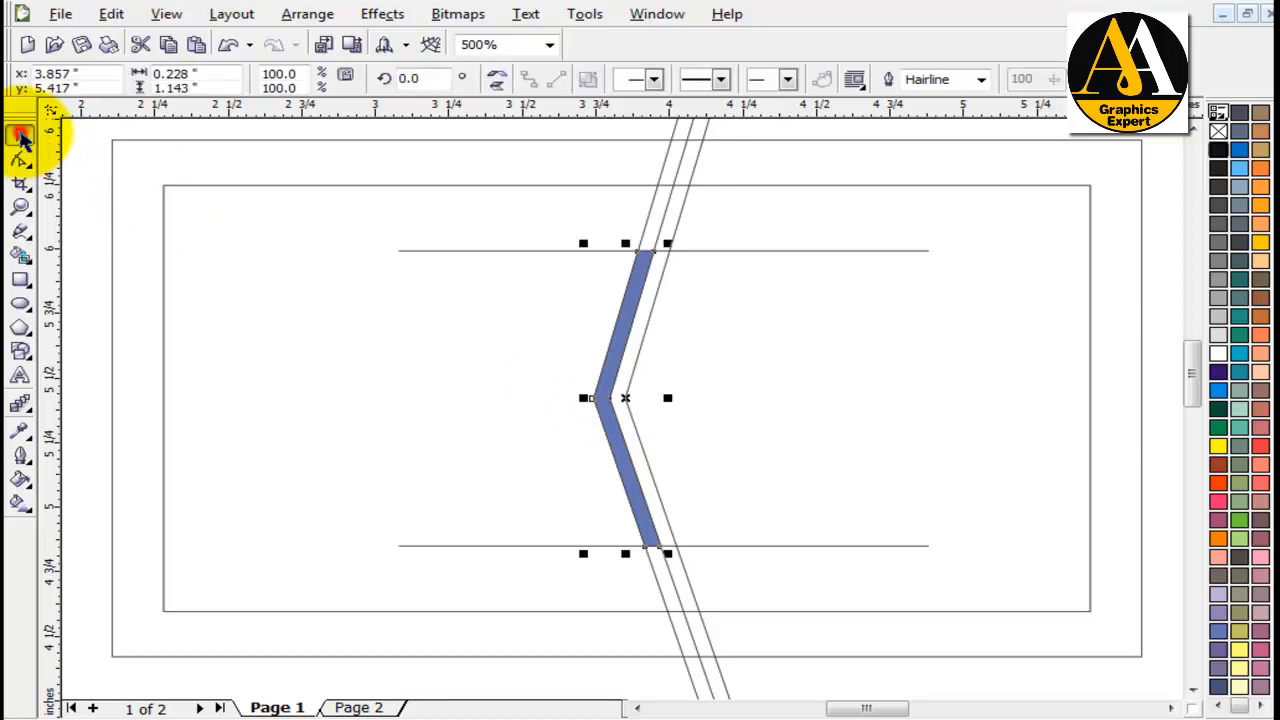
# Step: Delete the horizontal lines and the two leftmost bent lines, keeping the blue strip and the rightmost bent line
pyautogui.click(763, 251)
pyautogui.press('Delete')
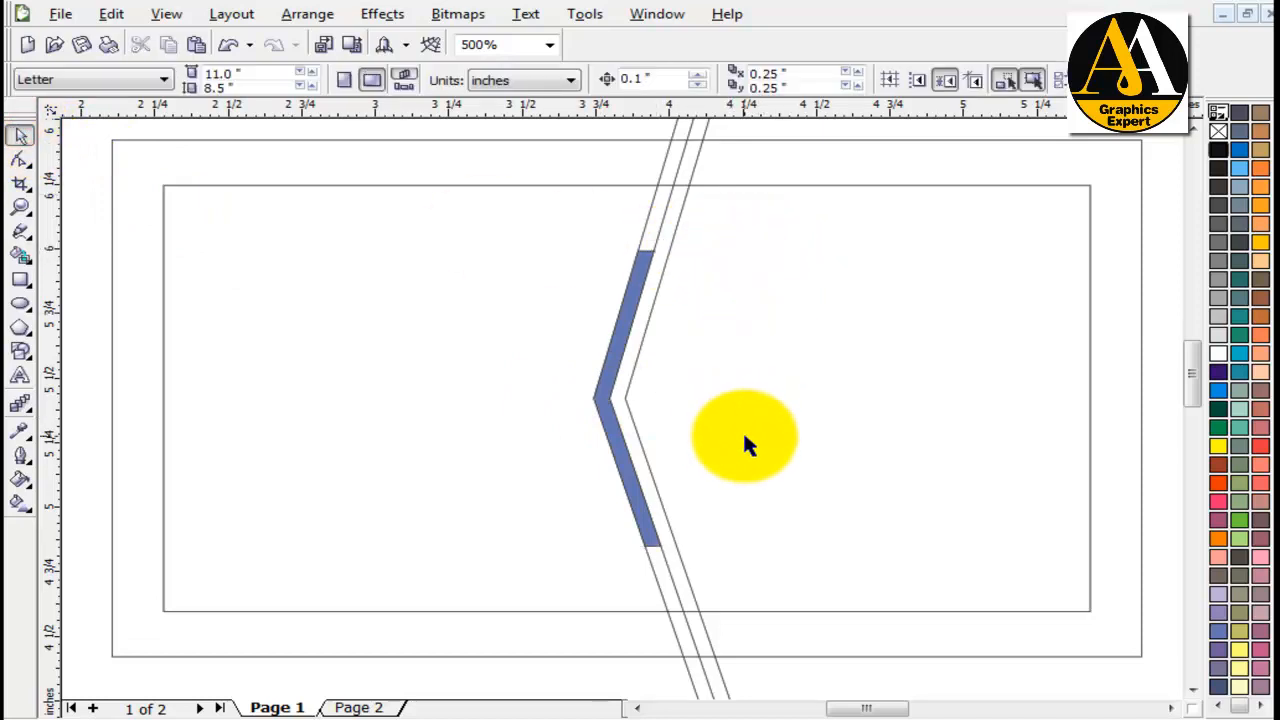
pyautogui.moveTo(649, 216)
pyautogui.mouseDown()
pyautogui.moveTo(623, 217)
pyautogui.moveTo(641, 209)
pyautogui.mouseUp()
pyautogui.press('Delete')
pyautogui.press('Delete')
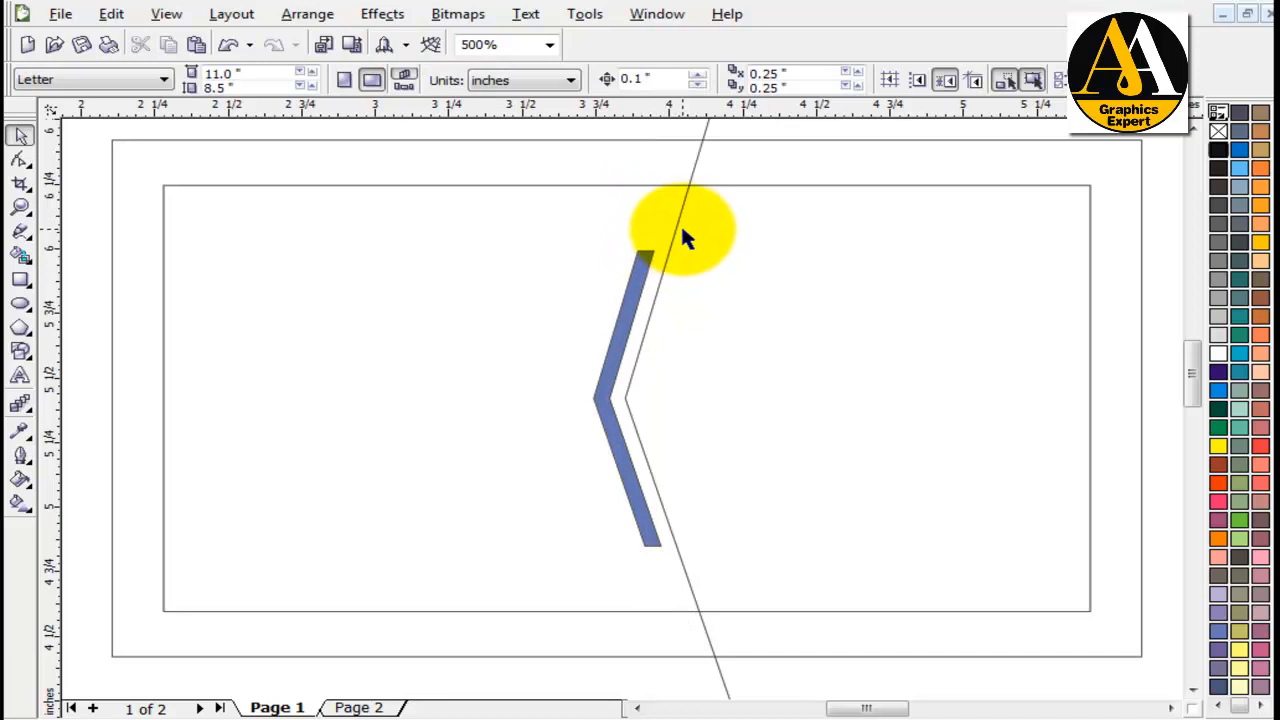
pyautogui.click(680, 225)
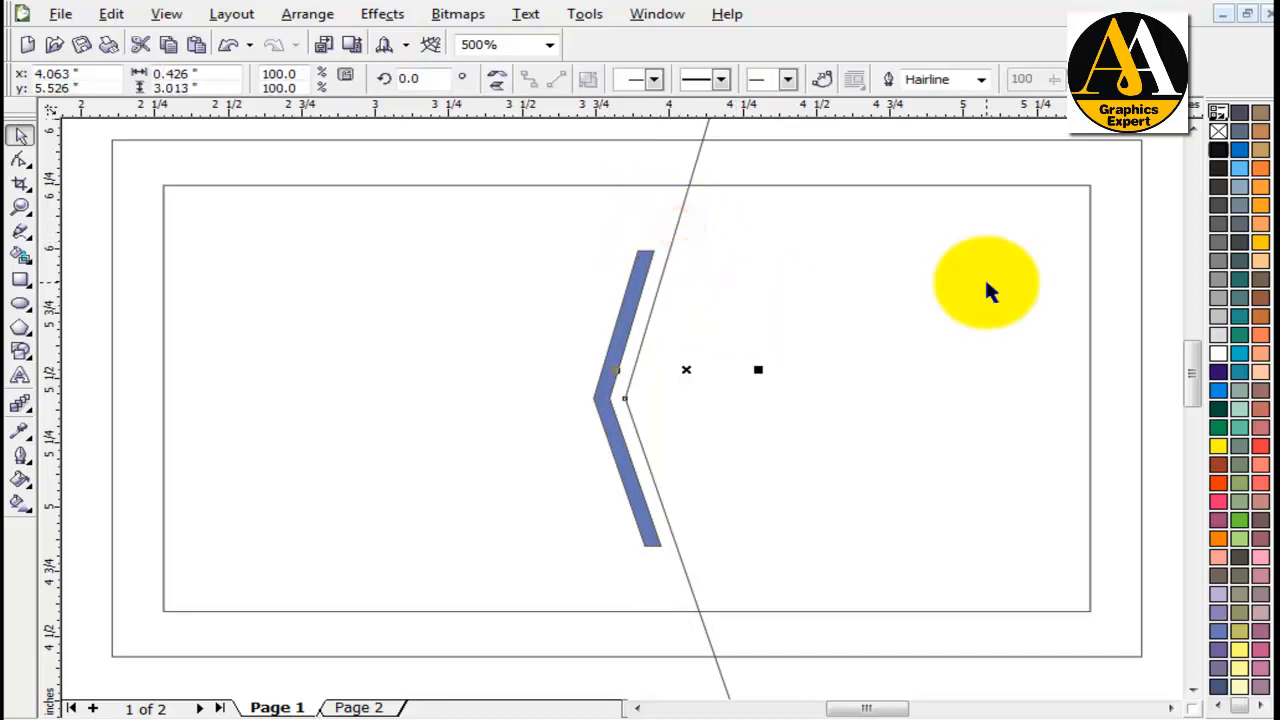
pyautogui.click(1174, 222)
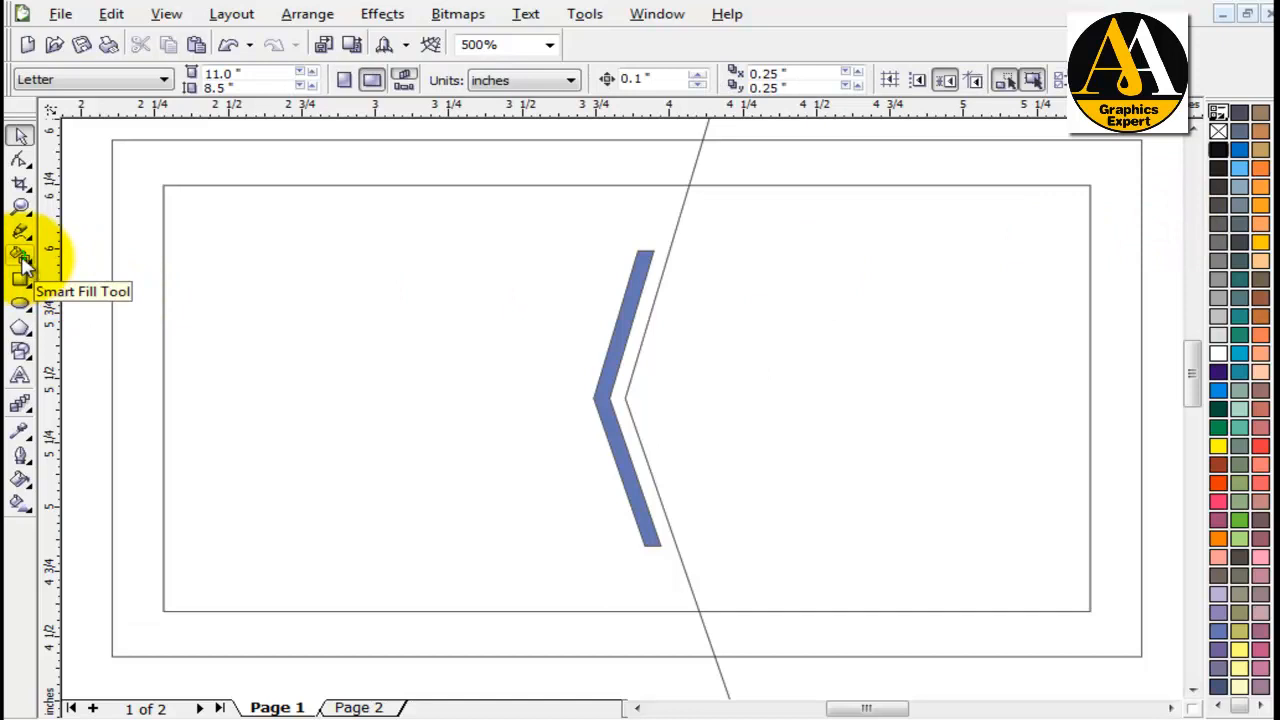
# Step: Smart-fill the inner and outer card areas right of the bent line in blue and weld them into one shape
pyautogui.click(21, 256)
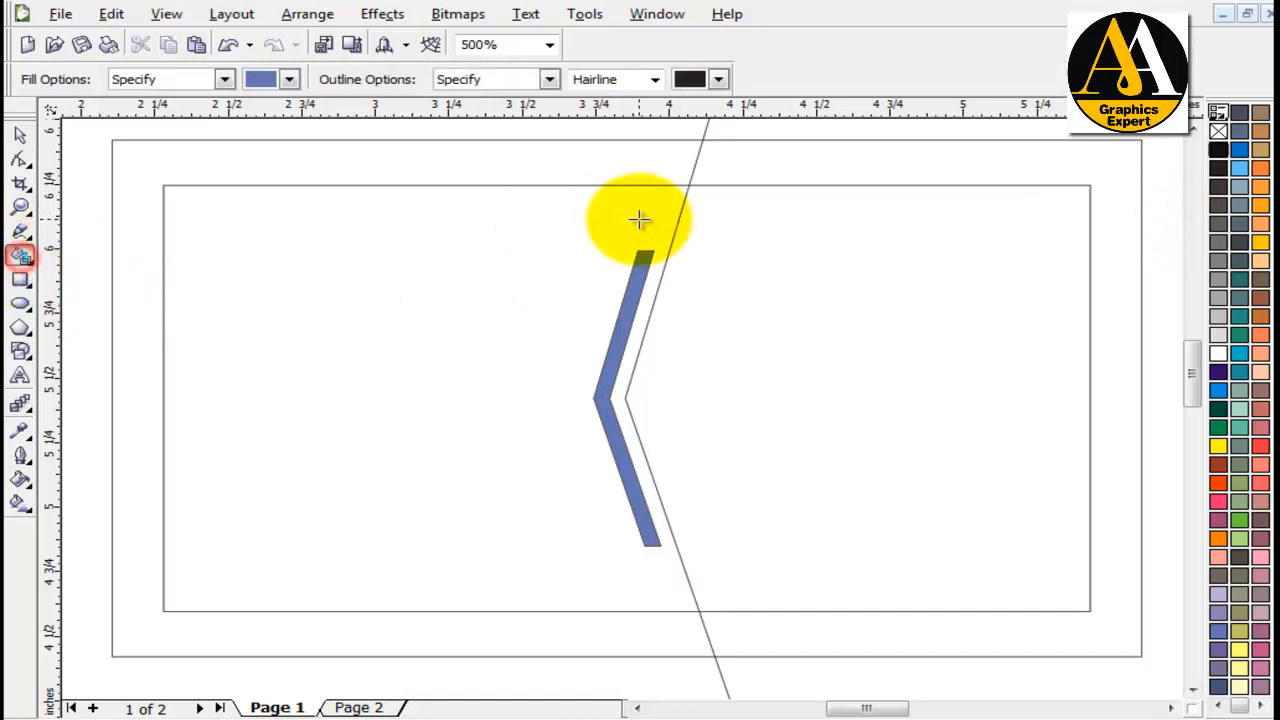
pyautogui.click(754, 260)
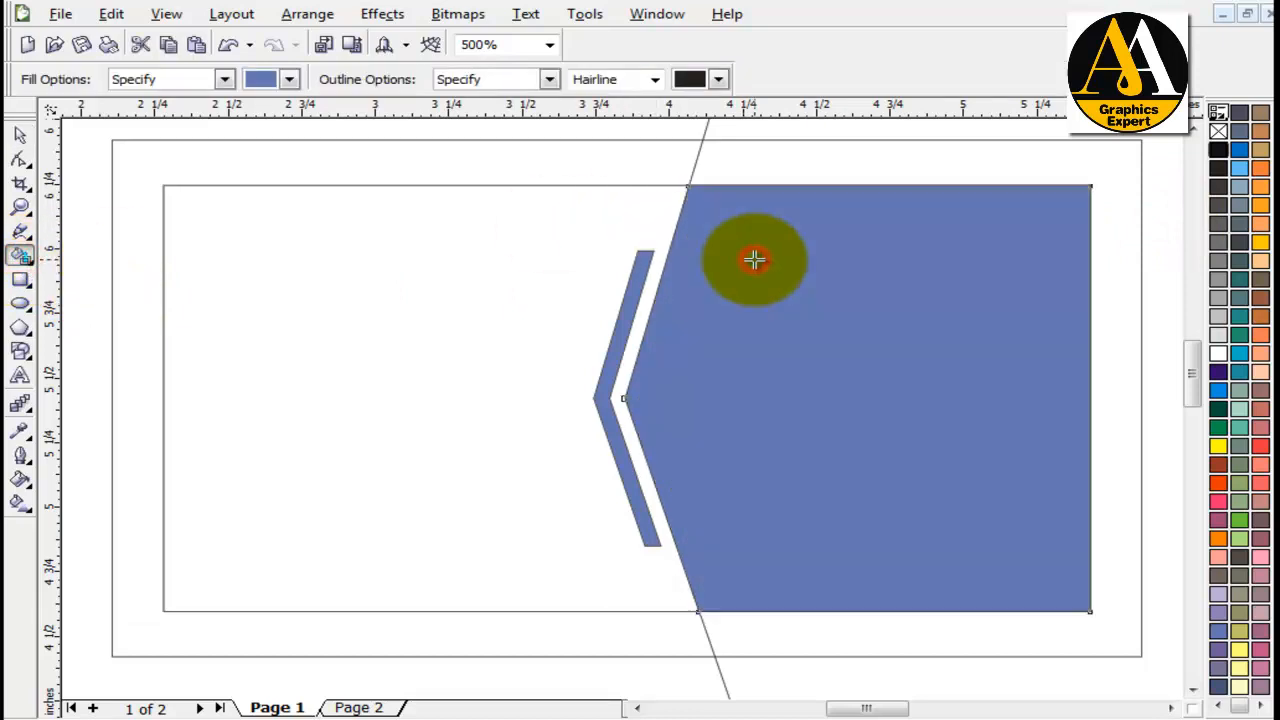
pyautogui.click(1095, 167)
pyautogui.click(21, 134)
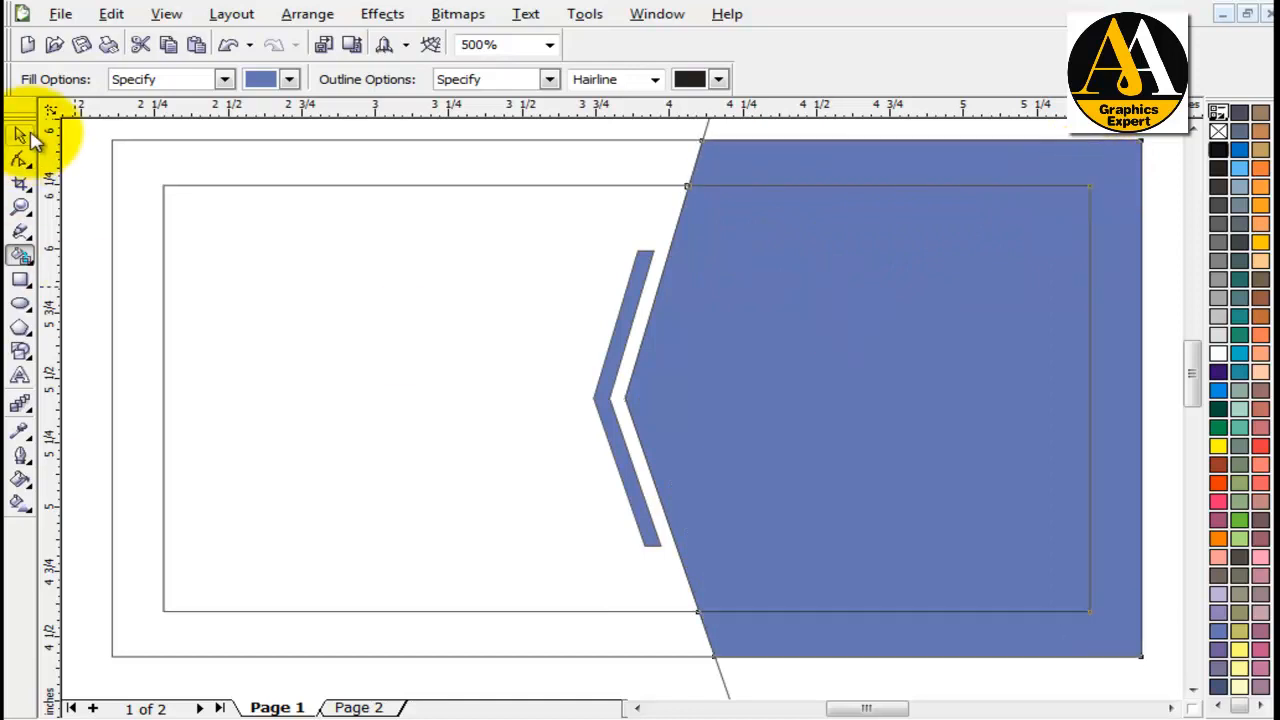
pyautogui.click(1011, 255)
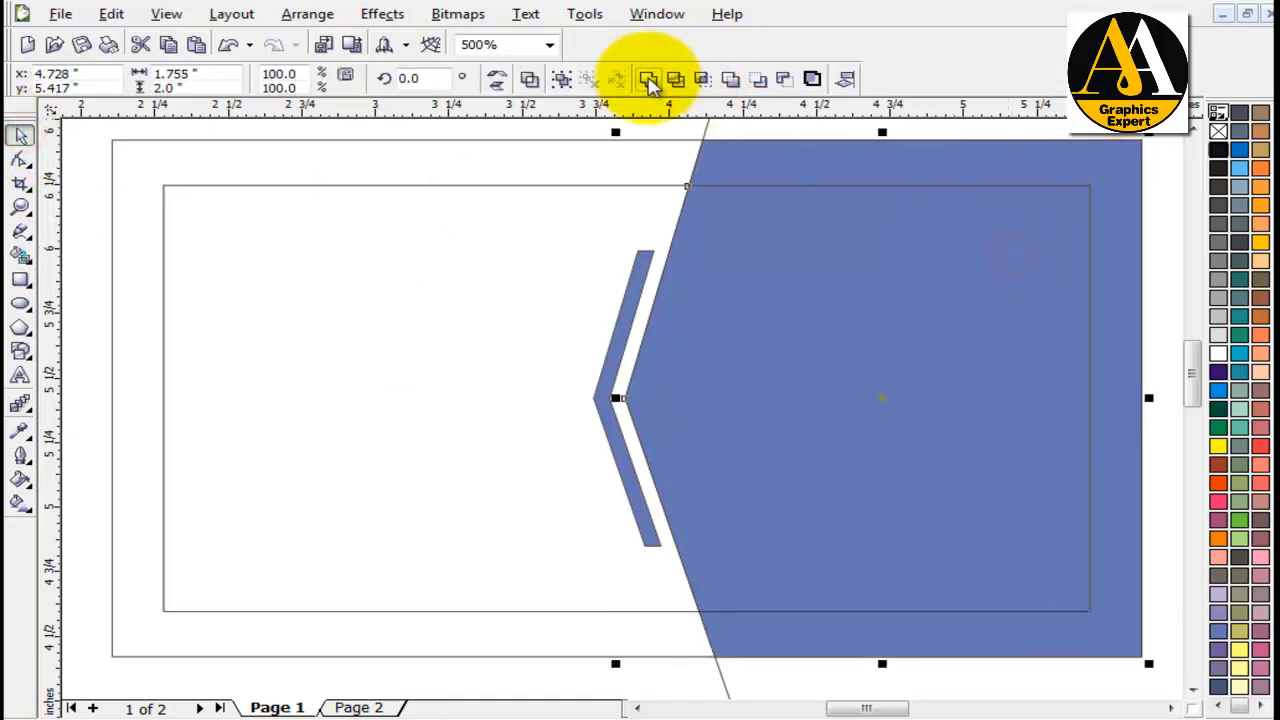
pyautogui.click(648, 80)
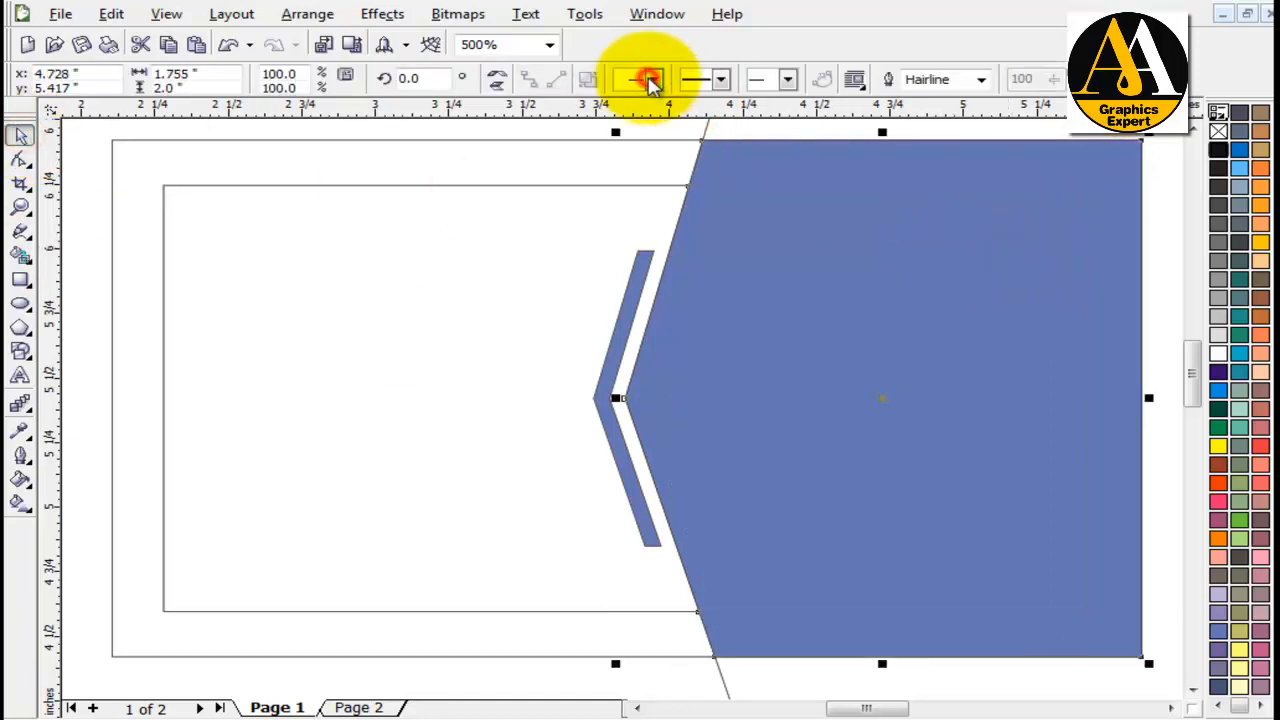
pyautogui.click(655, 128)
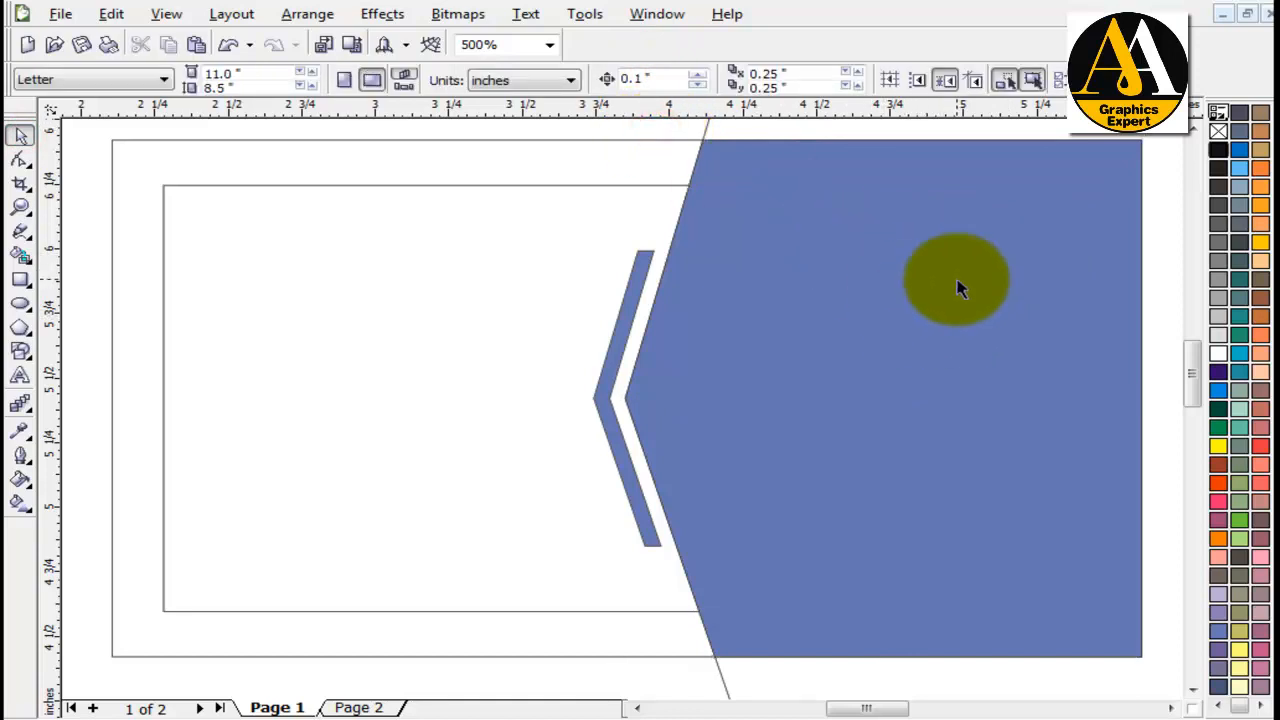
pyautogui.click(932, 288)
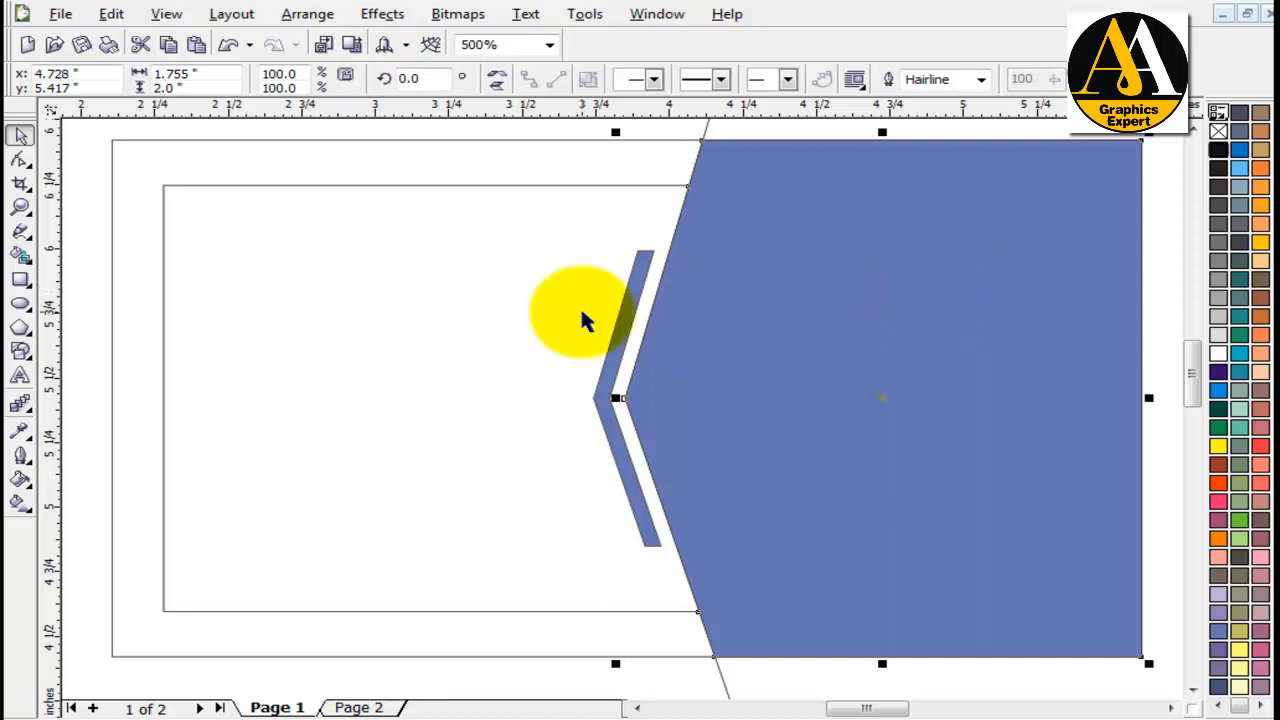
pyautogui.click(412, 284)
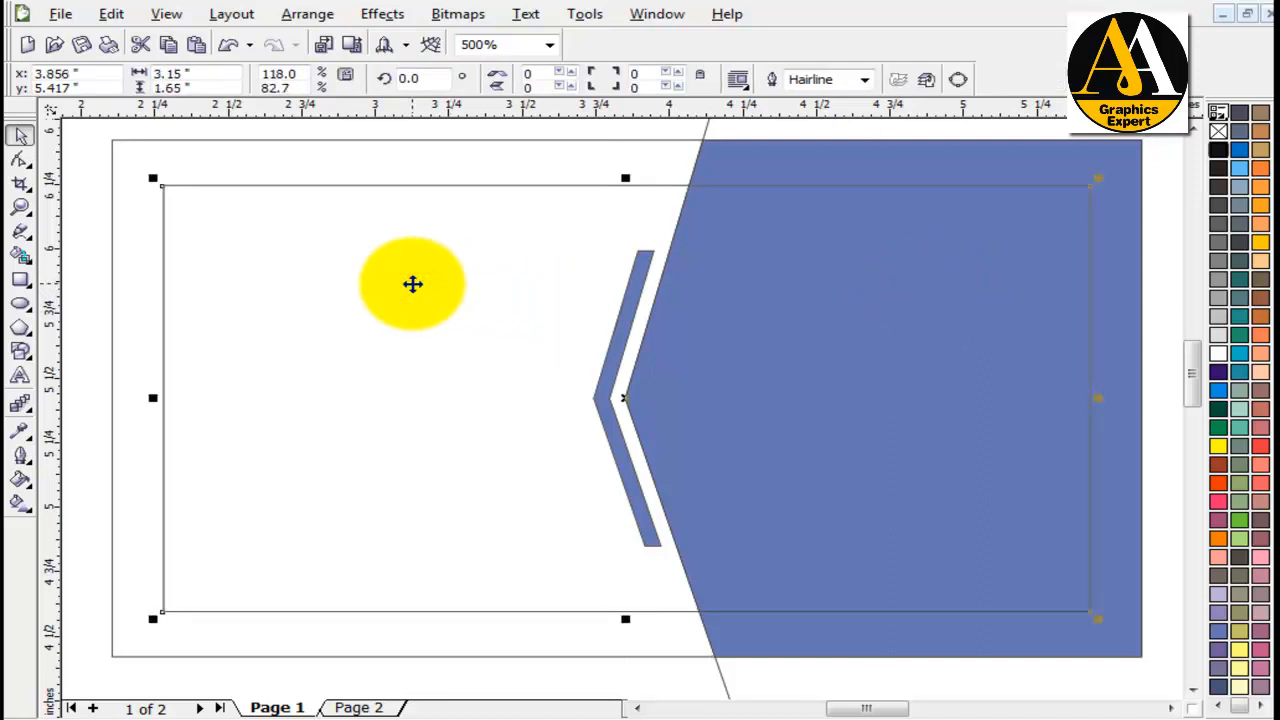
pyautogui.click(1163, 212)
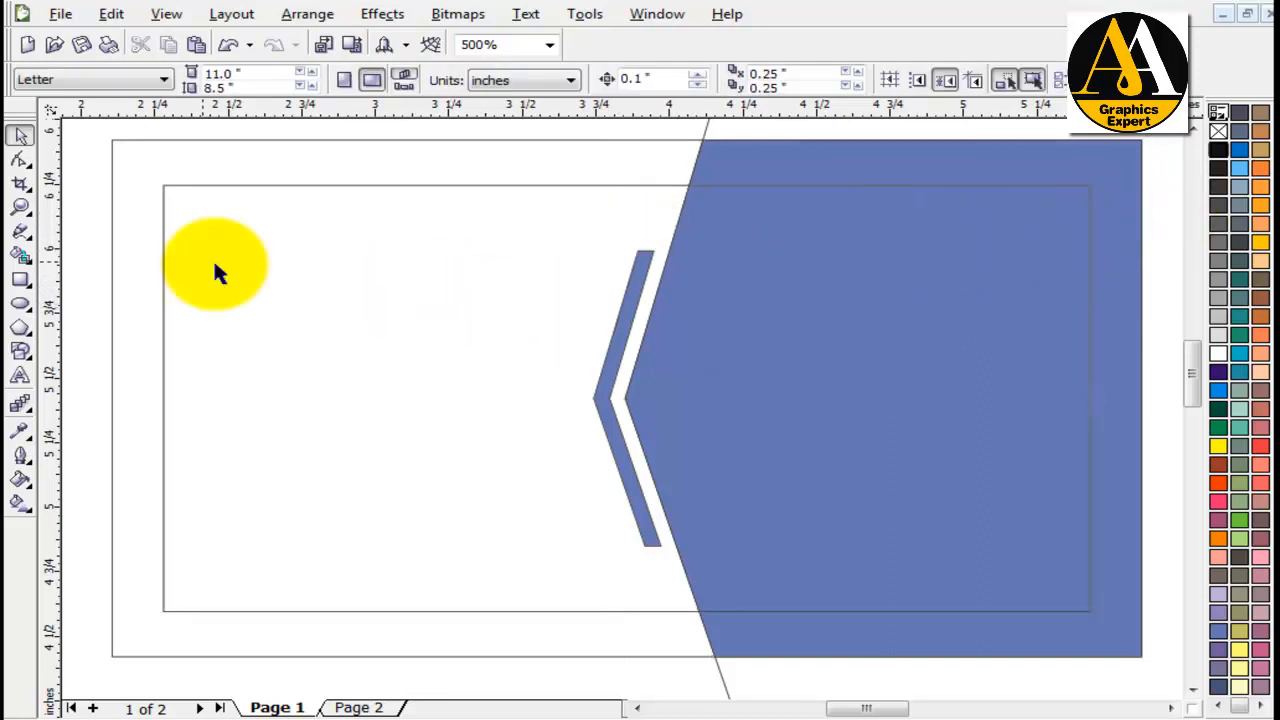
# Step: Draw a horizontal line about 1.7 inches long from the blue shape's upper slanted edge past the card's right edge
pyautogui.click(21, 233)
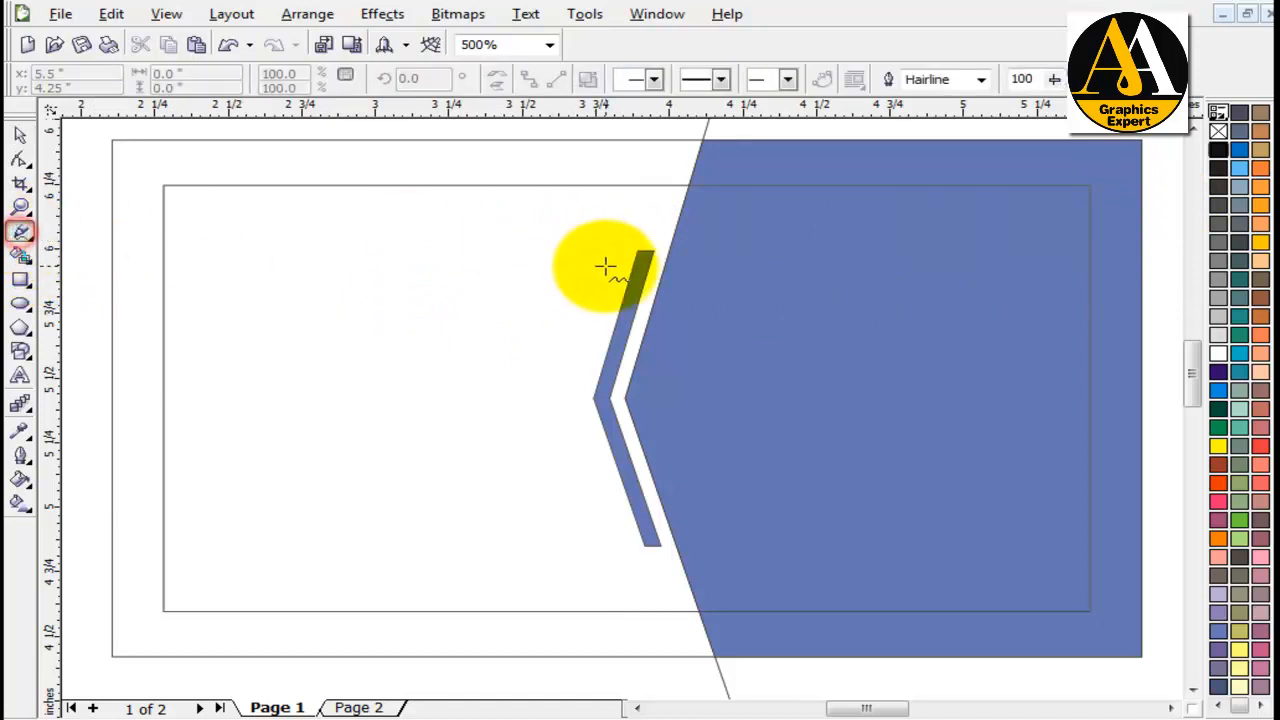
pyautogui.click(664, 263)
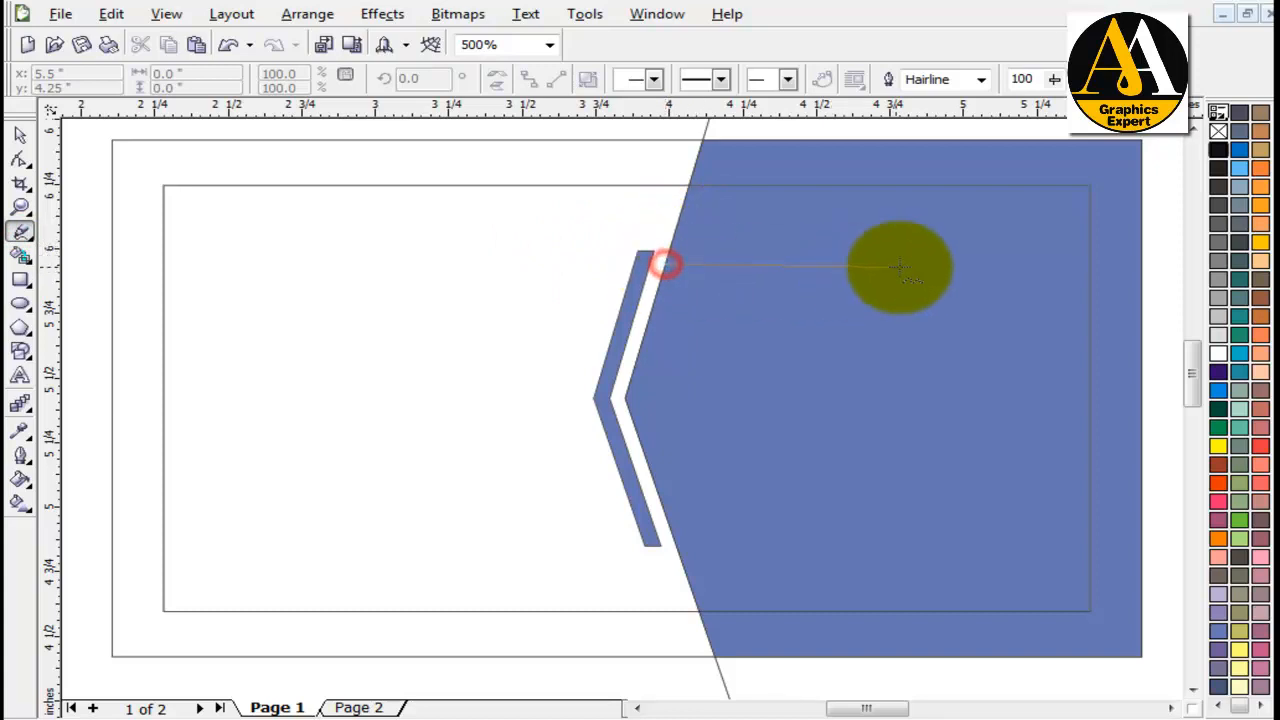
pyautogui.click(1165, 262)
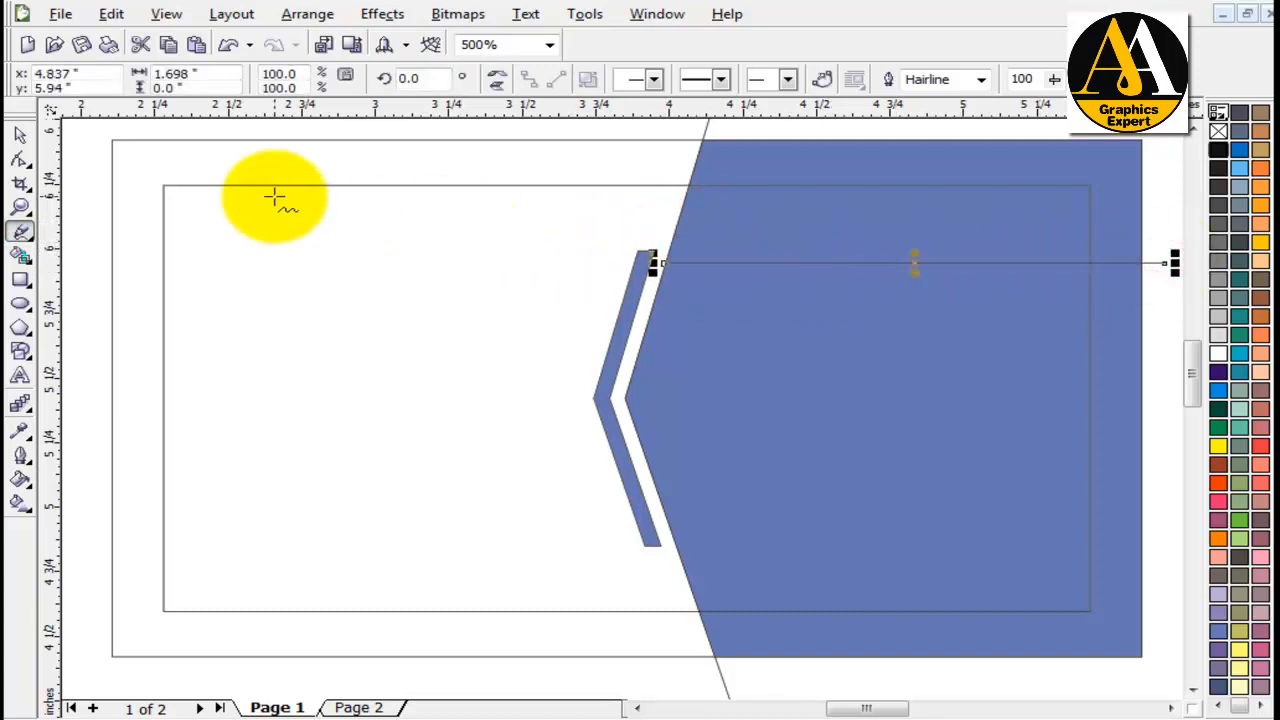
# Step: Add a node about 0.28 inches from the horizontal line's left end and move that end about 0.12 inches up the slanted edge
pyautogui.click(21, 160)
pyautogui.scroll(1, 618, 418)
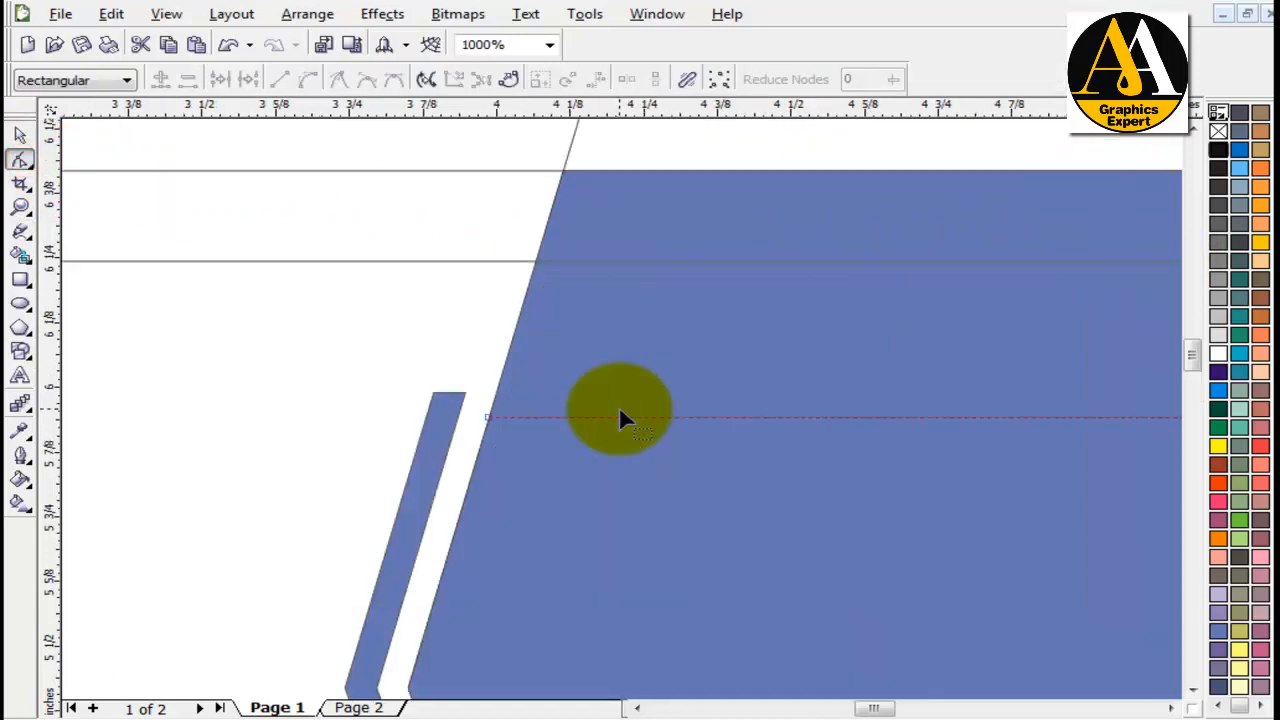
pyautogui.scroll(1, 619, 411)
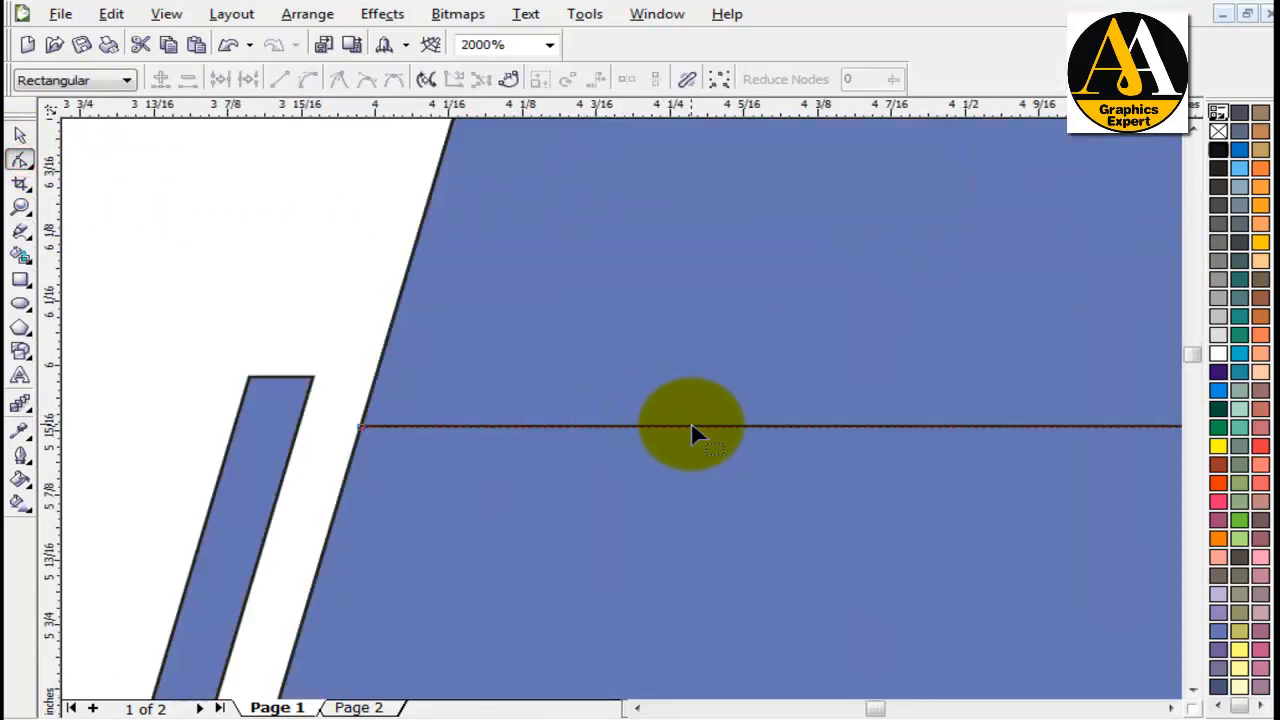
pyautogui.click(696, 428)
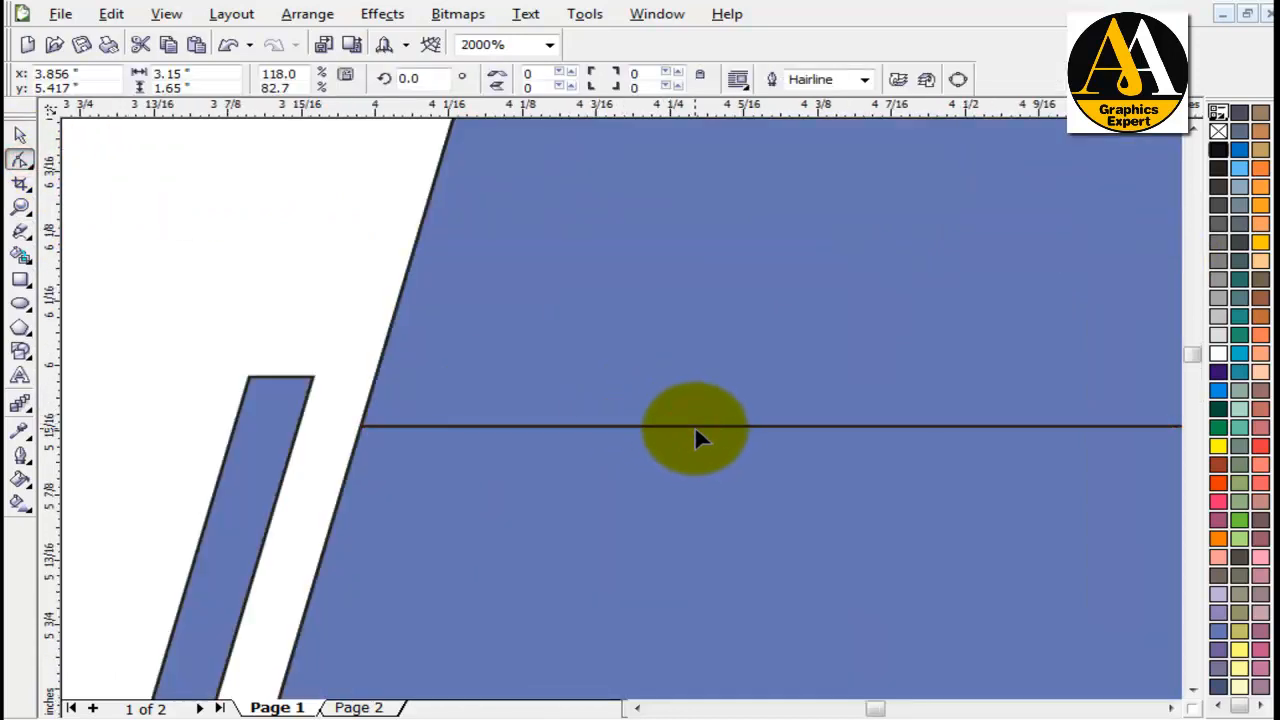
pyautogui.click(695, 428)
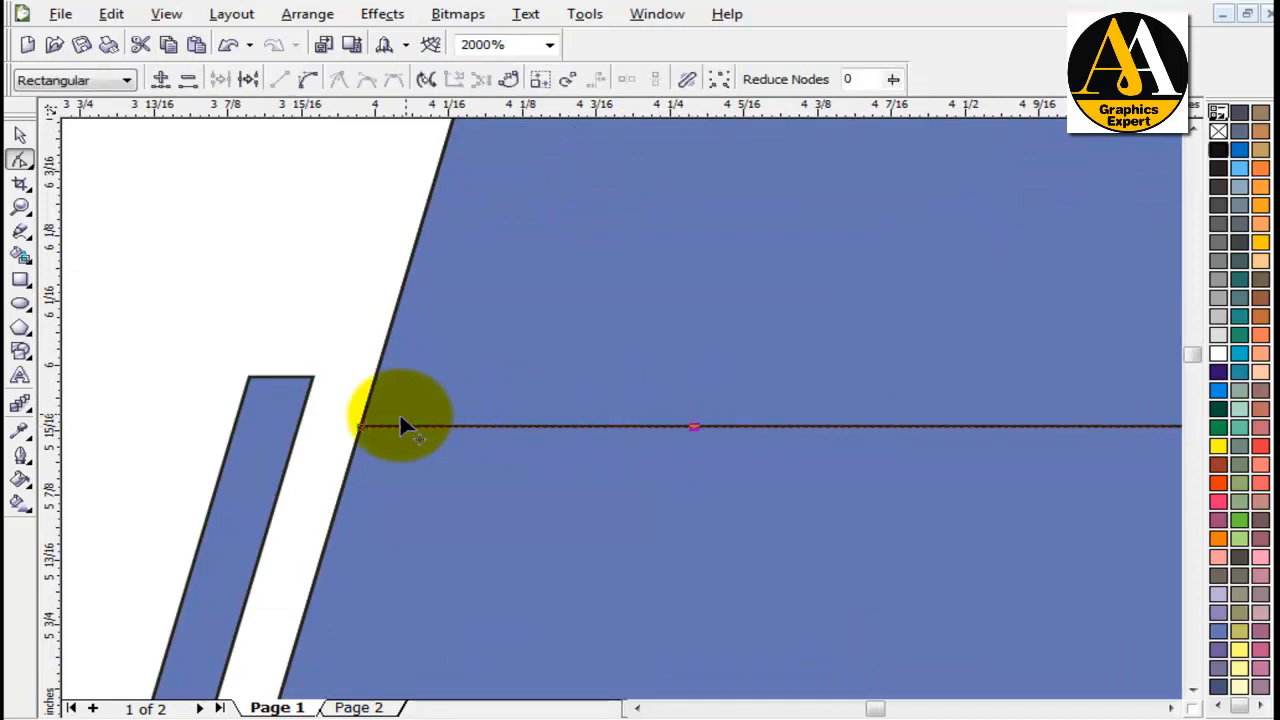
pyautogui.moveTo(360, 426); pyautogui.dragTo(405, 281)
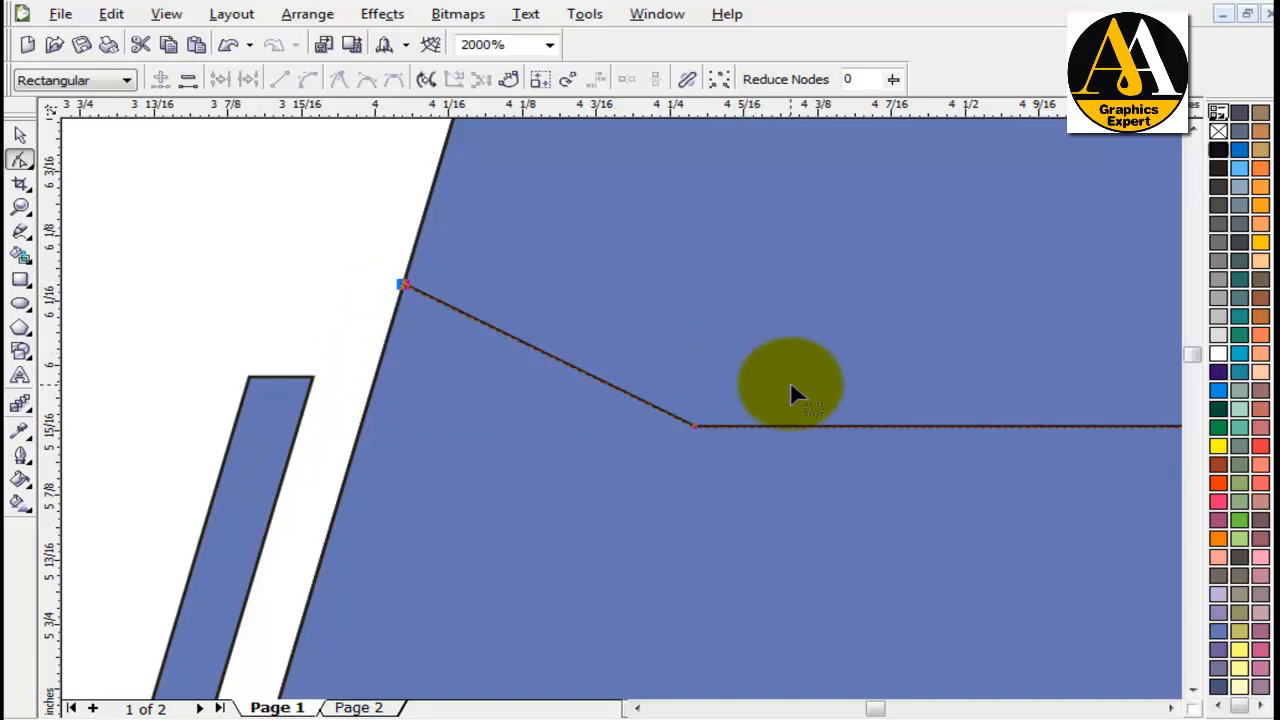
pyautogui.scroll(-1, 788, 388)
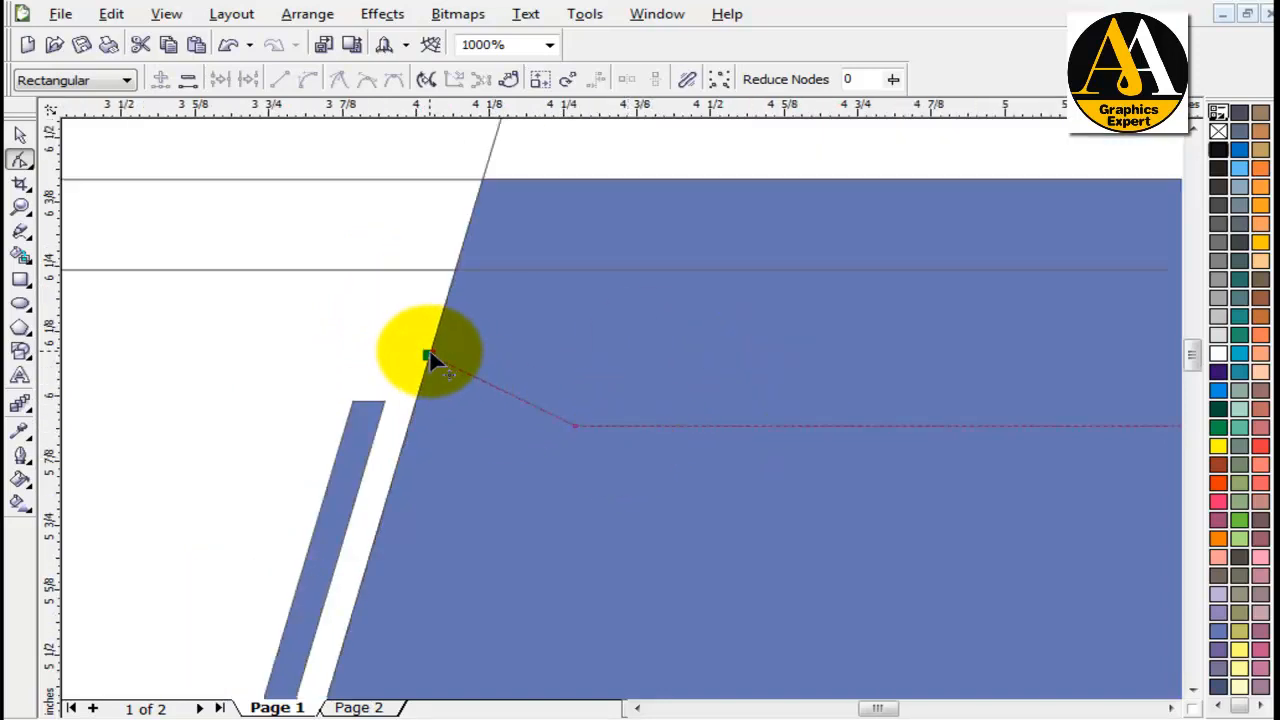
# Step: Reposition the bent line's end node on the slanted edge and move its bend node about 0.1 inches left
pyautogui.moveTo(428, 355); pyautogui.dragTo(423, 376)
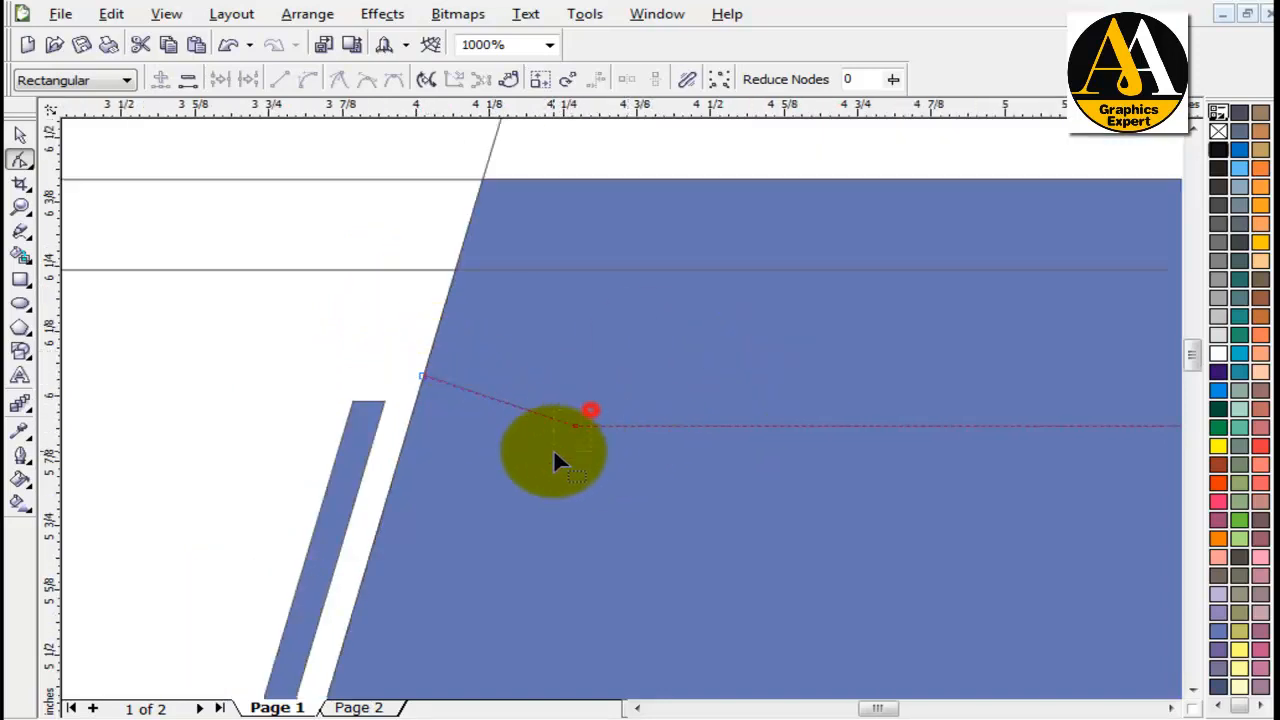
pyautogui.moveTo(574, 424); pyautogui.dragTo(515, 425)
pyautogui.moveTo(424, 376); pyautogui.dragTo(426, 366)
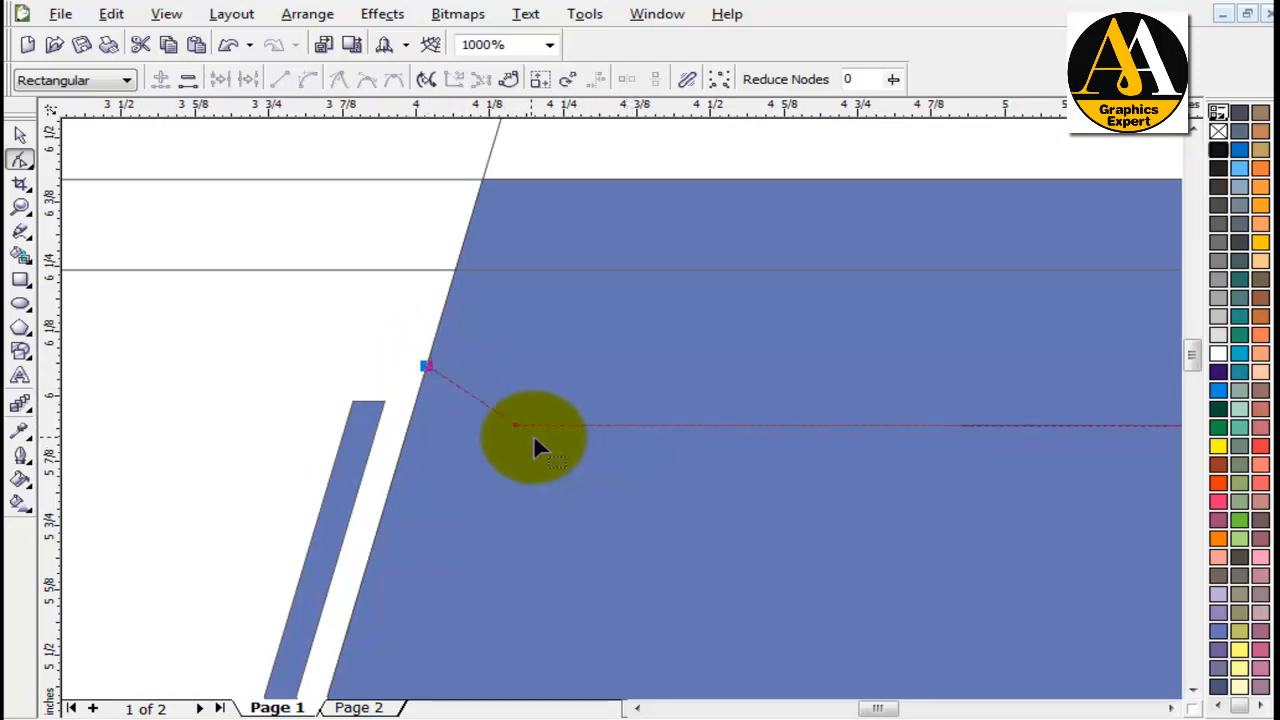
pyautogui.click(20, 135)
pyautogui.scroll(-2, 757, 514)
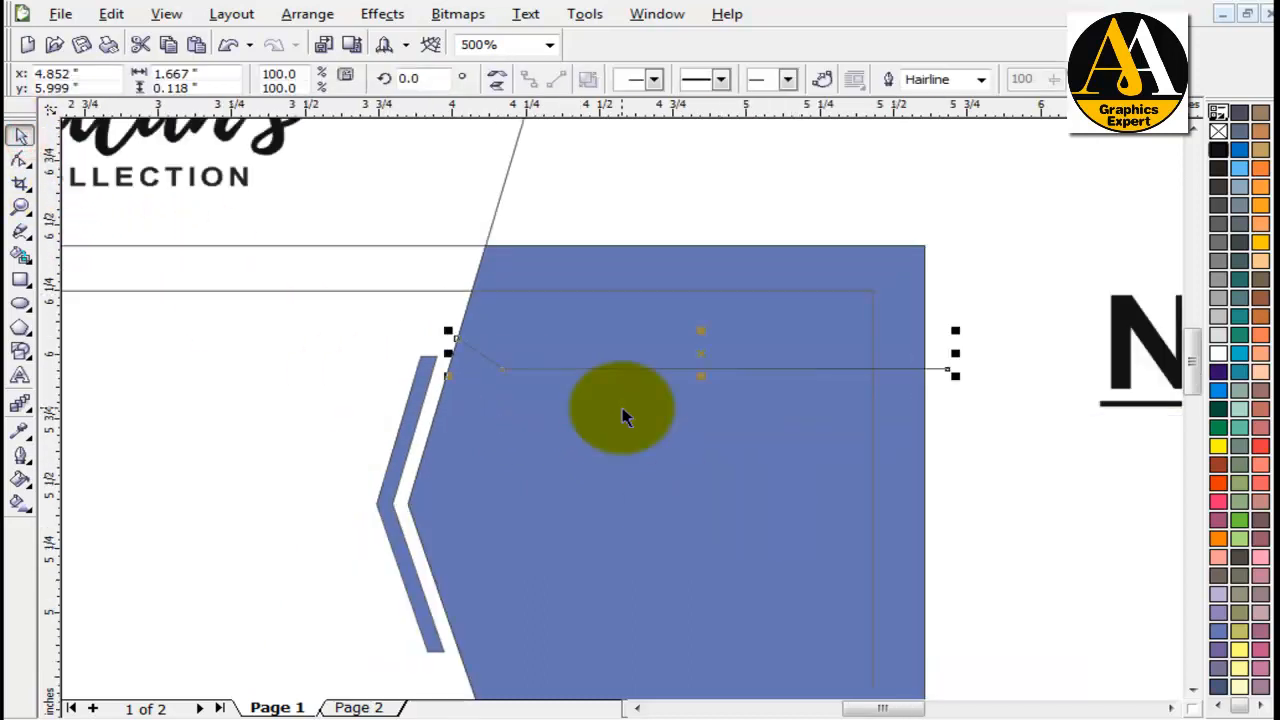
pyautogui.click(947, 433)
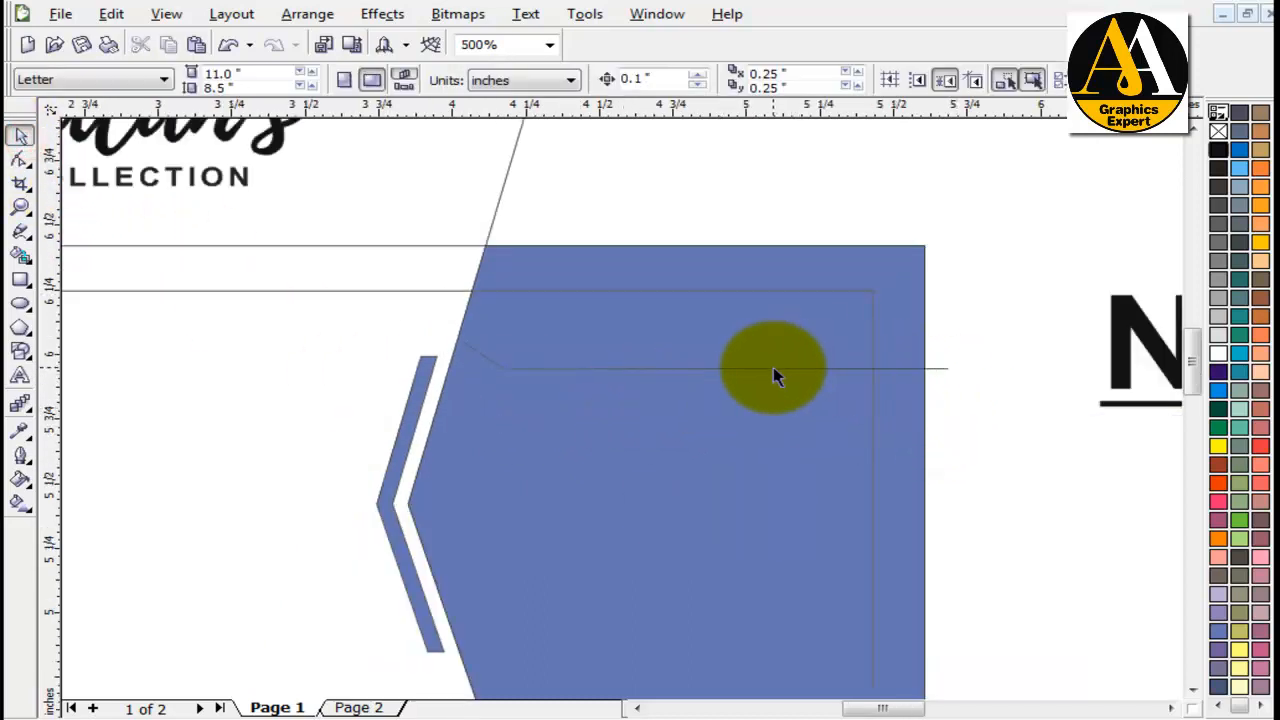
# Step: Move the horizontal segment of the bent line about 0.1 inches down, leaving its end on the slanted edge in place
pyautogui.press('F10')
pyautogui.click(773, 367)
pyautogui.moveTo(504, 422); pyautogui.dragTo(475, 424)
pyautogui.press('Down')
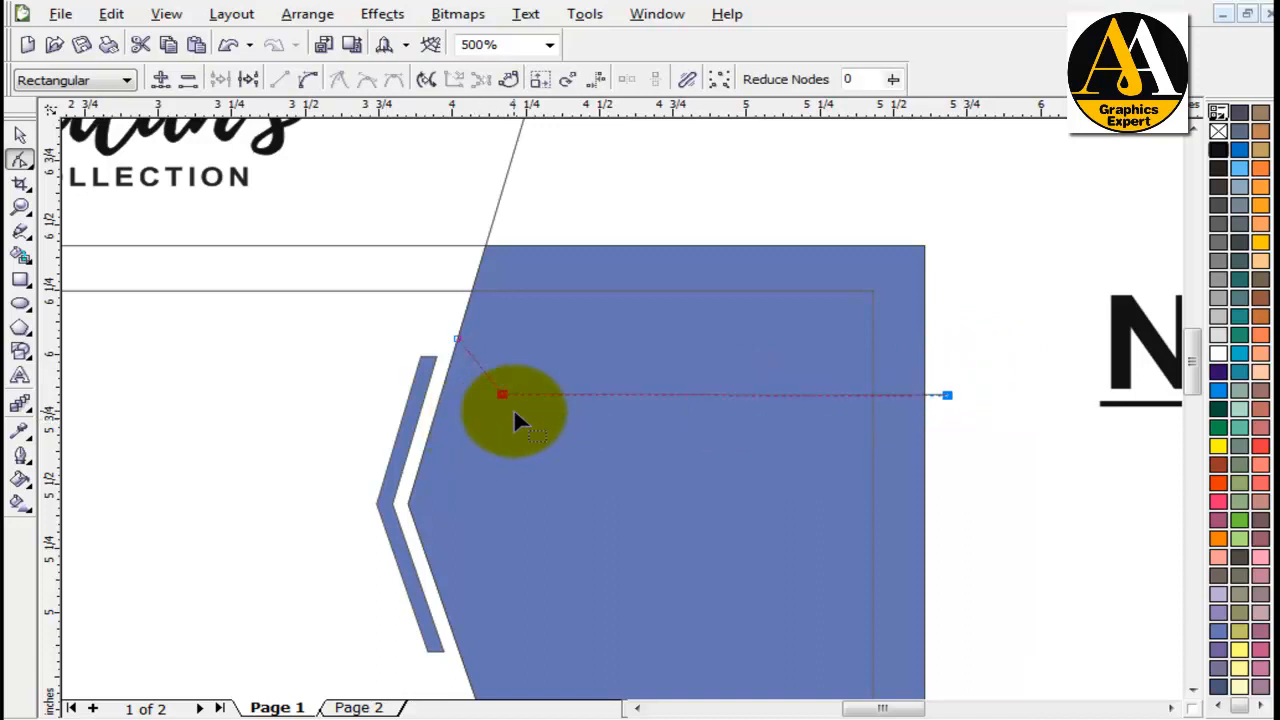
pyautogui.click(20, 134)
pyautogui.click(757, 186)
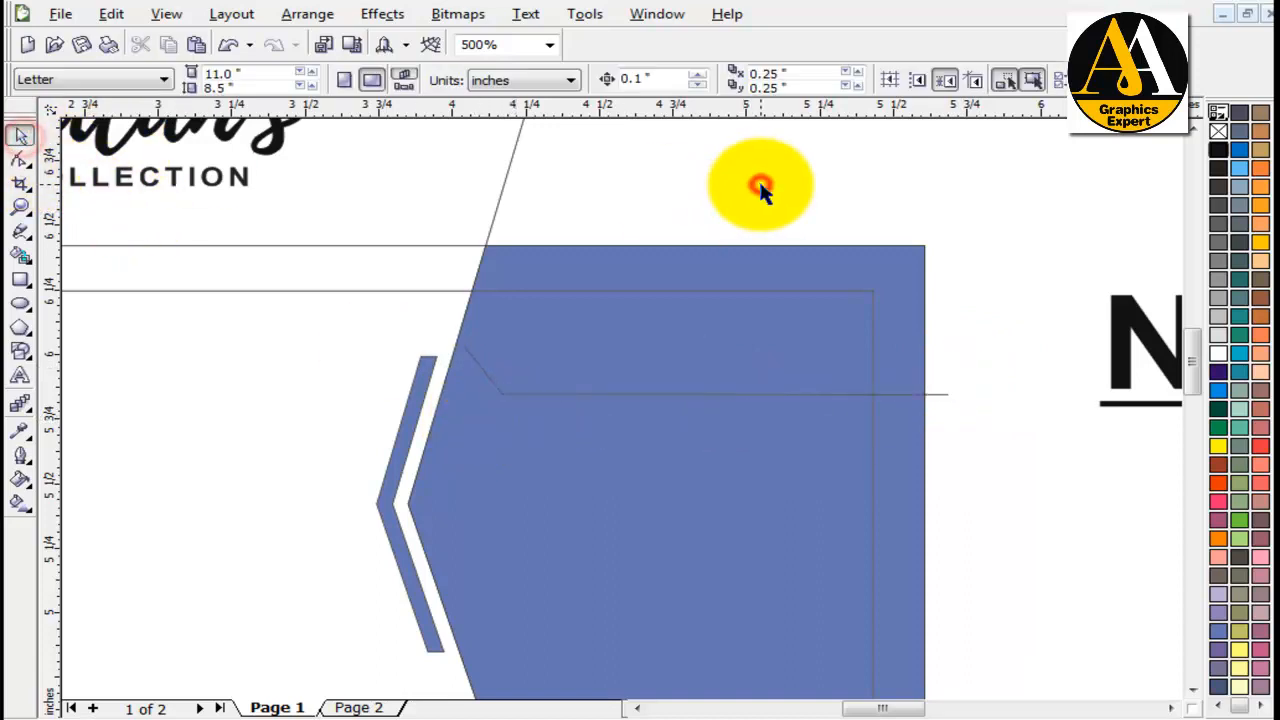
# Step: Smart-fill the inner and outer card areas above the bent line in orange and weld them into one shape
pyautogui.click(21, 255)
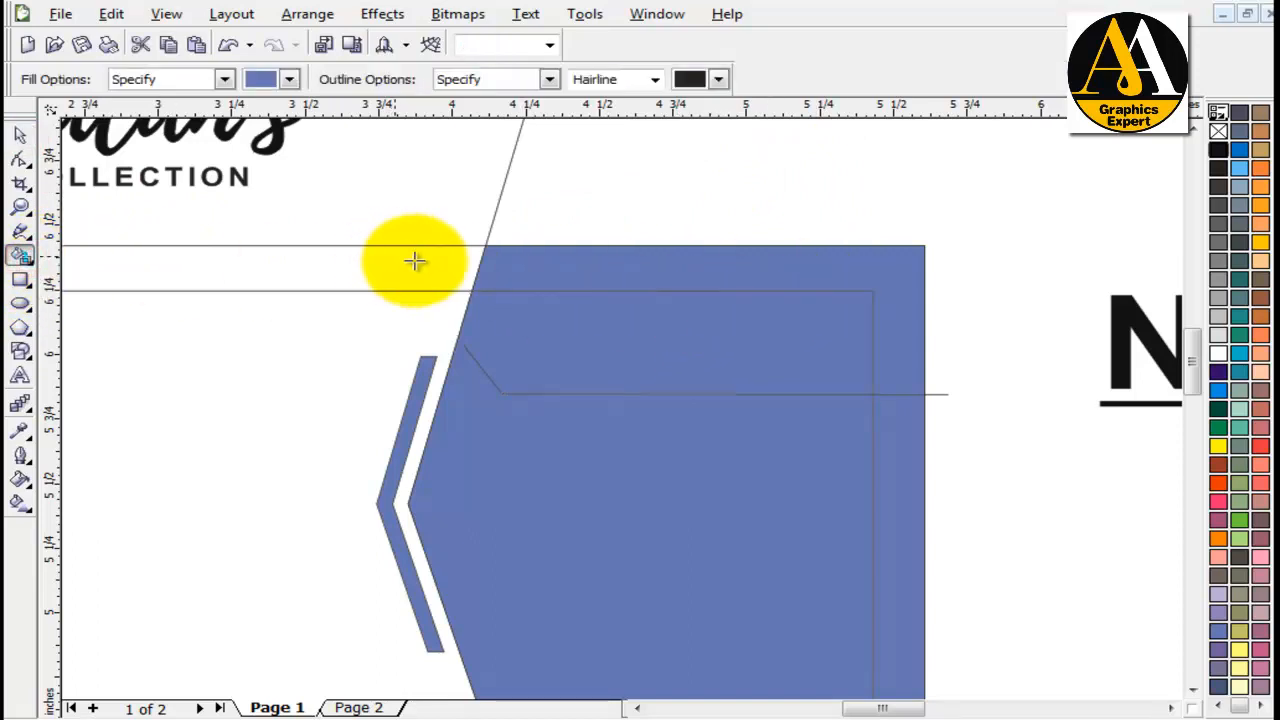
pyautogui.click(288, 79)
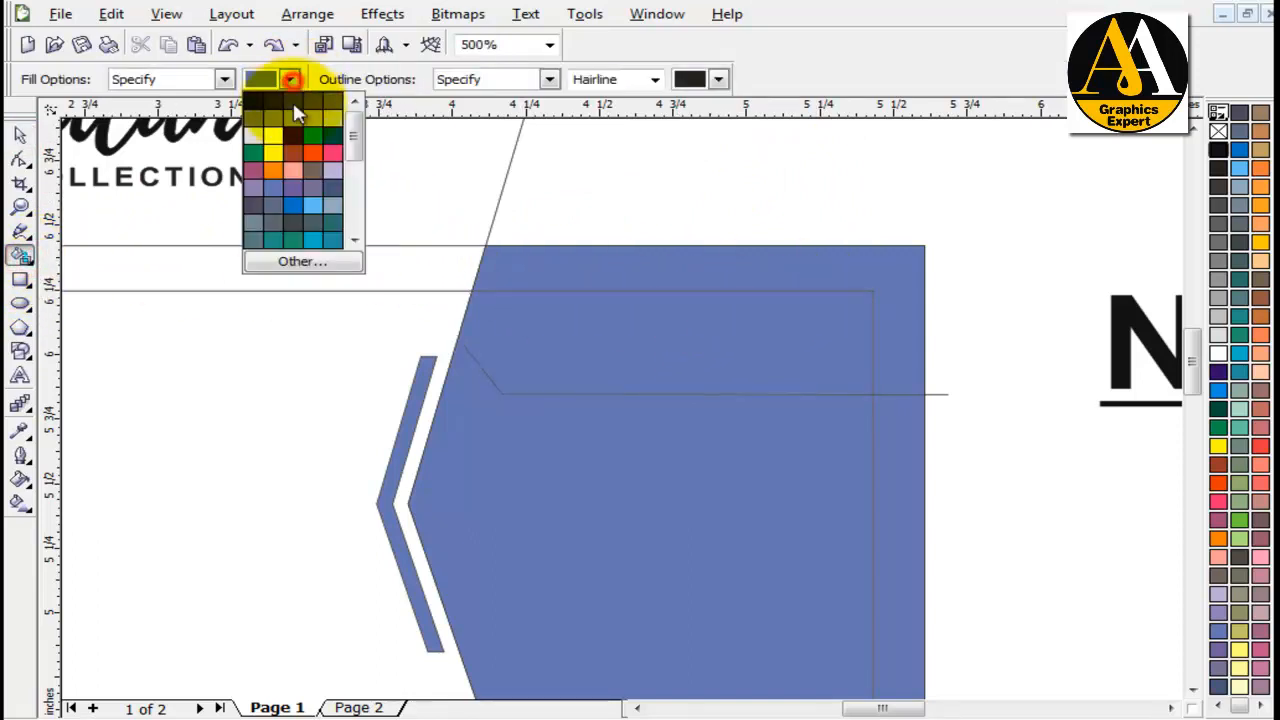
pyautogui.click(273, 171)
pyautogui.click(634, 331)
pyautogui.click(896, 305)
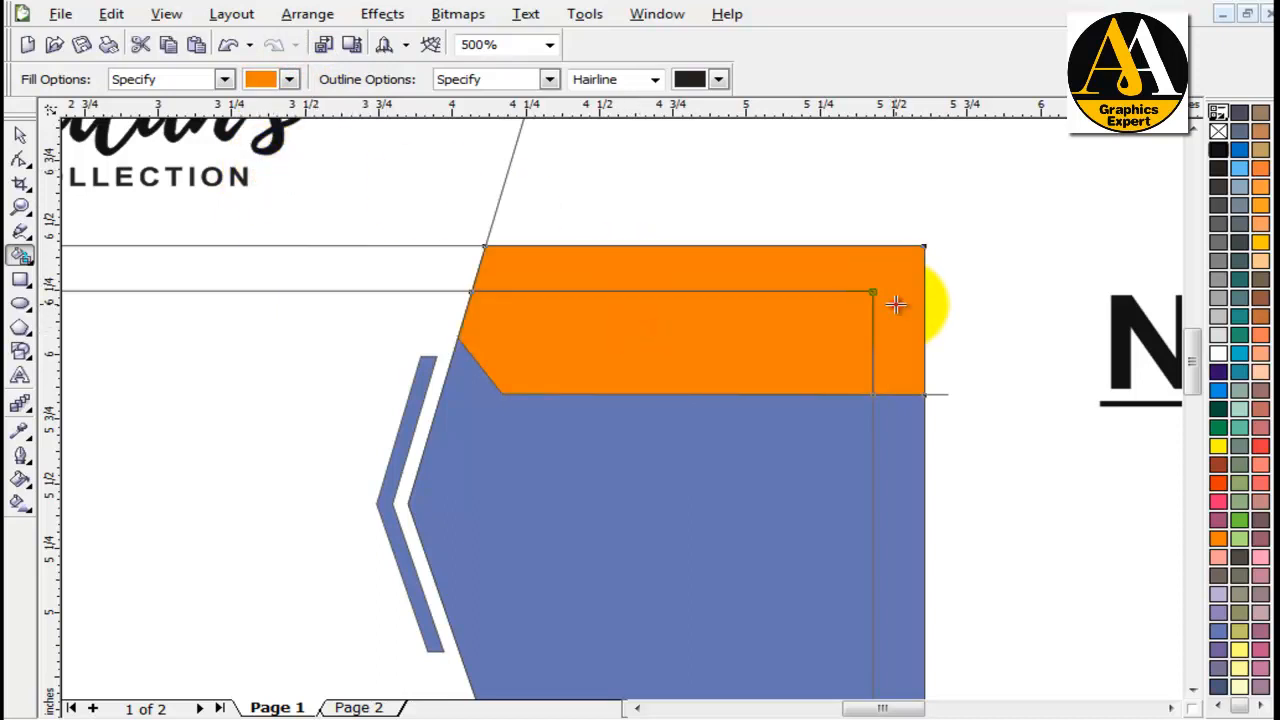
pyautogui.click(20, 135)
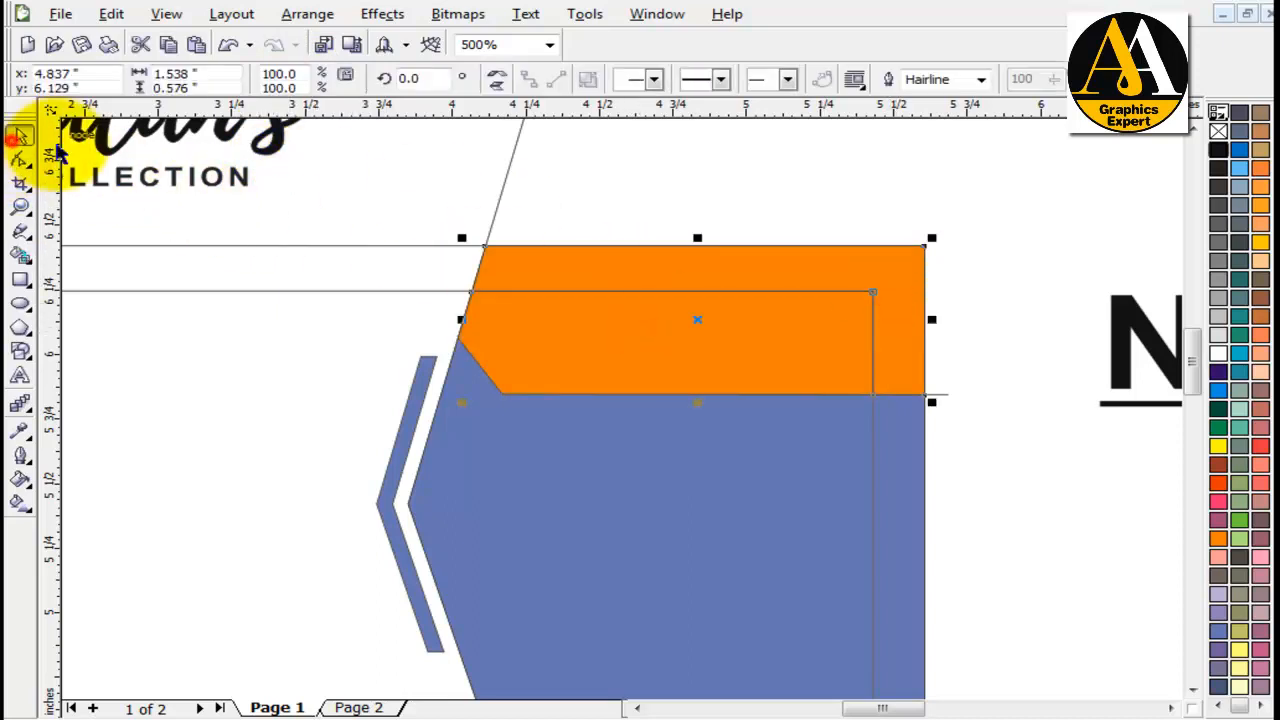
pyautogui.keyDown('shift'); pyautogui.click(737, 355); pyautogui.keyUp('shift')
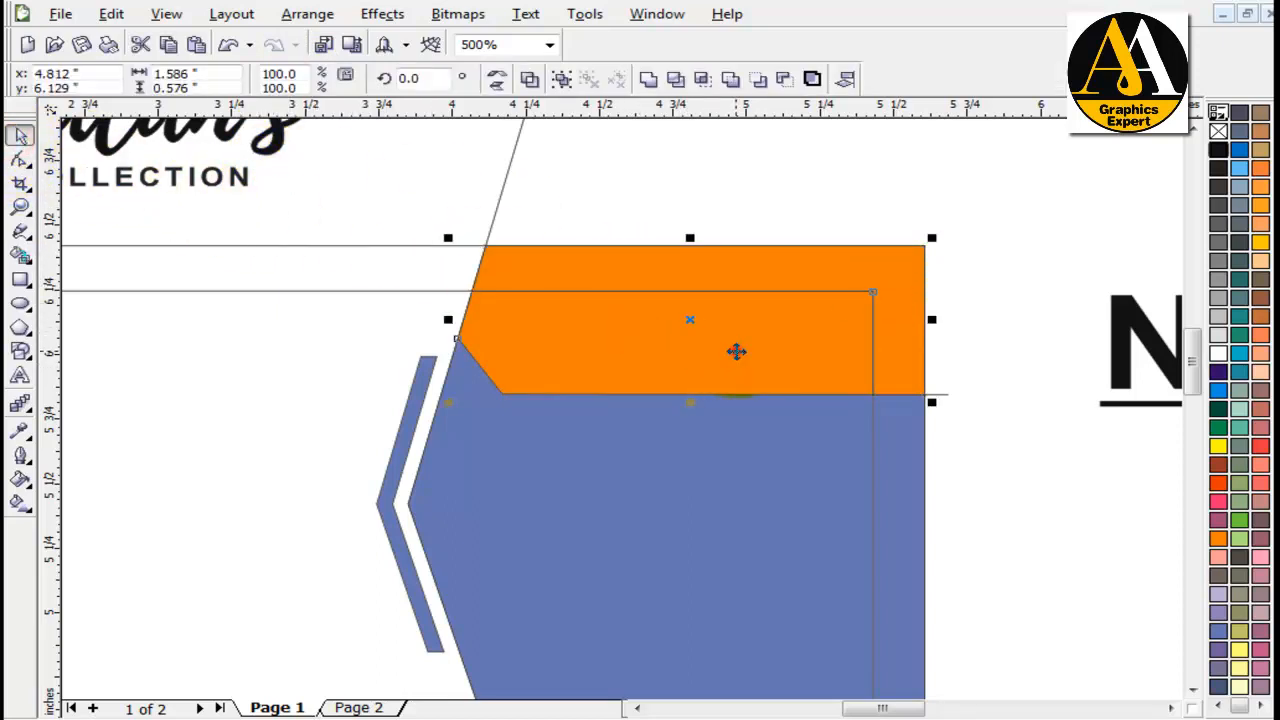
pyautogui.click(647, 80)
pyautogui.click(988, 200)
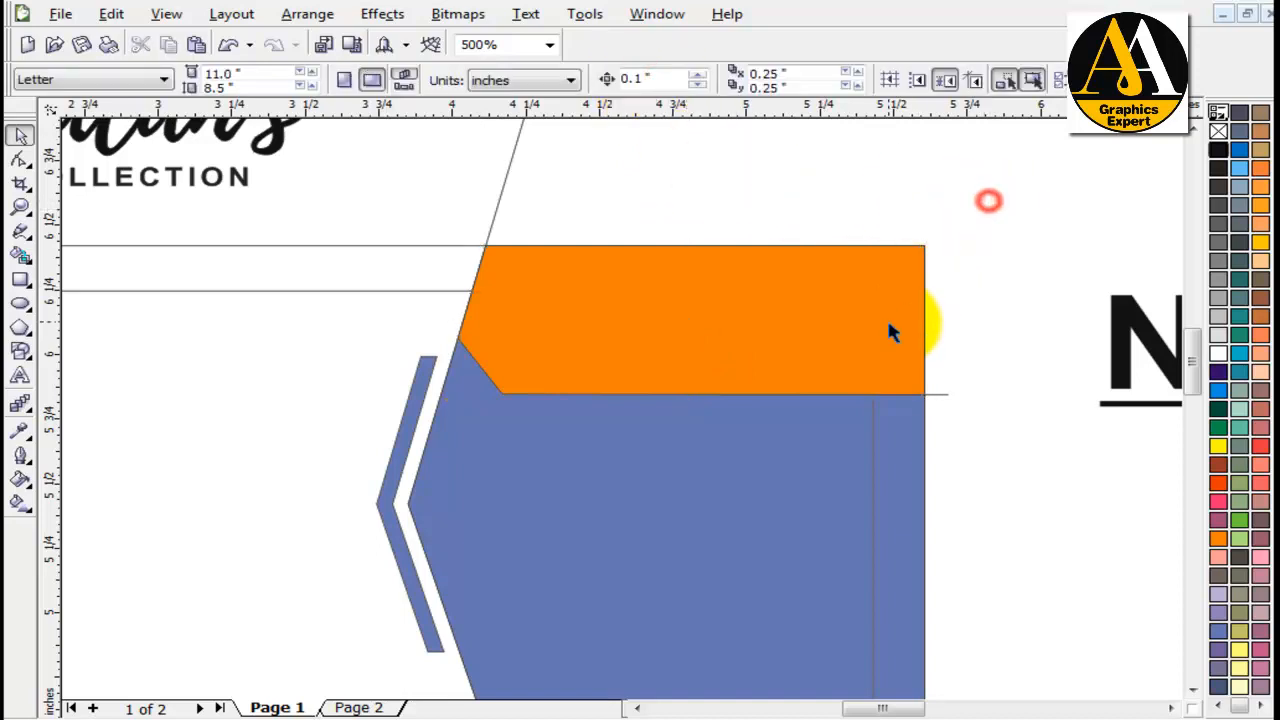
# Step: Delete the horizontal bent line and the slanted guide line along the panel's edge, keeping the orange band in place
pyautogui.click(947, 400)
pyautogui.click(947, 400)
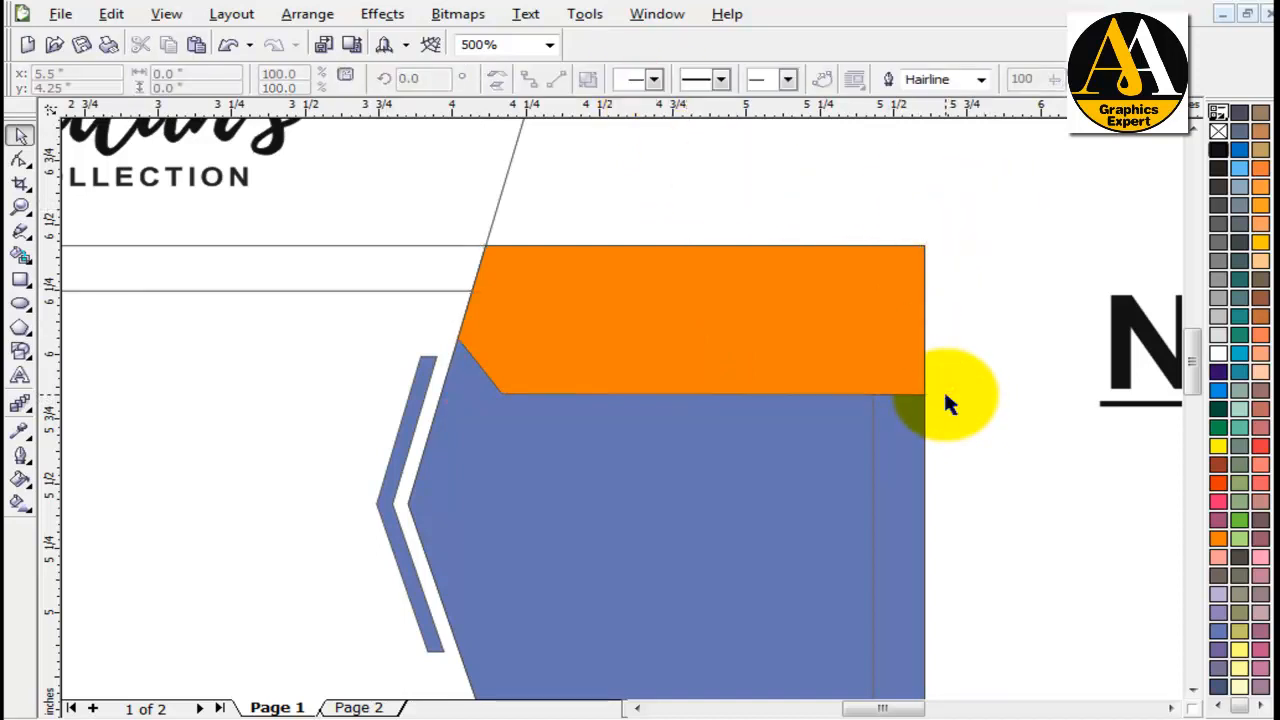
pyautogui.moveTo(852, 319); pyautogui.dragTo(893, 260)
pyautogui.hotkey('ctrl', 'z')
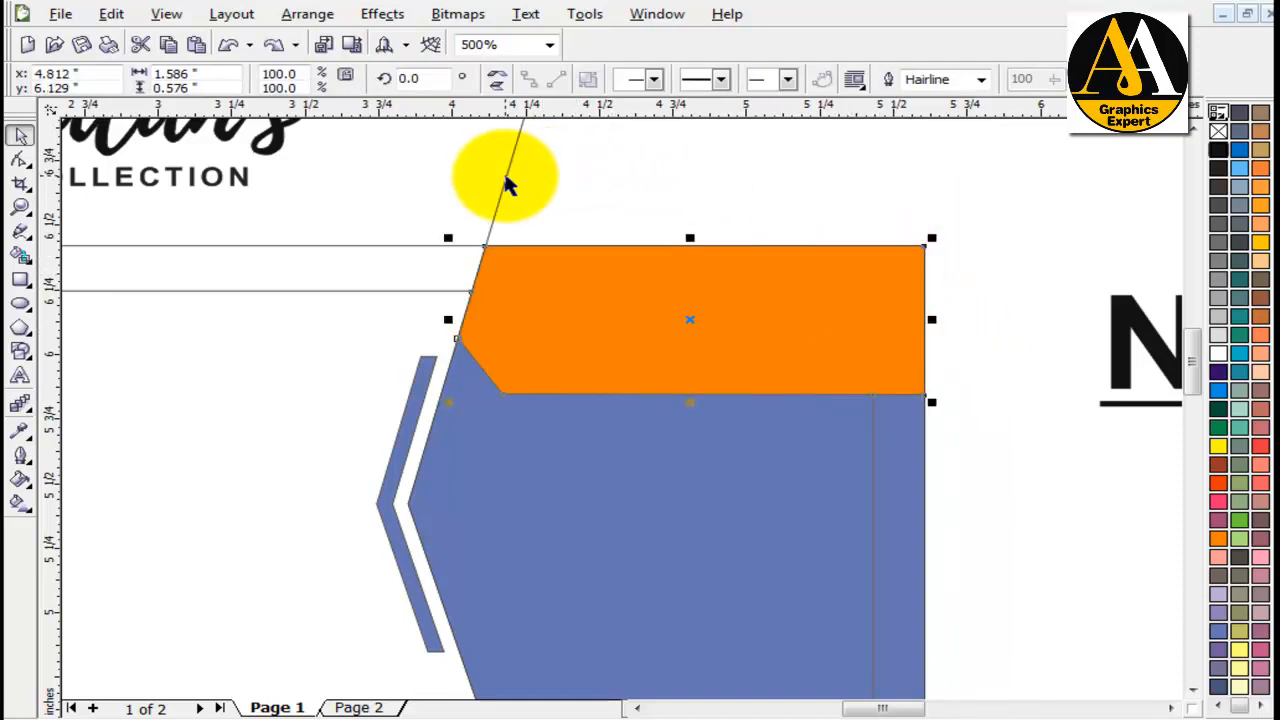
pyautogui.click(507, 171)
pyautogui.press('Delete')
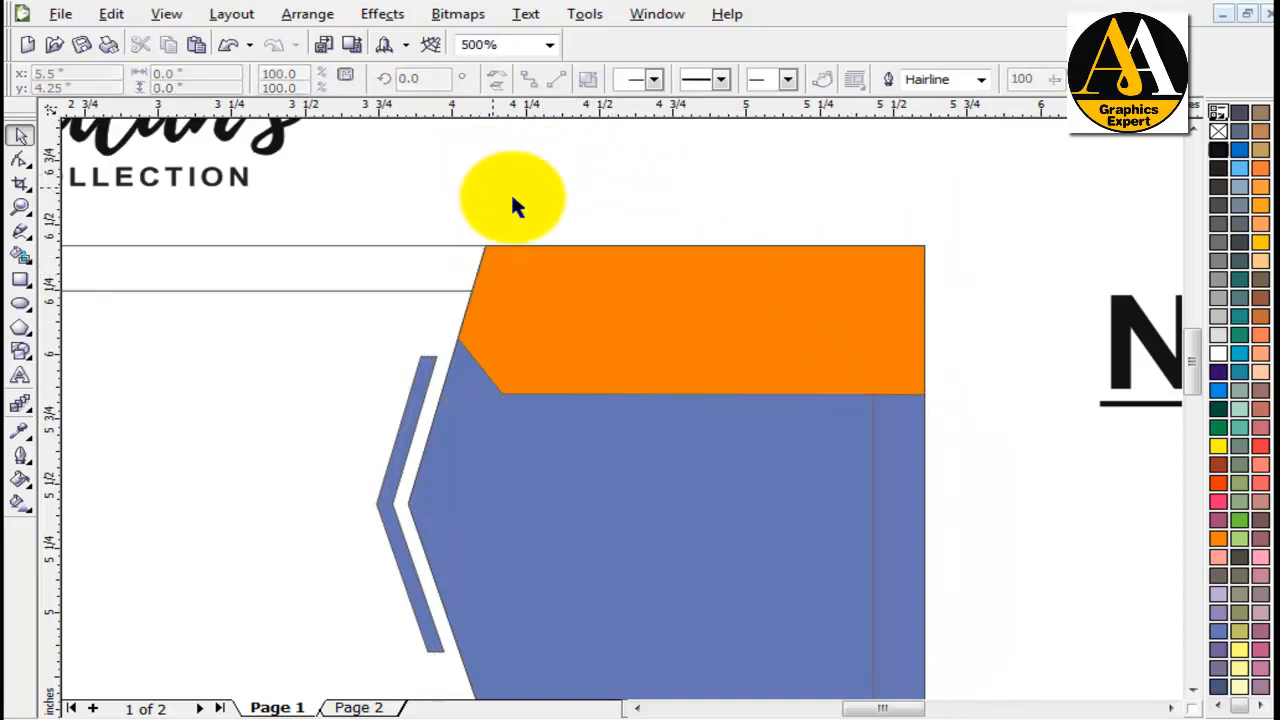
# Step: Fill the large blue panel with black and remove its outline
pyautogui.scroll(-2, 650, 390)
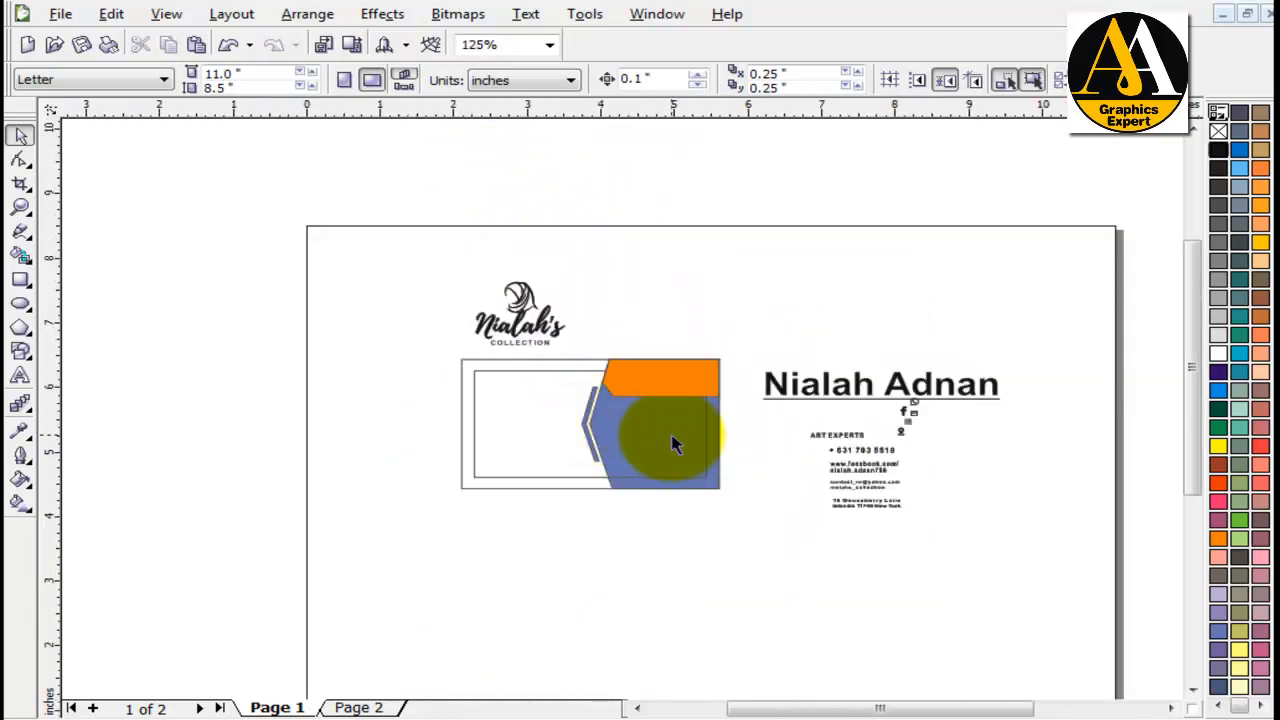
pyautogui.scroll(2, 675, 445)
pyautogui.click(763, 314)
pyautogui.moveTo(590, 583); pyautogui.dragTo(634, 600)
pyautogui.hotkey('ctrl', 'z')
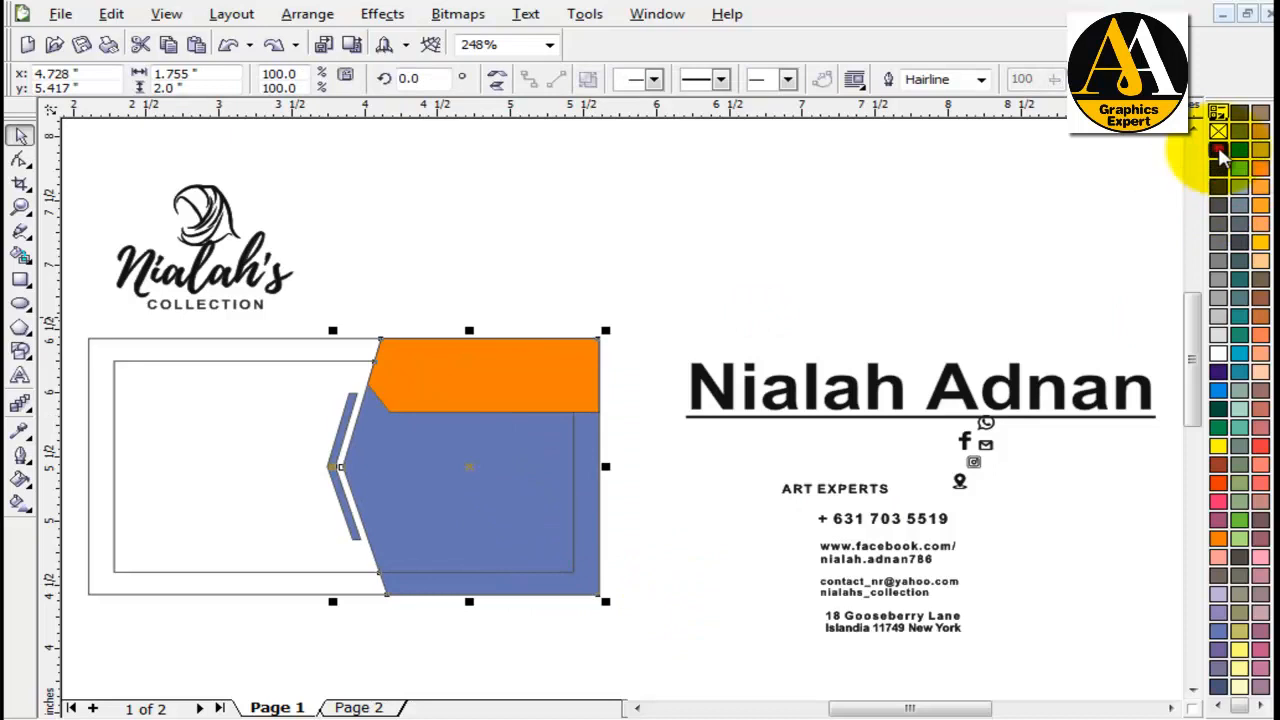
pyautogui.click(1219, 150)
pyautogui.rightClick(1219, 133)
pyautogui.click(731, 246)
# Step: Remove the outline from the orange band
pyautogui.moveTo(562, 369); pyautogui.dragTo(573, 307)
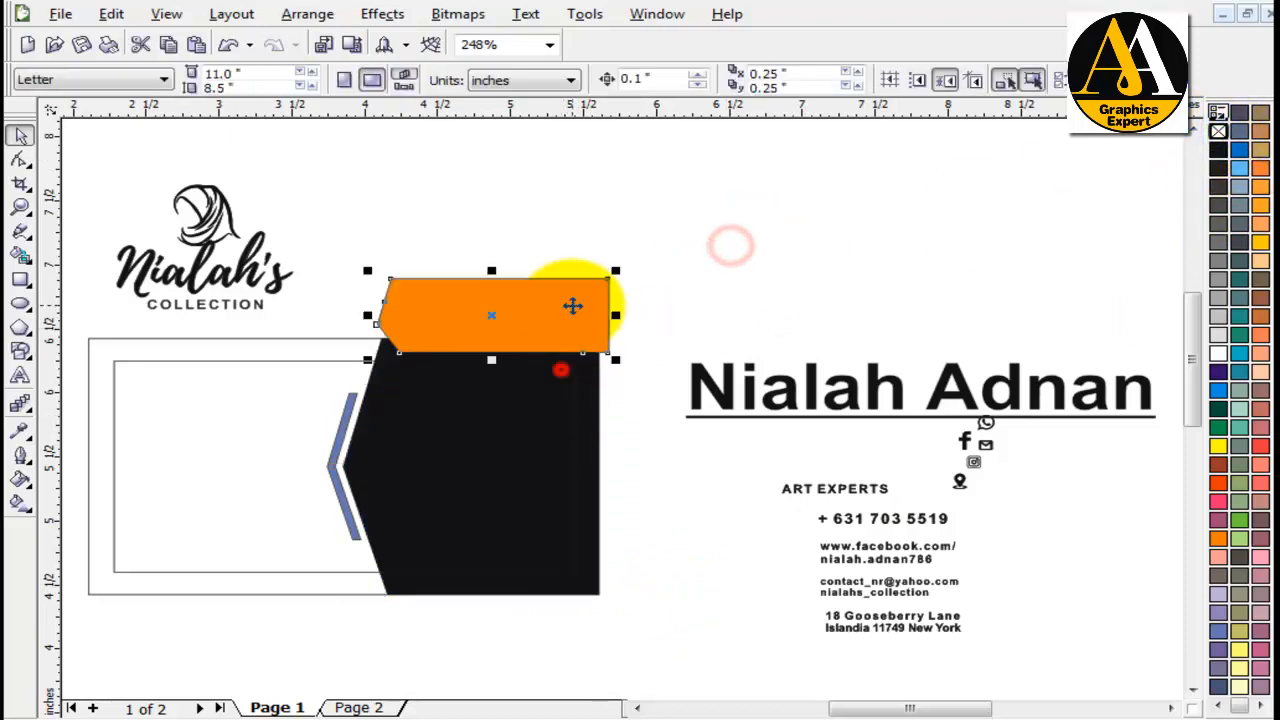
pyautogui.hotkey('ctrl', 'z')
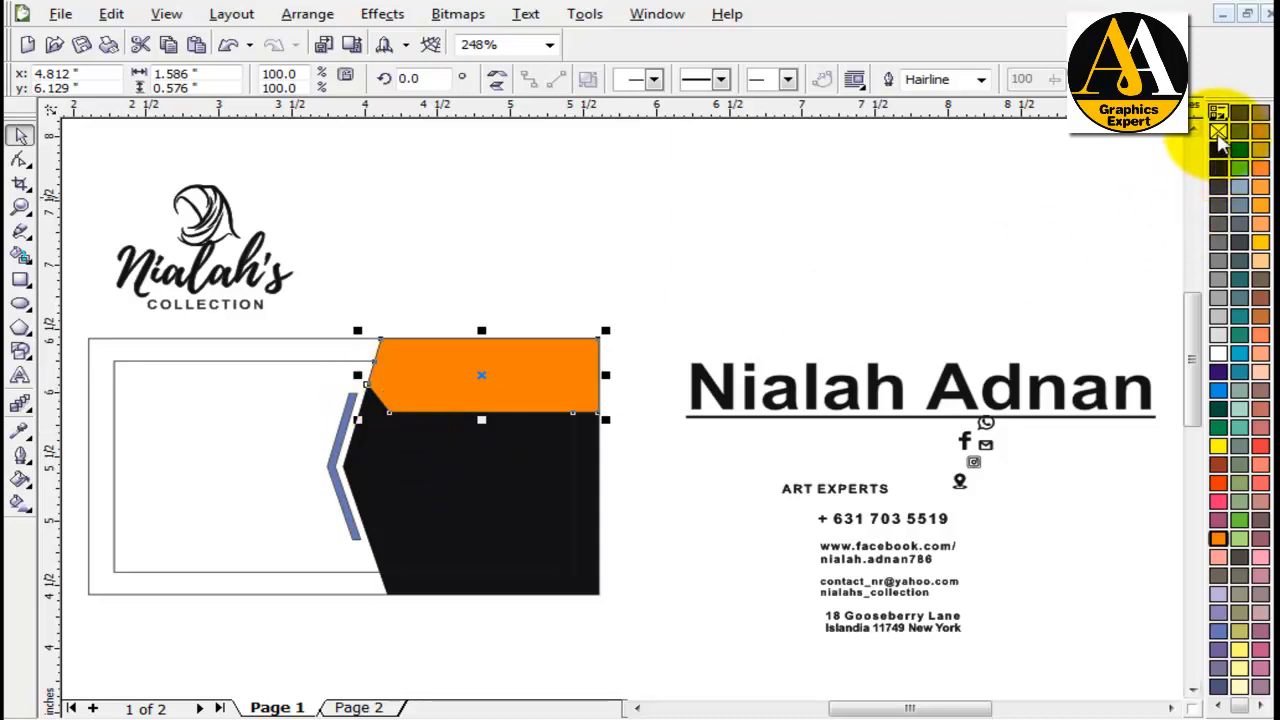
pyautogui.click(752, 208)
pyautogui.scroll(2, 440, 430)
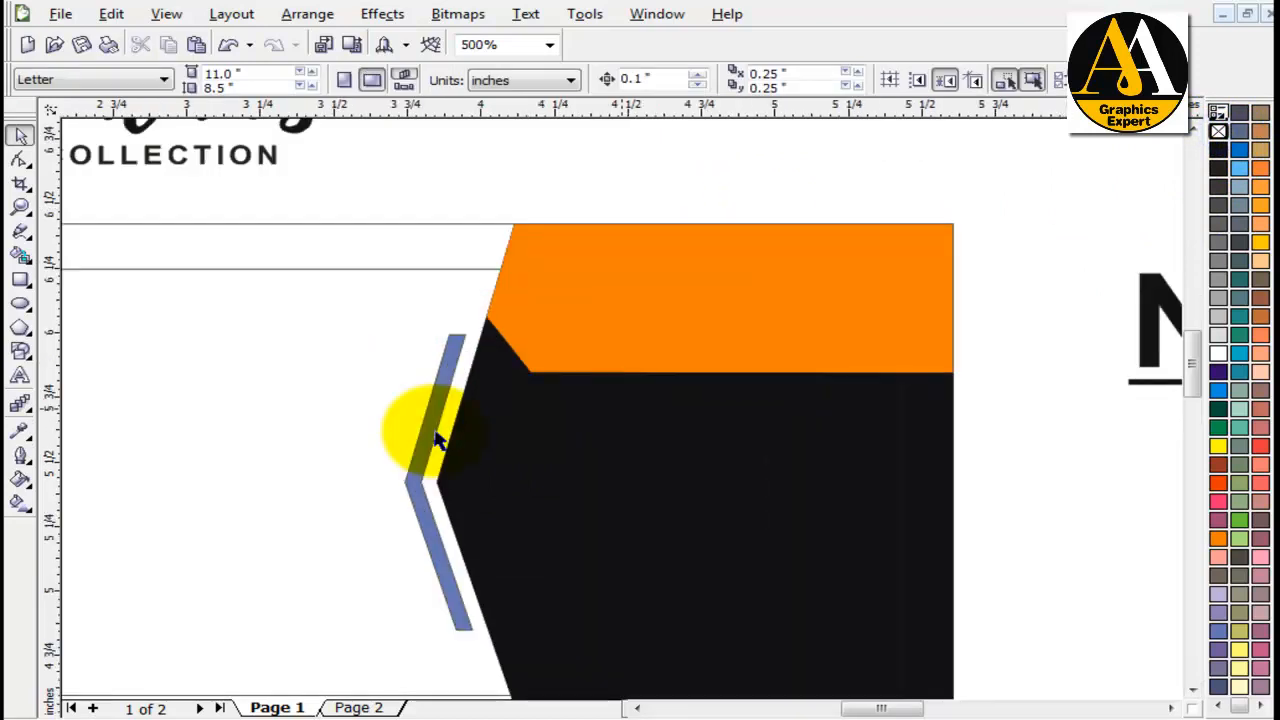
# Step: Give the orange band a 2.0 pt white outline so a gap separates it from the black panel
pyautogui.click(771, 309)
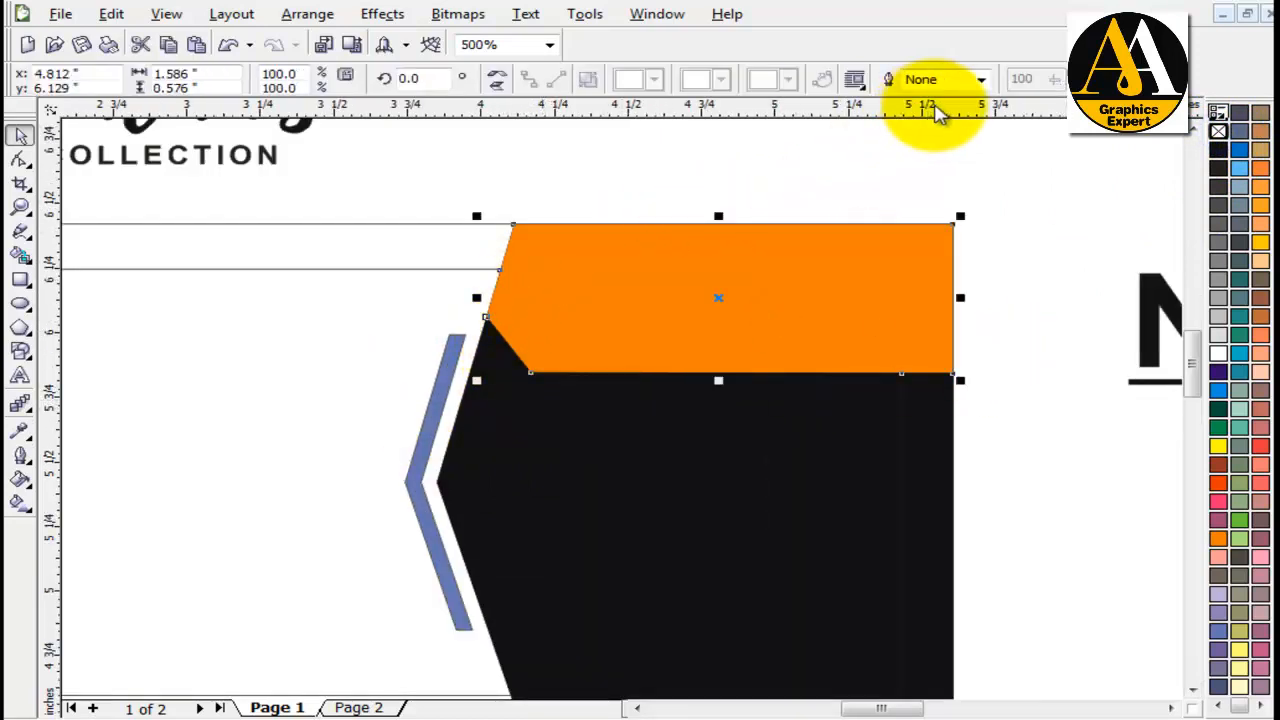
pyautogui.click(980, 80)
pyautogui.click(940, 142)
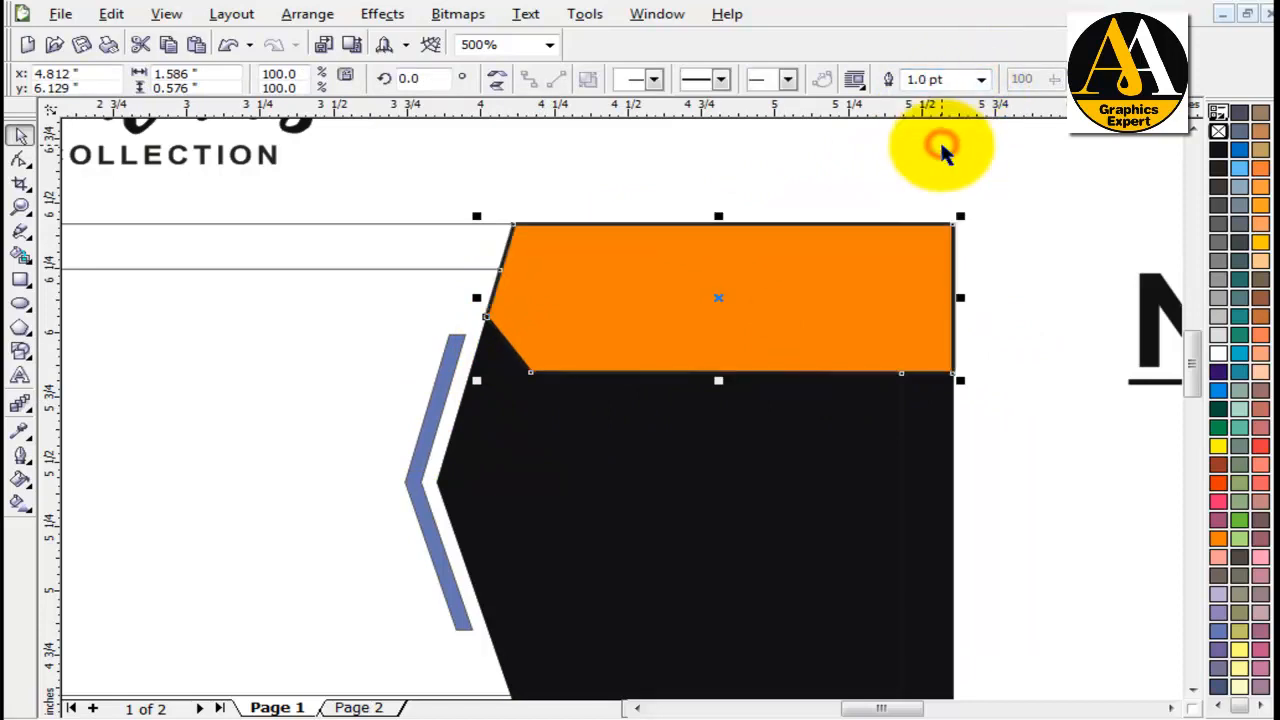
pyautogui.rightClick(1214, 354)
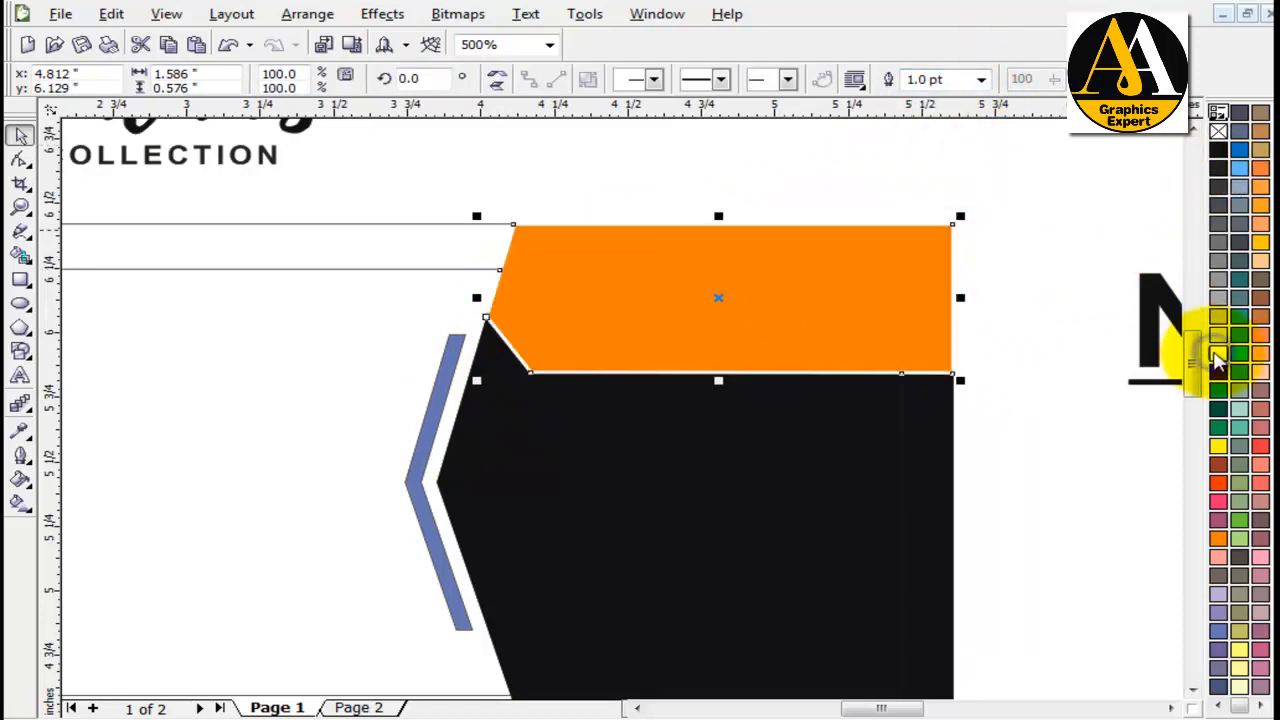
pyautogui.click(1026, 374)
pyautogui.click(943, 375)
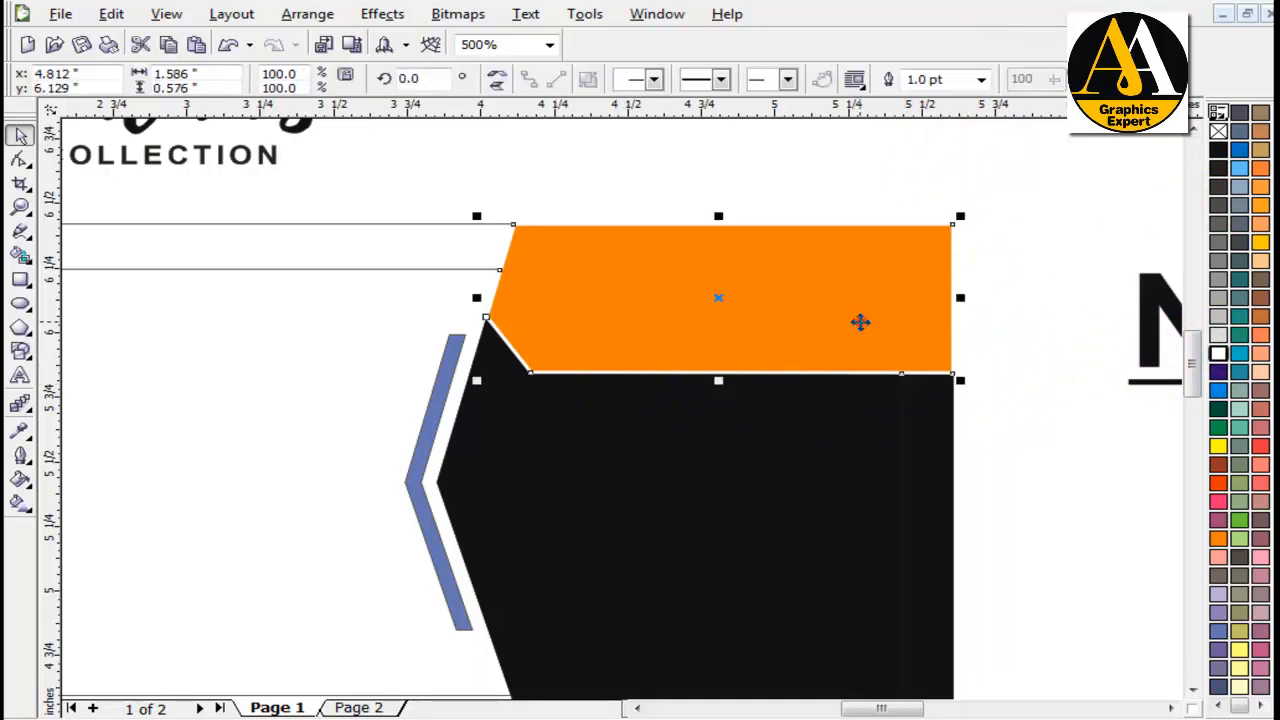
pyautogui.click(985, 80)
pyautogui.click(941, 152)
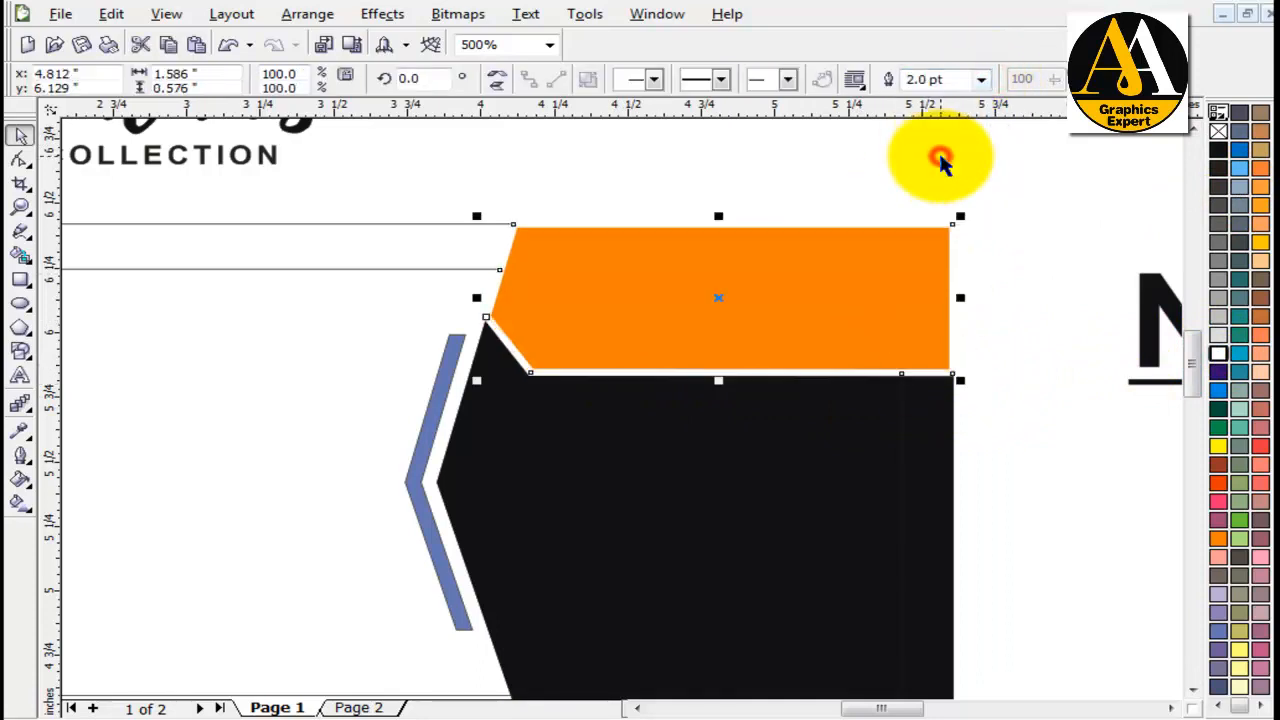
pyautogui.click(1037, 398)
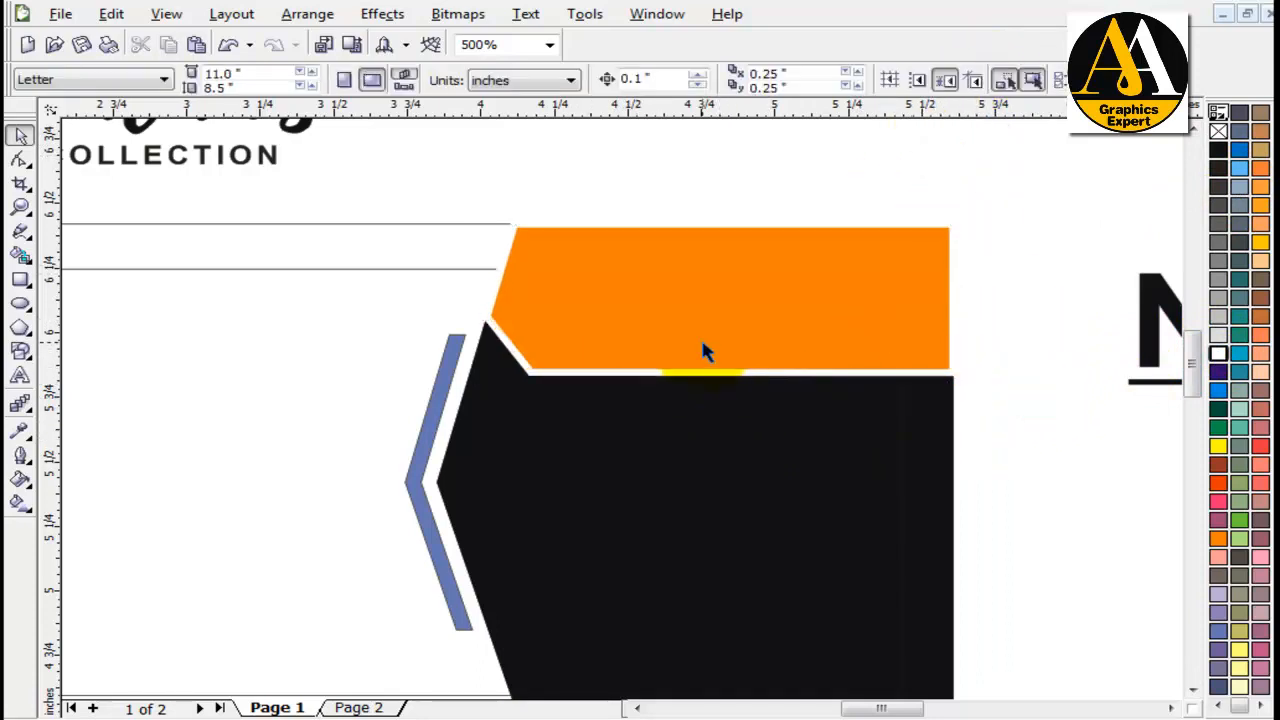
# Step: Fill the blue accent strip with orange and remove its outline
pyautogui.click(447, 391)
pyautogui.click(418, 482)
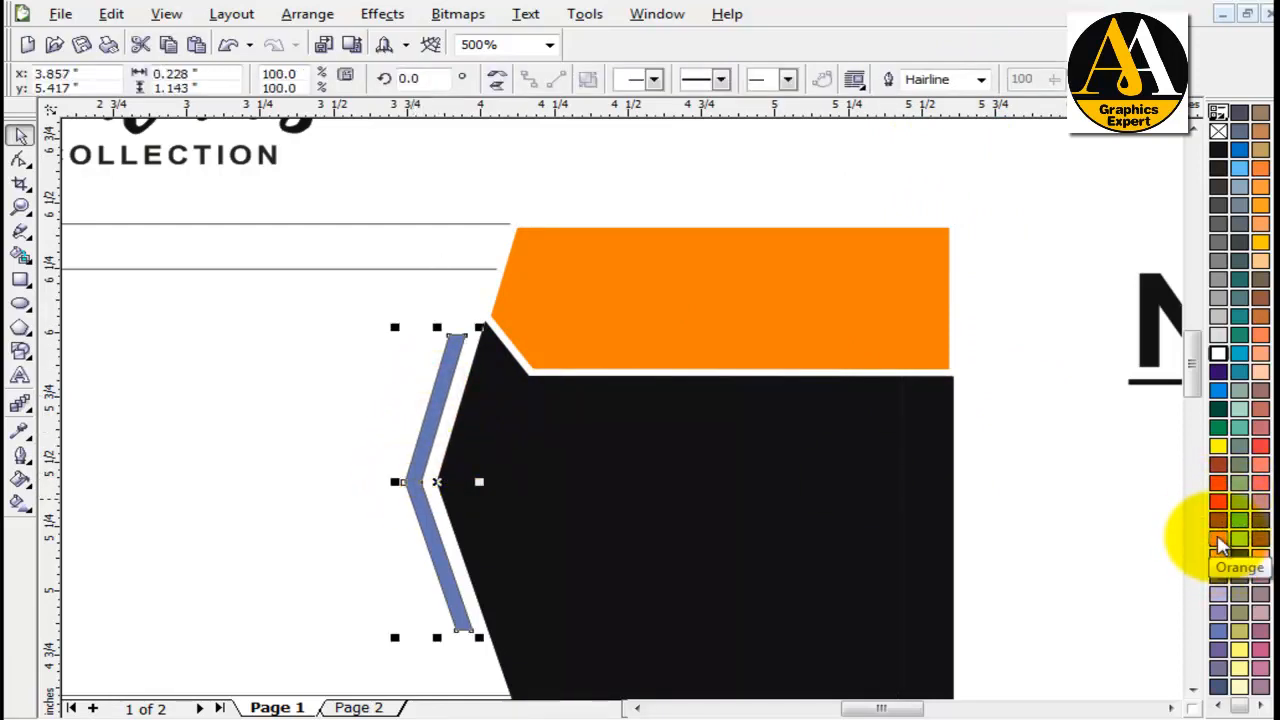
pyautogui.click(1218, 540)
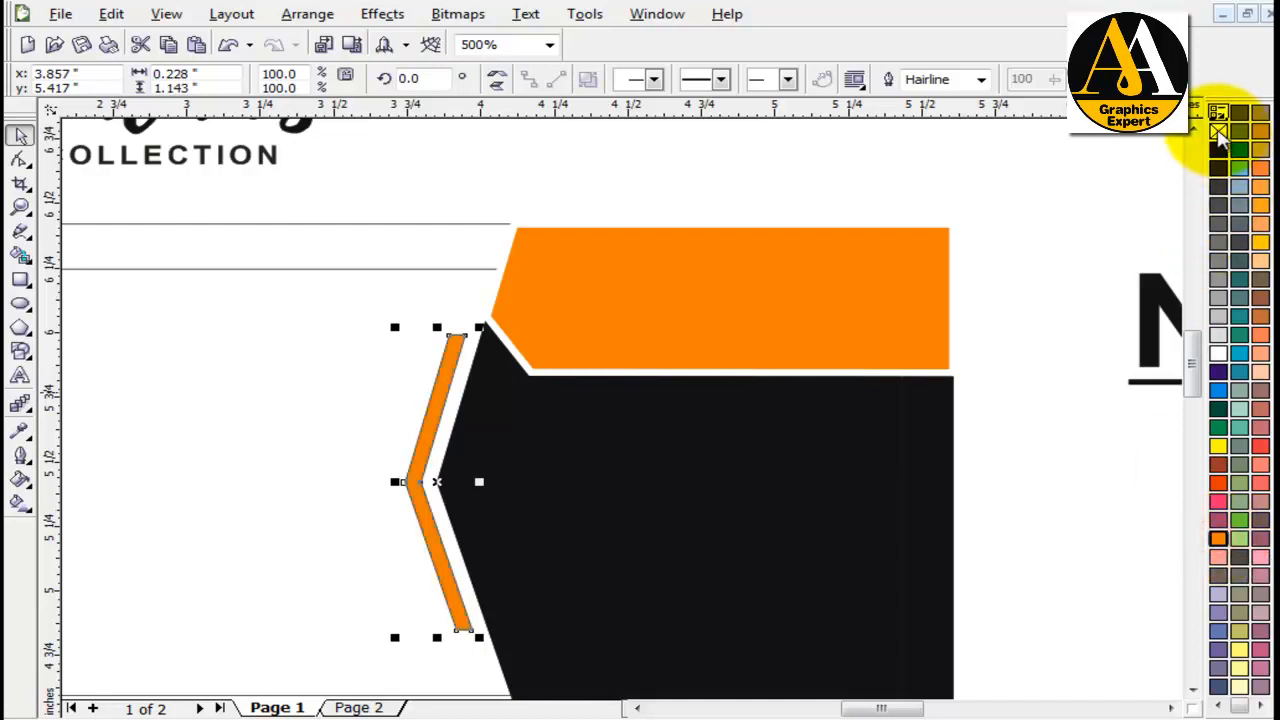
pyautogui.rightClick(1218, 131)
pyautogui.click(1052, 397)
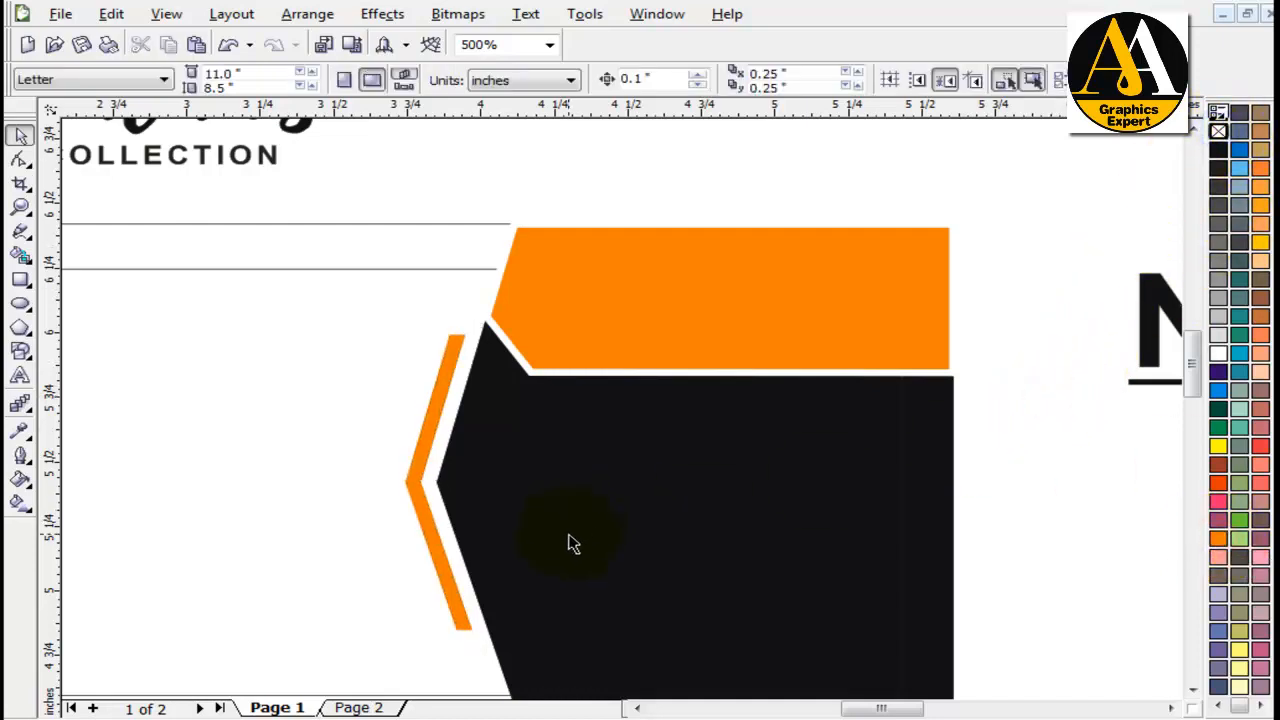
# Step: Stretch the black panel, orange band and accent strip leftwards to about 2.3 inches wide overall and send them to the back
pyautogui.scroll(-2, 568, 543)
pyautogui.moveTo(857, 218); pyautogui.dragTo(521, 606)
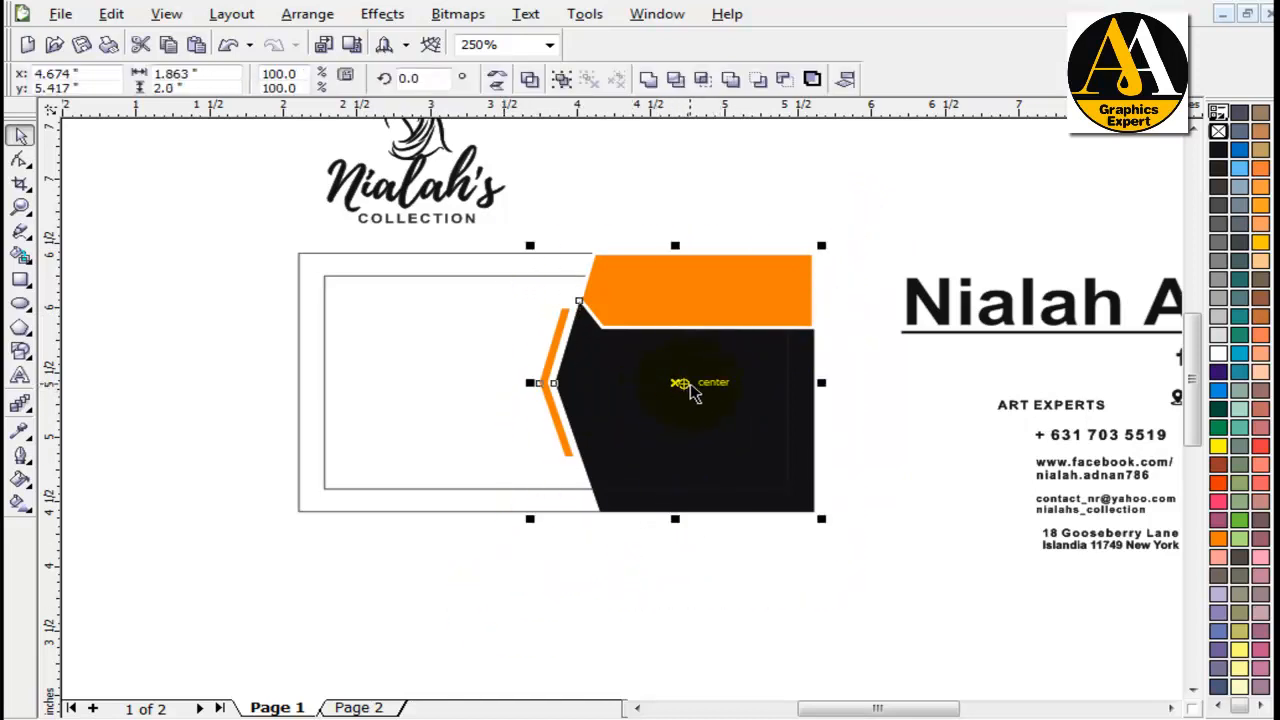
pyautogui.moveTo(527, 383); pyautogui.dragTo(462, 382)
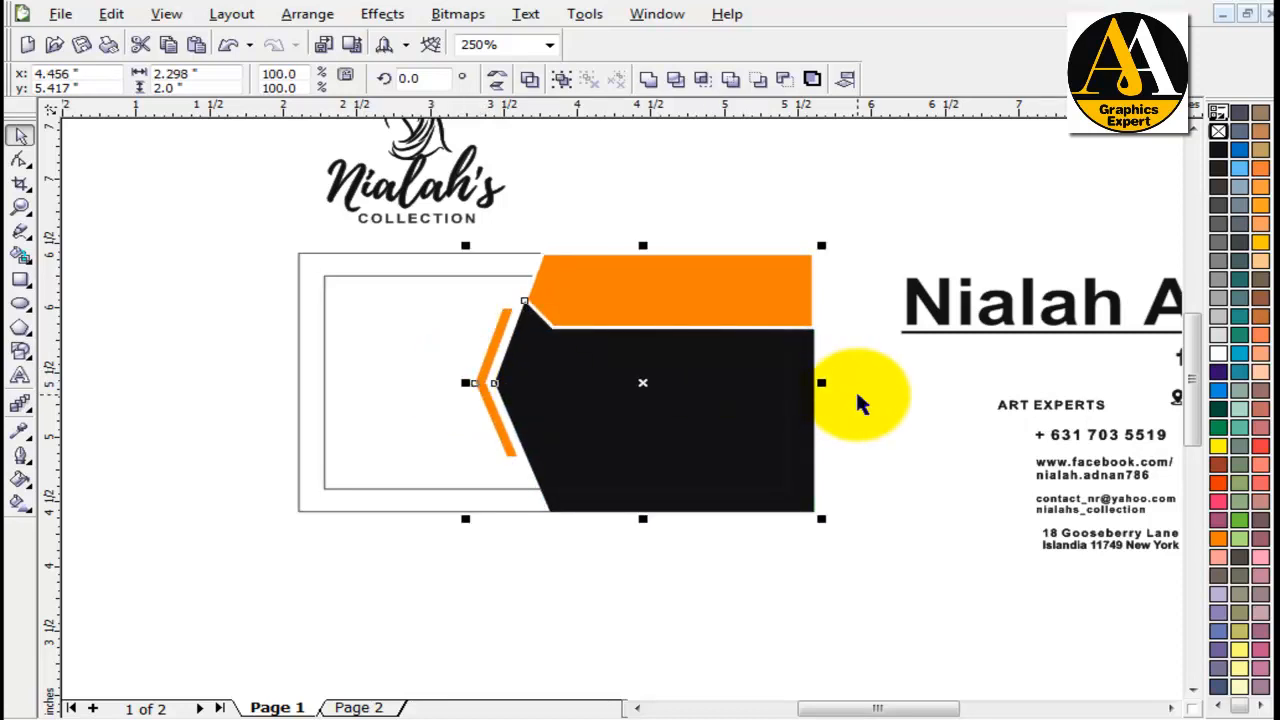
pyautogui.press('shift+Next')
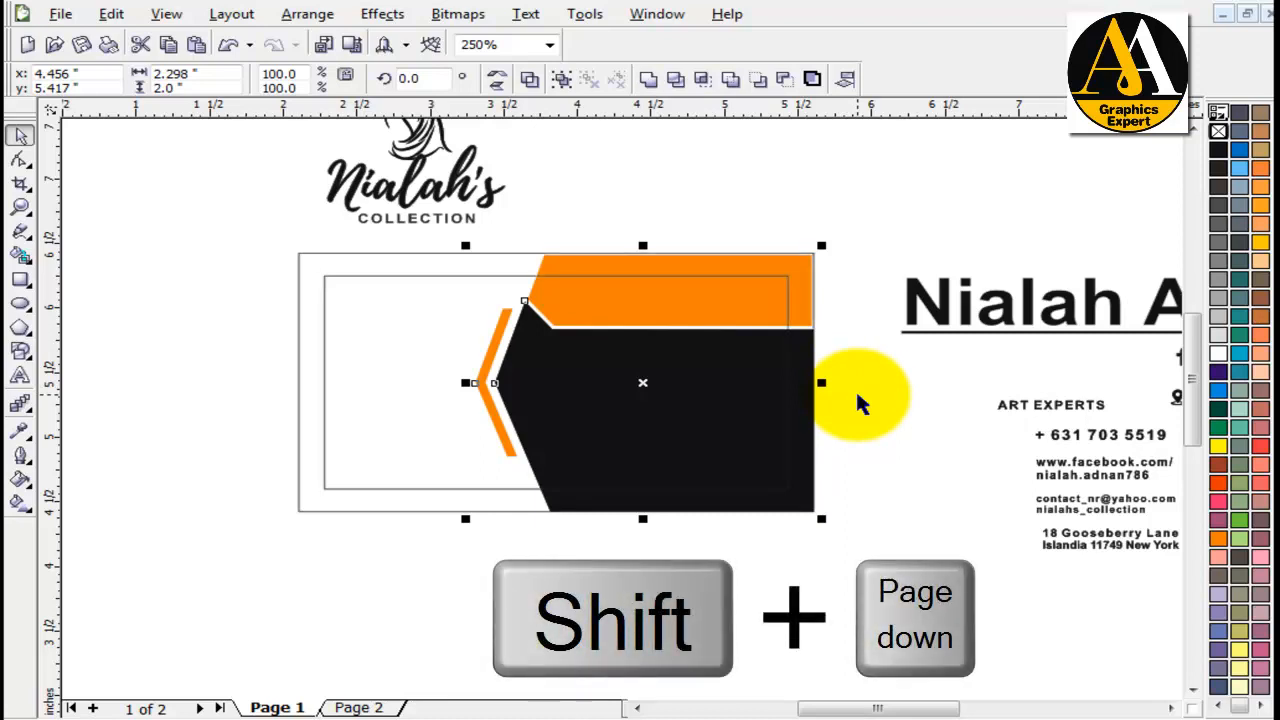
pyautogui.click(857, 395)
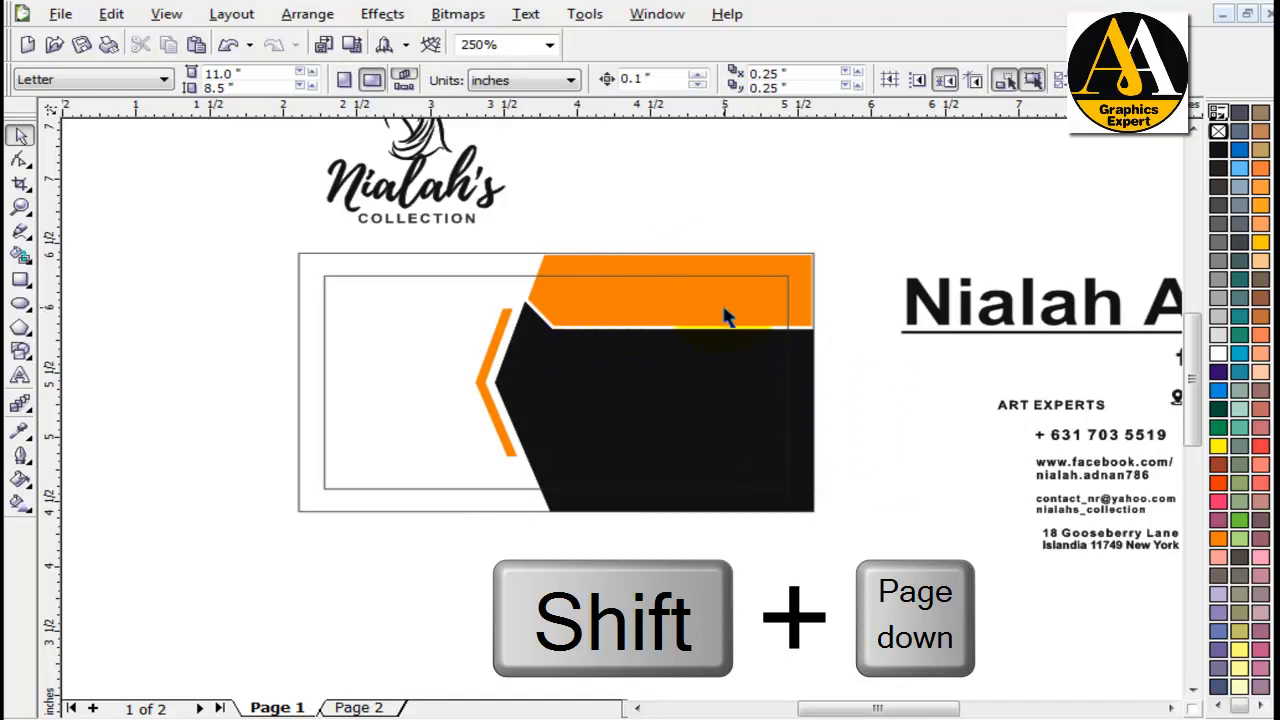
pyautogui.click(664, 314)
pyautogui.click(807, 287)
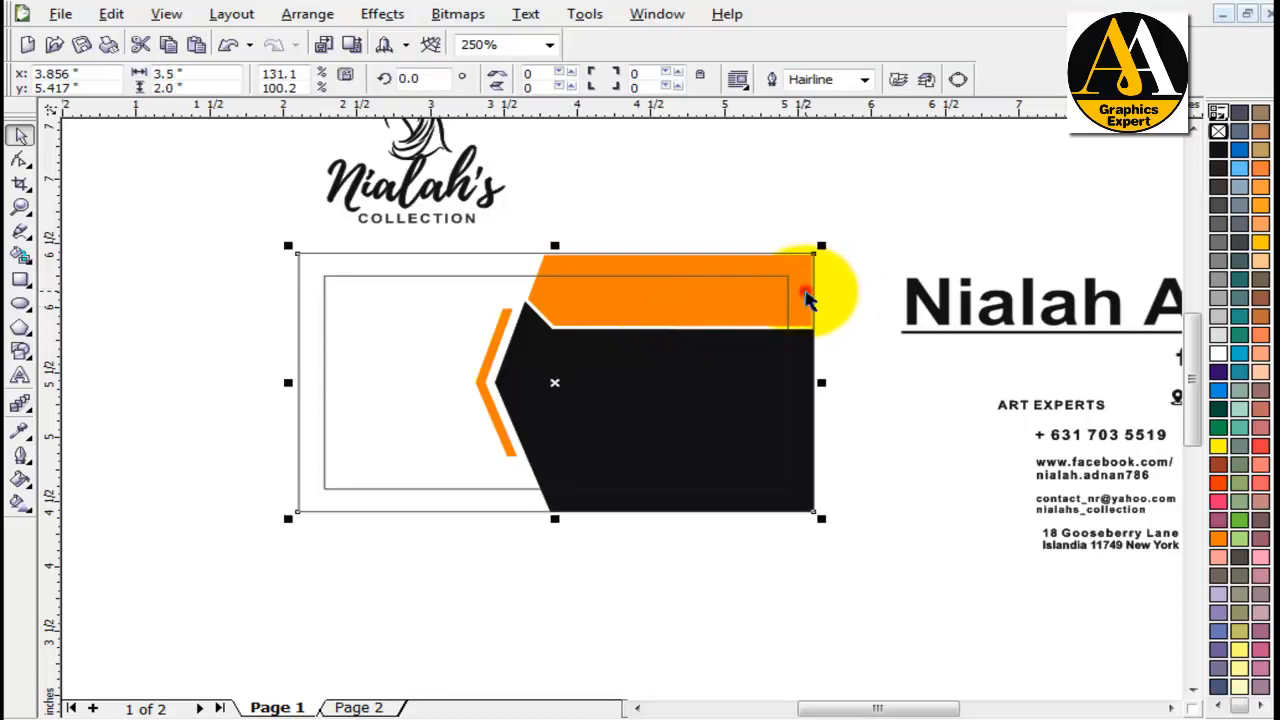
pyautogui.click(849, 333)
pyautogui.click(343, 284)
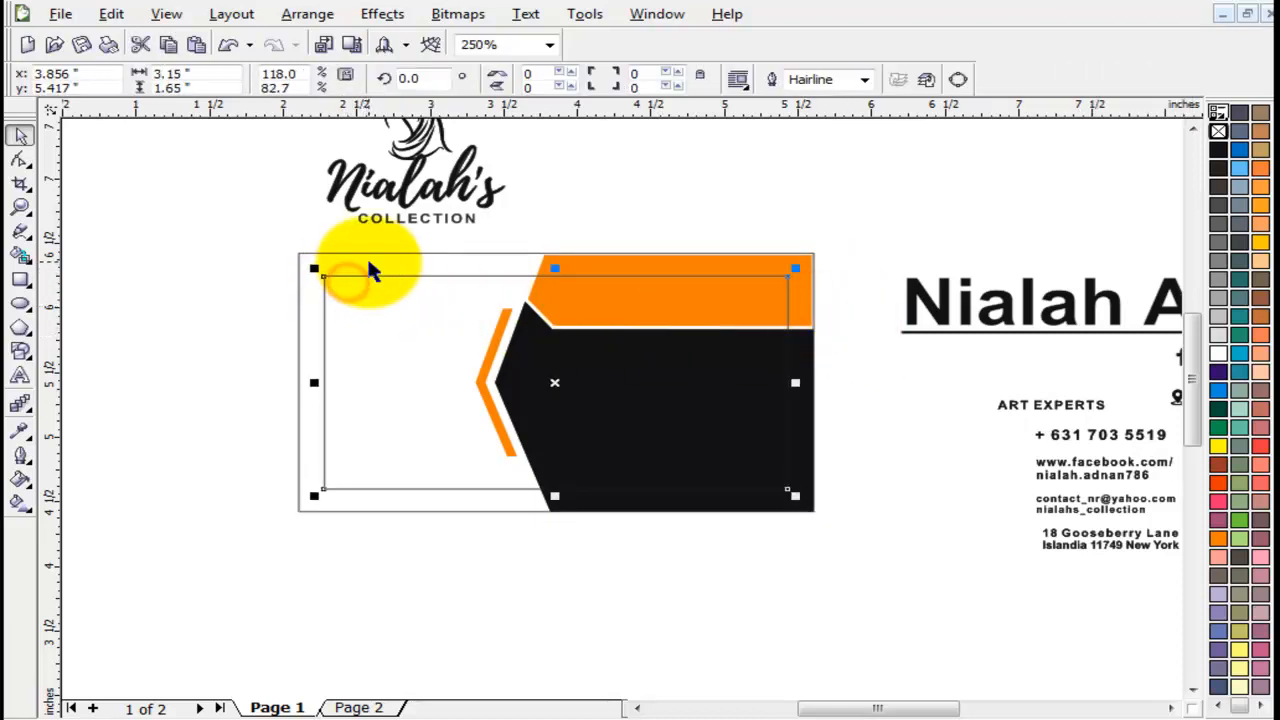
pyautogui.click(368, 261)
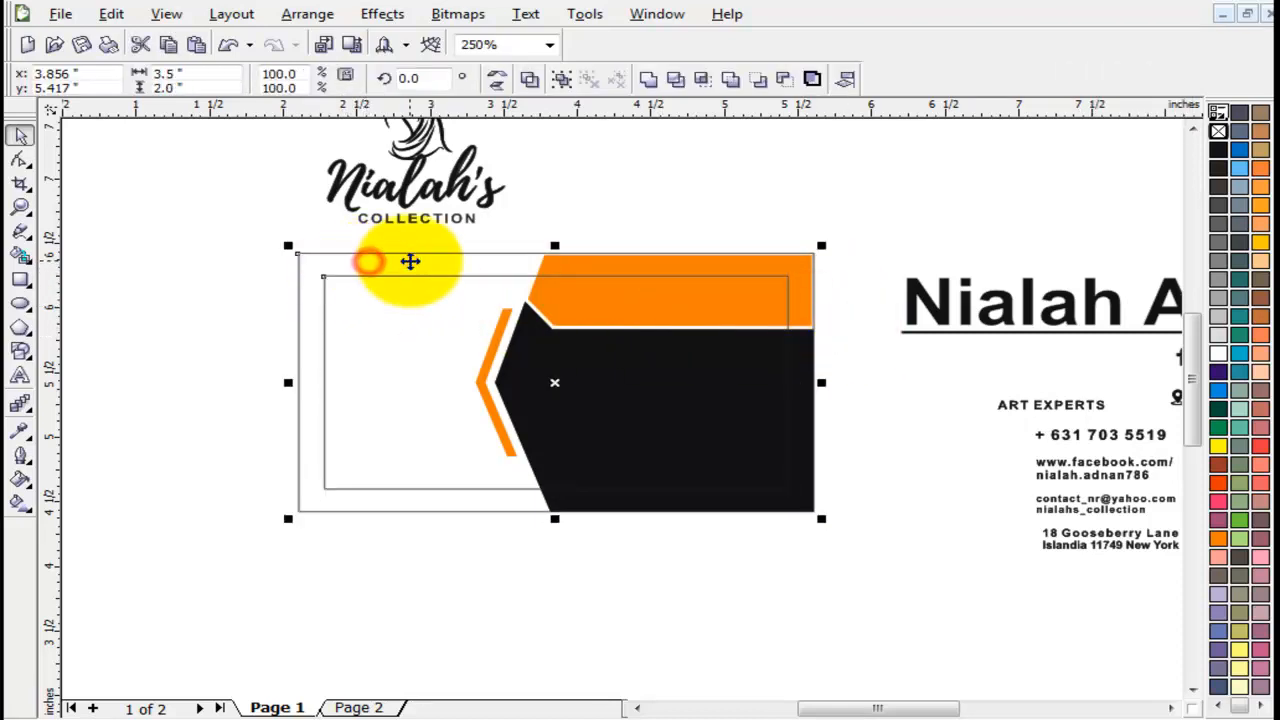
pyautogui.click(879, 270)
# Step: Lower the orange band's bottom edge nodes by 0.1 inch, leaving its corner on the angled side in place
pyautogui.press('F10')
pyautogui.click(781, 295)
pyautogui.moveTo(857, 289); pyautogui.dragTo(517, 374)
pyautogui.press('Down')
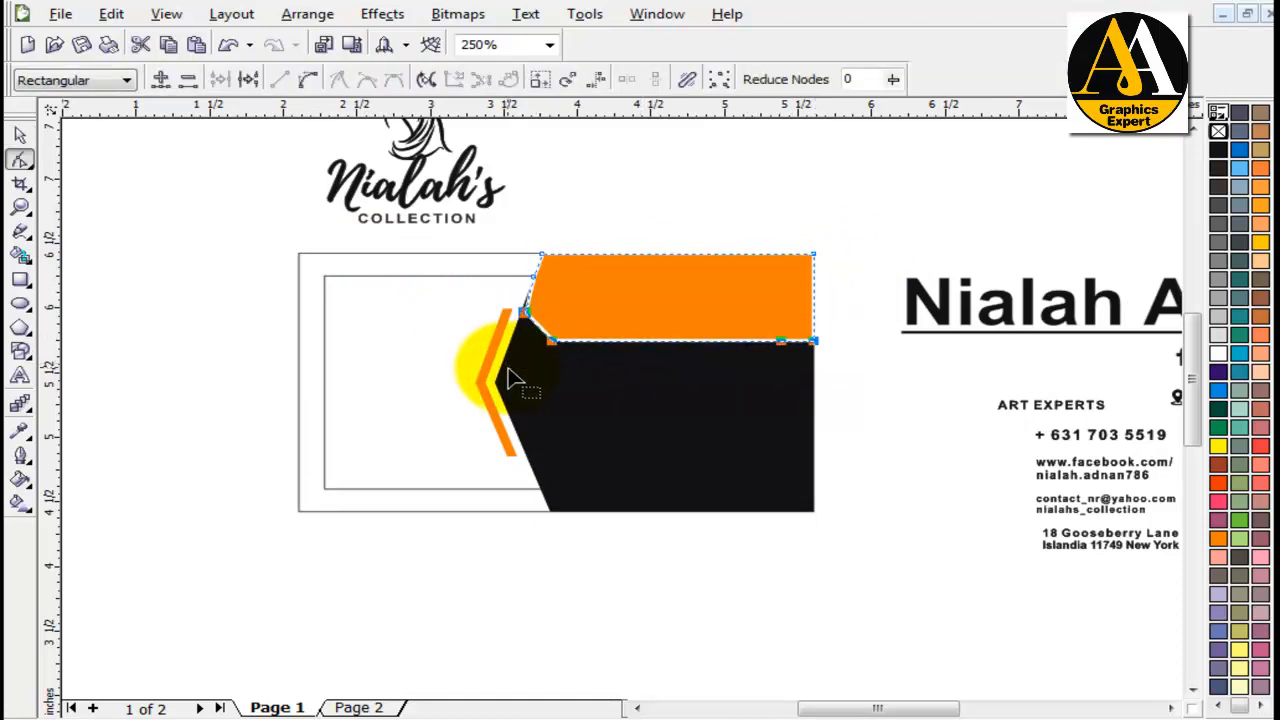
pyautogui.press('Up')
pyautogui.moveTo(856, 320); pyautogui.dragTo(533, 375)
pyautogui.press('Down')
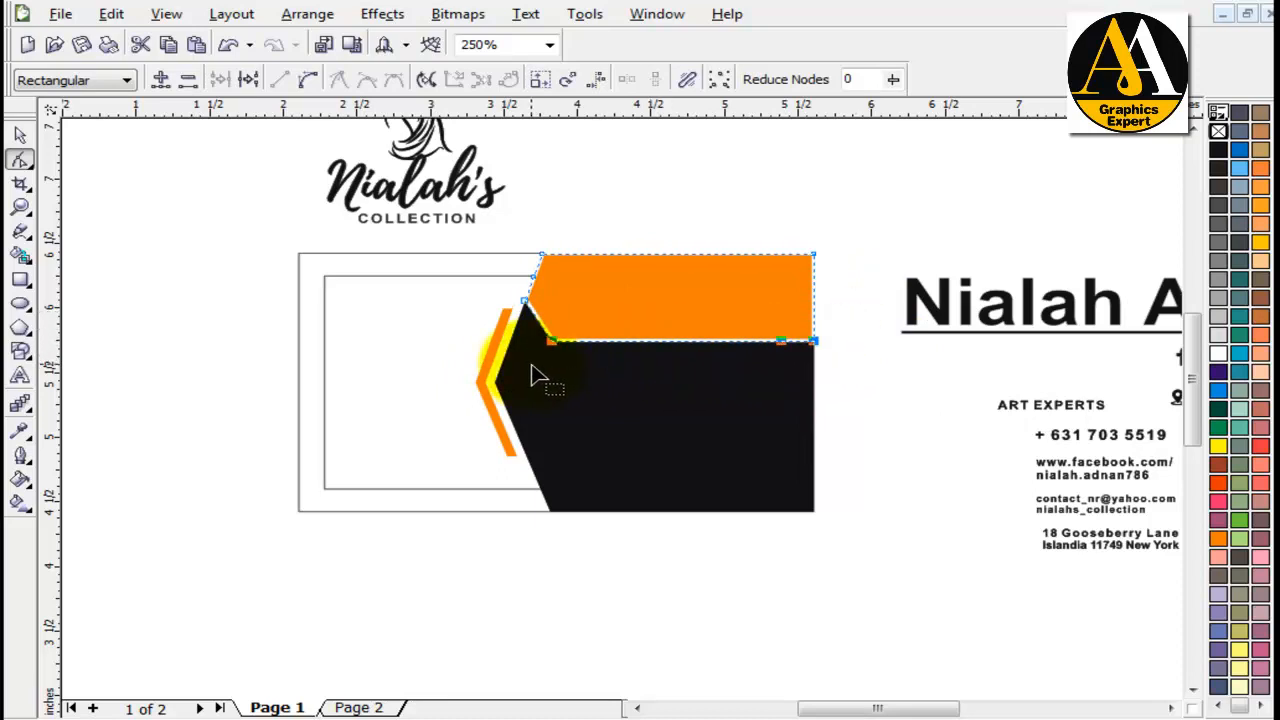
pyautogui.click(20, 135)
# Step: PowerClip the black panel, orange band and accent strip inside the card's outer 3.5 by 2 inch rectangle
pyautogui.click(775, 229)
pyautogui.click(882, 321)
pyautogui.moveTo(867, 208); pyautogui.dragTo(435, 580)
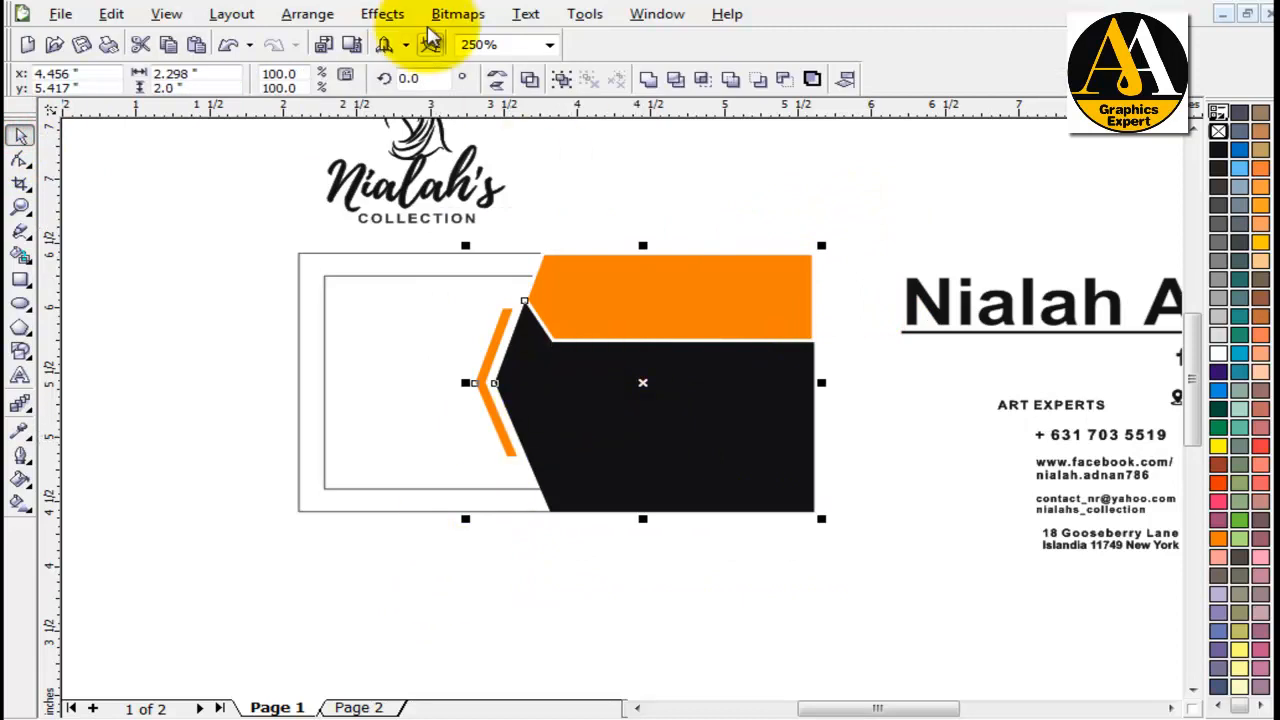
pyautogui.click(390, 16)
pyautogui.moveTo(410, 297)
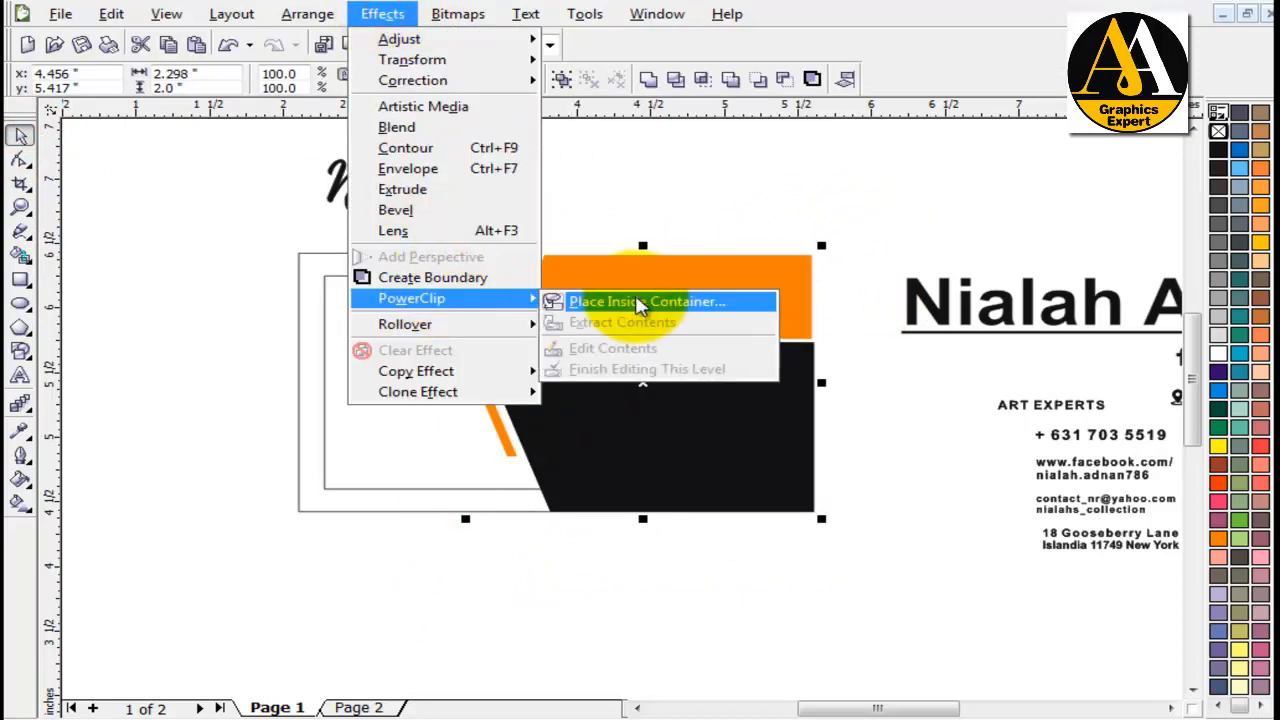
pyautogui.click(620, 297)
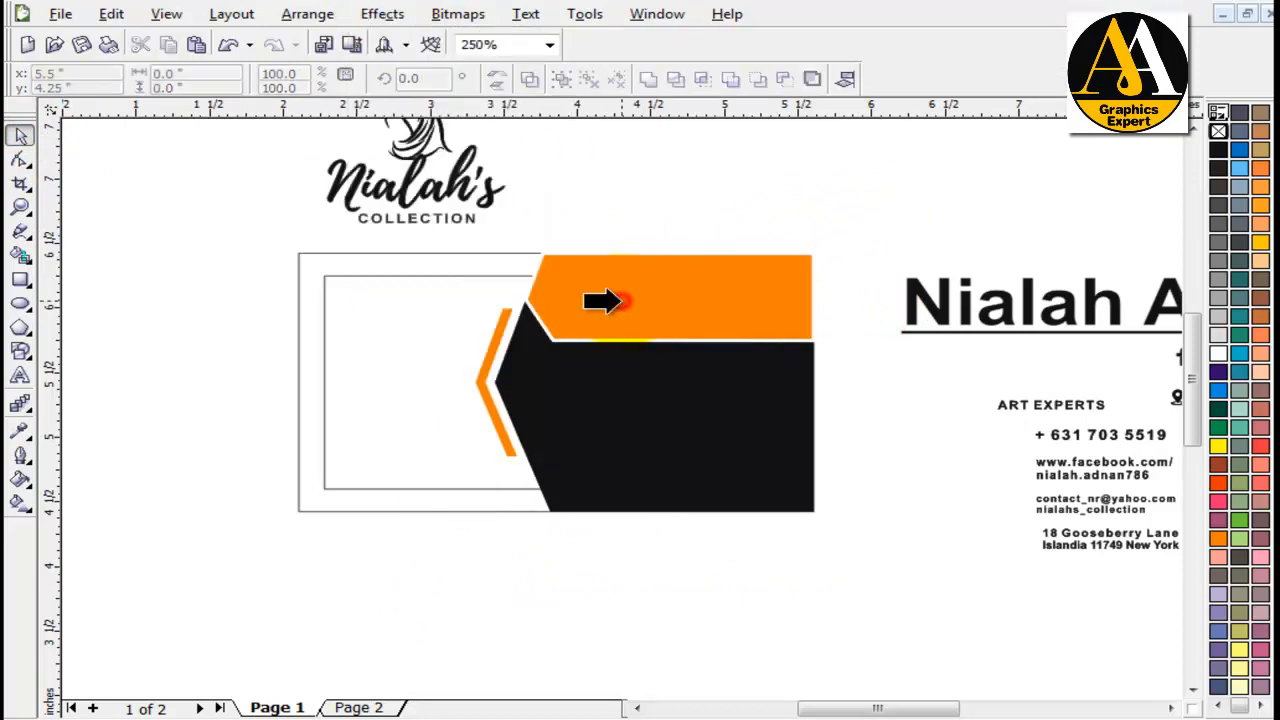
pyautogui.click(299, 253)
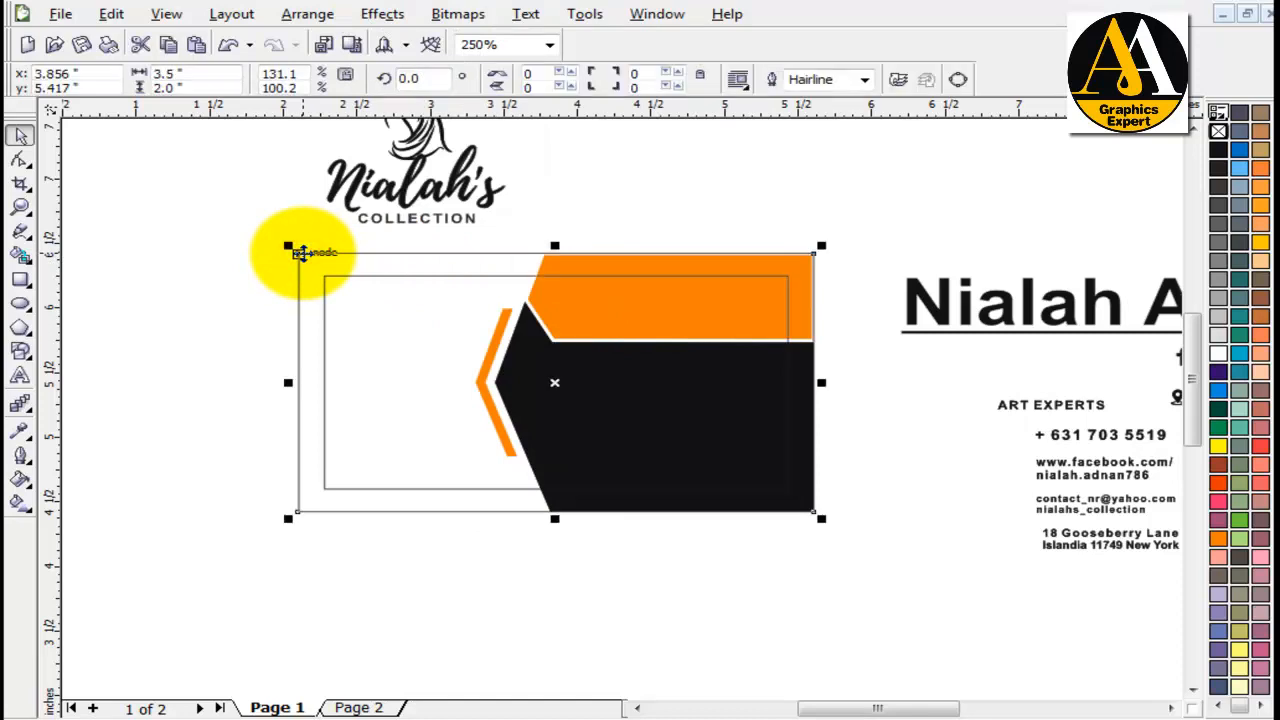
pyautogui.click(643, 200)
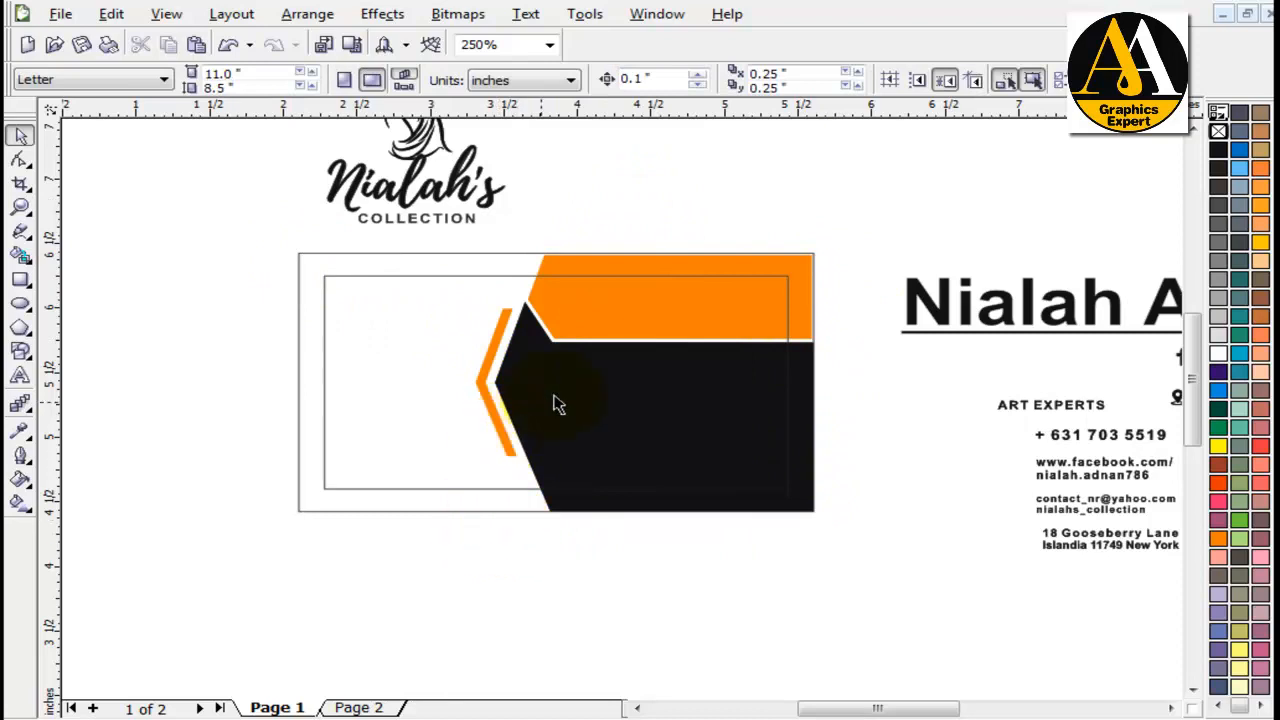
pyautogui.click(985, 305)
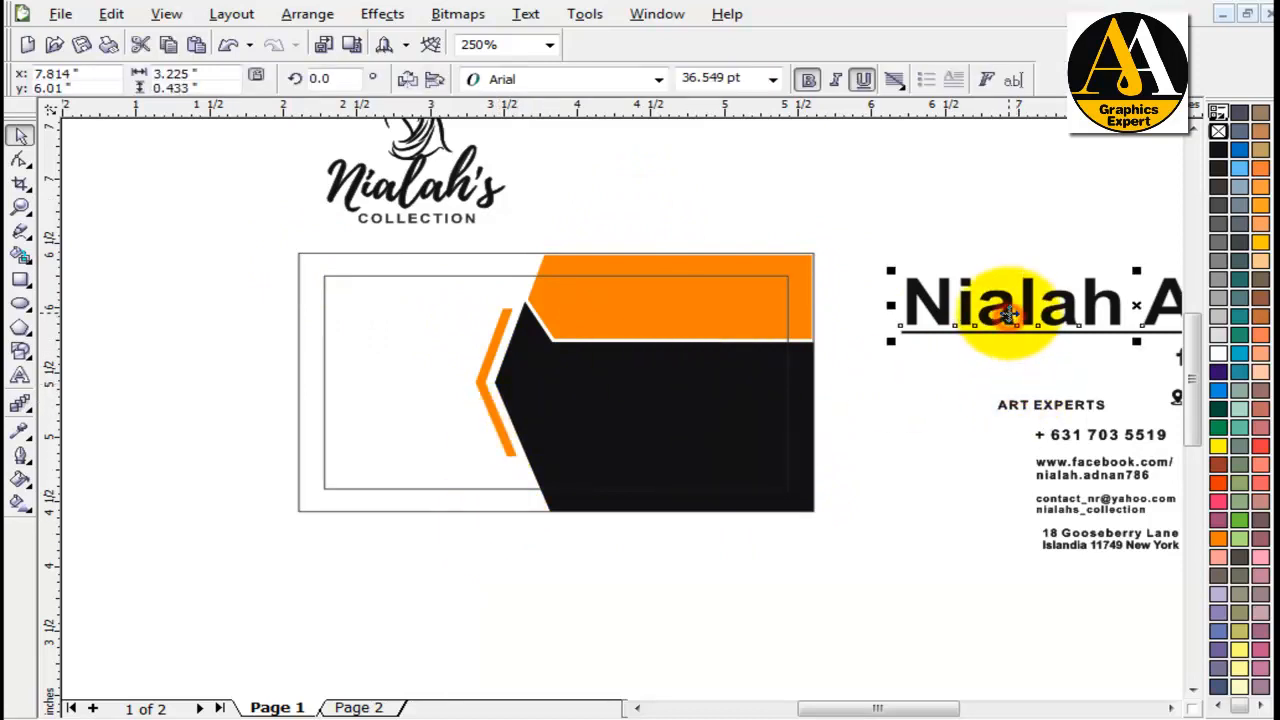
pyautogui.moveTo(1005, 312); pyautogui.dragTo(935, 222)
pyautogui.press('F3')
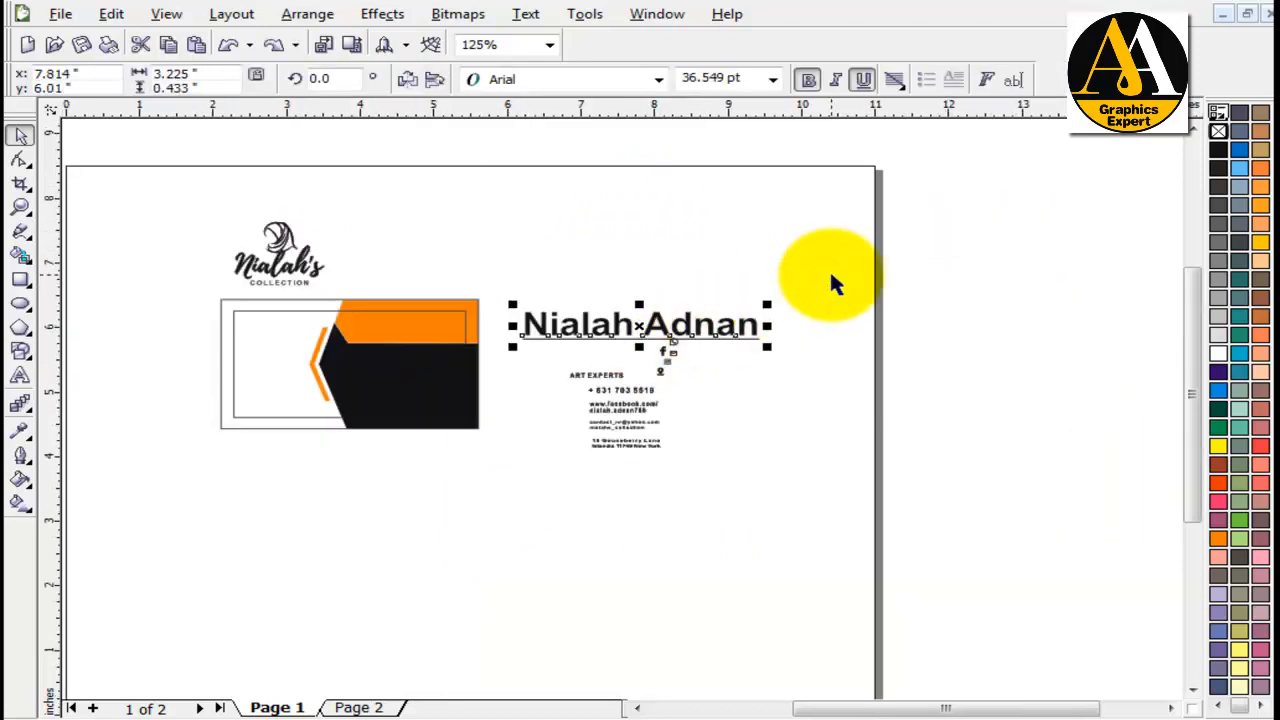
pyautogui.moveTo(845, 262); pyautogui.dragTo(465, 500)
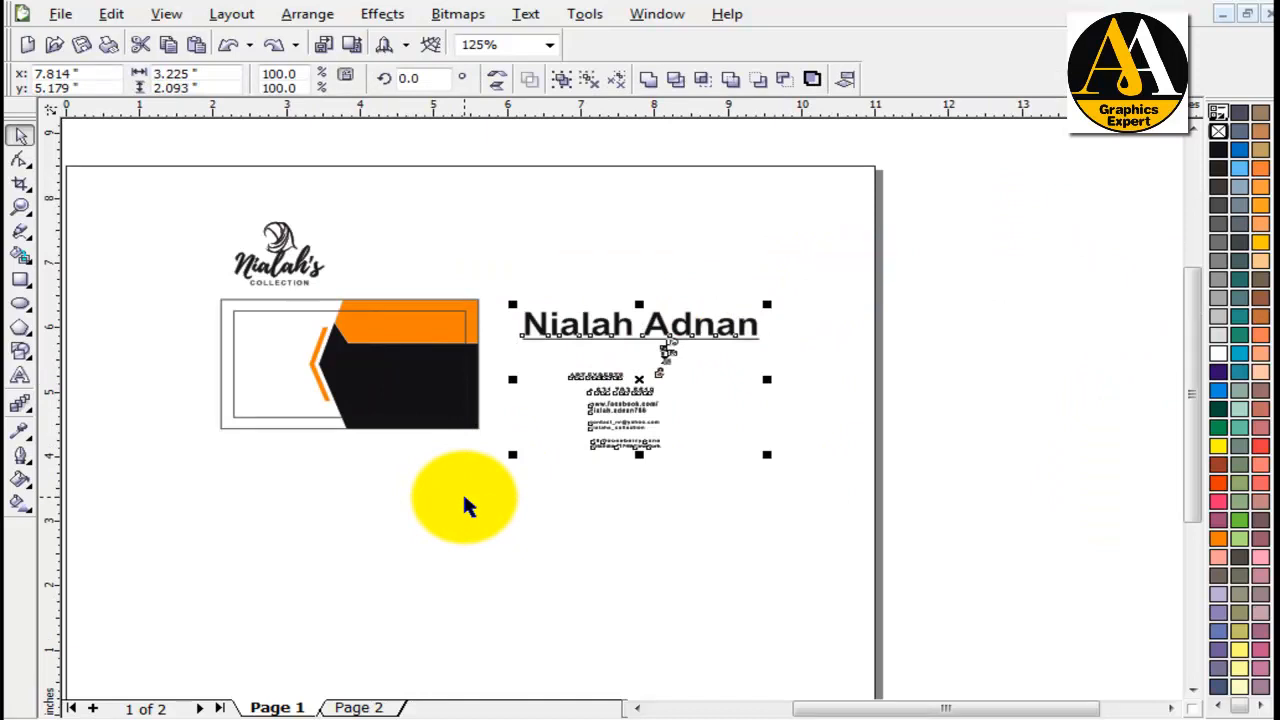
pyautogui.scroll(2, 431, 476)
pyautogui.click(365, 370)
pyautogui.click(330, 288)
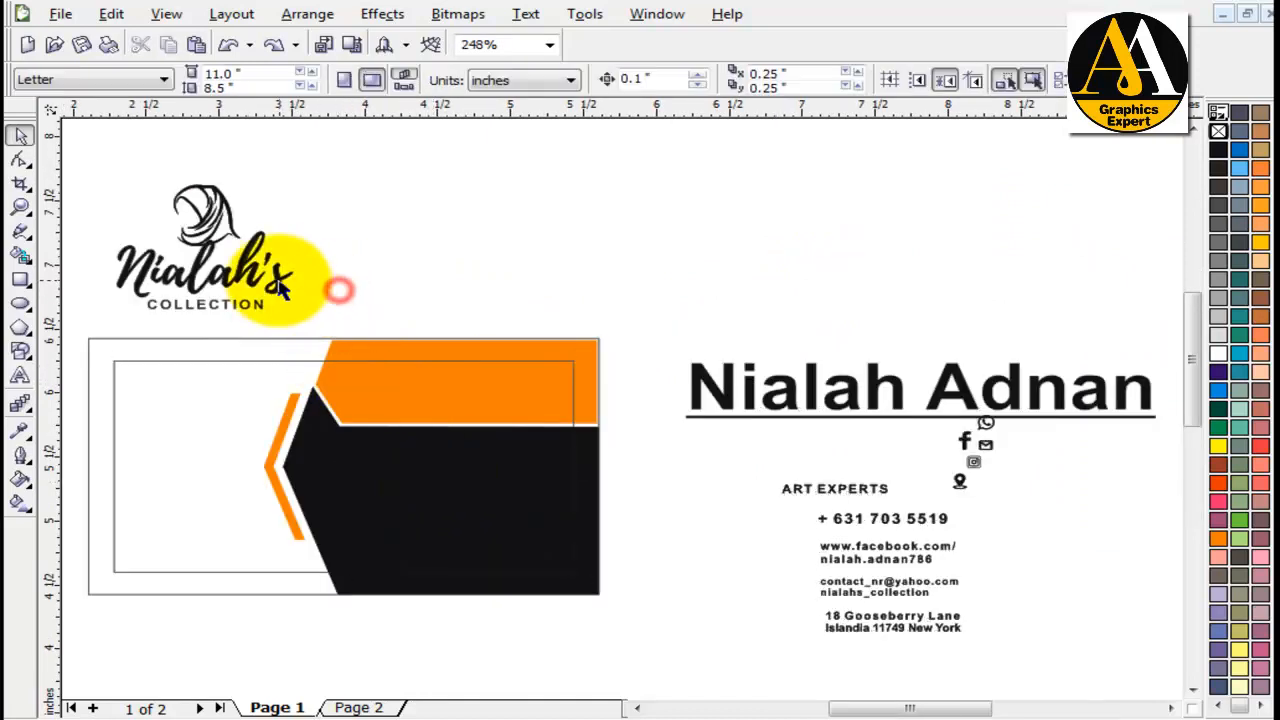
# Step: Move the Nialah's Collection logo into the card's white area and scale it down to about 0.92 by 0.74 inch
pyautogui.click(262, 265)
pyautogui.moveTo(250, 265); pyautogui.dragTo(245, 472)
pyautogui.scroll(2, 225, 497)
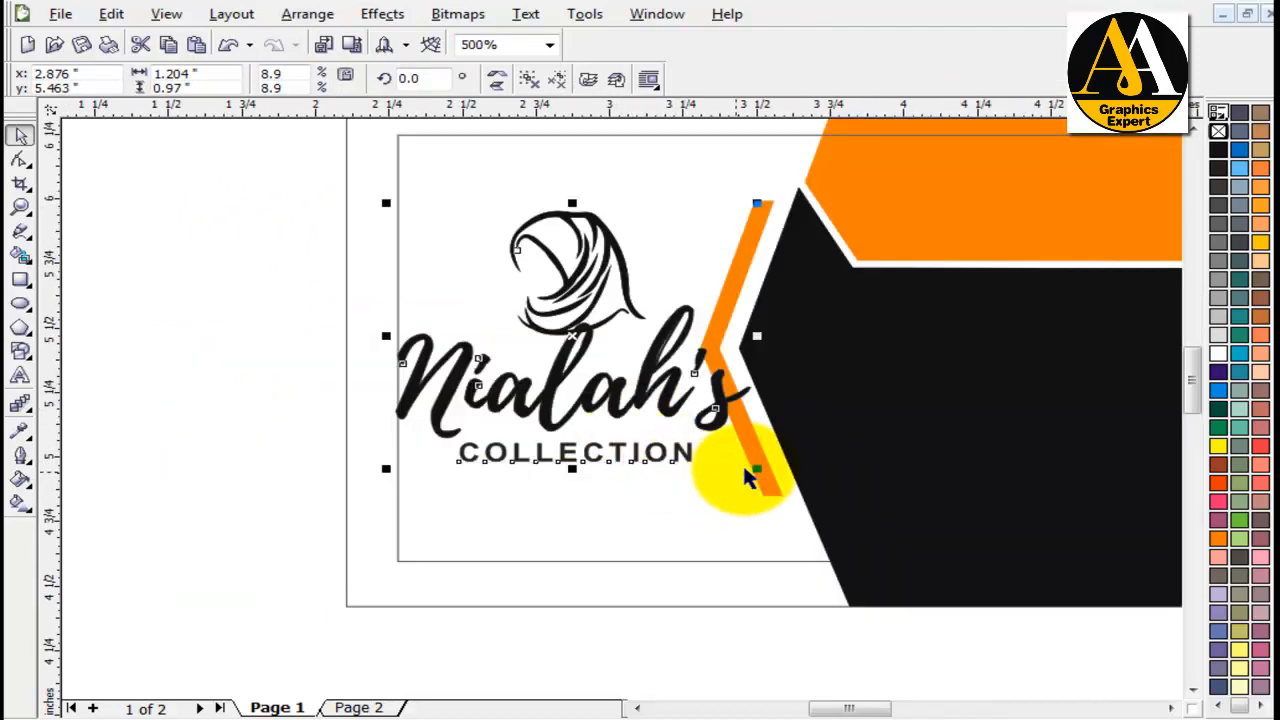
pyautogui.moveTo(758, 468); pyautogui.dragTo(717, 466)
pyautogui.moveTo(596, 291); pyautogui.dragTo(576, 285)
pyautogui.press('Up')
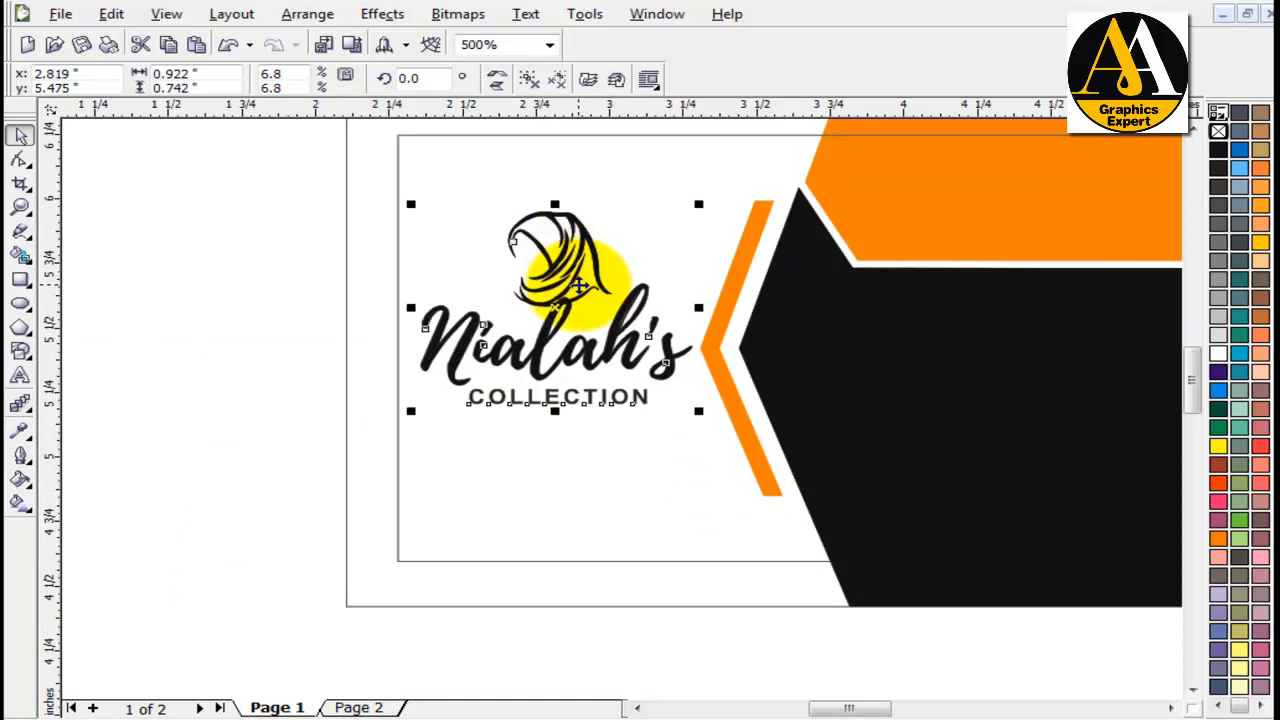
pyautogui.press('Down')
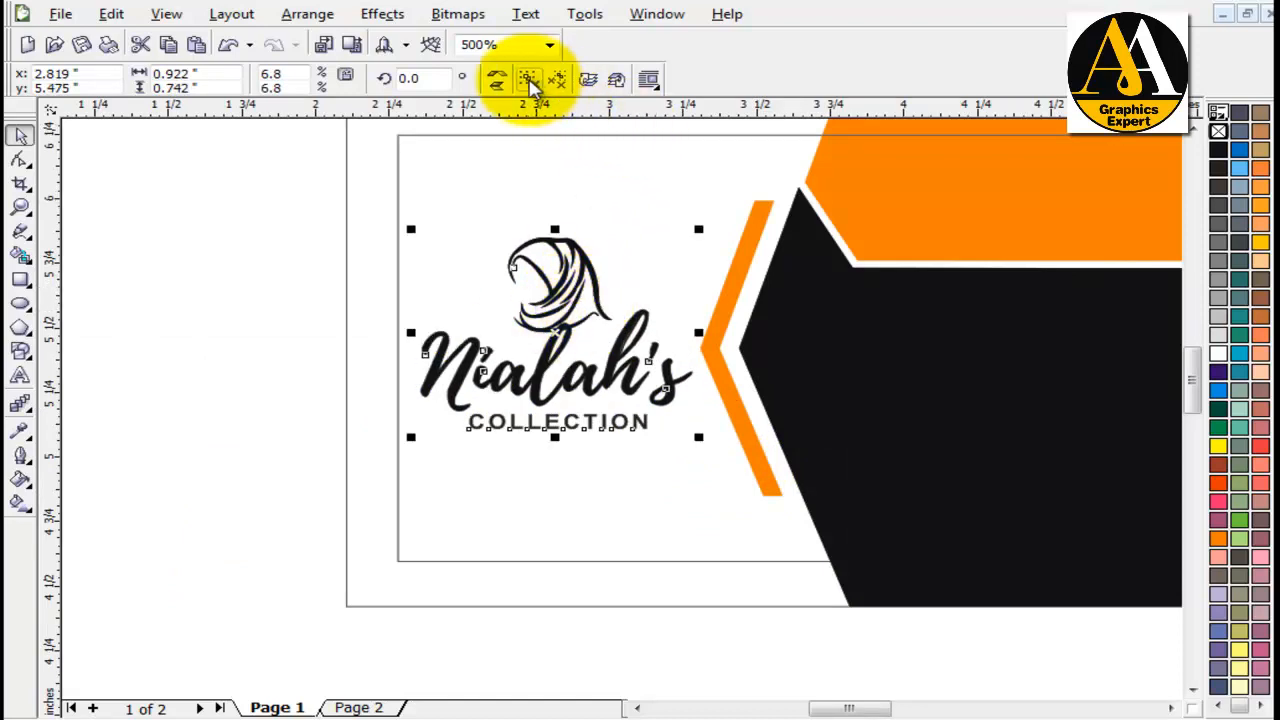
# Step: Ungroup the logo and mirror its head-scarf icon horizontally
pyautogui.click(228, 397)
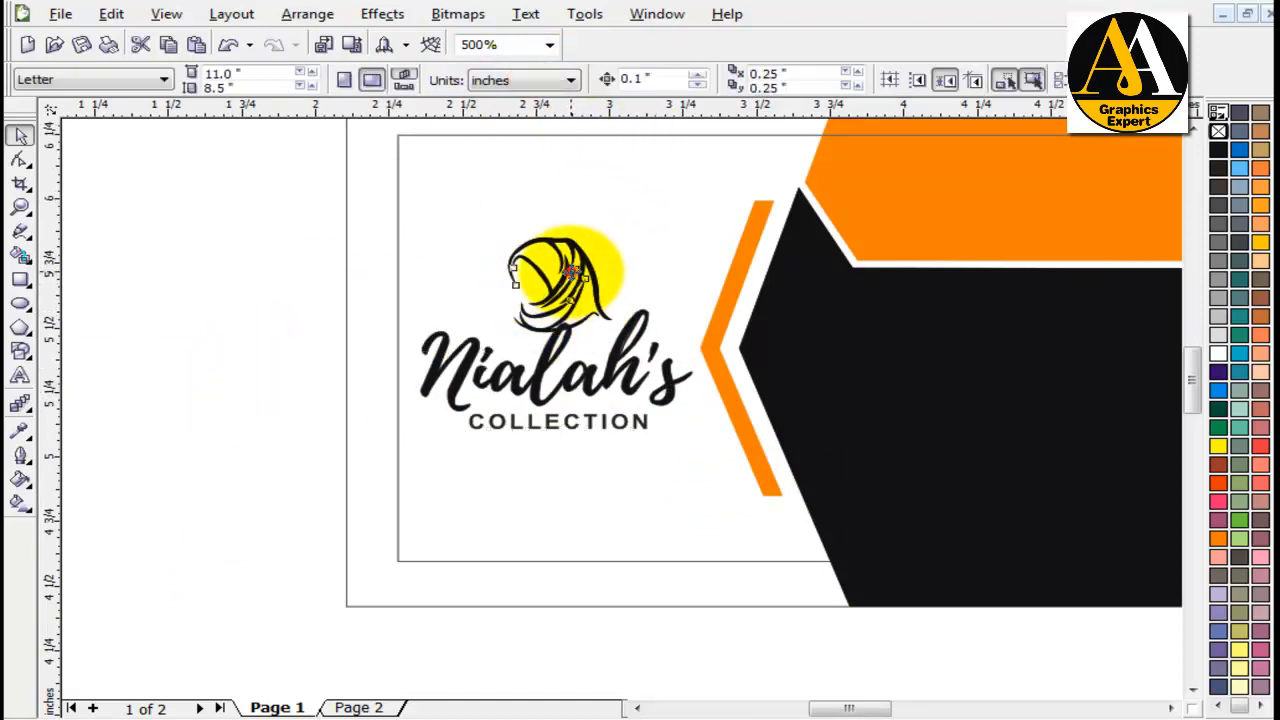
pyautogui.click(570, 268)
pyautogui.click(502, 74)
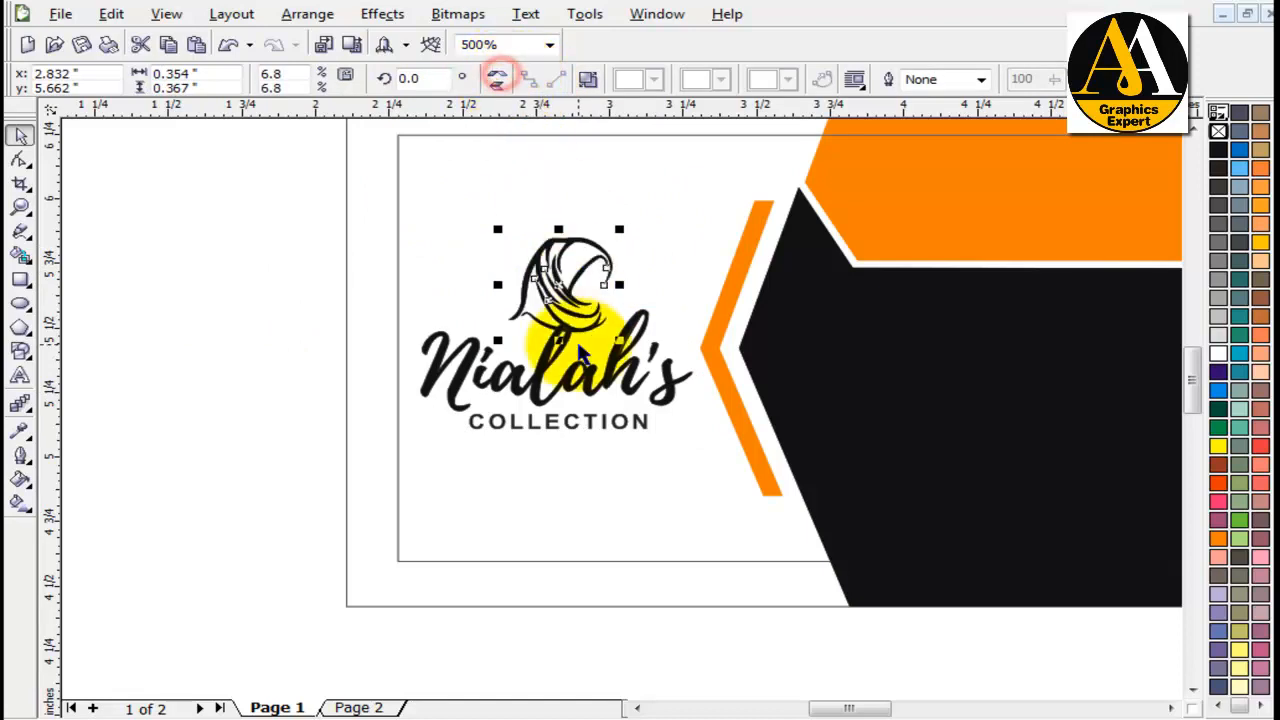
# Step: Enlarge the head-scarf icon to about 0.43 by 0.44 inch and raise it slightly above the Nialah's lettering
pyautogui.scroll(1, 590, 284)
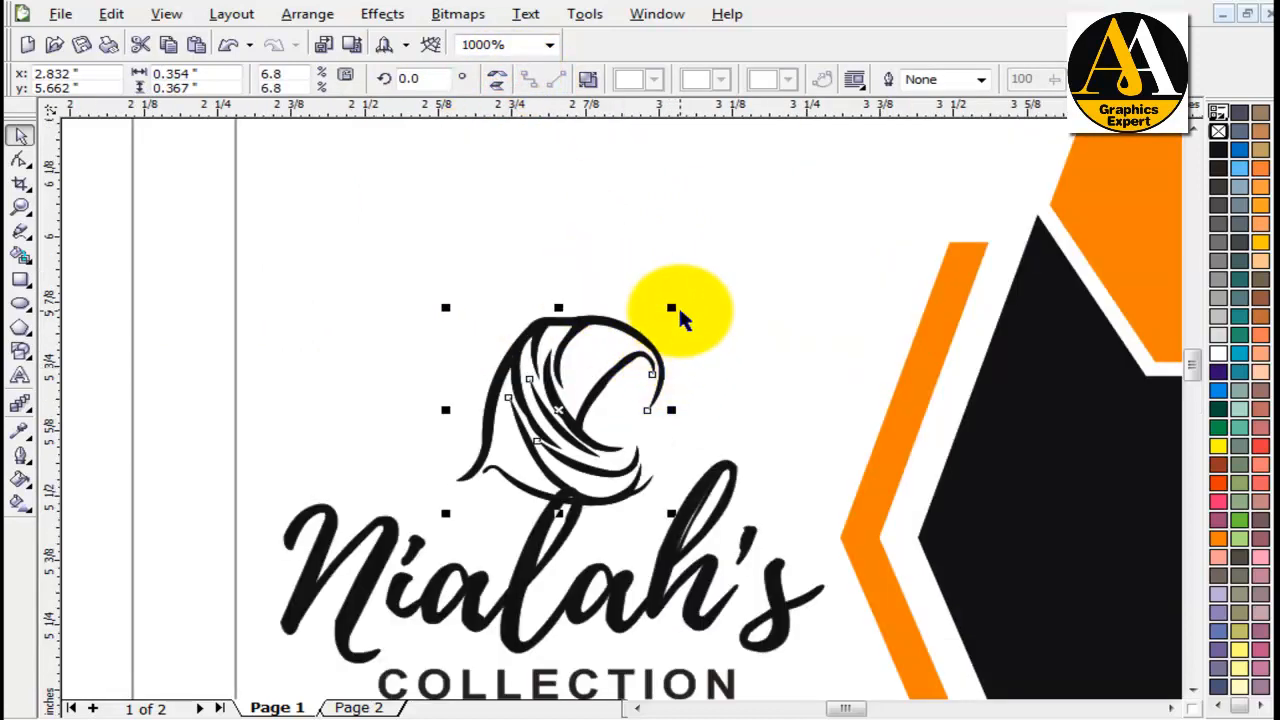
pyautogui.moveTo(671, 307); pyautogui.dragTo(692, 278)
pyautogui.moveTo(565, 315); pyautogui.dragTo(560, 288)
pyautogui.scroll(-2, 600, 386)
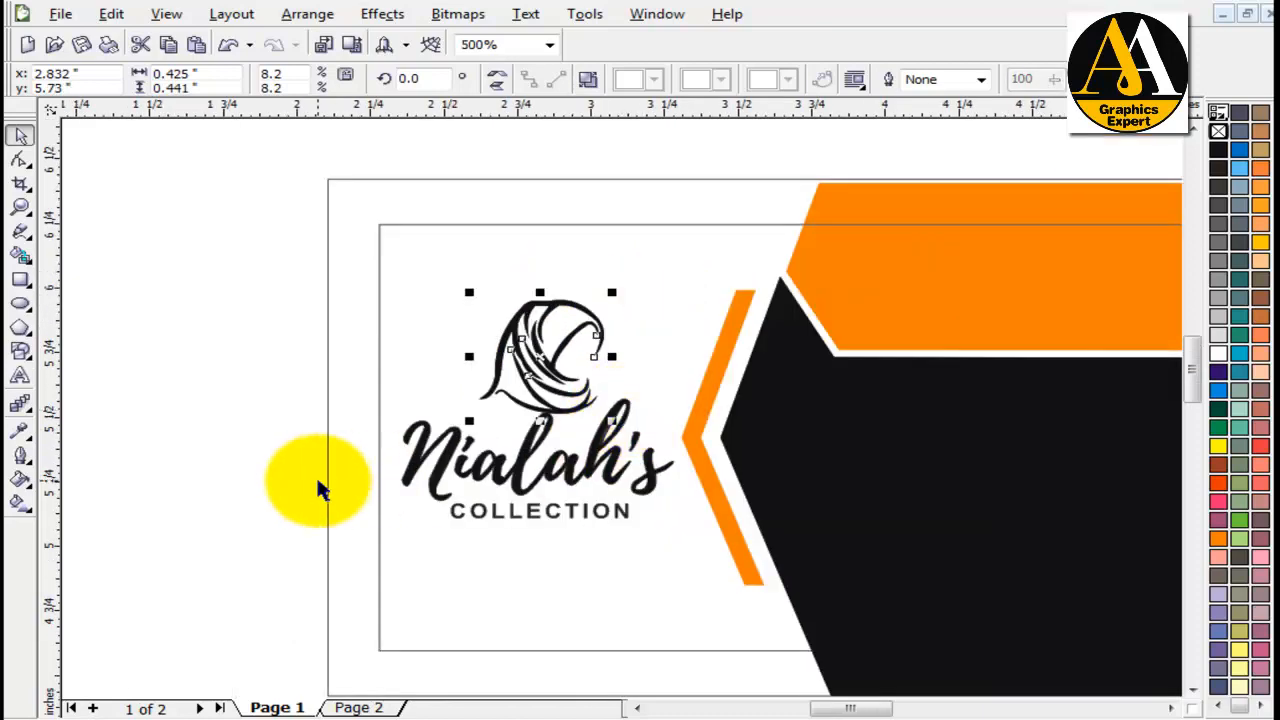
pyautogui.click(245, 487)
# Step: Fill the Nialah's lettering with orange and remove its outline
pyautogui.click(632, 474)
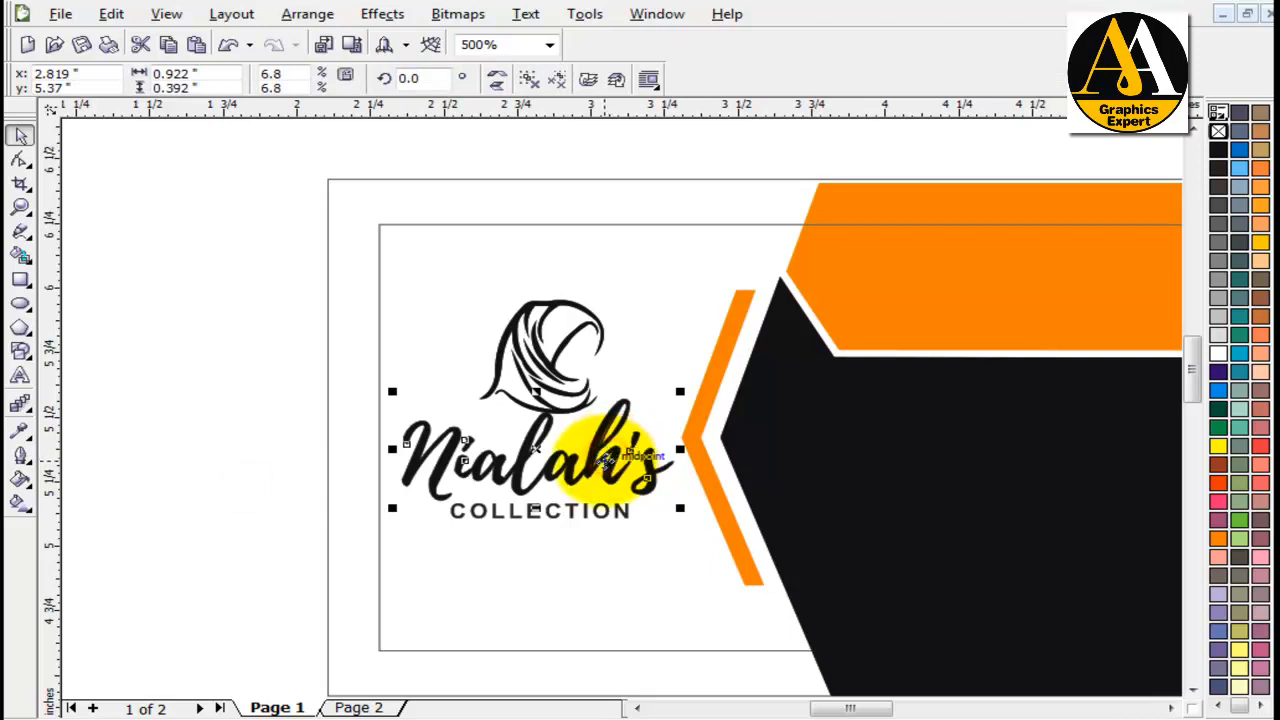
pyautogui.click(1222, 539)
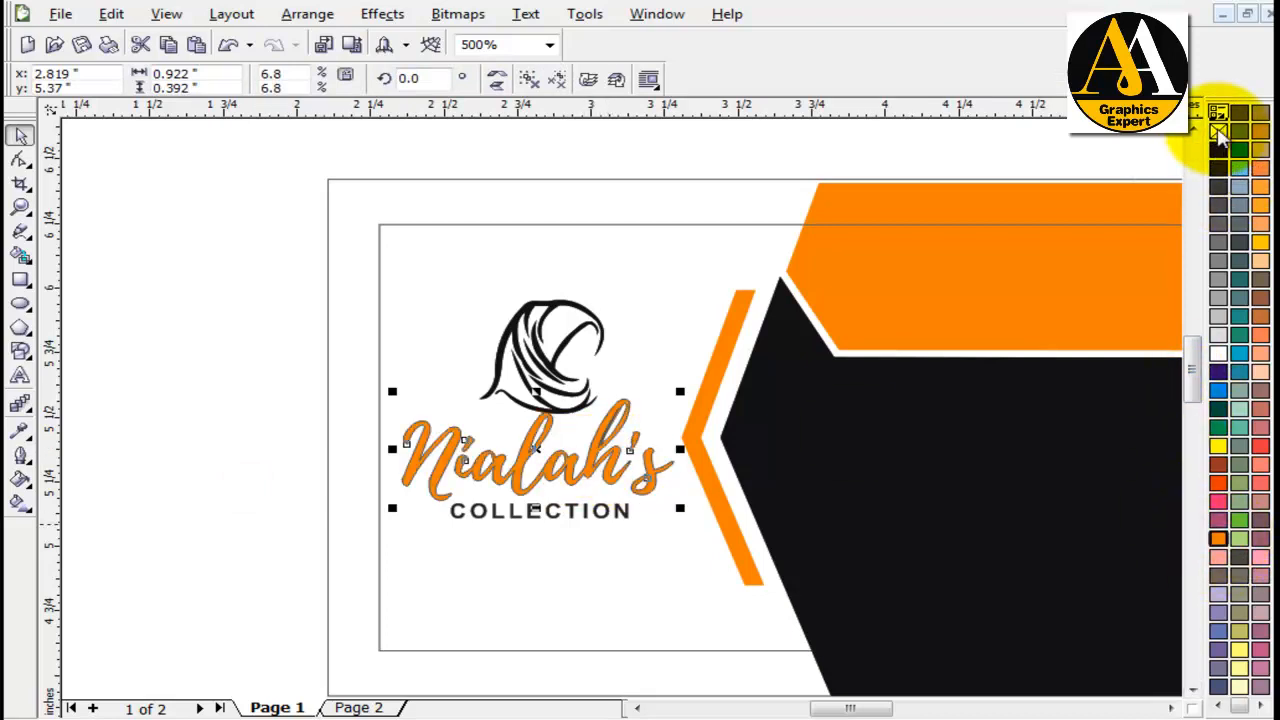
pyautogui.rightClick(1218, 132)
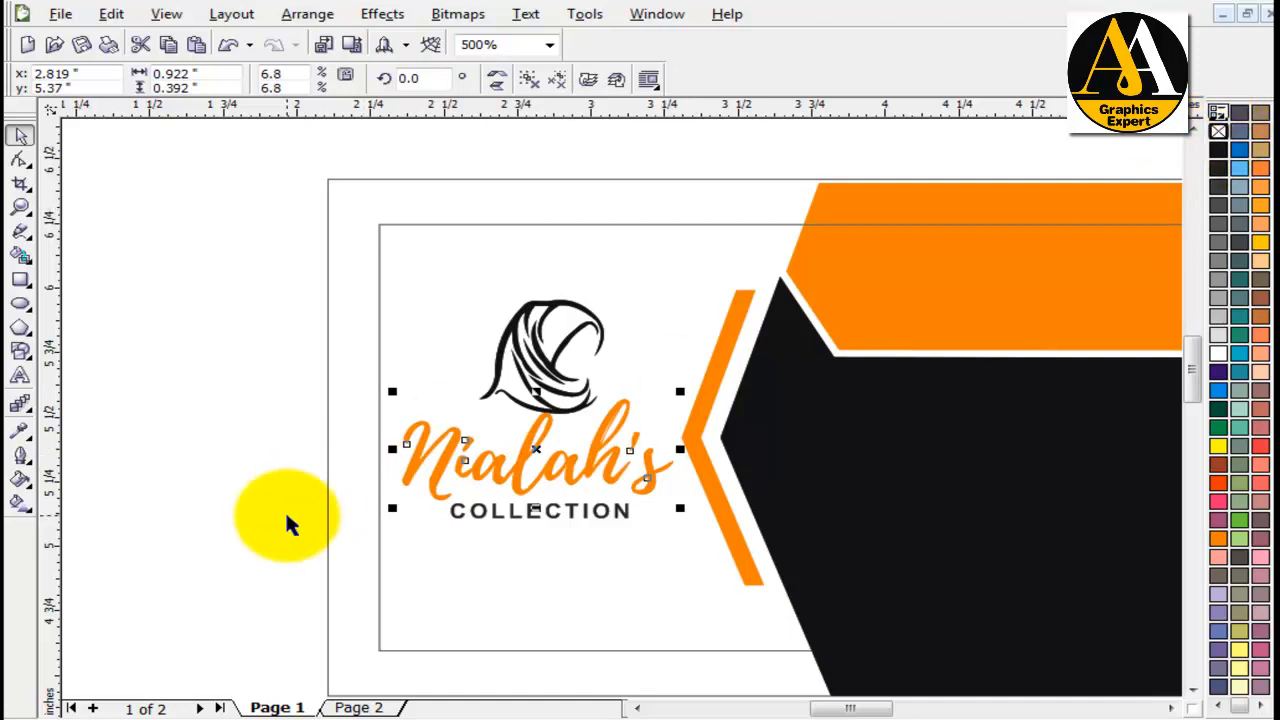
pyautogui.click(234, 558)
# Step: Shrink the COLLECTION text to about 4.3 pt and place it beneath the end of the Nialah's lettering
pyautogui.click(545, 512)
pyautogui.scroll(1, 545, 512)
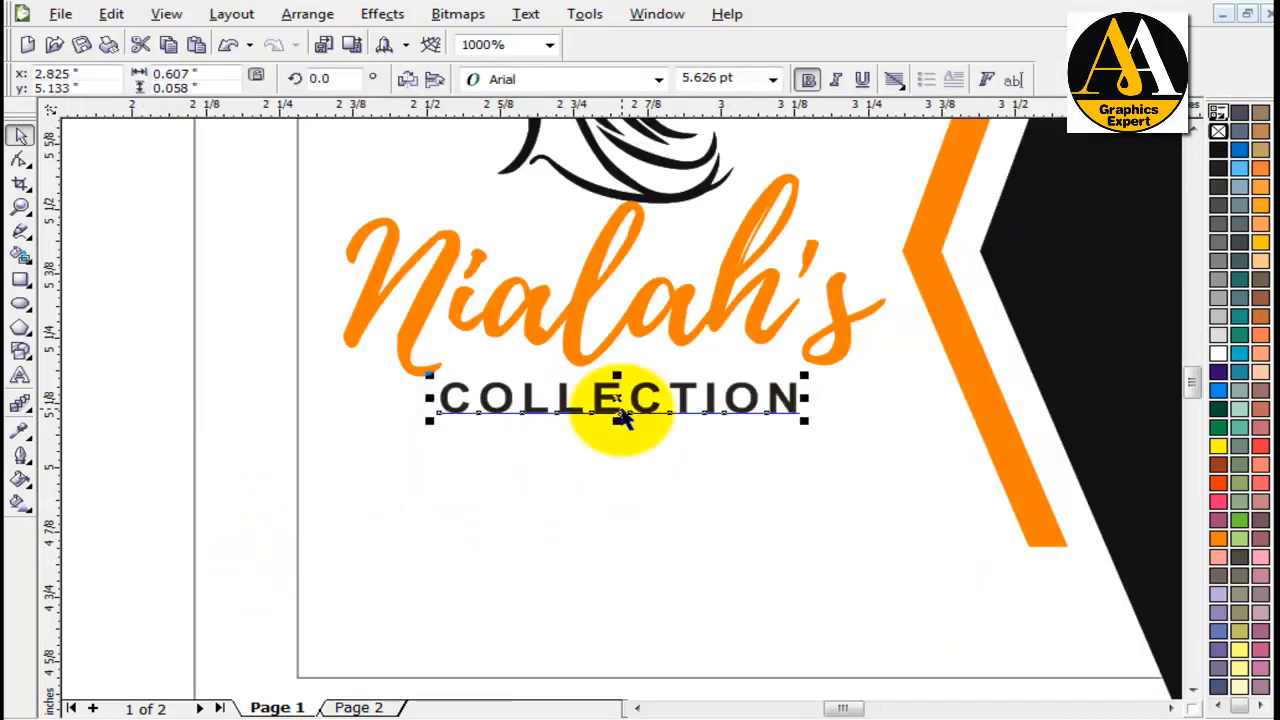
pyautogui.moveTo(808, 420); pyautogui.dragTo(762, 422)
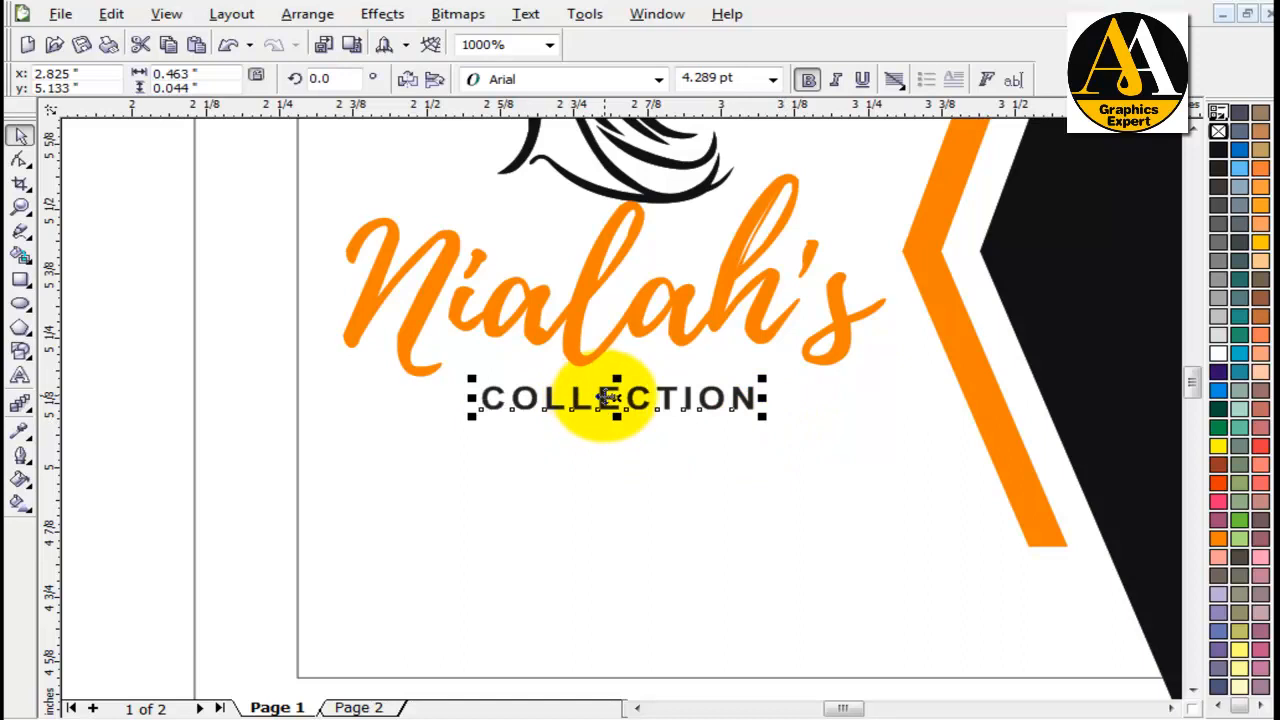
pyautogui.moveTo(609, 397); pyautogui.dragTo(706, 384)
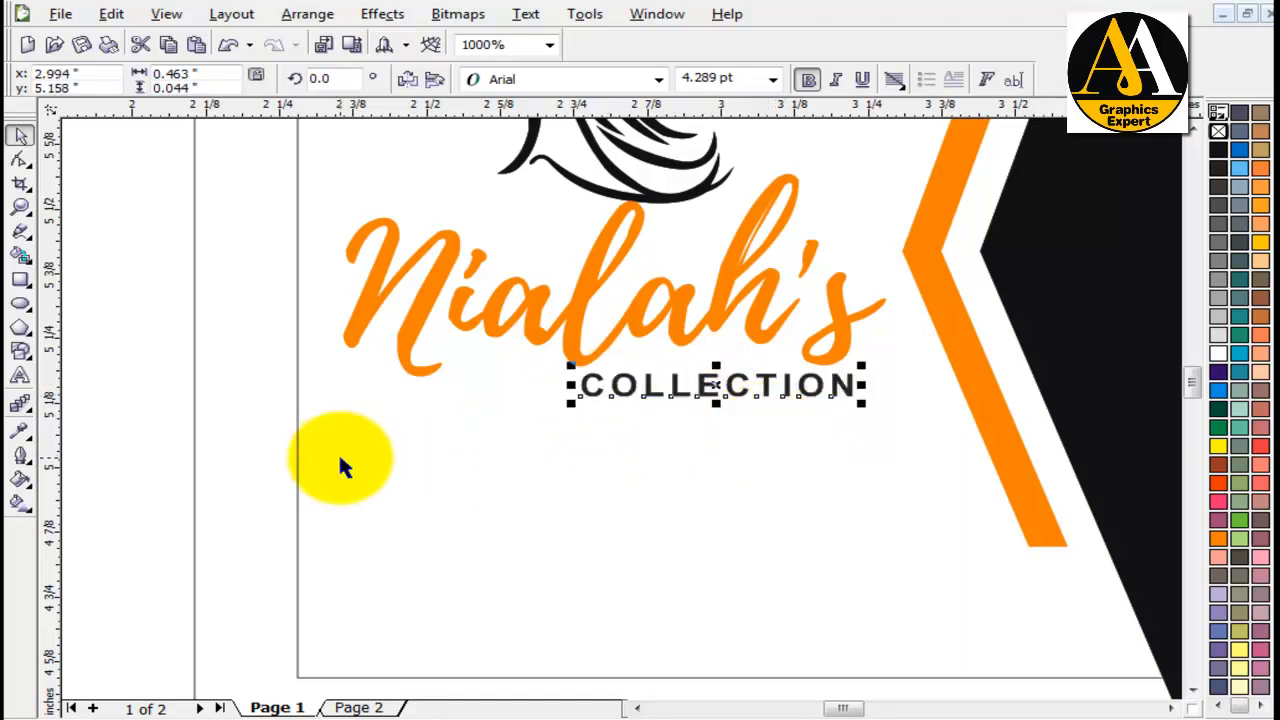
pyautogui.click(136, 452)
# Step: Draw a thin horizontal rectangle about 0.88 by 0.011 inch beneath the COLLECTION text
pyautogui.click(24, 284)
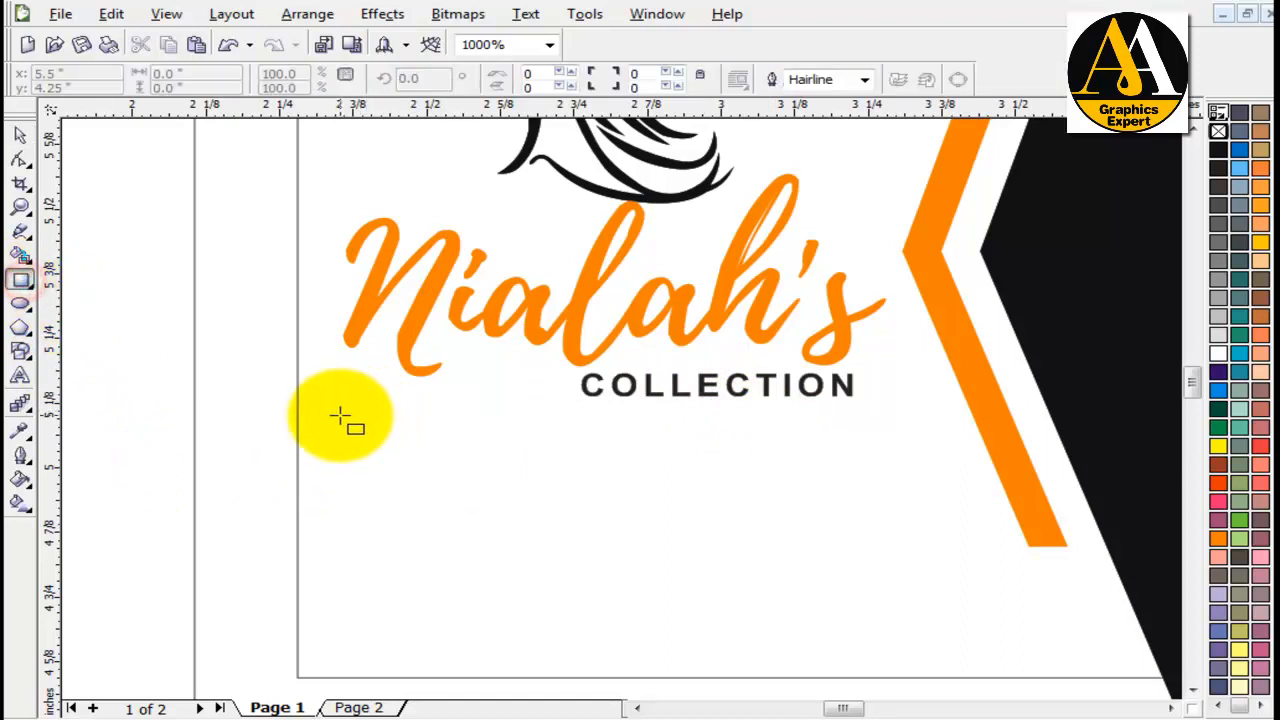
pyautogui.moveTo(338, 418); pyautogui.dragTo(859, 420)
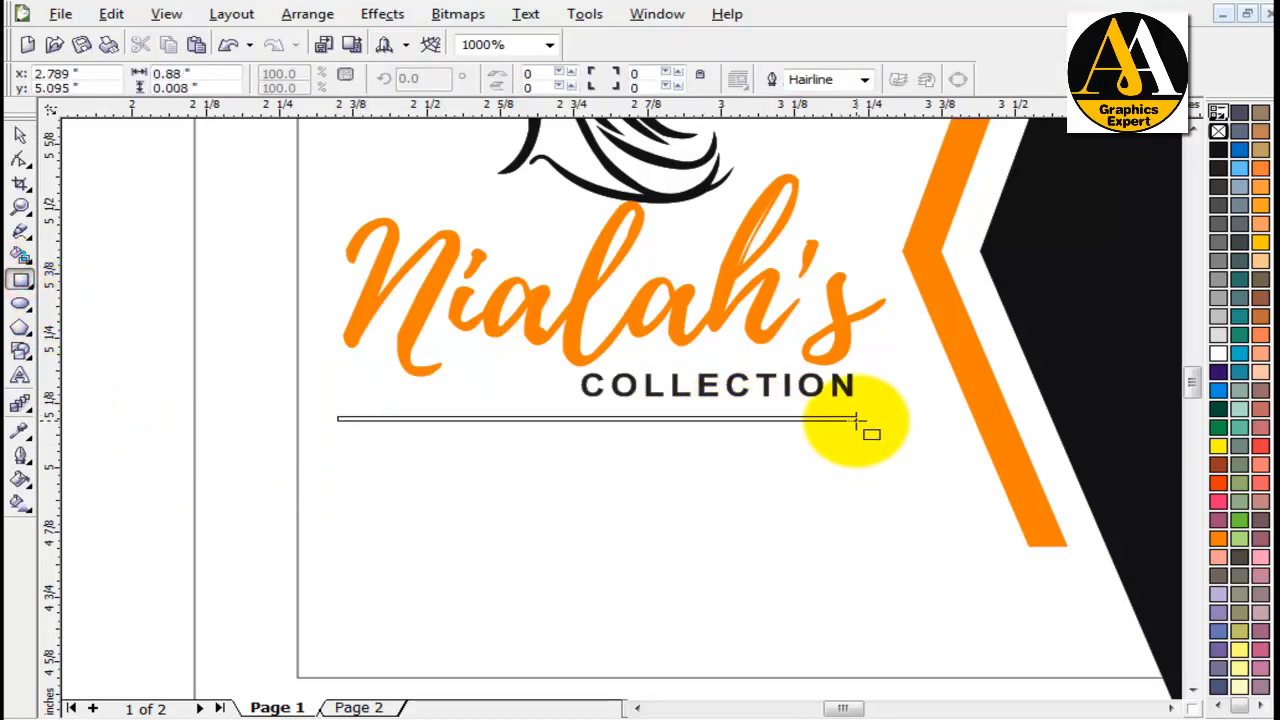
pyautogui.moveTo(856, 420); pyautogui.dragTo(857, 421)
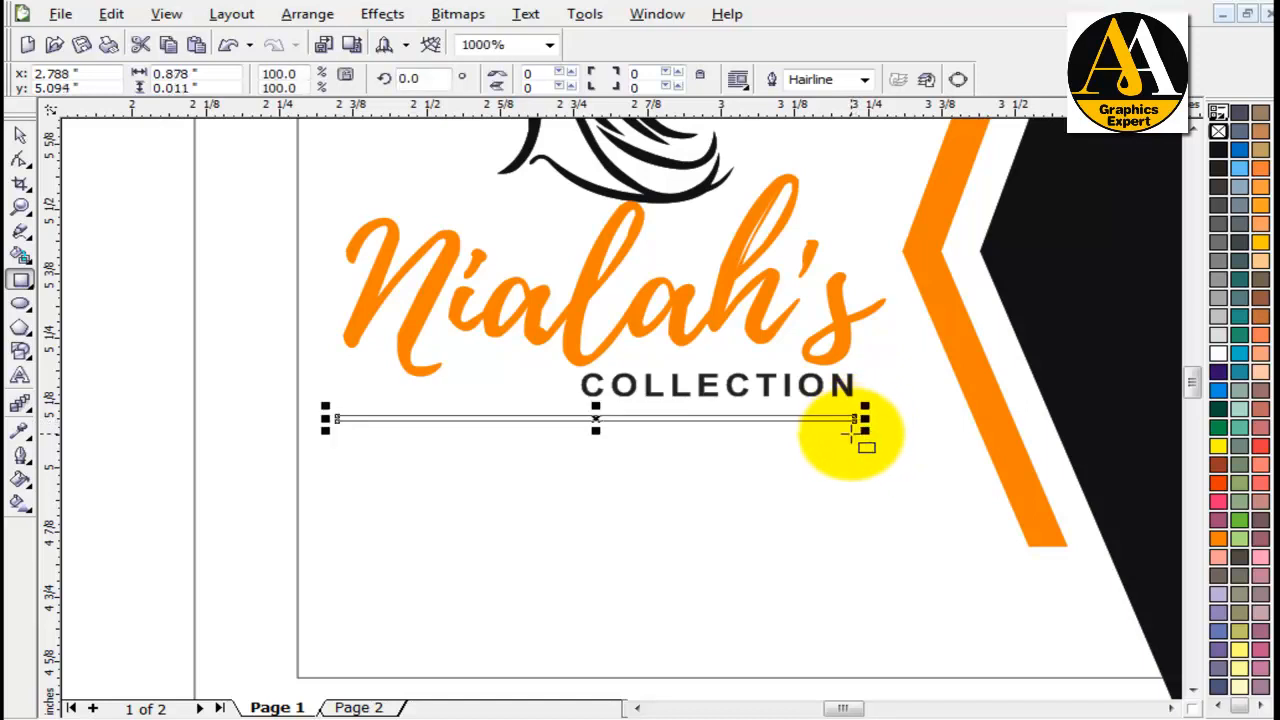
# Step: Fill the thin rectangle with orange and remove its outline
pyautogui.click(1220, 541)
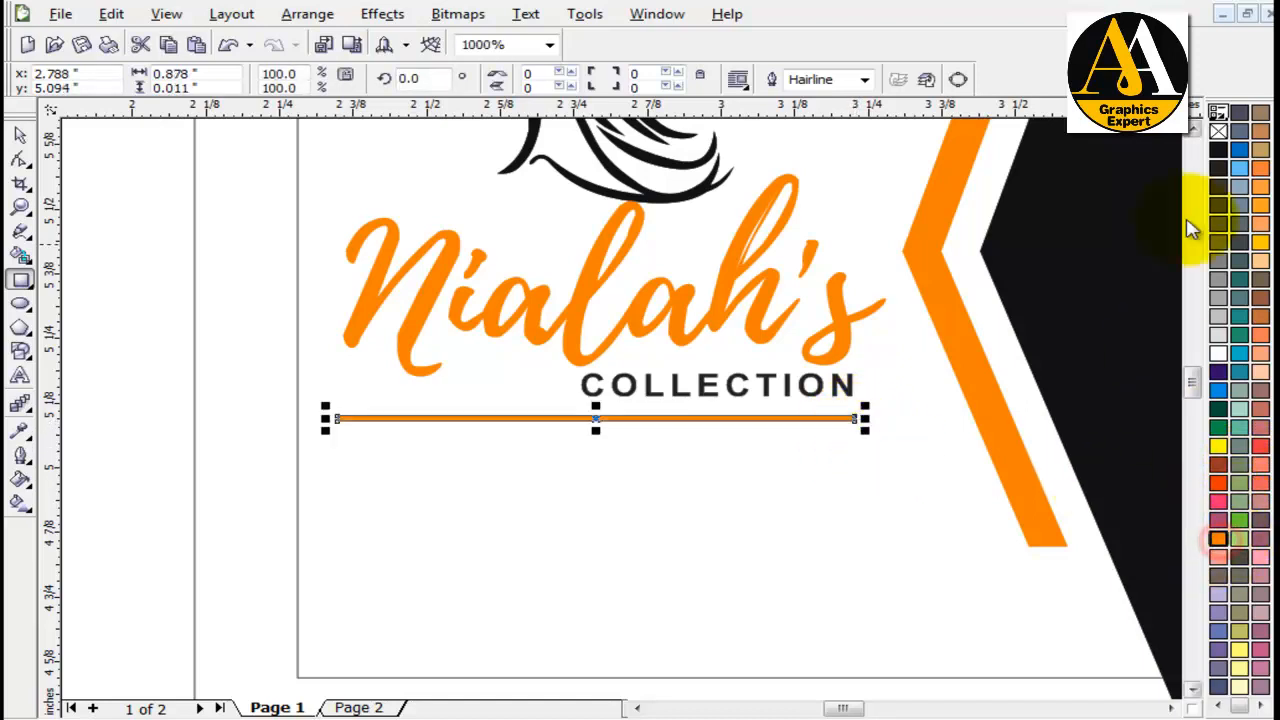
pyautogui.rightClick(1219, 133)
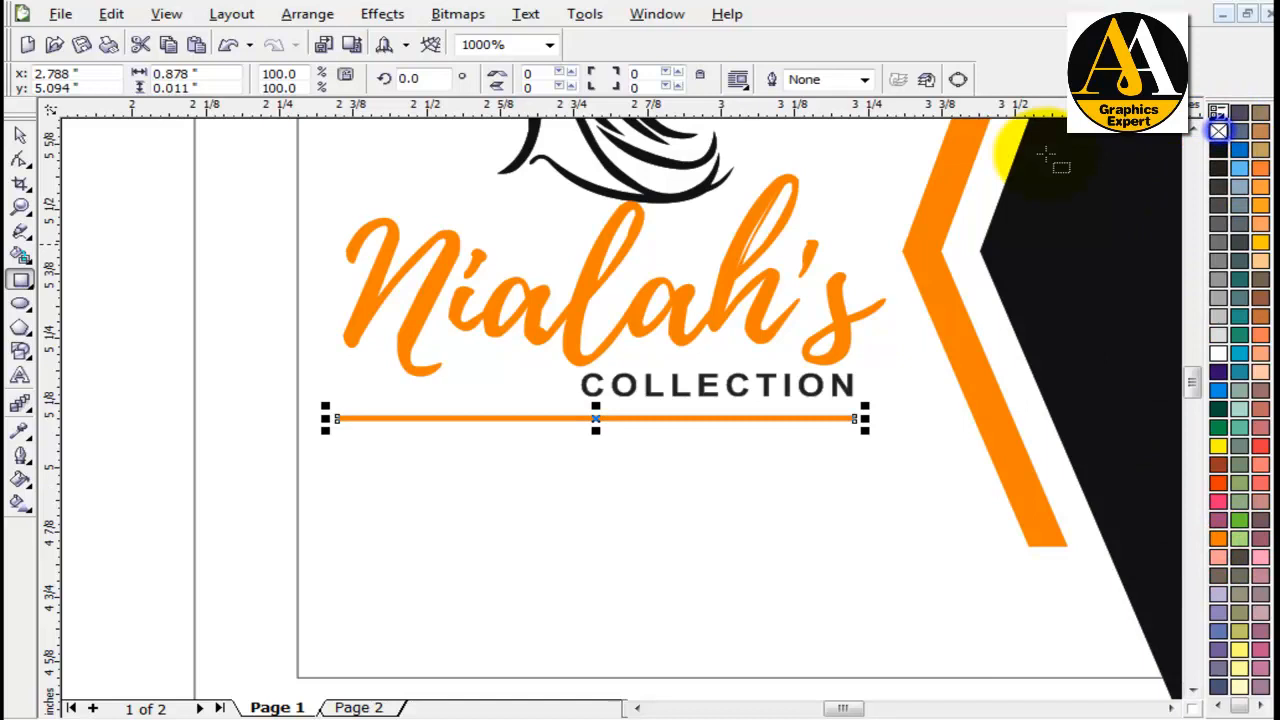
pyautogui.click(22, 136)
pyautogui.click(120, 345)
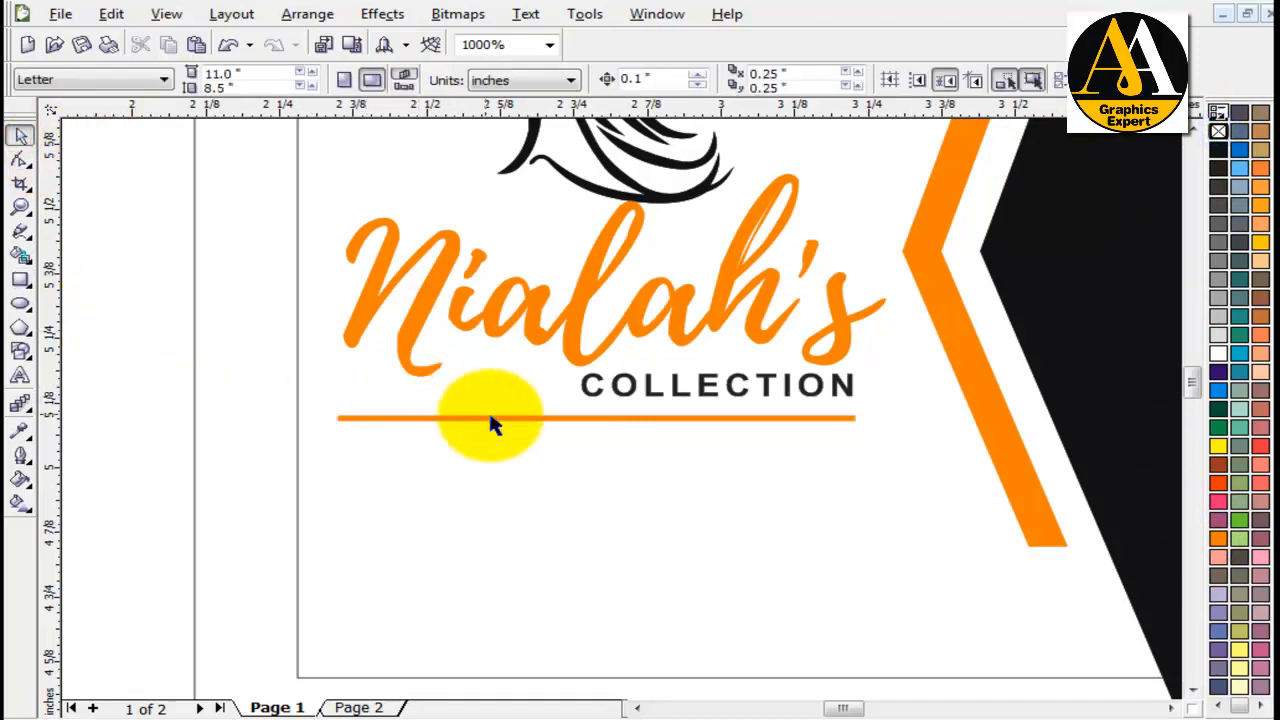
pyautogui.click(525, 419)
pyautogui.press('Up')
pyautogui.press('Down')
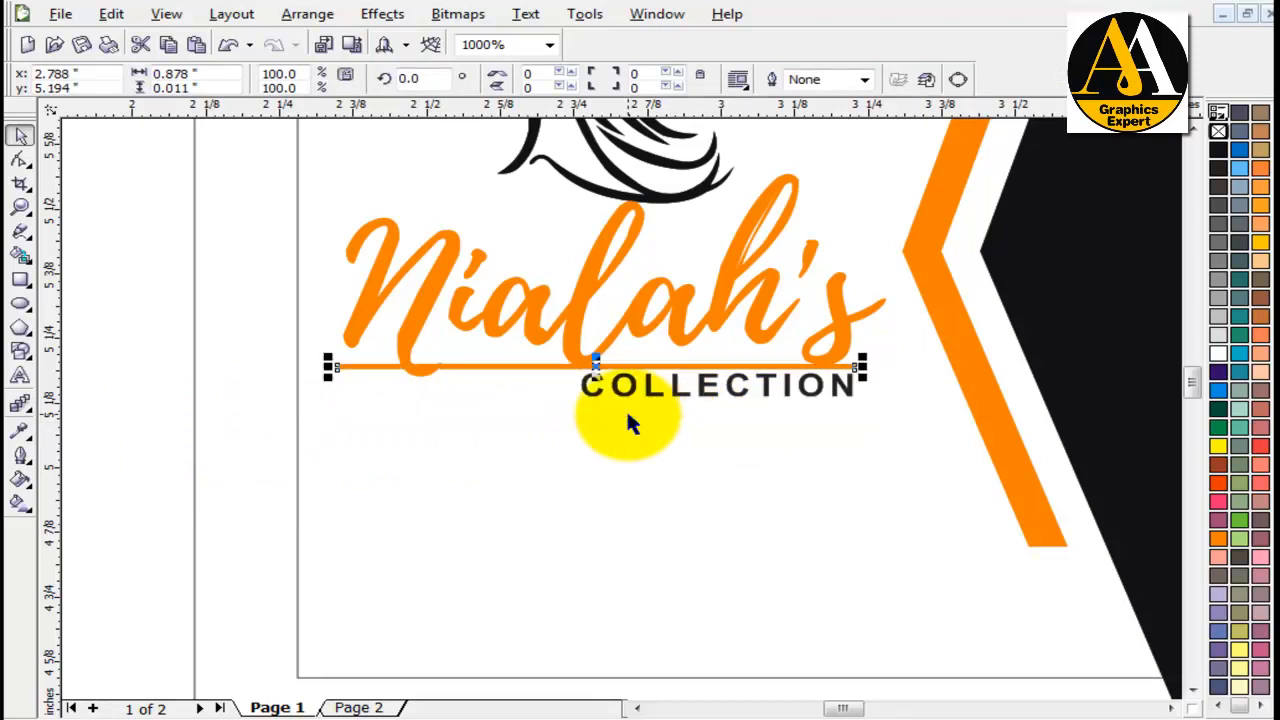
pyautogui.press('Down')
pyautogui.press('Up')
pyautogui.press('Down')
pyautogui.press('Up')
pyautogui.press('Down')
pyautogui.click(146, 480)
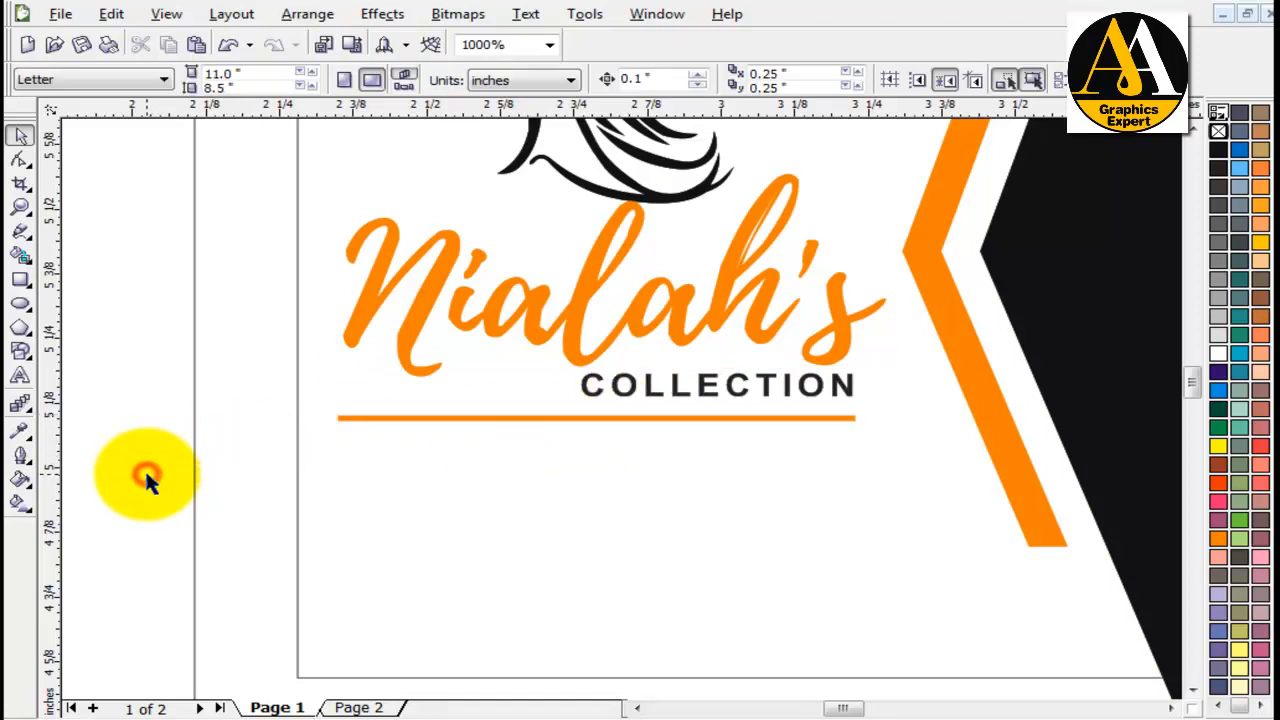
# Step: Set the nudge distance to 0.01 inch and raise the thin orange line 0.03 inch towards the COLLECTION text
pyautogui.click(637, 79)
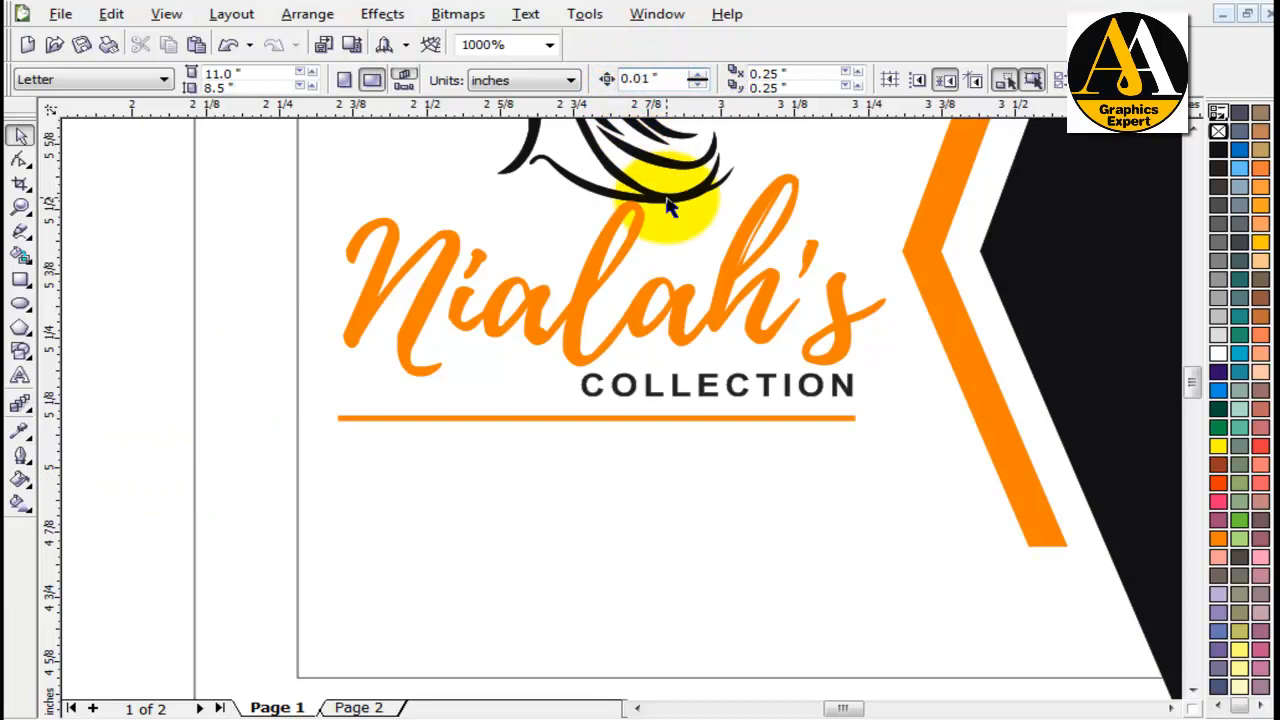
pyautogui.click(721, 421)
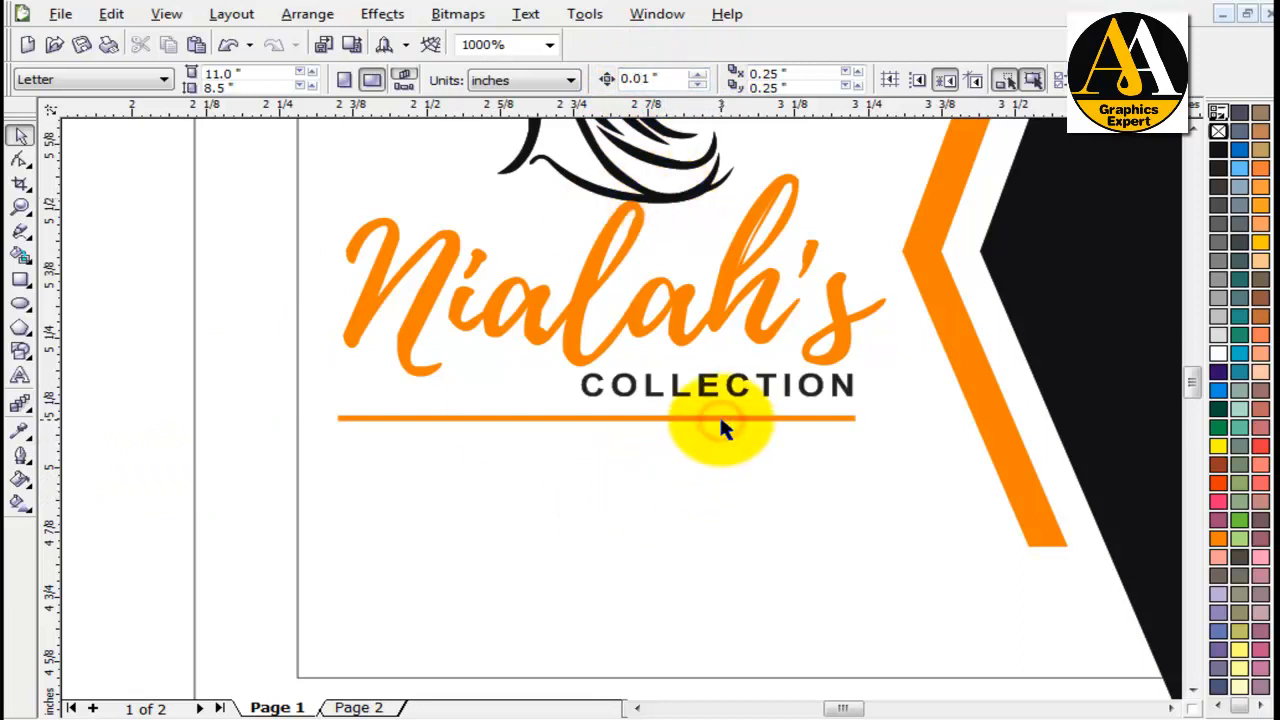
pyautogui.press('Up')
pyautogui.press('Up')
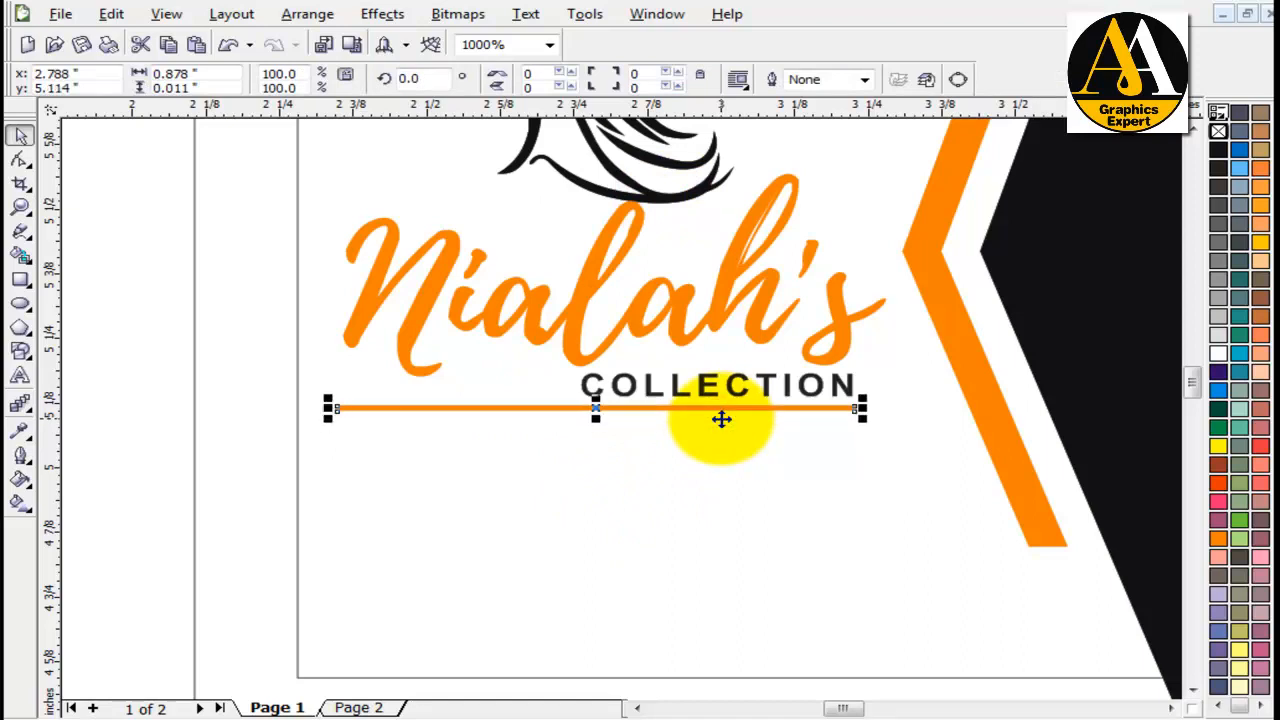
pyautogui.press('Up')
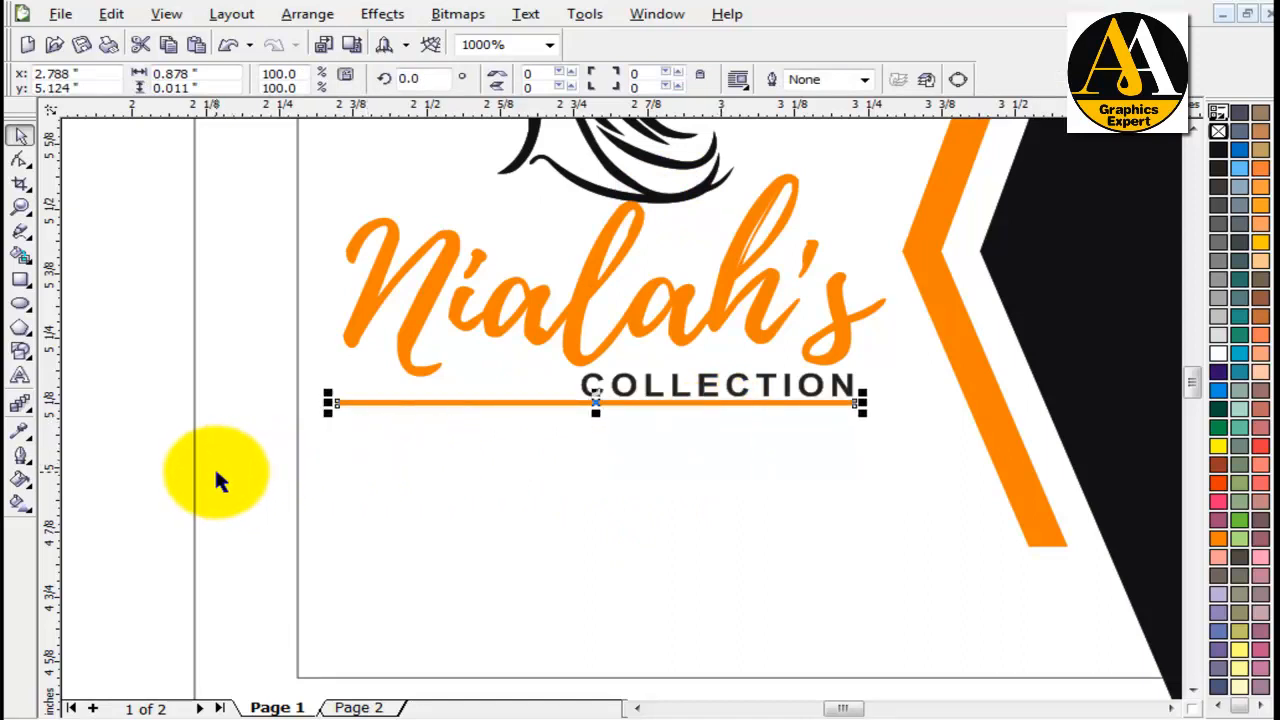
pyautogui.click(131, 466)
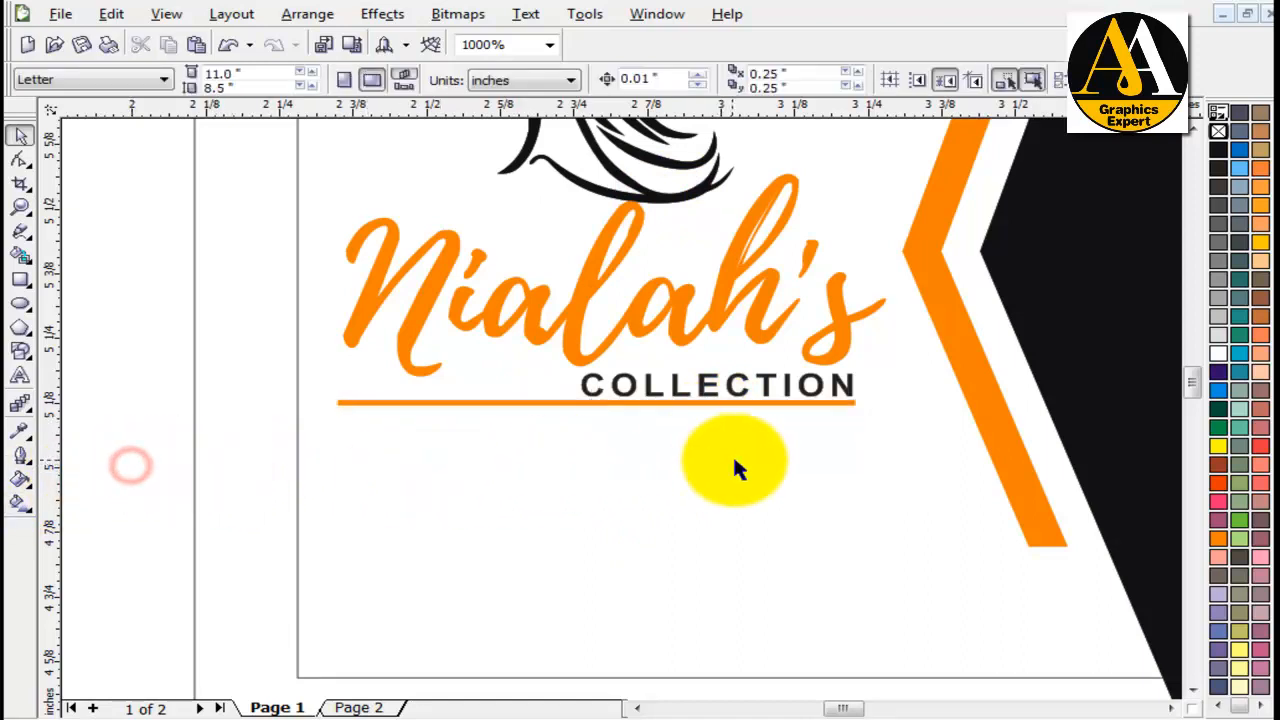
# Step: Move the ART EXPERTS text beneath the logo's orange line and nudge it up 0.05 inch close to the line
pyautogui.scroll(-1, 755, 466)
pyautogui.press('F4')
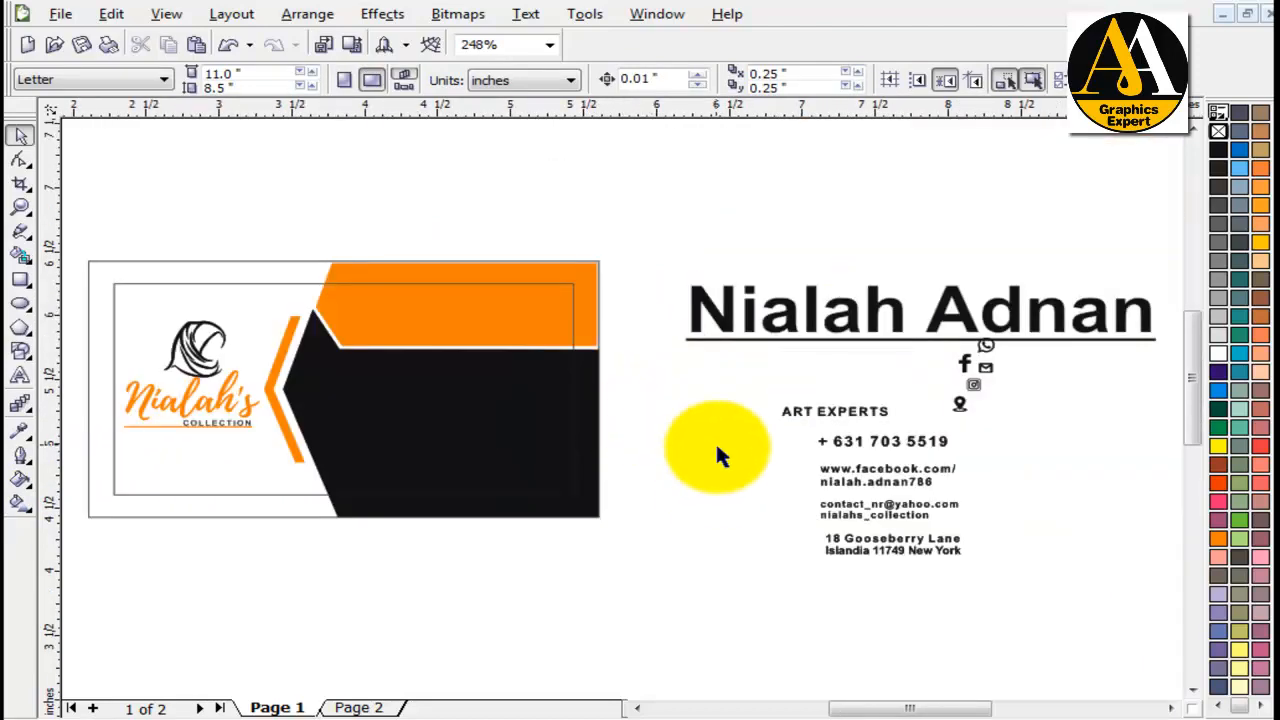
pyautogui.click(702, 473)
pyautogui.moveTo(848, 420); pyautogui.dragTo(193, 445)
pyautogui.hotkey('shift', 'F2')
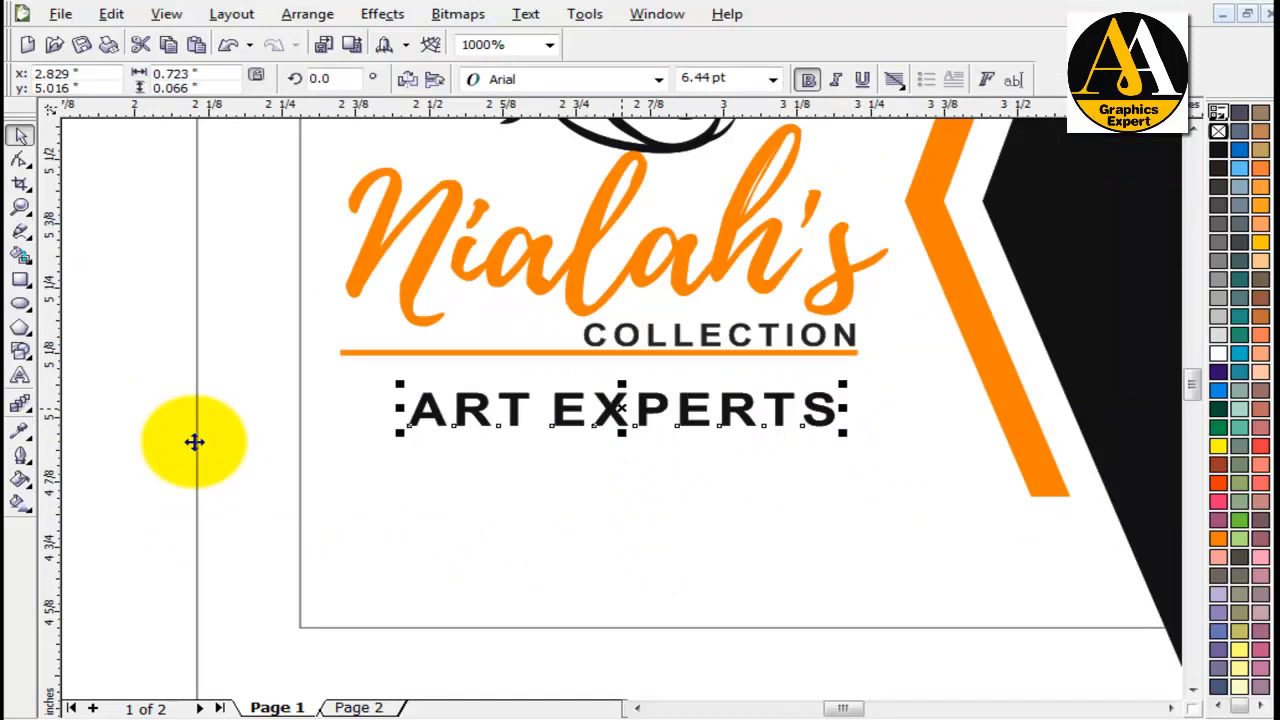
pyautogui.press('Up')
pyautogui.press('Up')
pyautogui.press('Up')
pyautogui.press('Up')
pyautogui.press('Up')
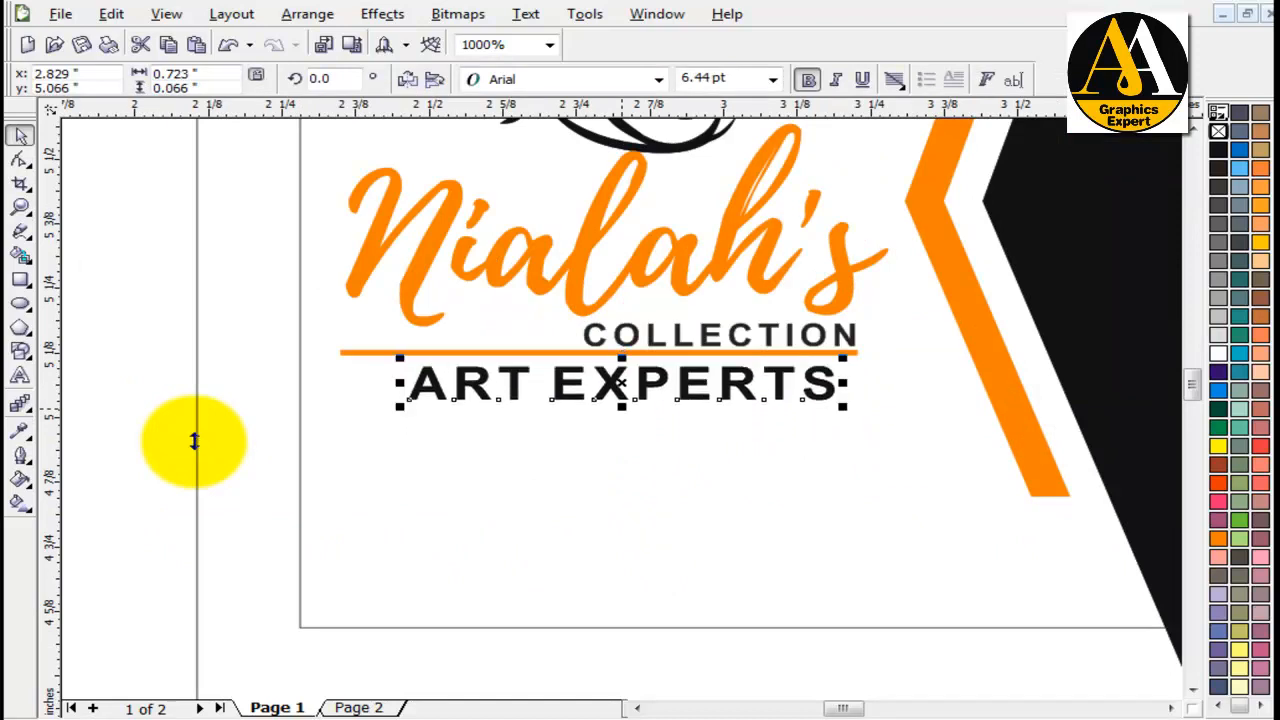
pyautogui.click(151, 568)
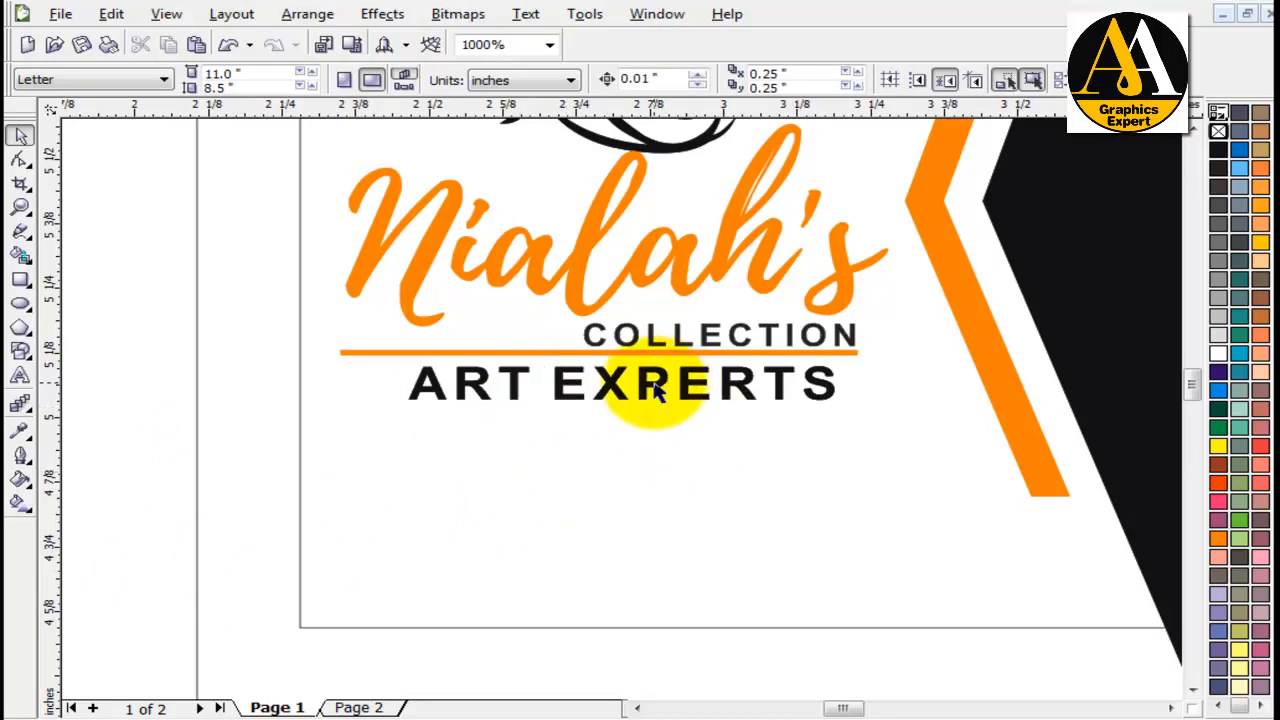
pyautogui.scroll(-2, 800, 390)
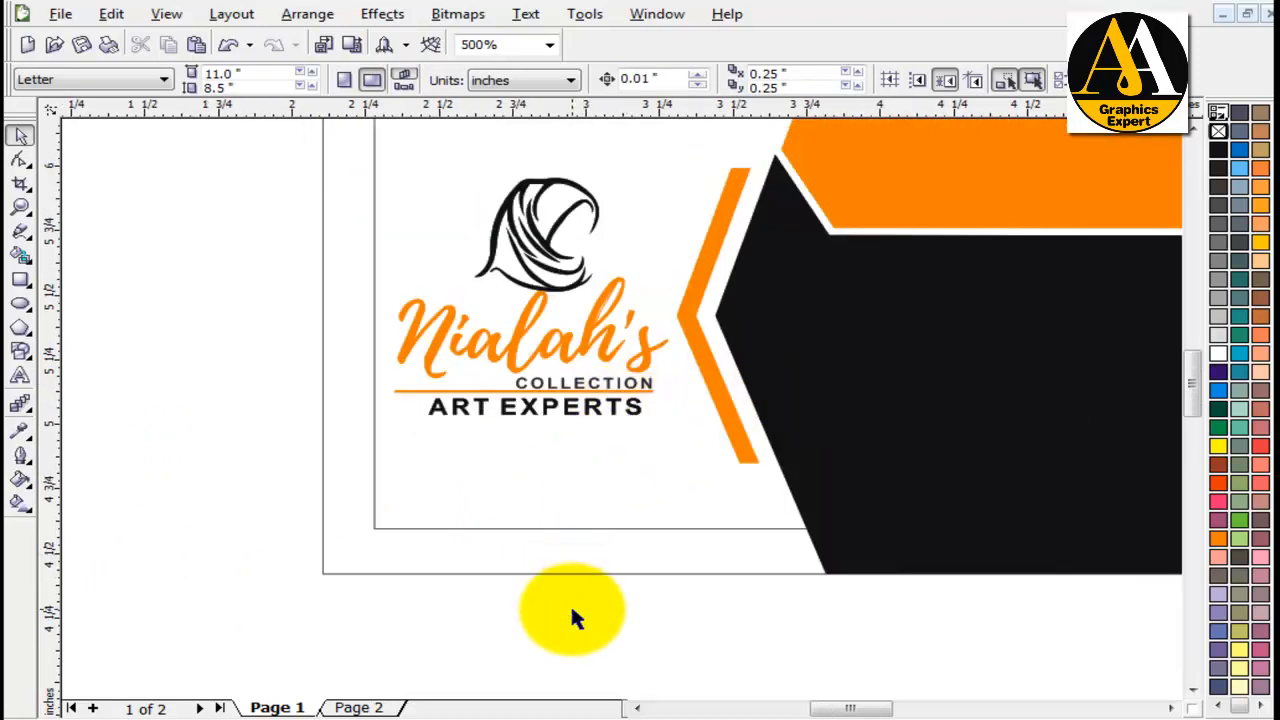
pyautogui.scroll(-2, 572, 613)
pyautogui.click(420, 583)
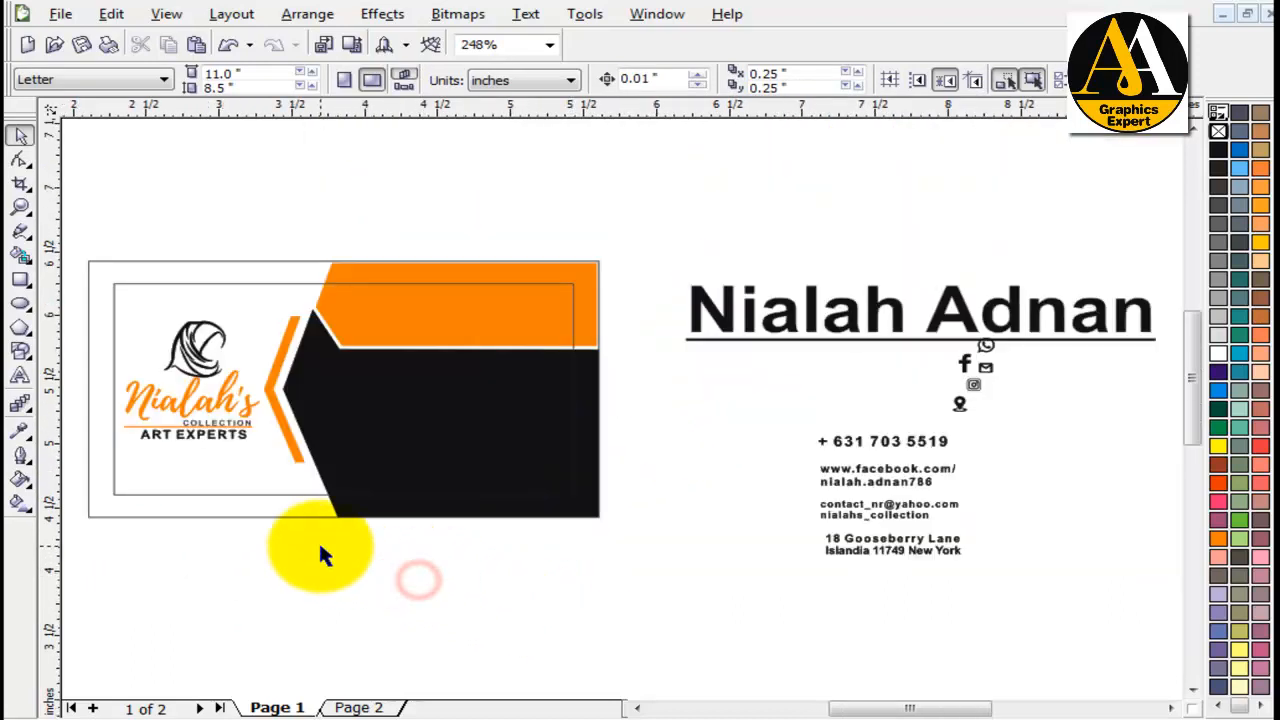
pyautogui.click(202, 437)
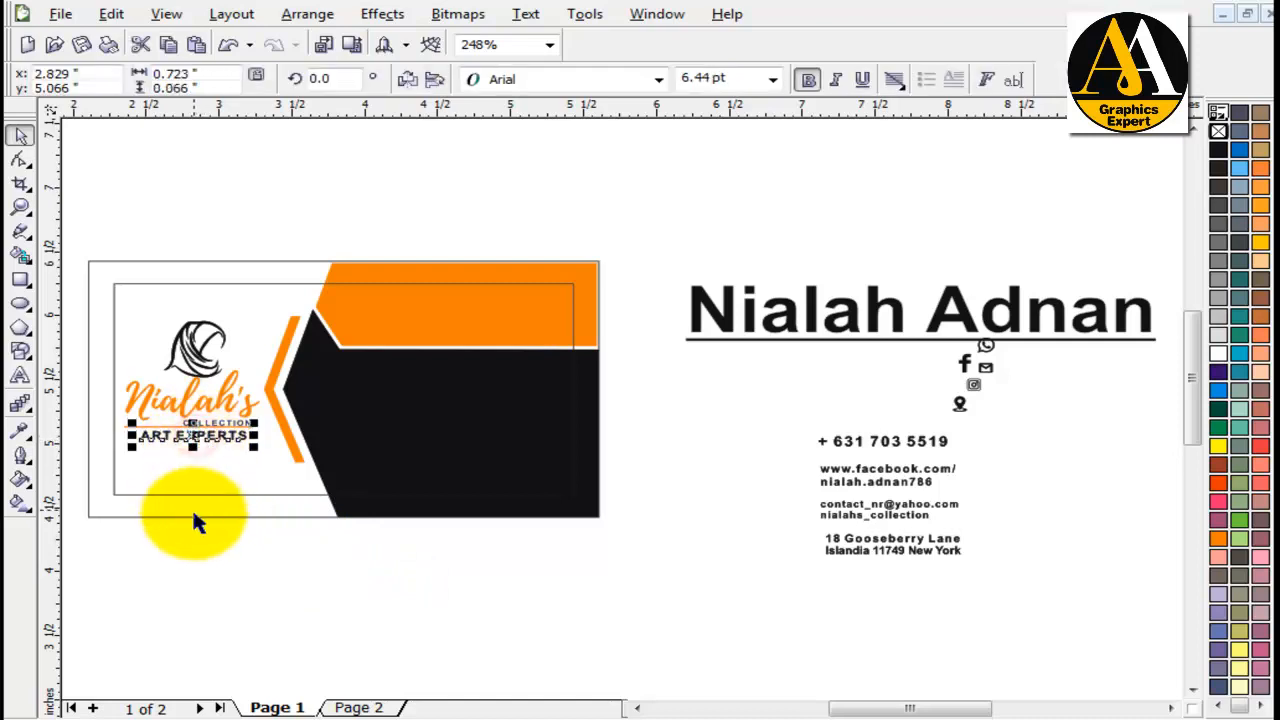
pyautogui.click(232, 556)
pyautogui.click(489, 609)
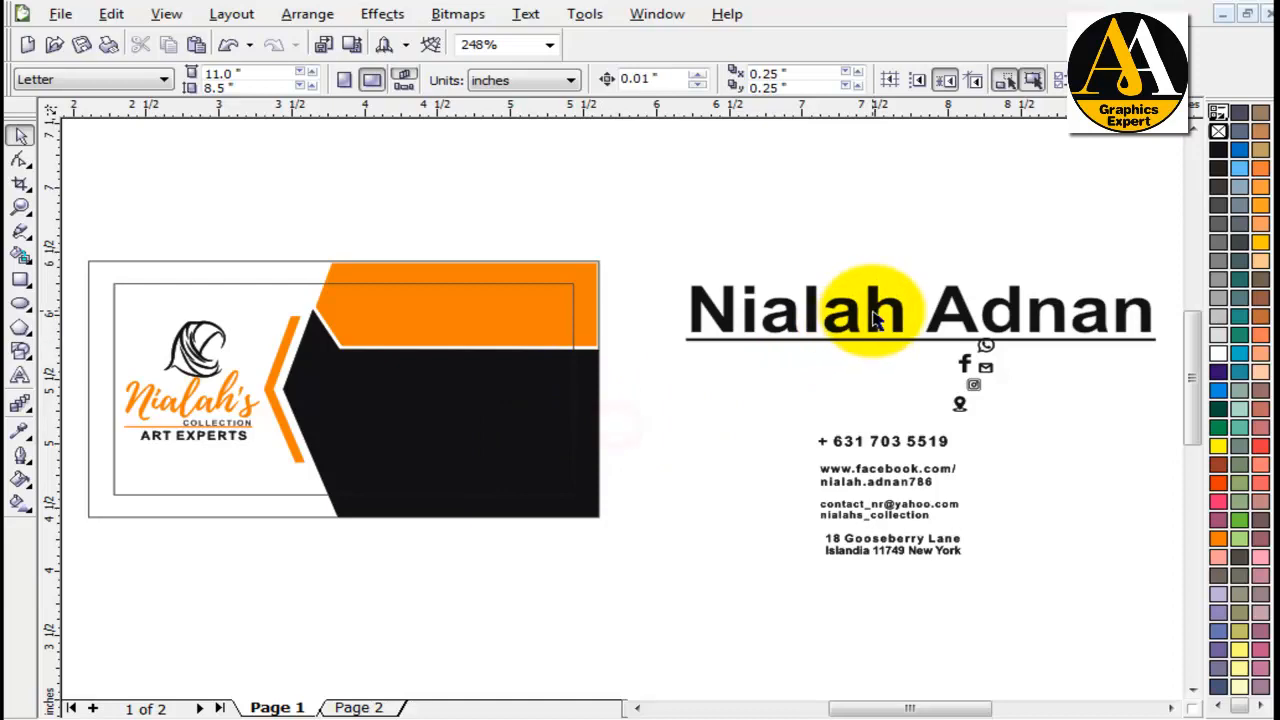
# Step: Move the cardholder's name onto the card's orange band and shrink it to about 17 pt so it fits inside
pyautogui.moveTo(875, 312); pyautogui.dragTo(520, 310)
pyautogui.scroll(1, 520, 333)
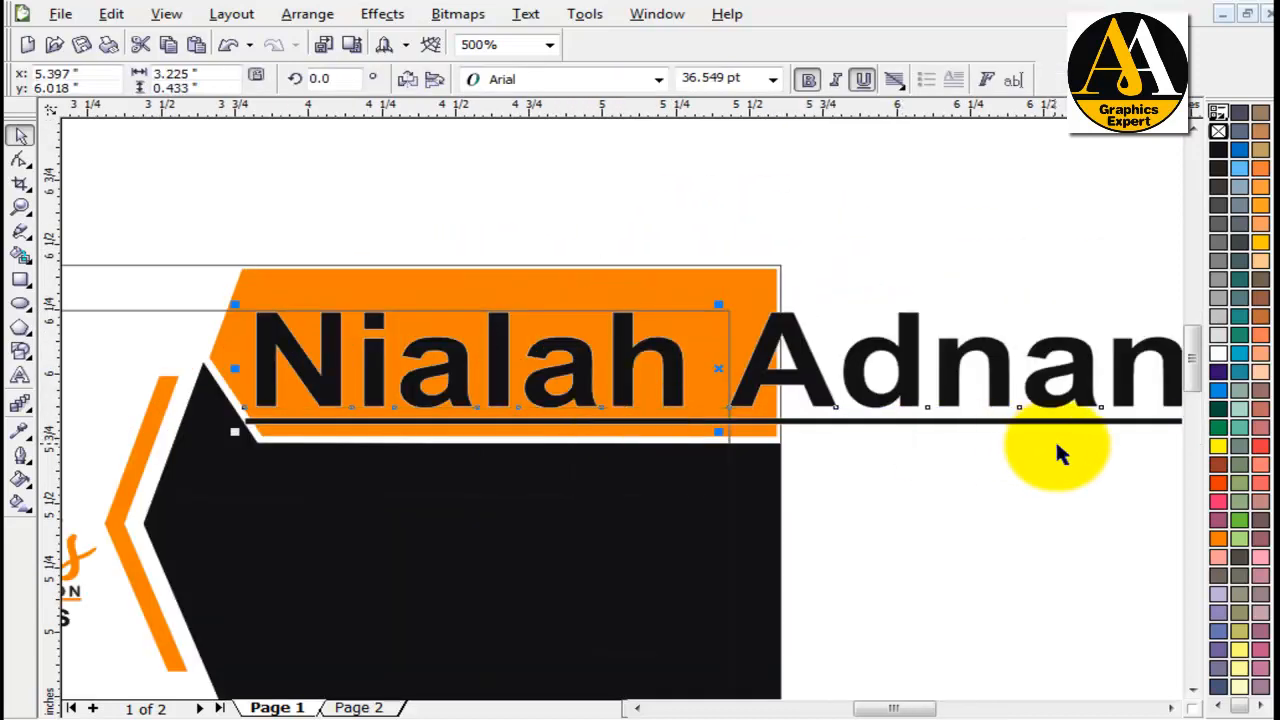
pyautogui.moveTo(231, 434); pyautogui.dragTo(500, 400)
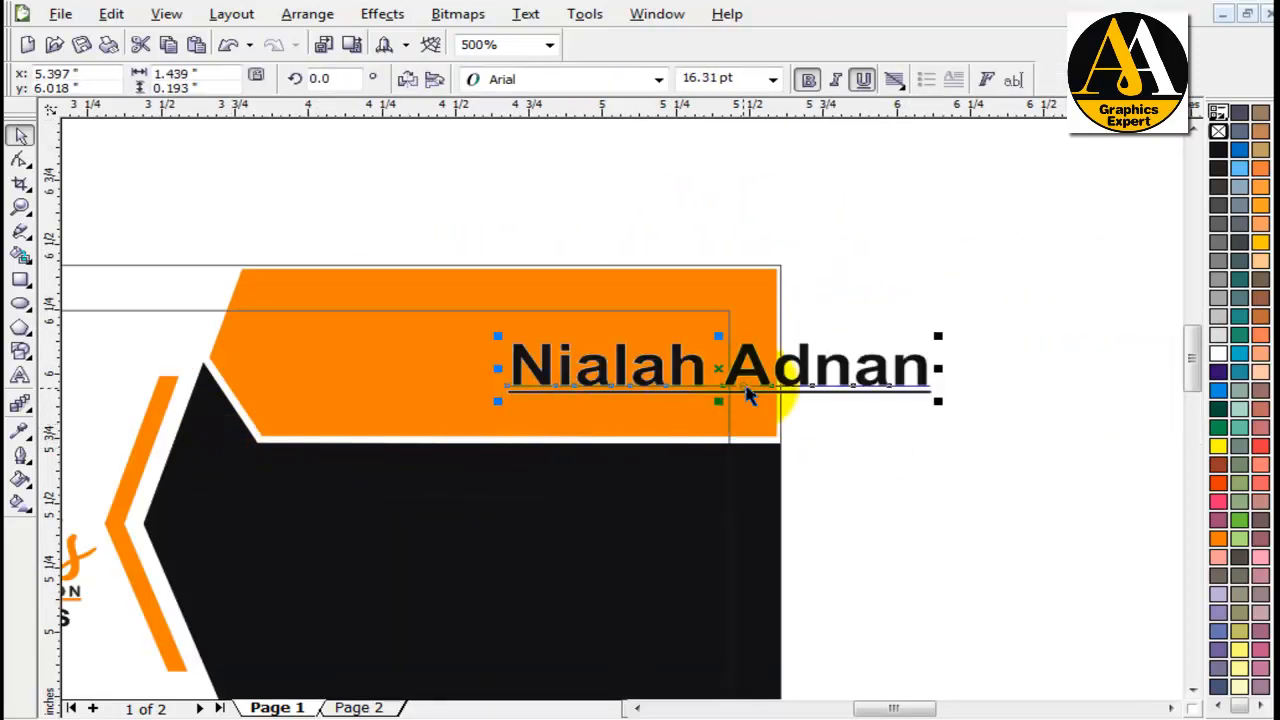
pyautogui.moveTo(749, 391); pyautogui.dragTo(528, 379)
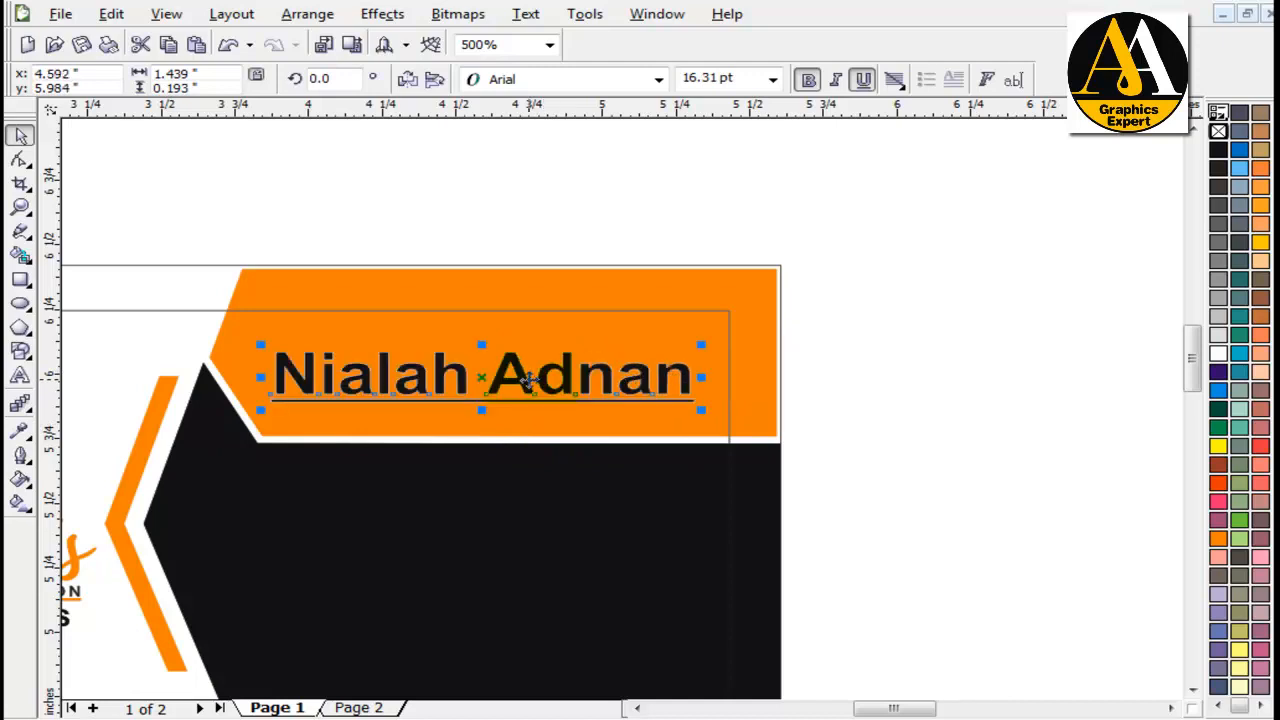
pyautogui.moveTo(700, 347); pyautogui.dragTo(670, 370)
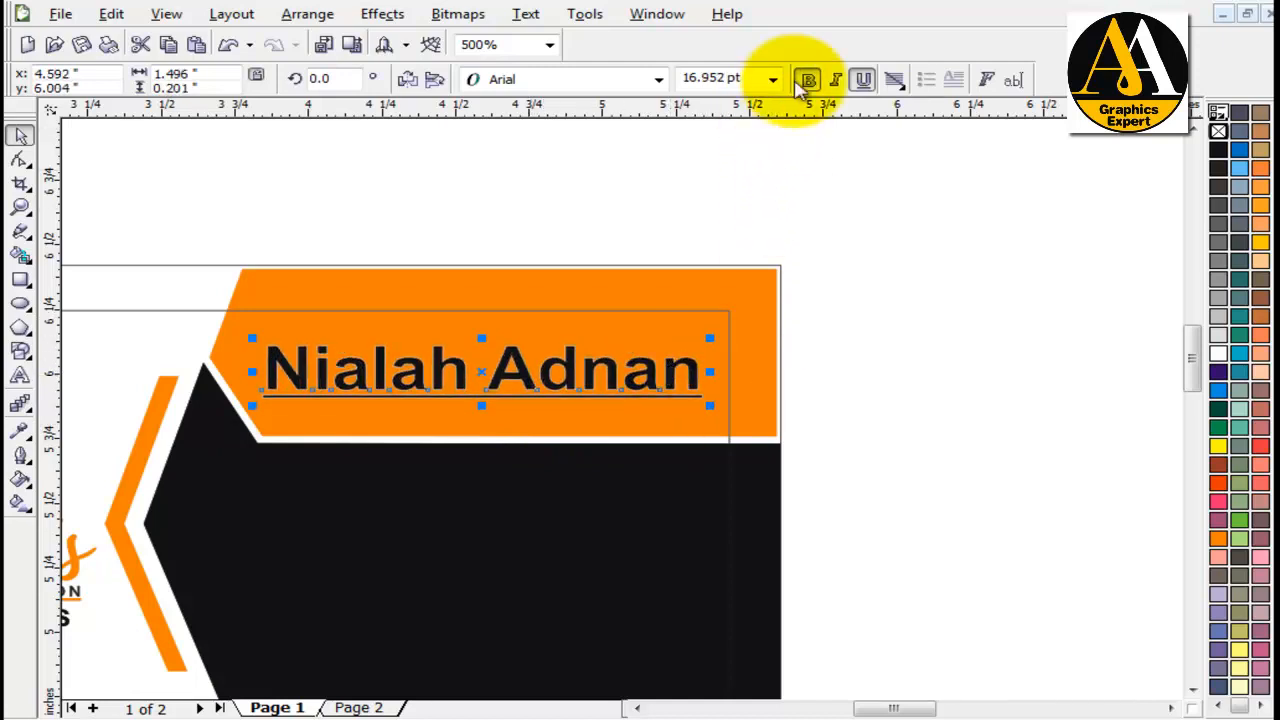
# Step: Fill the cardholder's name with white and move it slightly higher in the orange band
pyautogui.click(809, 82)
pyautogui.click(809, 82)
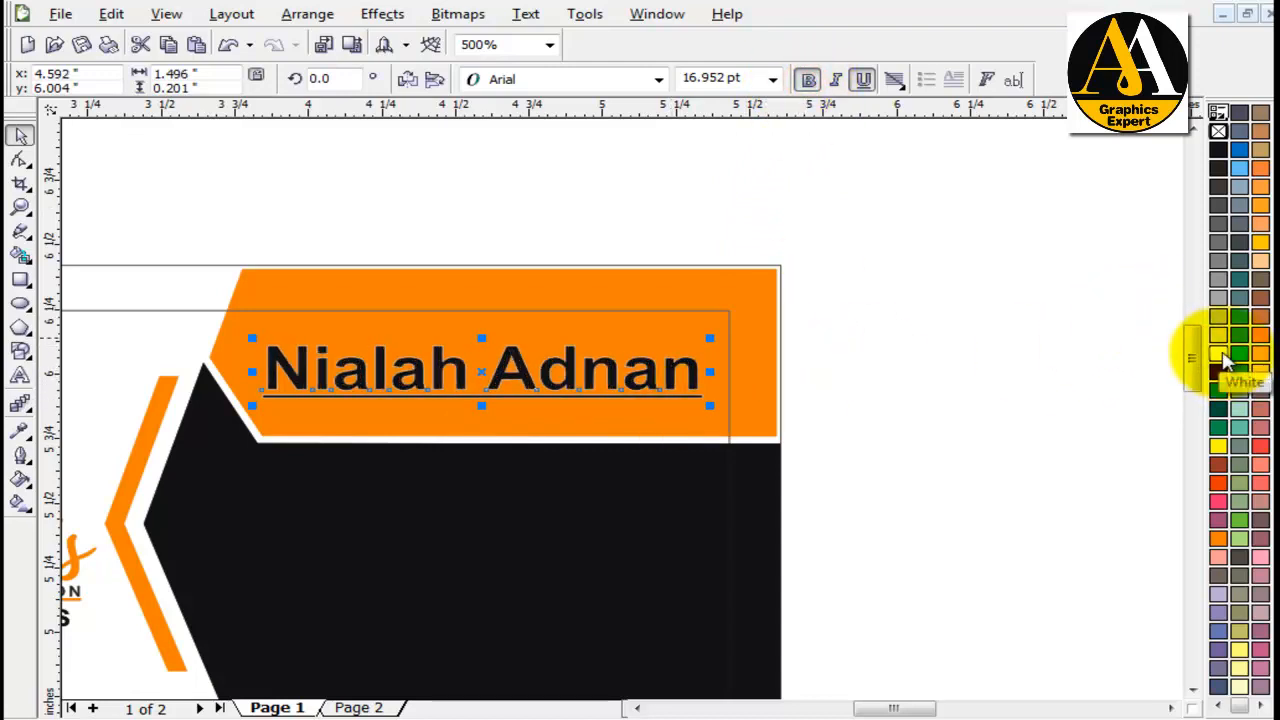
pyautogui.click(1226, 362)
pyautogui.click(906, 490)
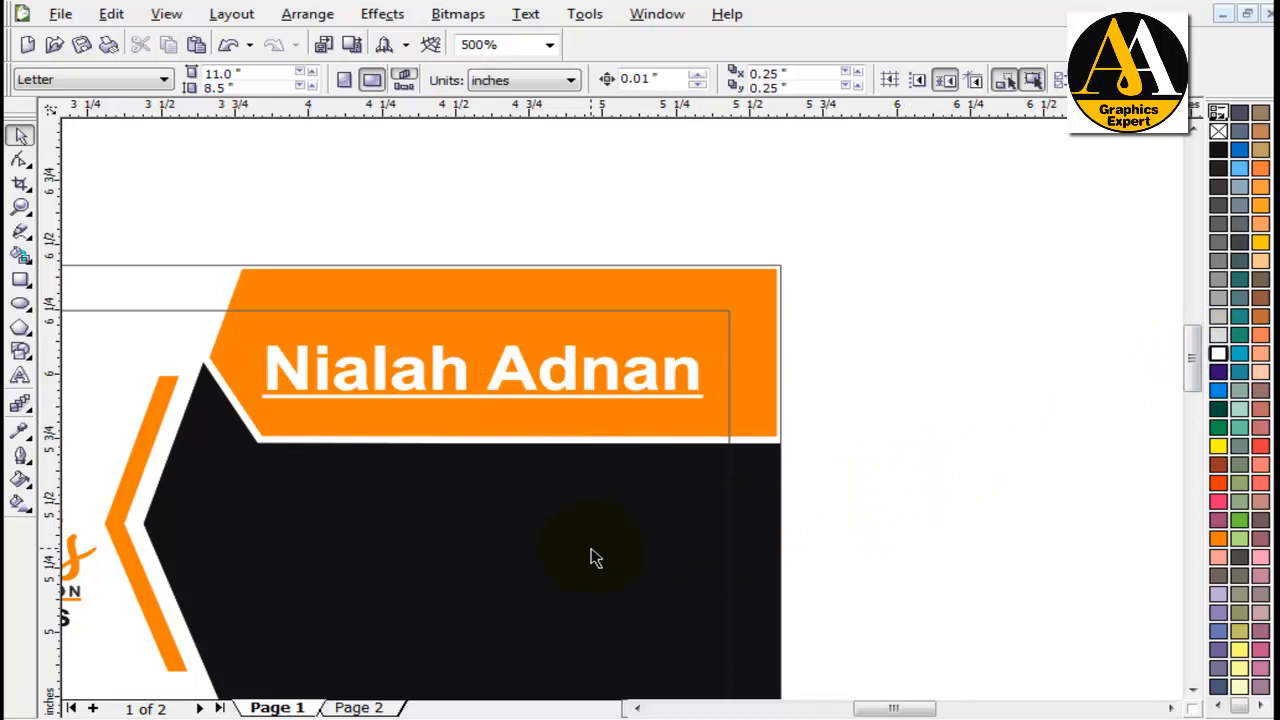
pyautogui.press('F4')
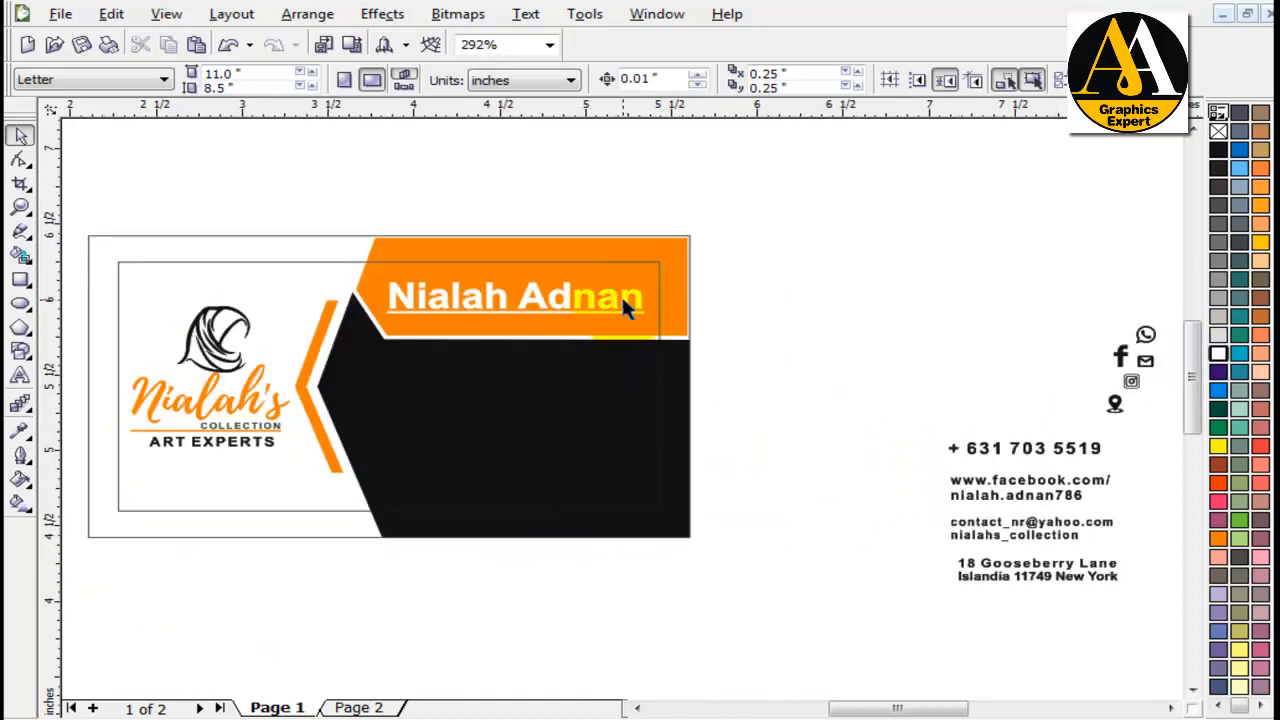
pyautogui.click(550, 308)
pyautogui.moveTo(550, 308); pyautogui.dragTo(546, 298)
pyautogui.click(806, 415)
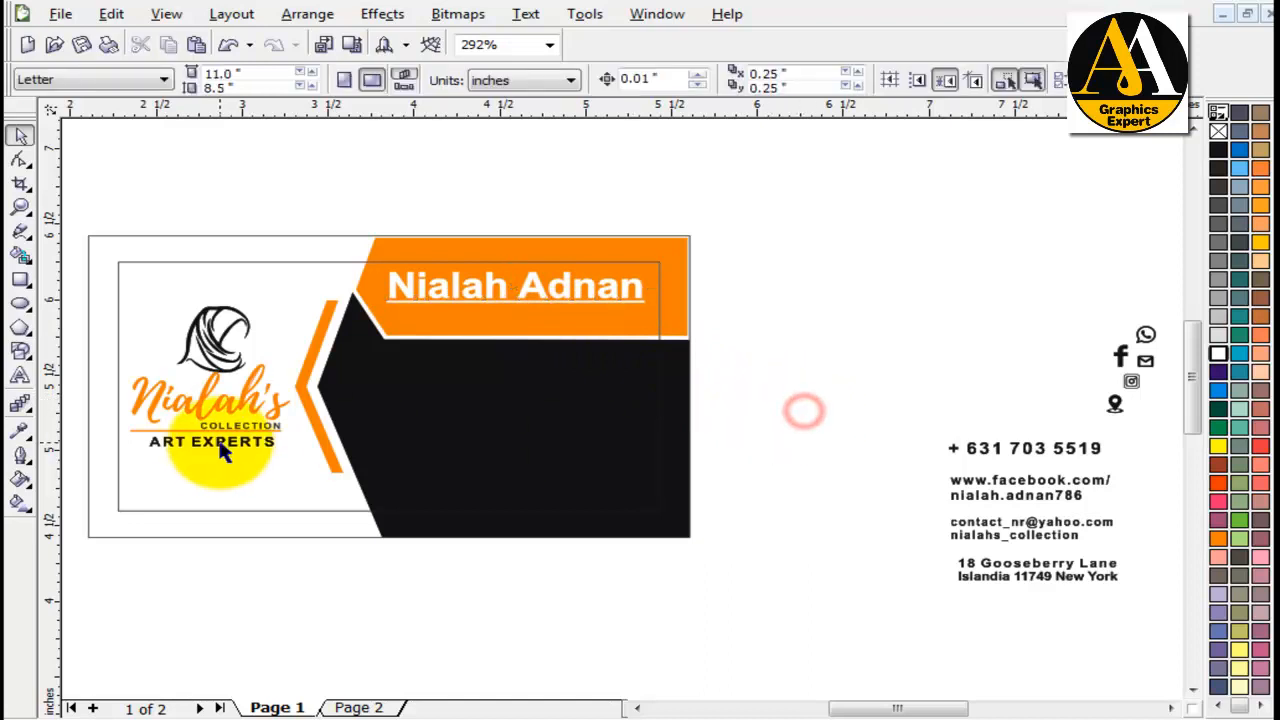
# Step: Place a copy of the ART EXPERTS text beneath the end of the cardholder's name, close under its underline
pyautogui.moveTo(212, 445); pyautogui.dragTo(580, 316)
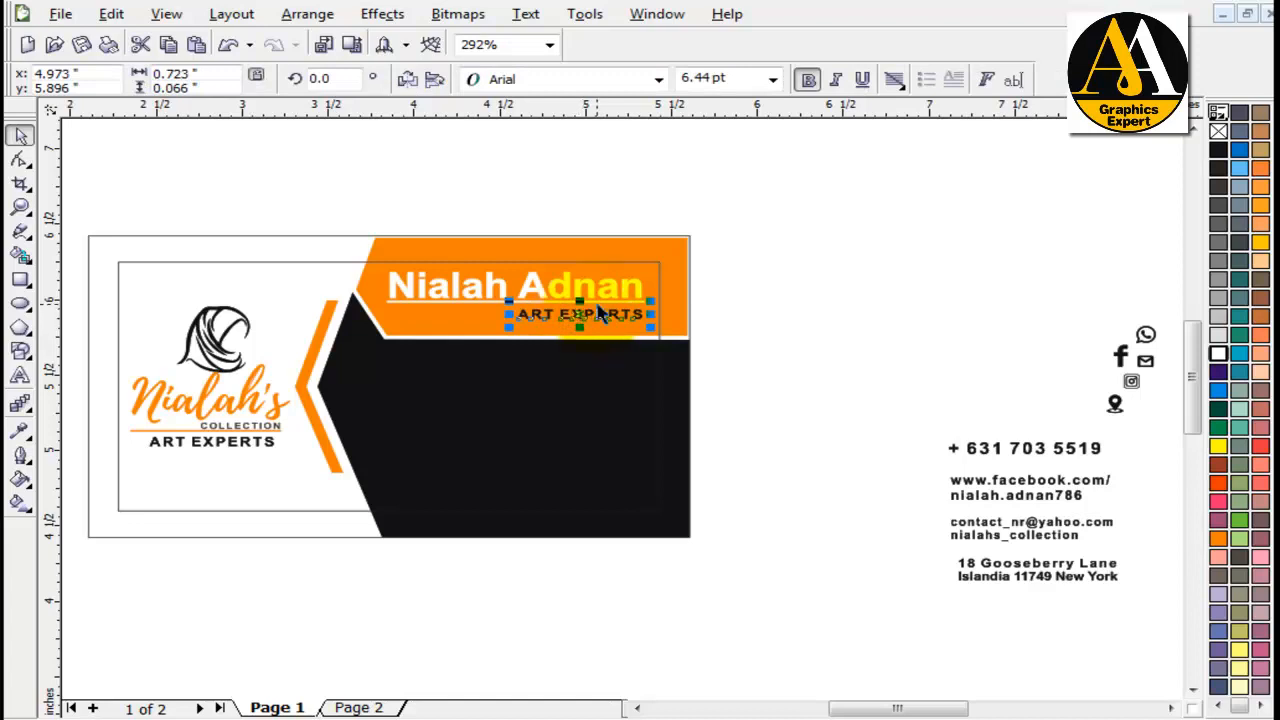
pyautogui.scroll(2, 603, 307)
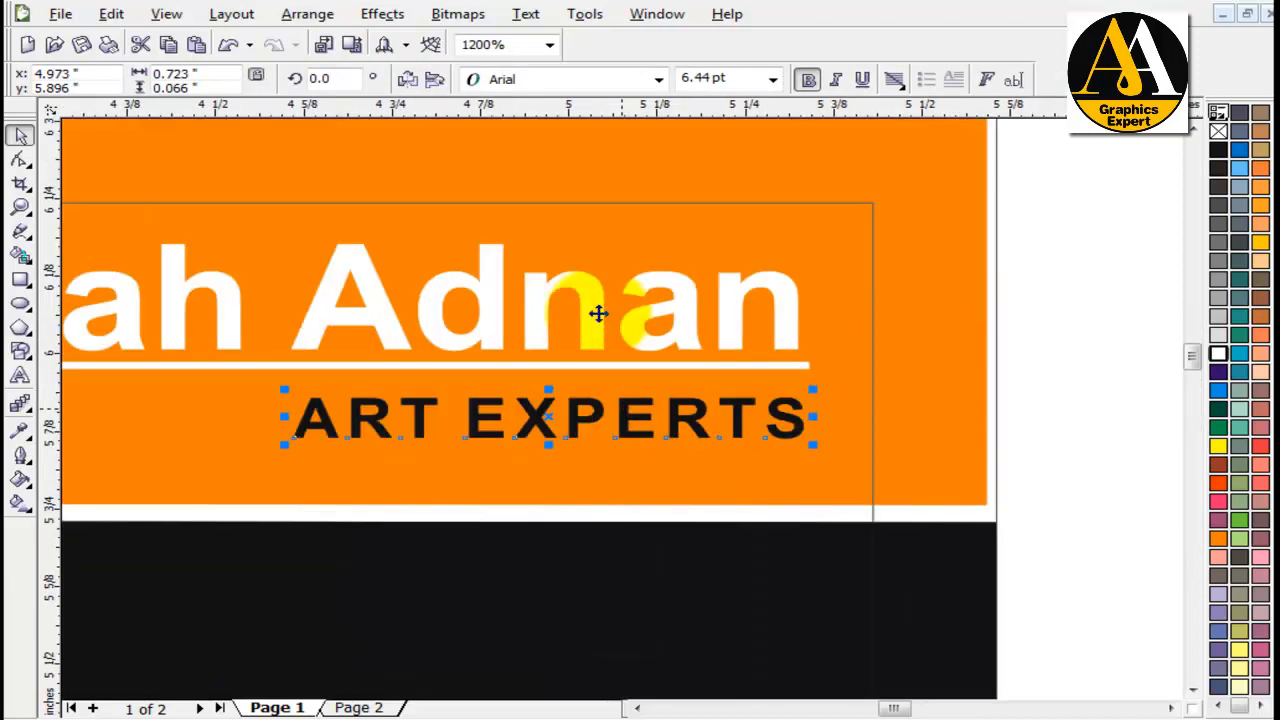
pyautogui.press('Up')
pyautogui.press('Up')
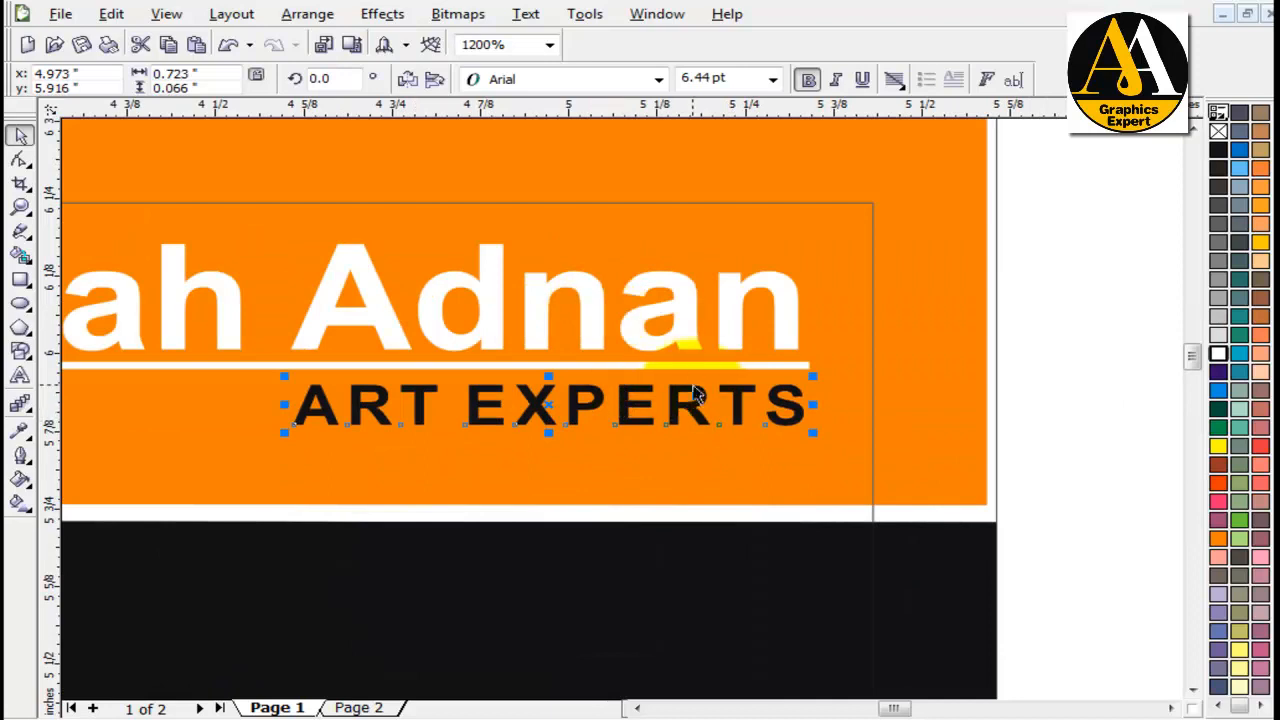
# Step: Right-align the copied ART EXPERTS text with the cardholder's name and lower both texts by 0.01 inch
pyautogui.keyDown('shift'); pyautogui.click(685, 332); pyautogui.keyUp('shift')
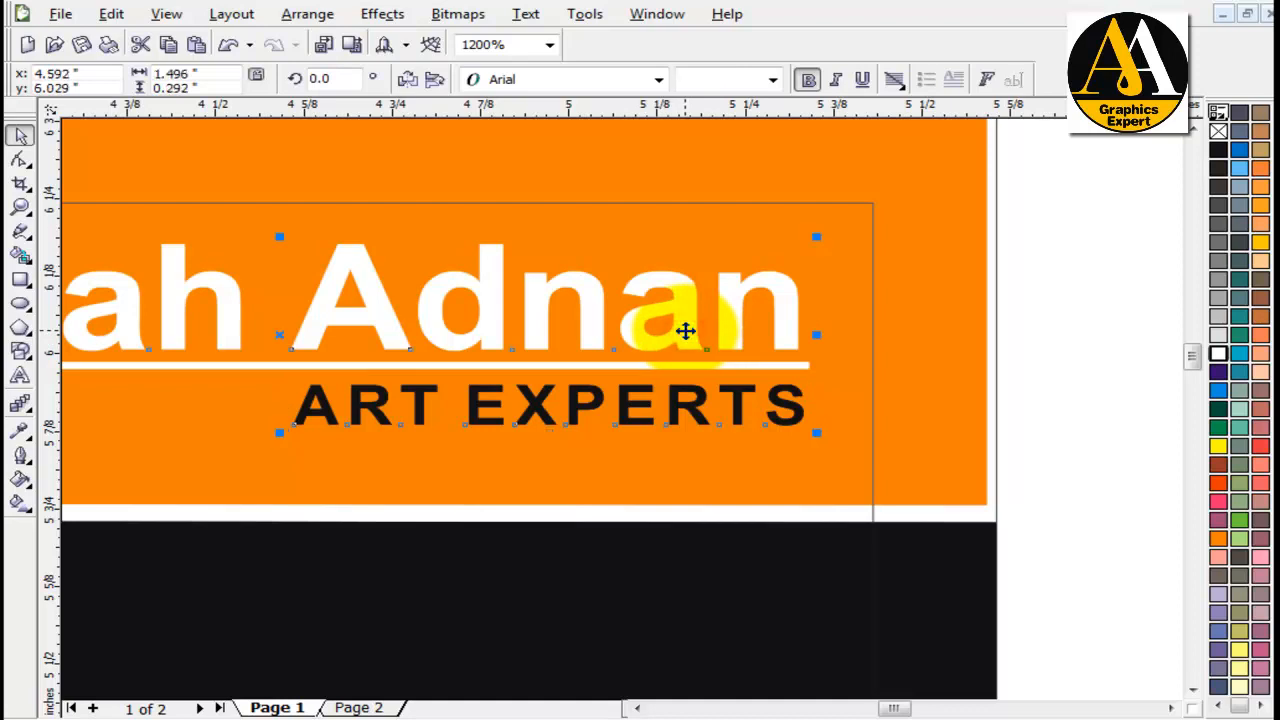
pyautogui.press('r')
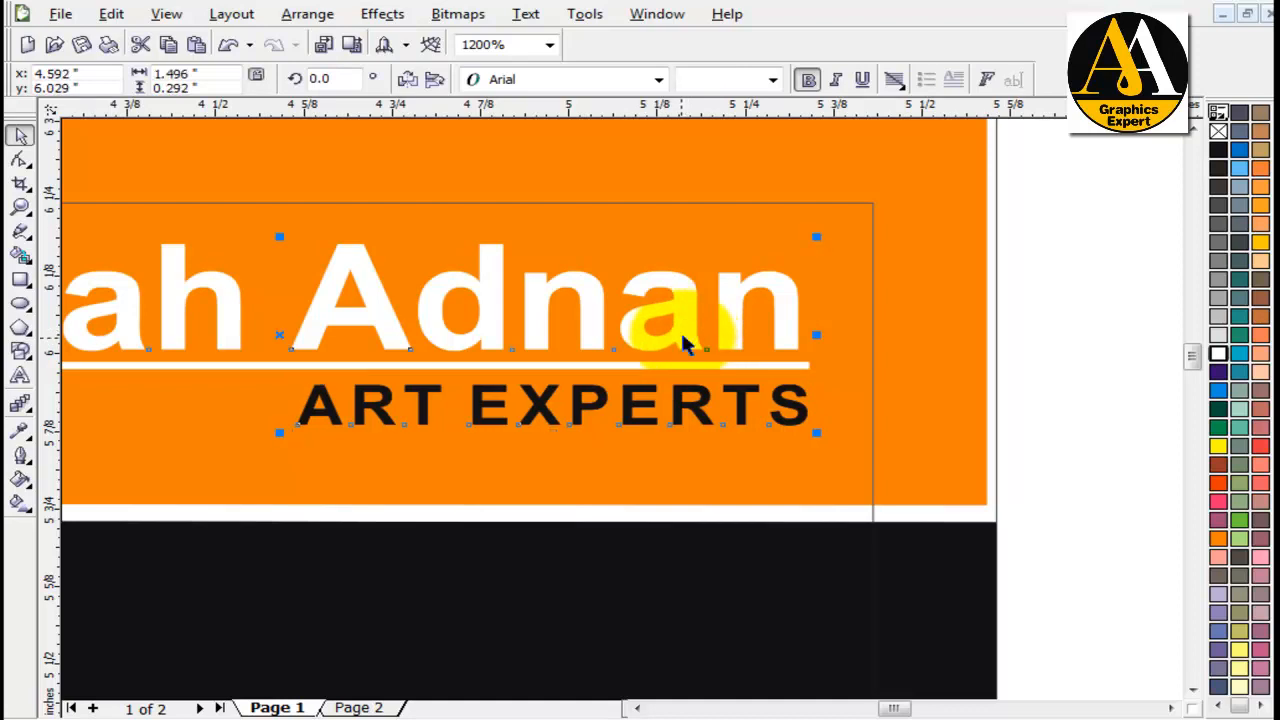
pyautogui.click(1071, 433)
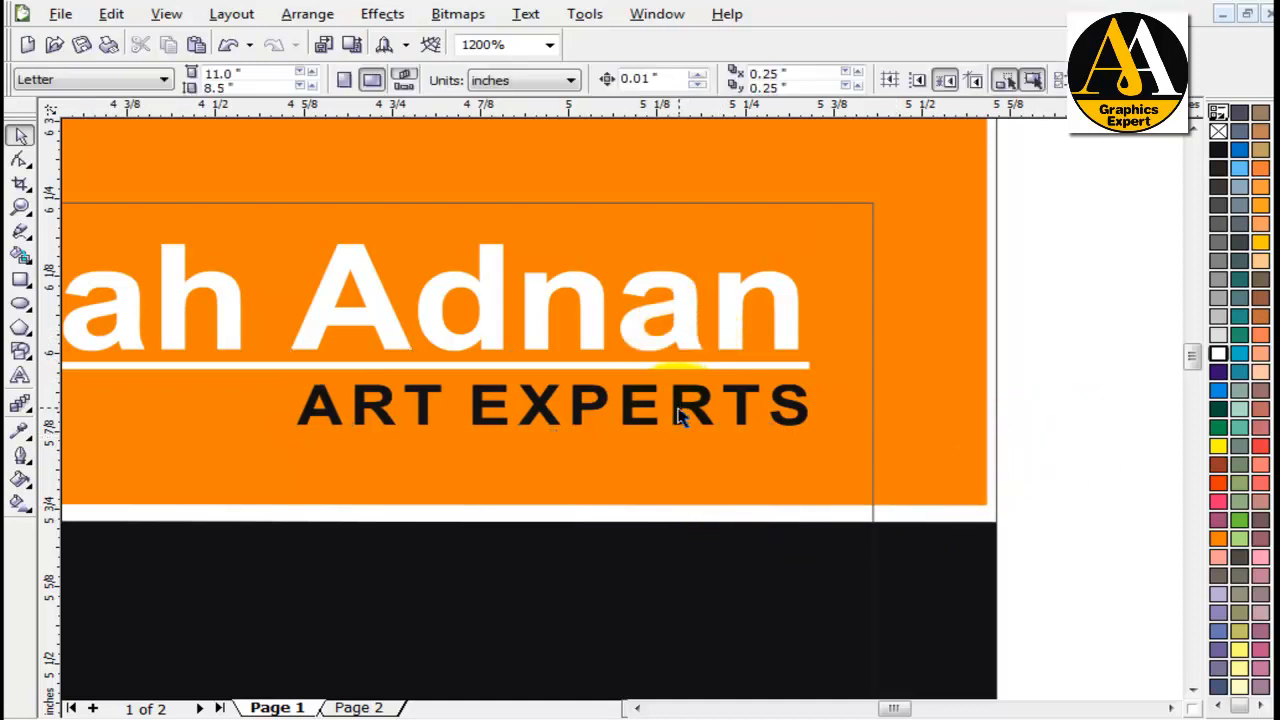
pyautogui.press('F4')
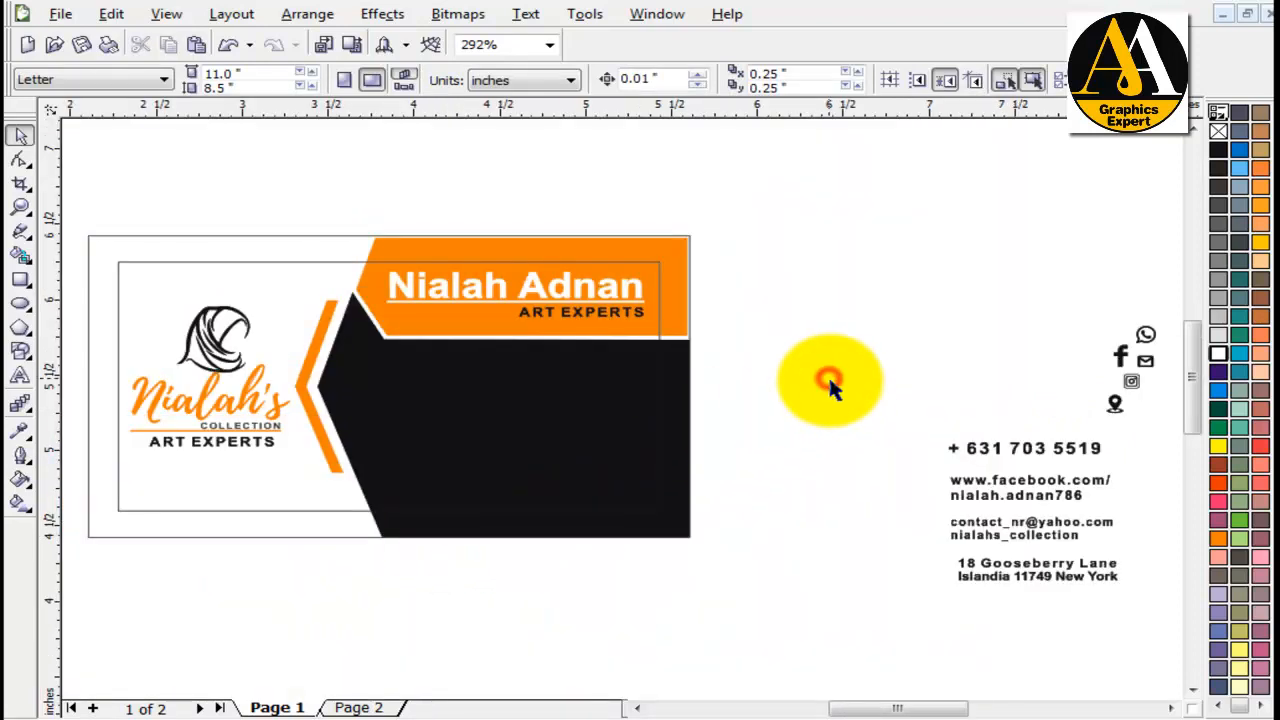
pyautogui.moveTo(754, 246); pyautogui.dragTo(363, 365)
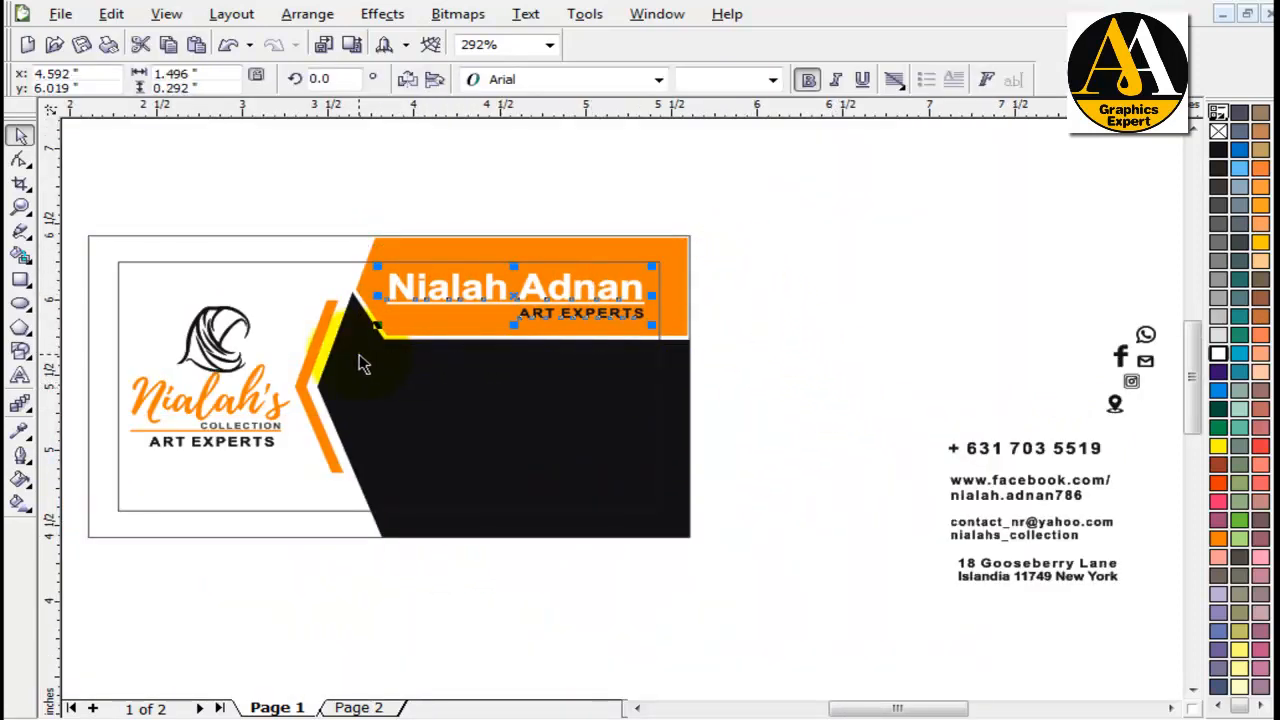
pyautogui.click(820, 362)
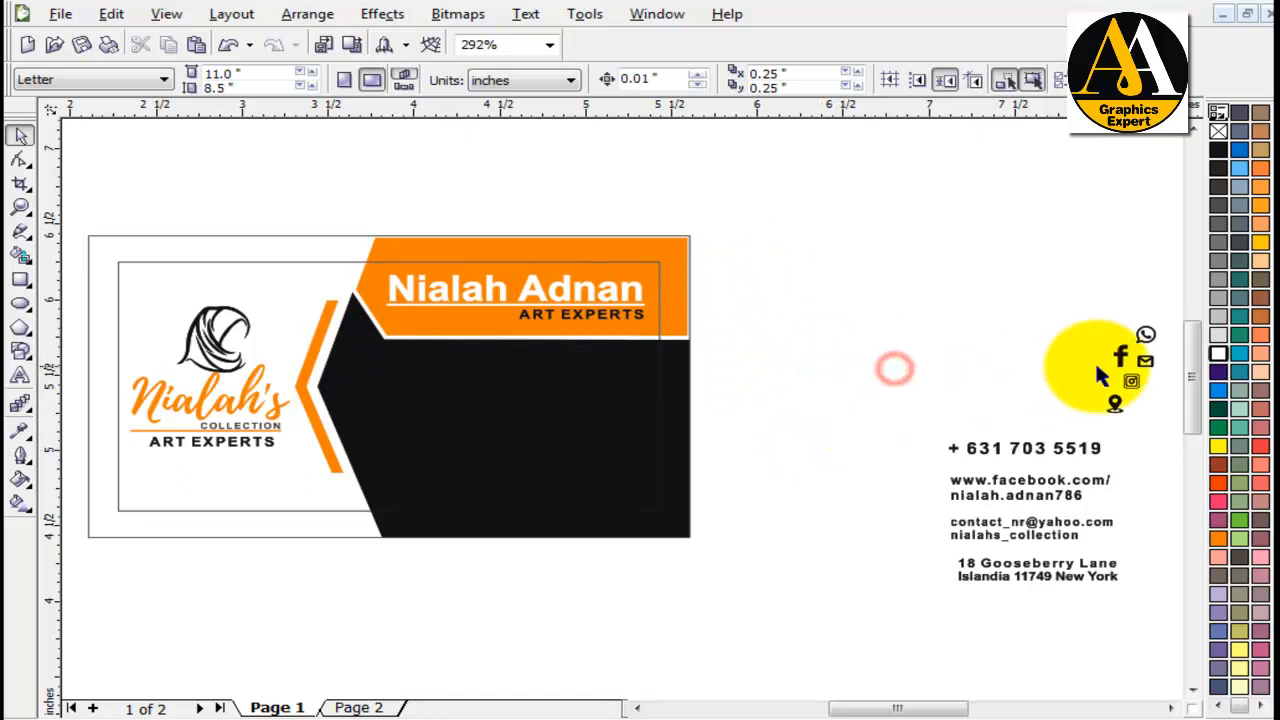
# Step: Move the five contact icons together to just outside the card, beside the black panel
pyautogui.moveTo(1060, 288); pyautogui.dragTo(1165, 415)
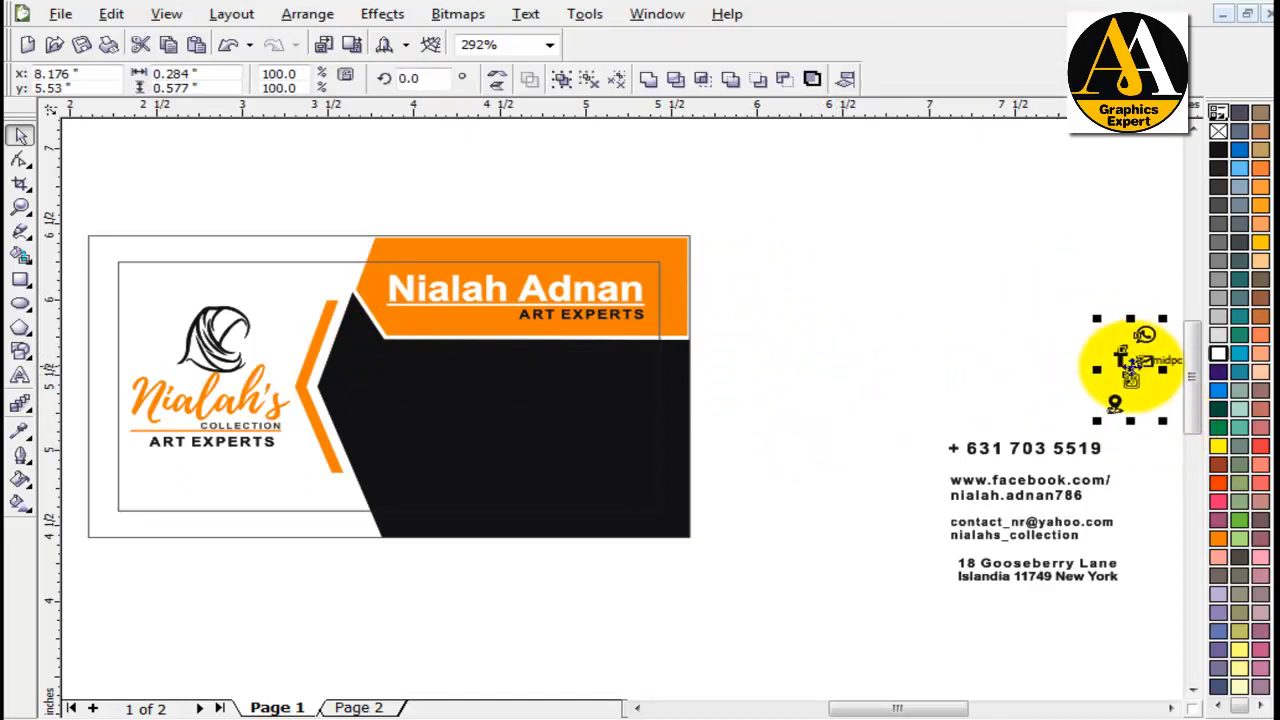
pyautogui.moveTo(1132, 368); pyautogui.dragTo(737, 418)
# Step: Change the outline of the card's inner margin rectangle to white
pyautogui.click(328, 510)
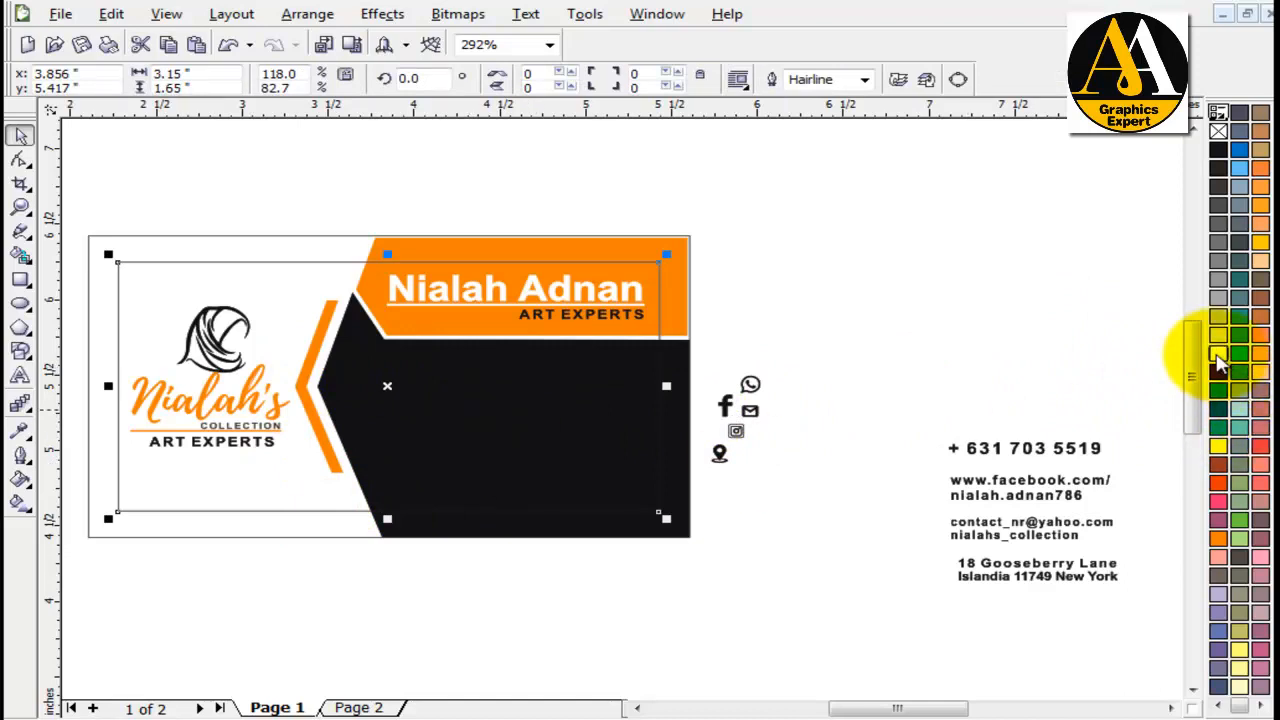
pyautogui.rightClick(1218, 355)
pyautogui.click(719, 584)
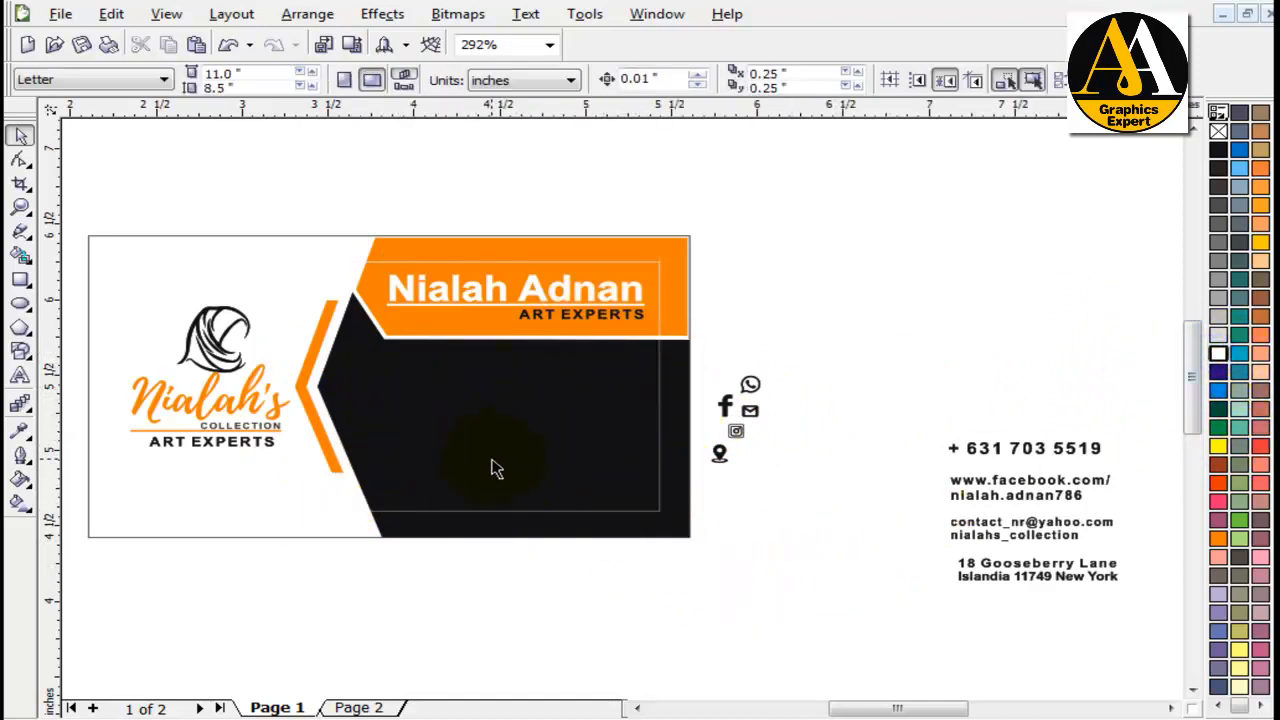
# Step: Draw a small rectangle about 0.25 by 0.24 inch in the upper part of the black panel
pyautogui.scroll(2, 496, 469)
pyautogui.click(1085, 446)
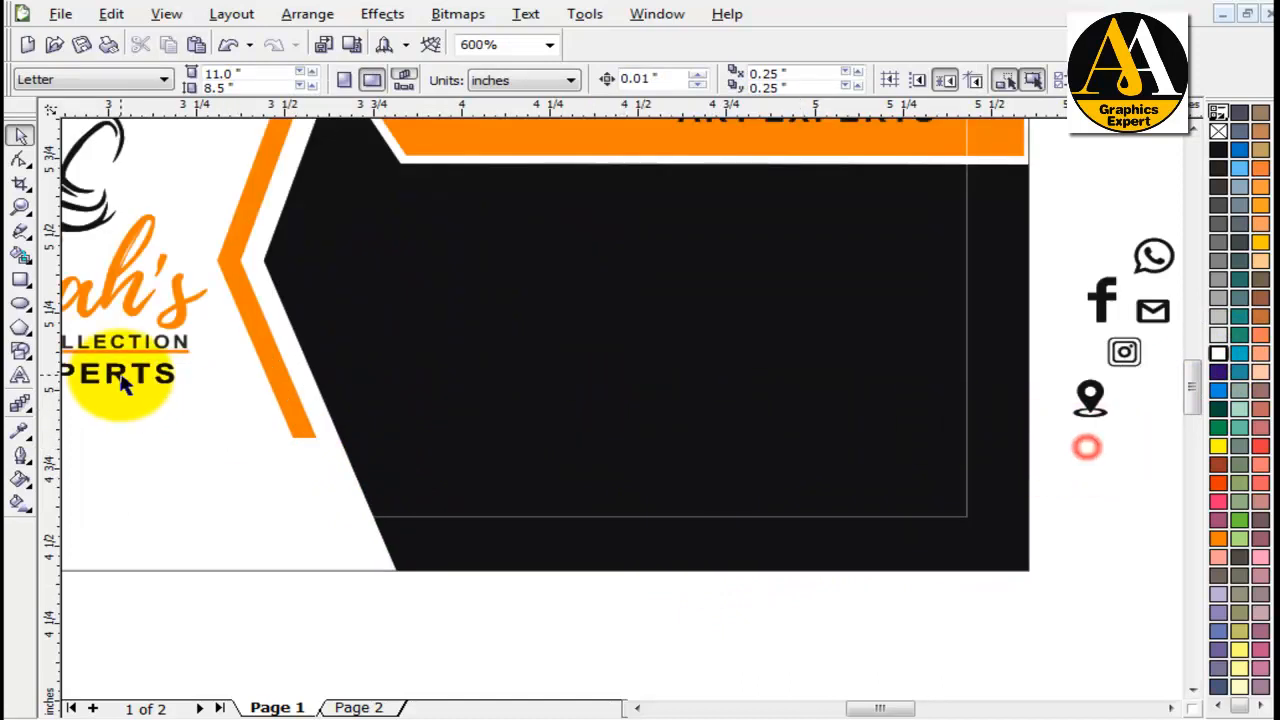
pyautogui.click(21, 281)
pyautogui.moveTo(540, 254); pyautogui.dragTo(636, 335)
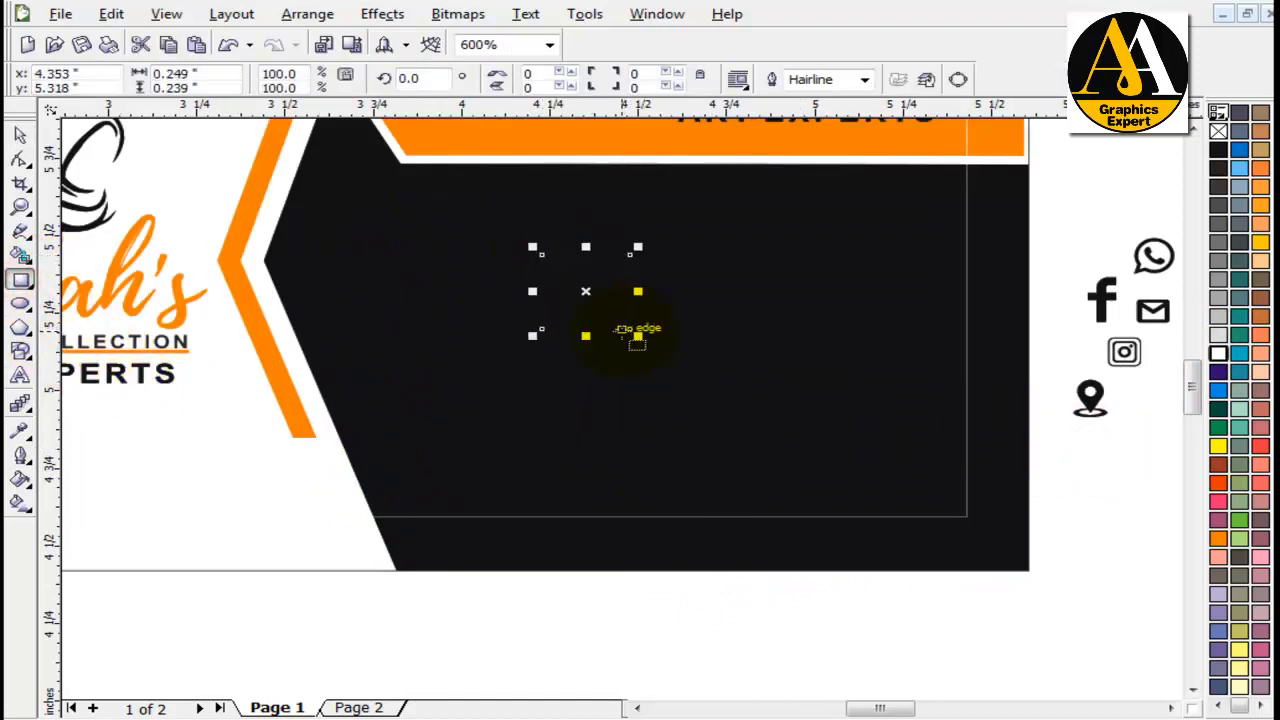
# Step: Fill the small rectangle with white without an outline and set its size to 0.198 by 0.198 inch
pyautogui.click(1218, 353)
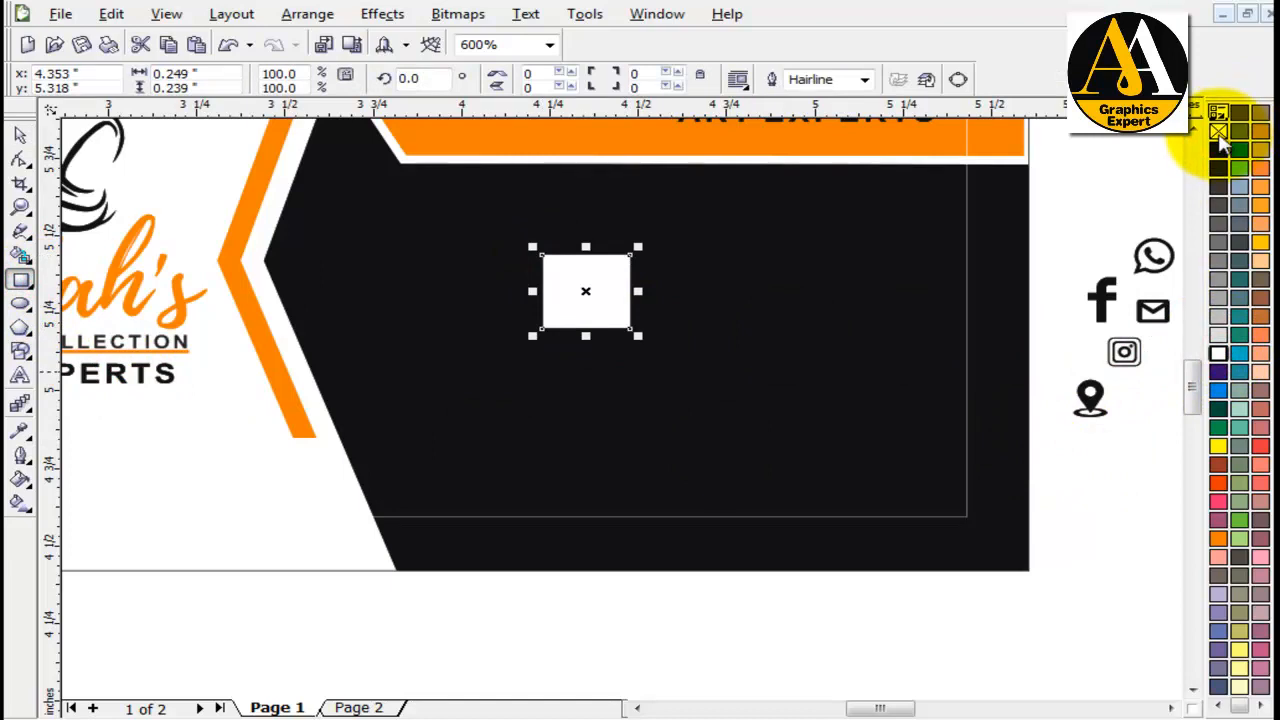
pyautogui.rightClick(1219, 132)
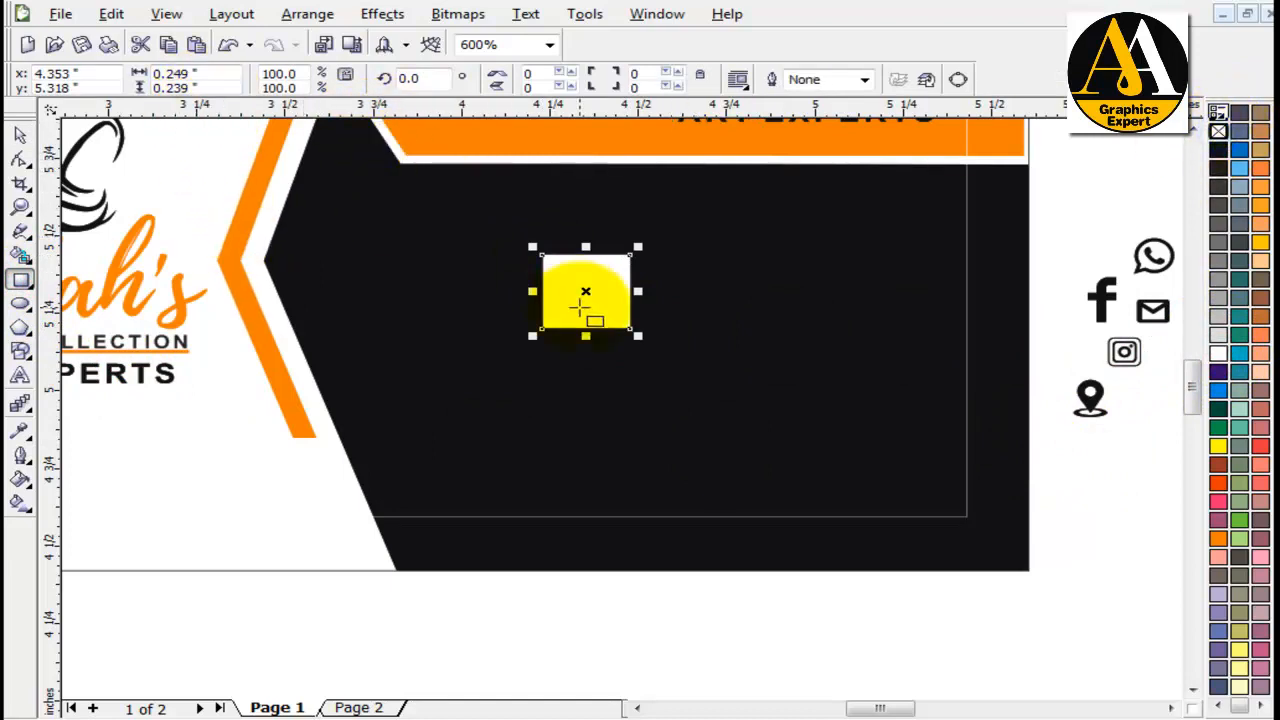
pyautogui.click(181, 79)
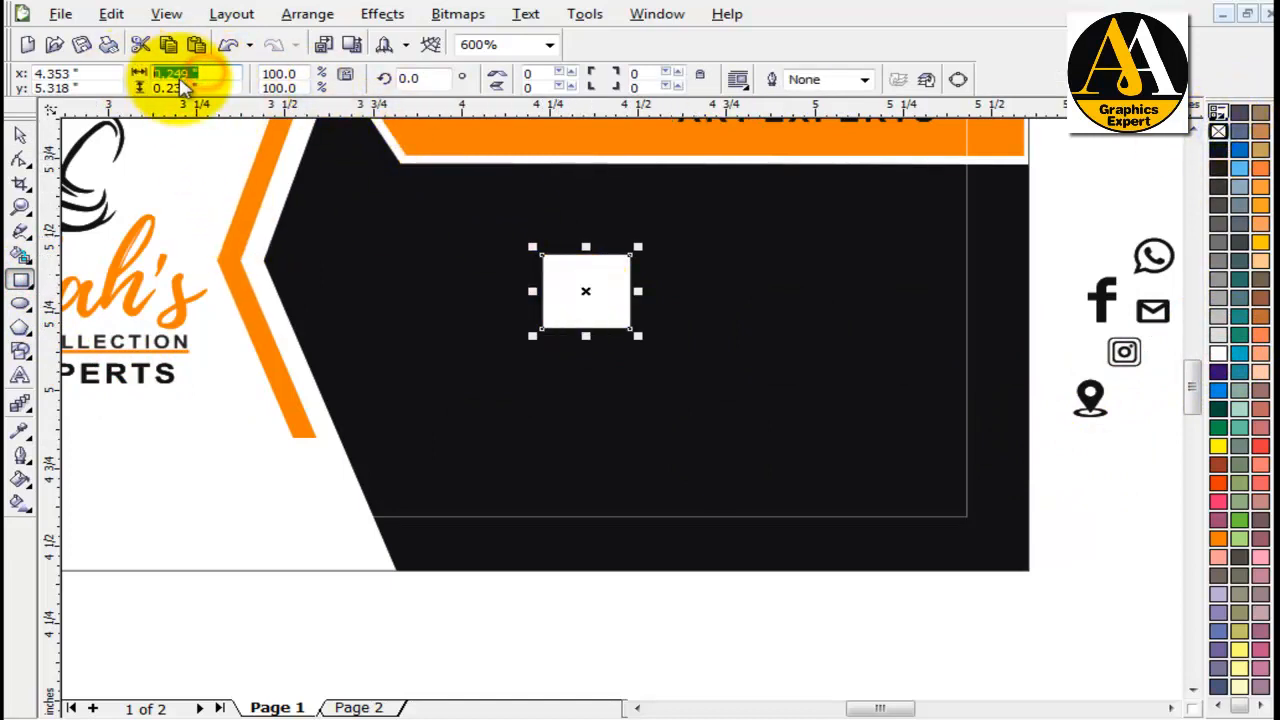
pyautogui.write('0.198')
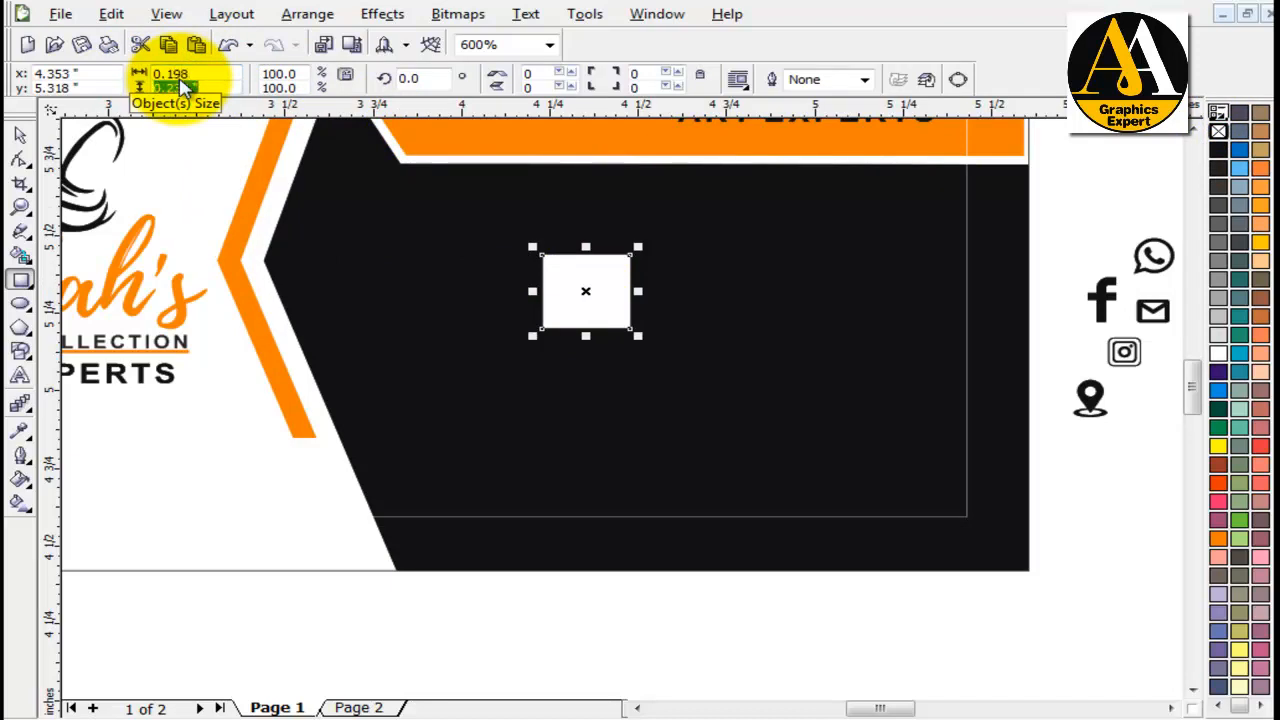
pyautogui.write('0.198')
pyautogui.press('Return')
# Step: Move the white square to the black panel's upper right, inside the margin, and duplicate it downward into an evenly spaced column of four
pyautogui.click(20, 135)
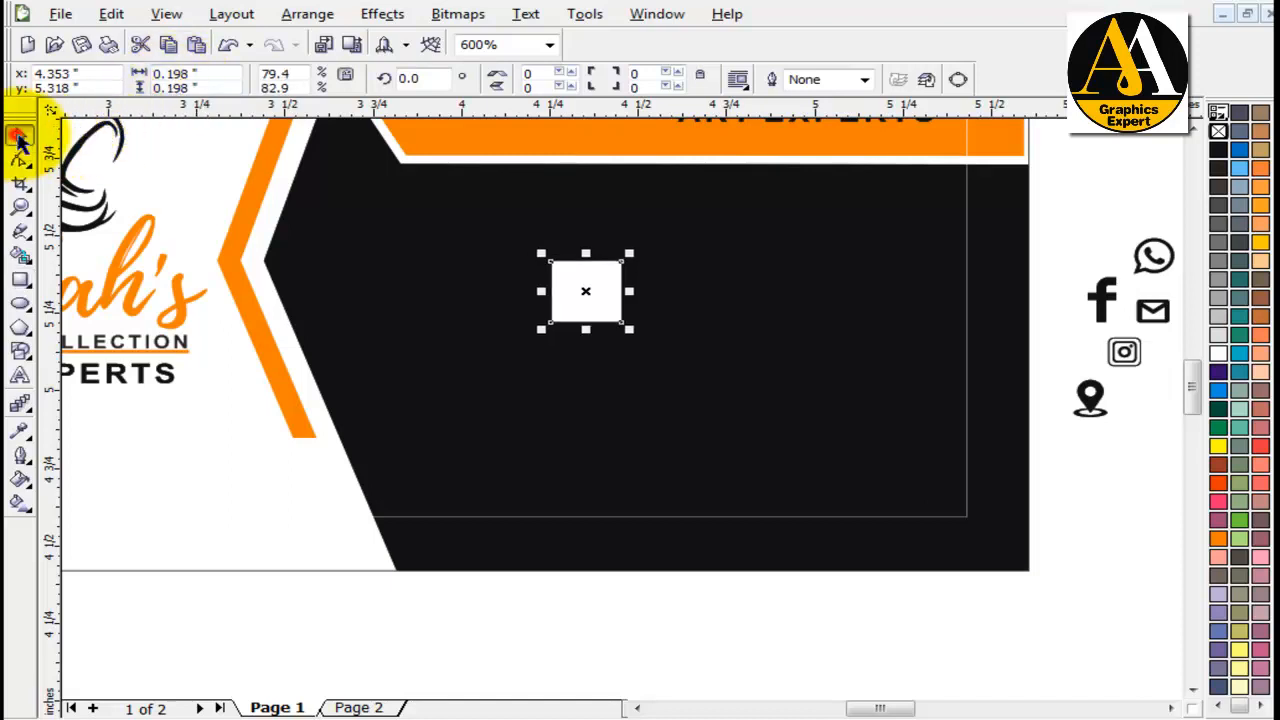
pyautogui.moveTo(598, 290); pyautogui.dragTo(908, 262)
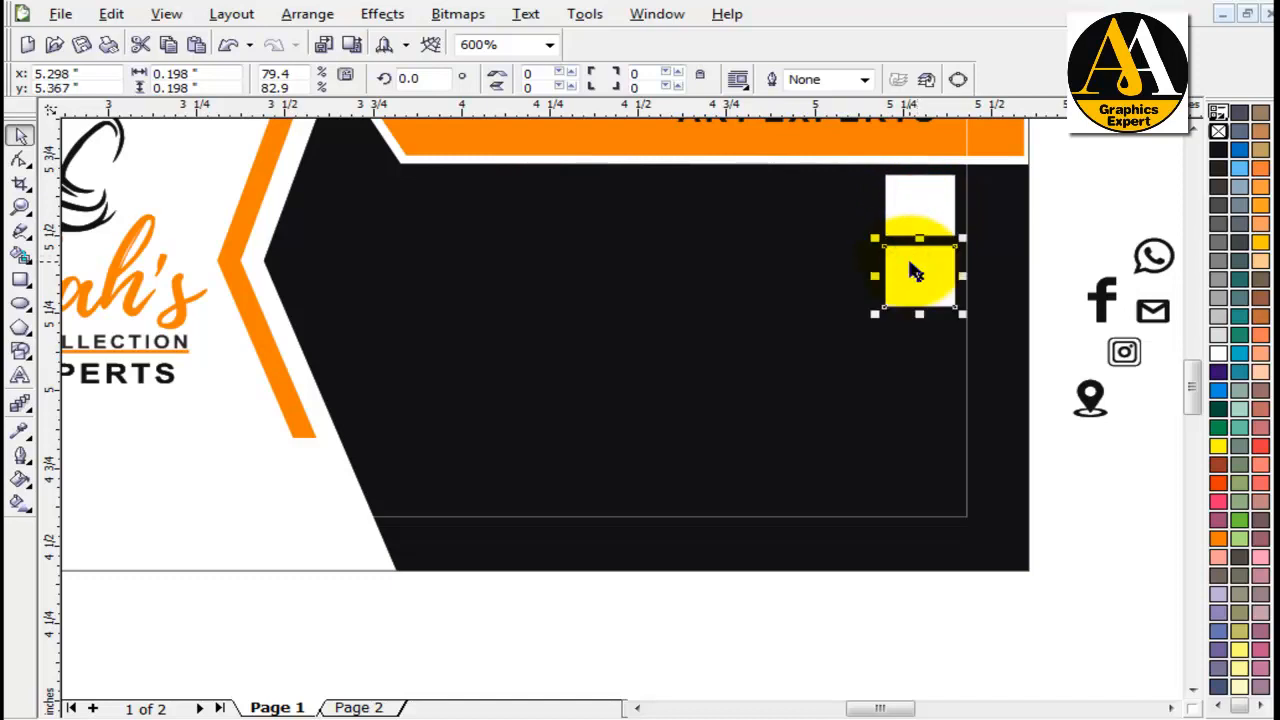
pyautogui.hotkey('ctrl', 'r')
pyautogui.hotkey('ctrl', 'r')
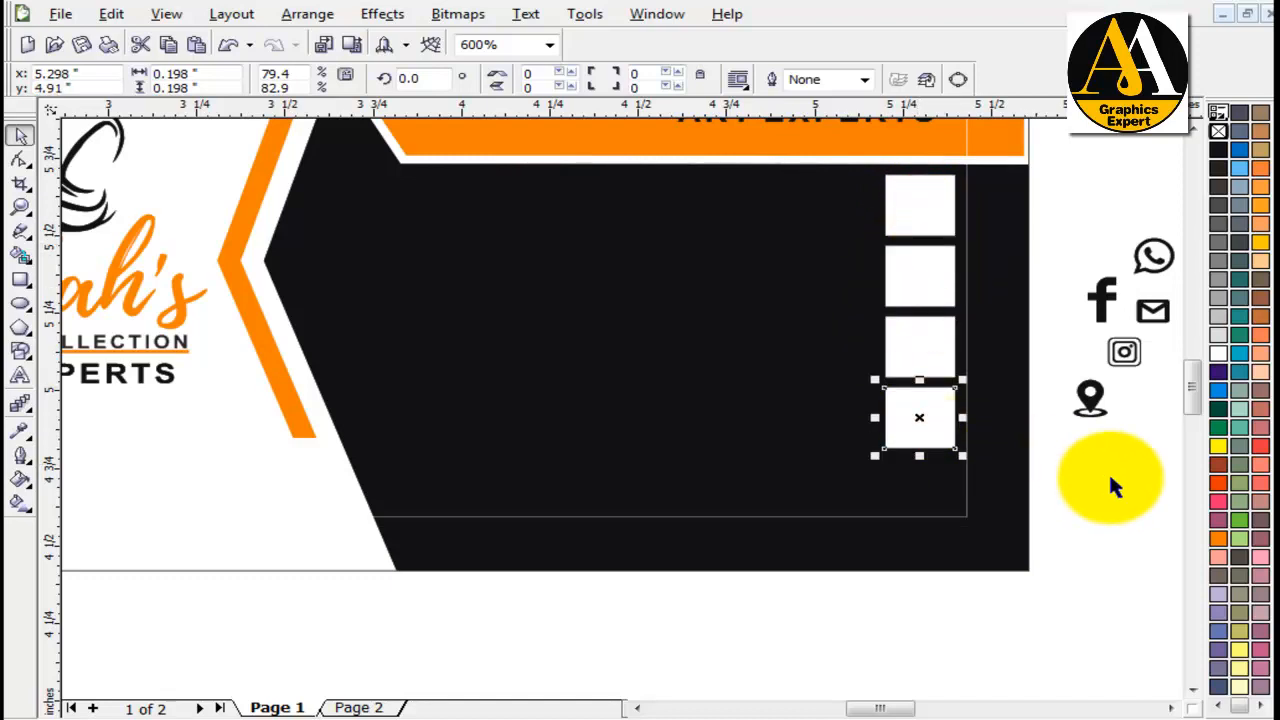
# Step: Lower the column of four white squares by 0.1 inch
pyautogui.click(1108, 480)
pyautogui.moveTo(1063, 166); pyautogui.dragTo(840, 477)
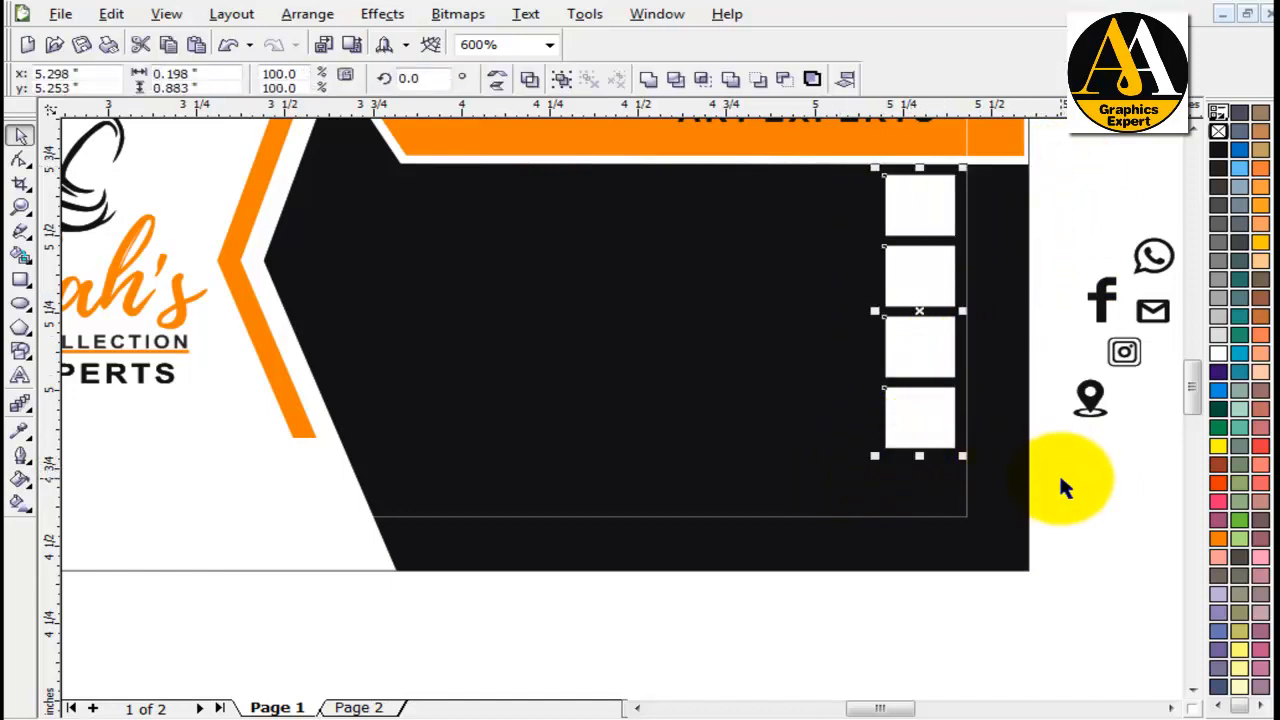
pyautogui.press('Down')
pyautogui.press('Down')
pyautogui.press('Down')
pyautogui.press('Down')
pyautogui.press('Down')
pyautogui.press('Down')
pyautogui.press('Down')
pyautogui.press('Down')
pyautogui.press('Down')
pyautogui.press('Down')
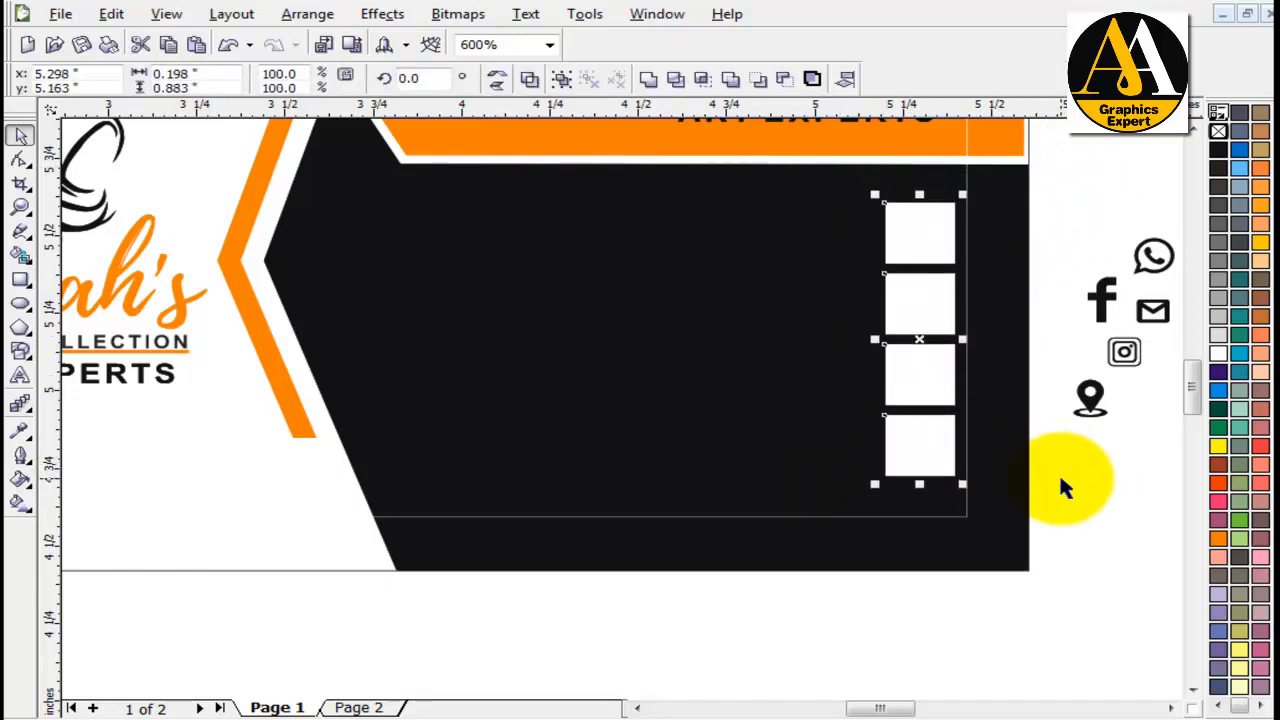
# Step: Centre the WhatsApp icon horizontally and vertically on the first white square
pyautogui.click(1086, 491)
pyautogui.moveTo(890, 708); pyautogui.dragTo(906, 708)
pyautogui.click(963, 580)
pyautogui.moveTo(1000, 189); pyautogui.dragTo(786, 469)
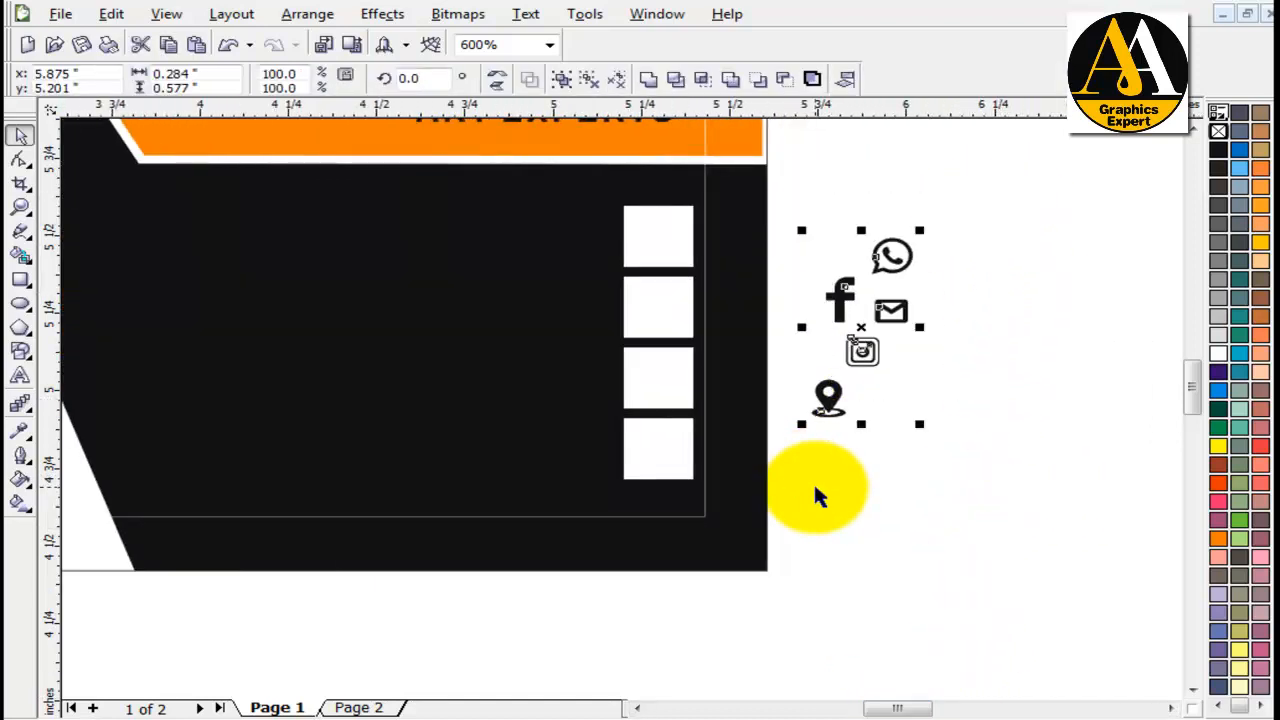
pyautogui.click(908, 483)
pyautogui.click(889, 257)
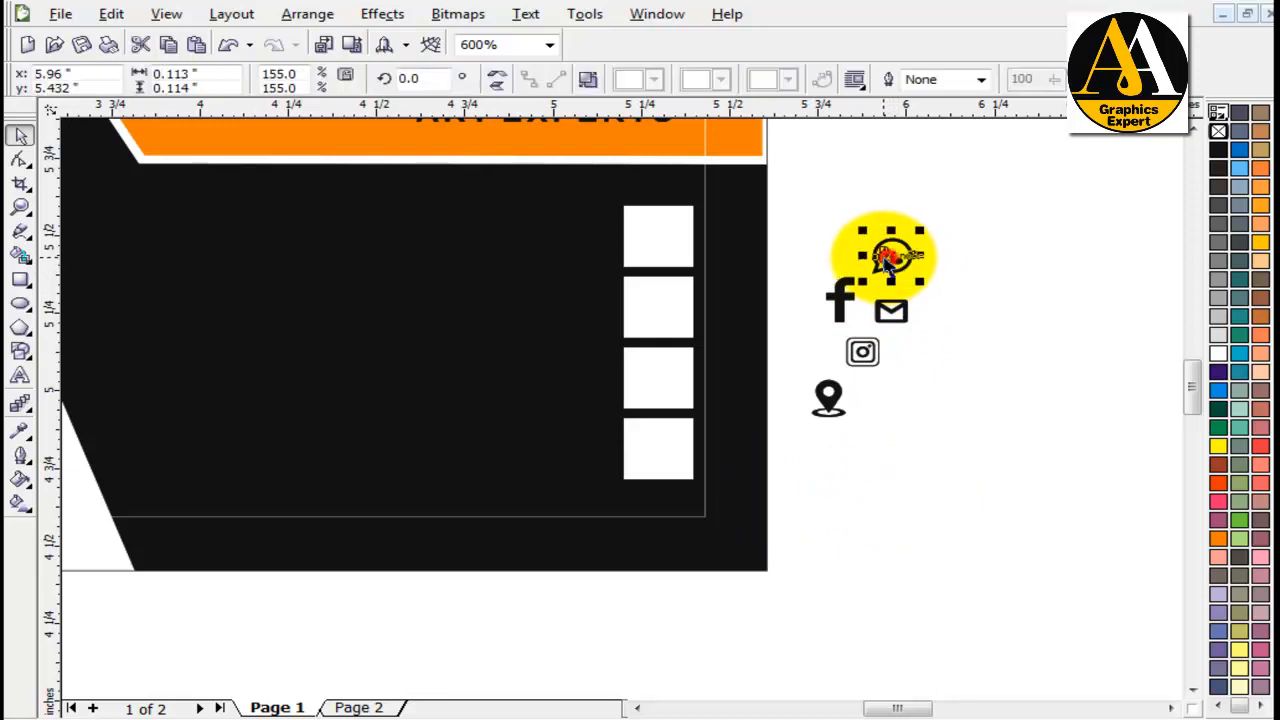
pyautogui.keyDown('shift'); pyautogui.click(671, 237); pyautogui.keyUp('shift')
pyautogui.press('c')
pyautogui.press('e')
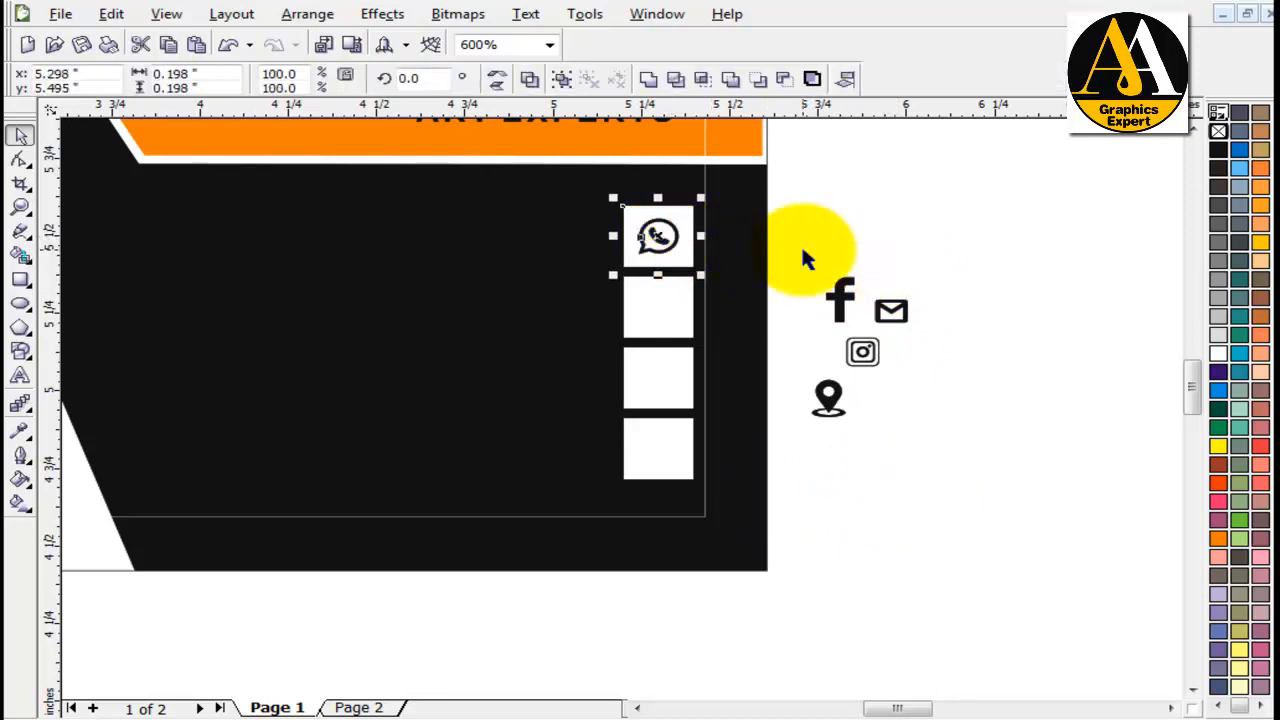
# Step: Centre the Facebook icon horizontally and vertically on the second white square
pyautogui.click(837, 246)
pyautogui.click(843, 290)
pyautogui.keyDown('shift'); pyautogui.click(643, 323); pyautogui.keyUp('shift')
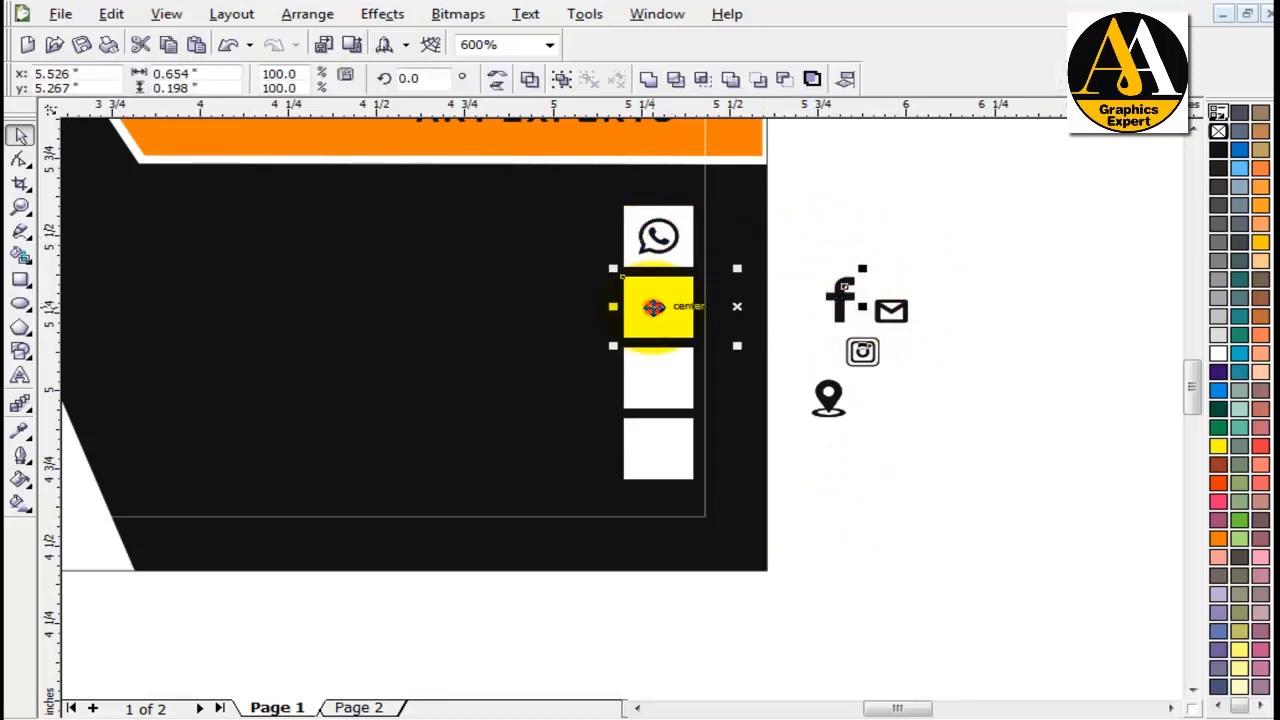
pyautogui.press('c')
pyautogui.press('e')
pyautogui.click(846, 246)
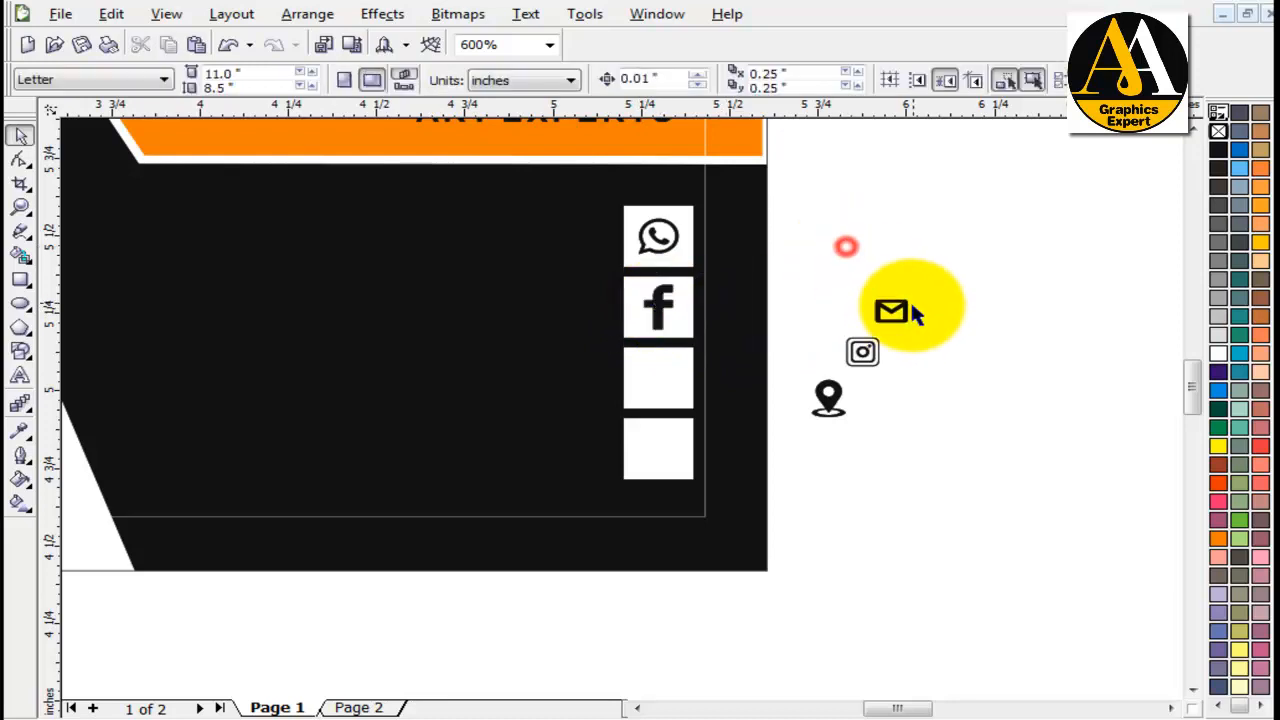
# Step: Centre the location pin icon horizontally and vertically on the fourth white square
pyautogui.click(828, 398)
pyautogui.keyDown('shift'); pyautogui.click(662, 461); pyautogui.keyUp('shift')
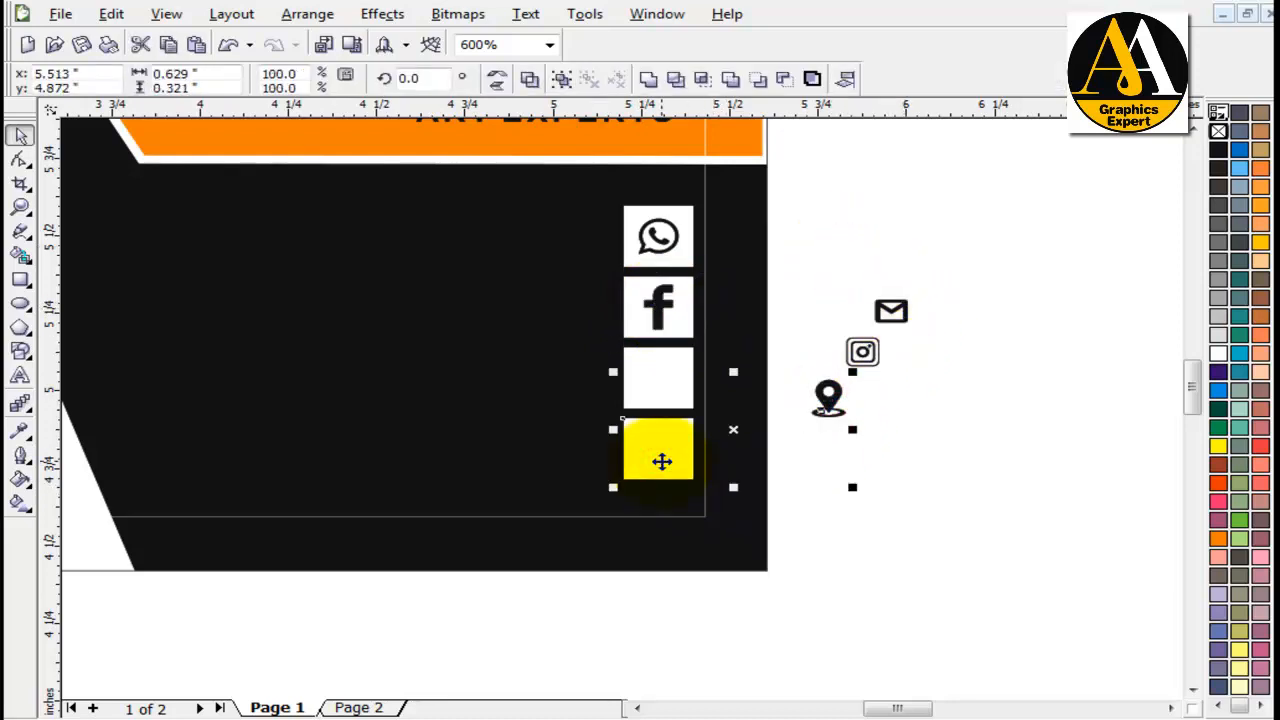
pyautogui.press('c')
pyautogui.press('e')
pyautogui.click(843, 443)
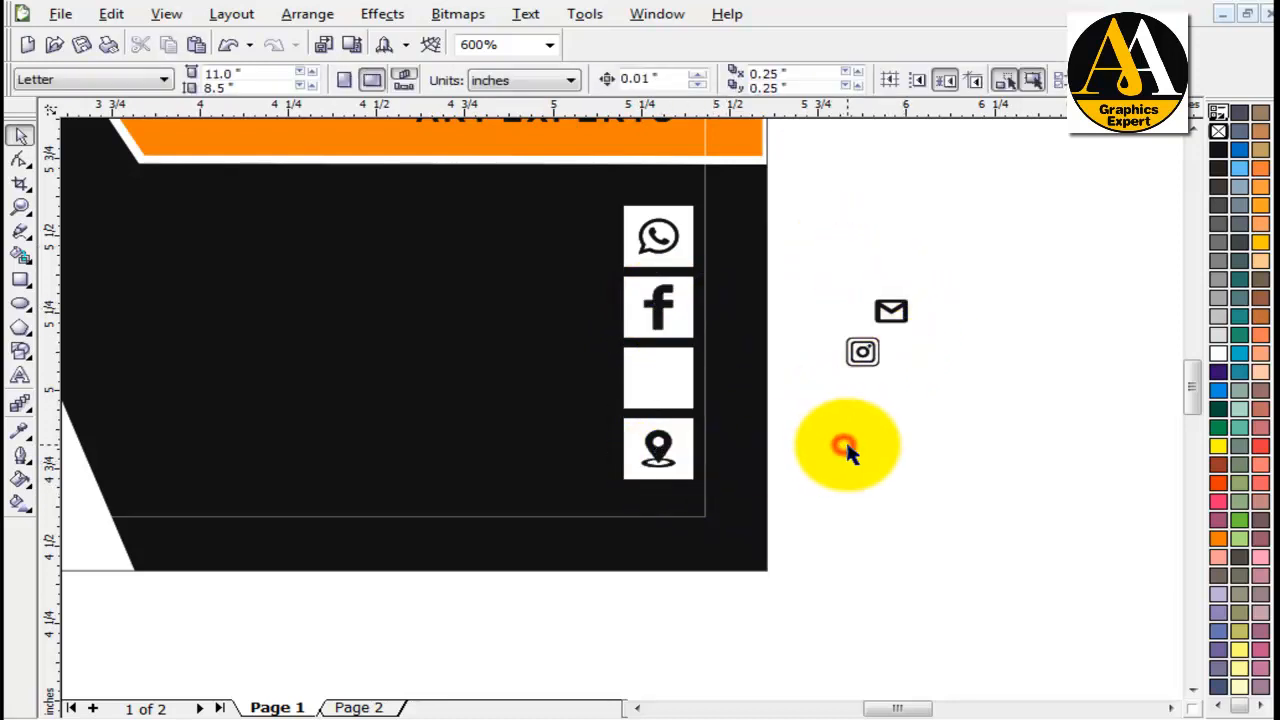
pyautogui.click(811, 423)
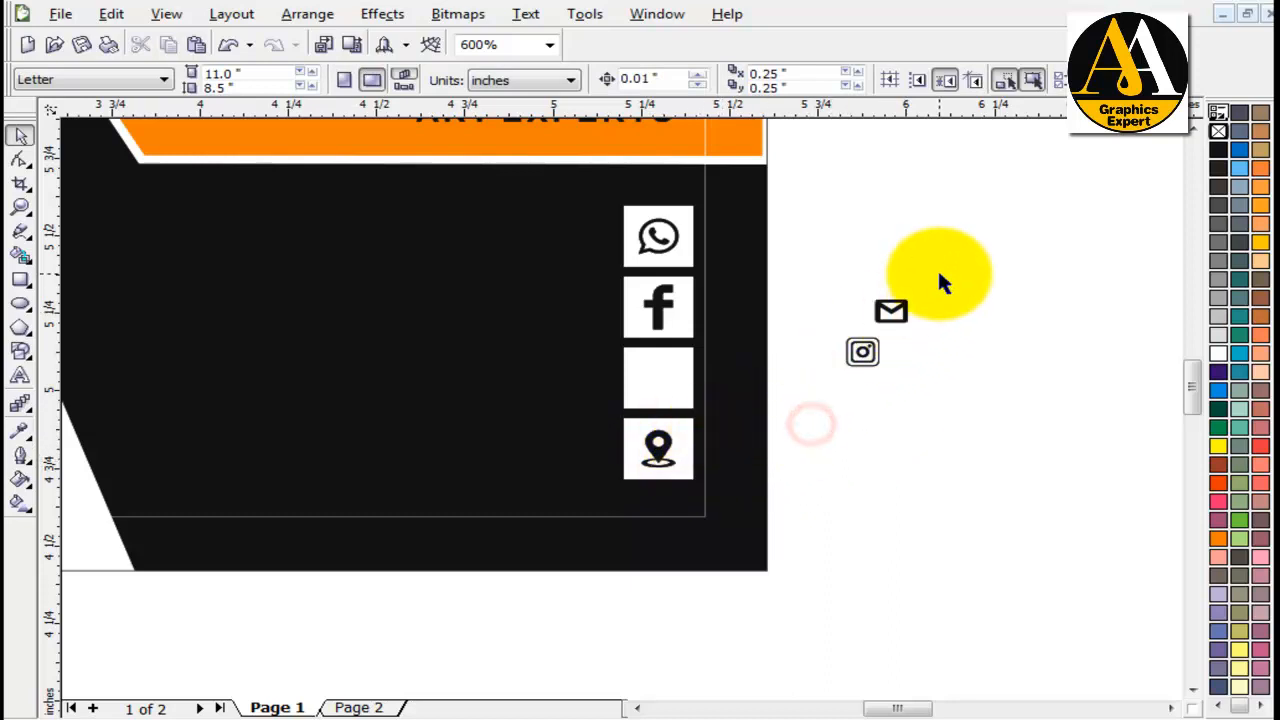
# Step: Move the mail and Instagram icons onto the third white square and centre the mail icon horizontally on it
pyautogui.moveTo(943, 263); pyautogui.dragTo(850, 383)
pyautogui.moveTo(887, 318); pyautogui.dragTo(672, 366)
pyautogui.scroll(2, 672, 380)
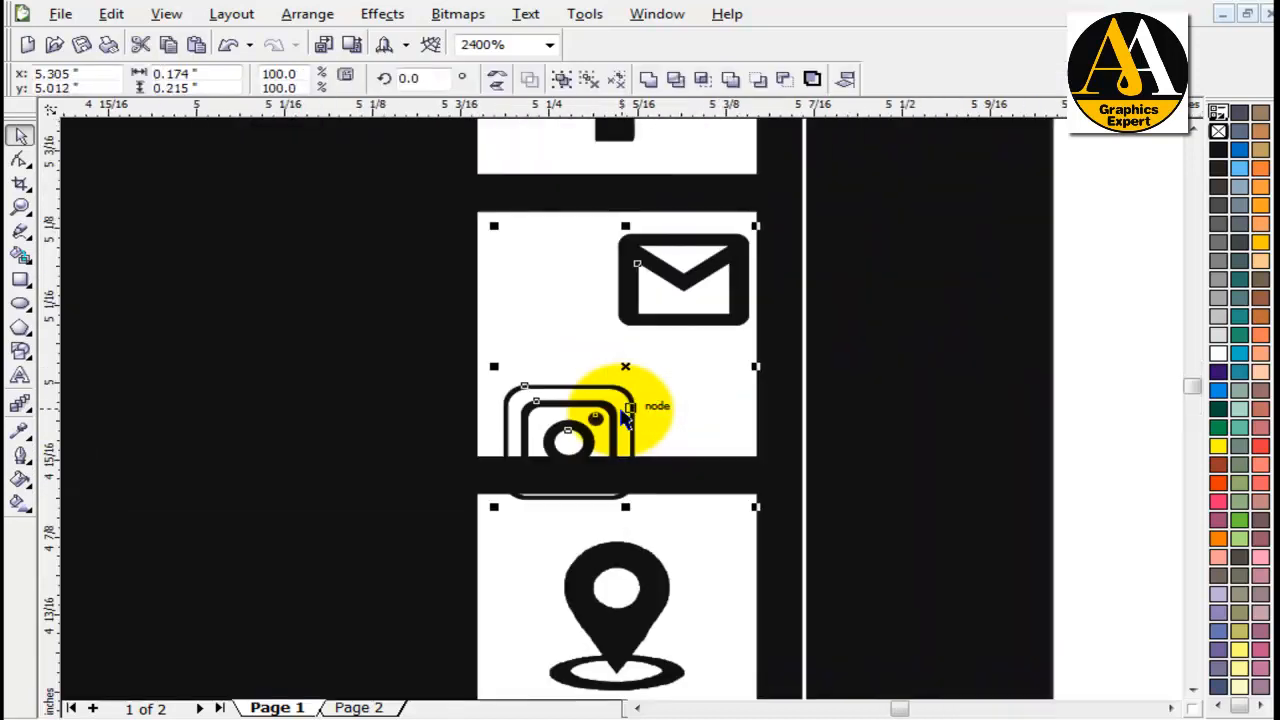
pyautogui.click(1106, 288)
pyautogui.click(704, 261)
pyautogui.click(727, 258)
pyautogui.keyDown('shift'); pyautogui.click(558, 265); pyautogui.keyUp('shift')
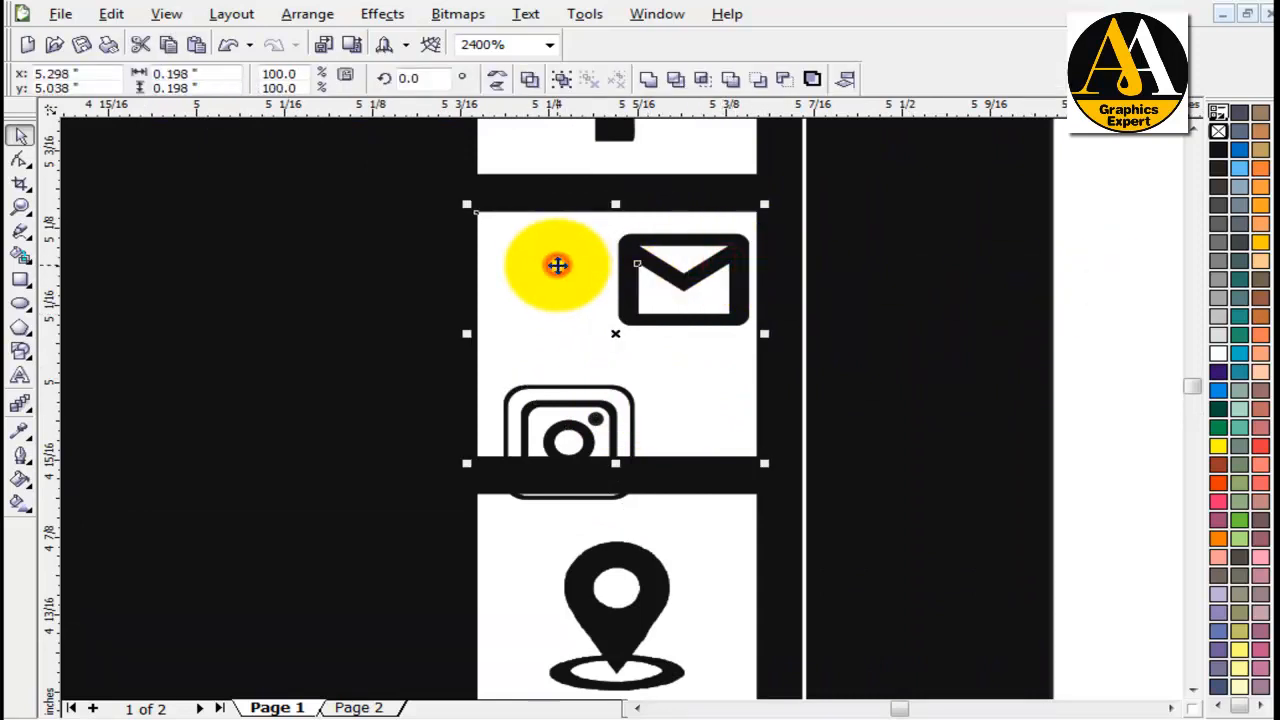
pyautogui.press('c')
pyautogui.click(1066, 276)
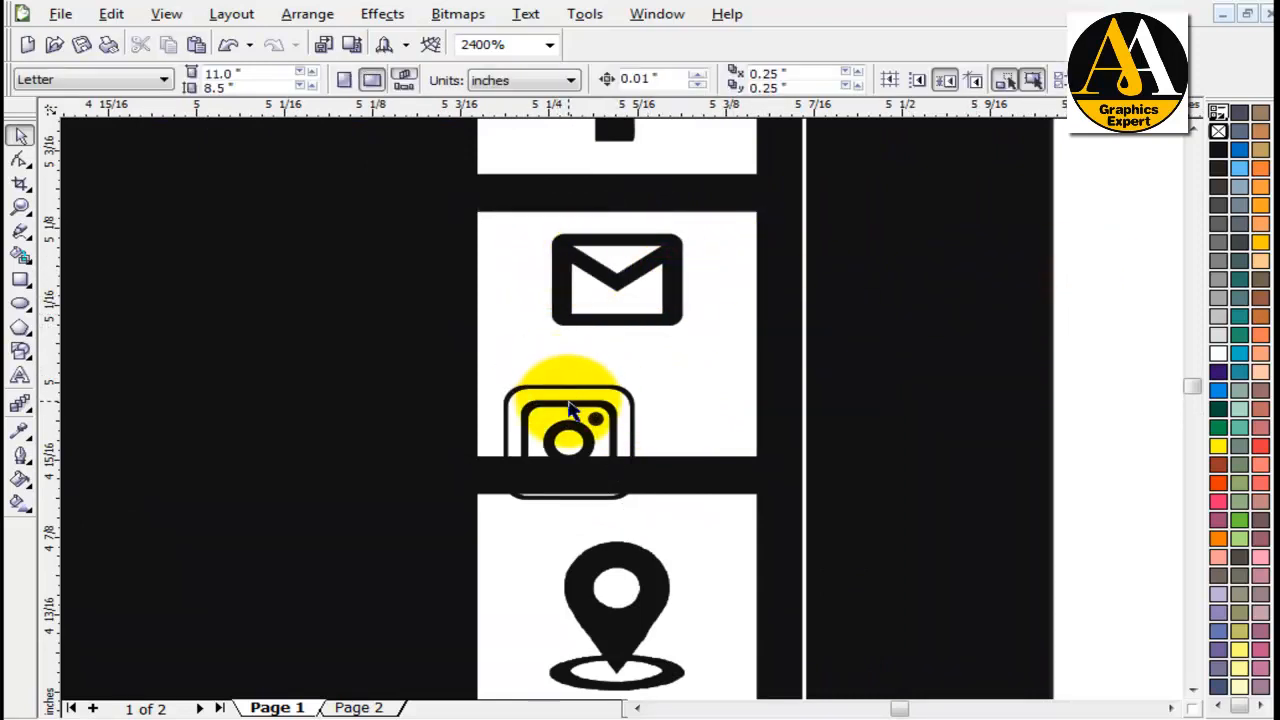
# Step: Centre the Instagram icon horizontally under the mail icon and raise it until it fits inside the third square
pyautogui.moveTo(570, 410); pyautogui.dragTo(617, 318)
pyautogui.press('c')
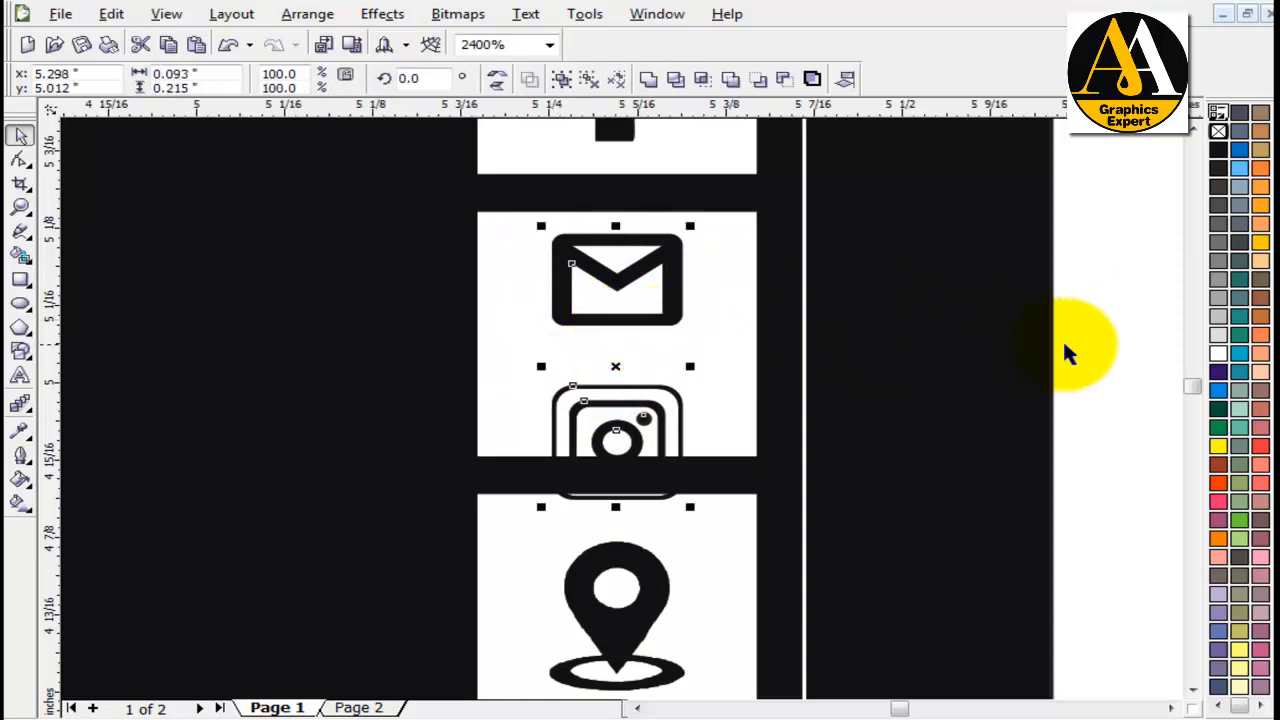
pyautogui.click(1091, 346)
pyautogui.moveTo(644, 400); pyautogui.dragTo(648, 358)
# Step: Align the mail and Instagram icons together to the vertical centre of the third white square
pyautogui.keyDown('shift'); pyautogui.click(618, 279); pyautogui.keyUp('shift')
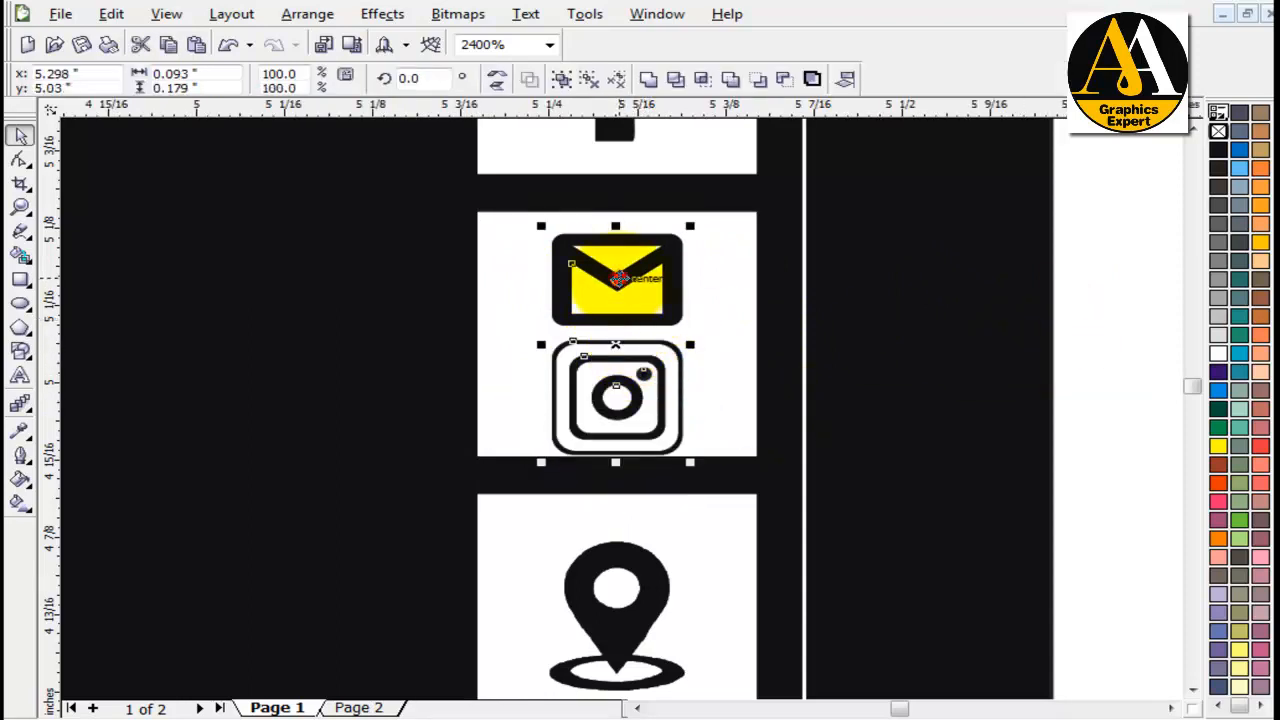
pyautogui.click(724, 312)
pyautogui.press('e')
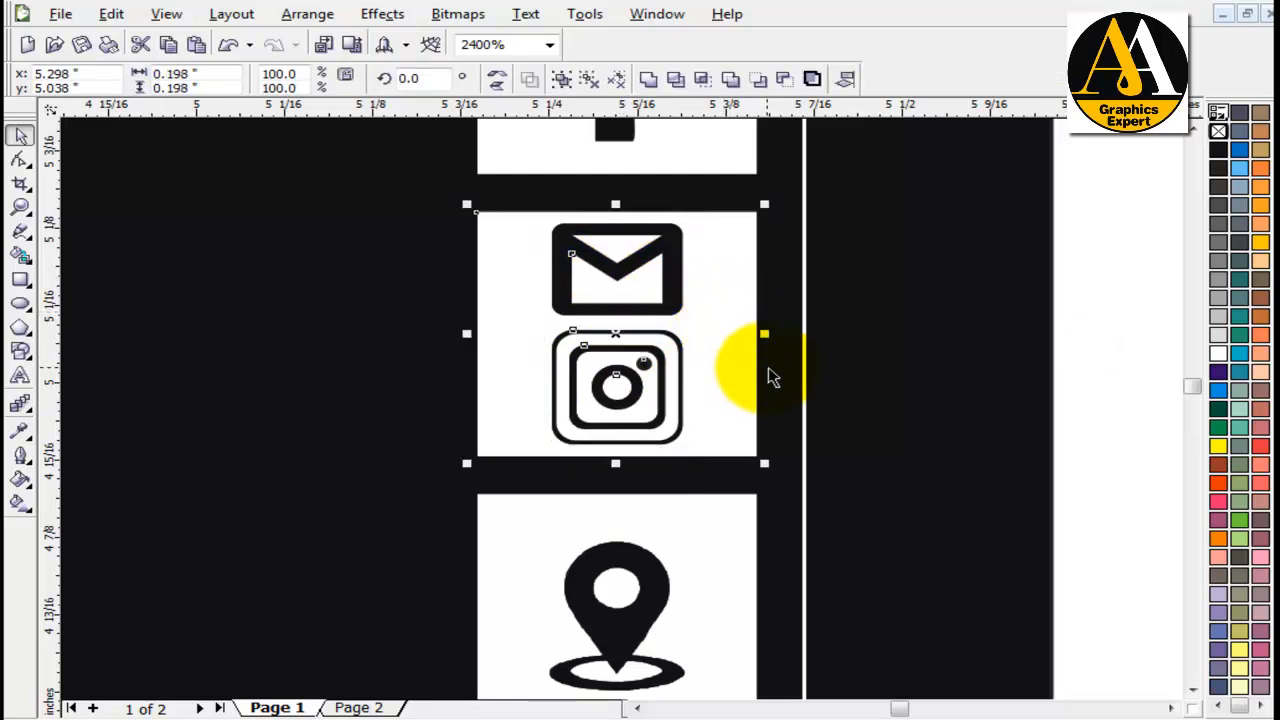
pyautogui.click(1166, 283)
# Step: Move all the contact detail texts onto the black panel beside the icon squares and colour them white
pyautogui.scroll(-2, 417, 530)
pyautogui.scroll(-1, 564, 443)
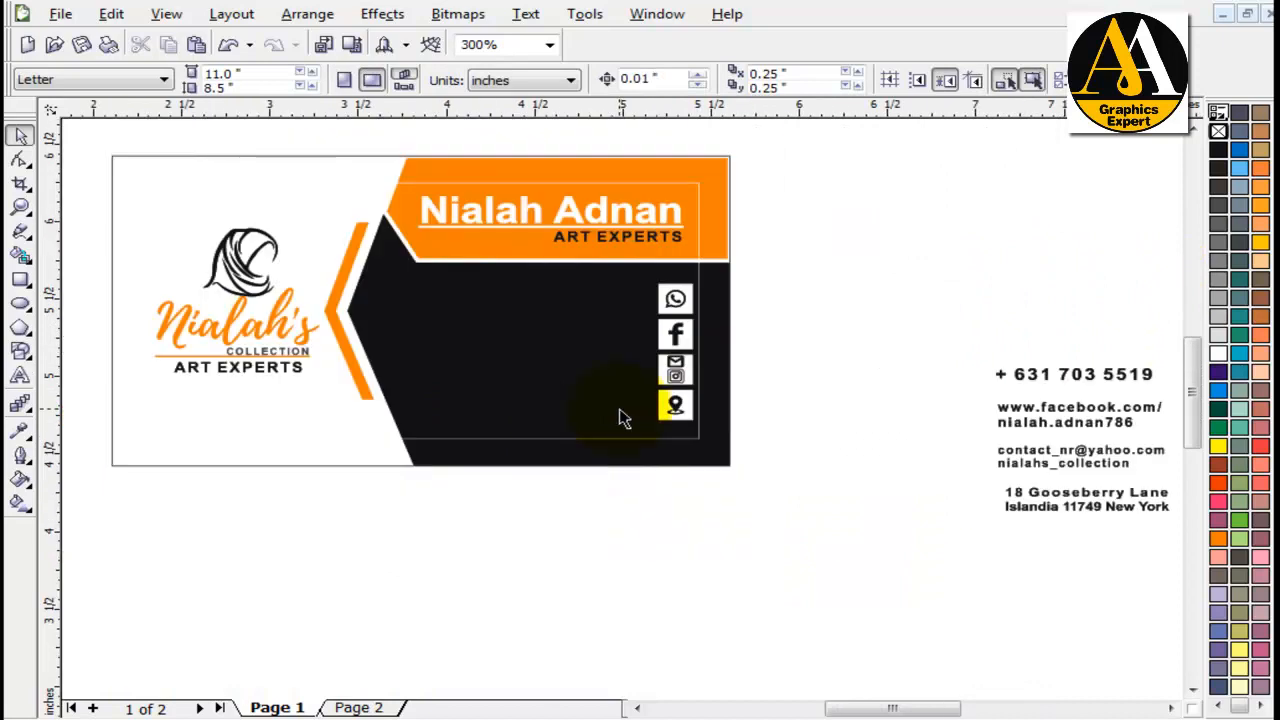
pyautogui.click(866, 484)
pyautogui.moveTo(873, 285); pyautogui.dragTo(1115, 550)
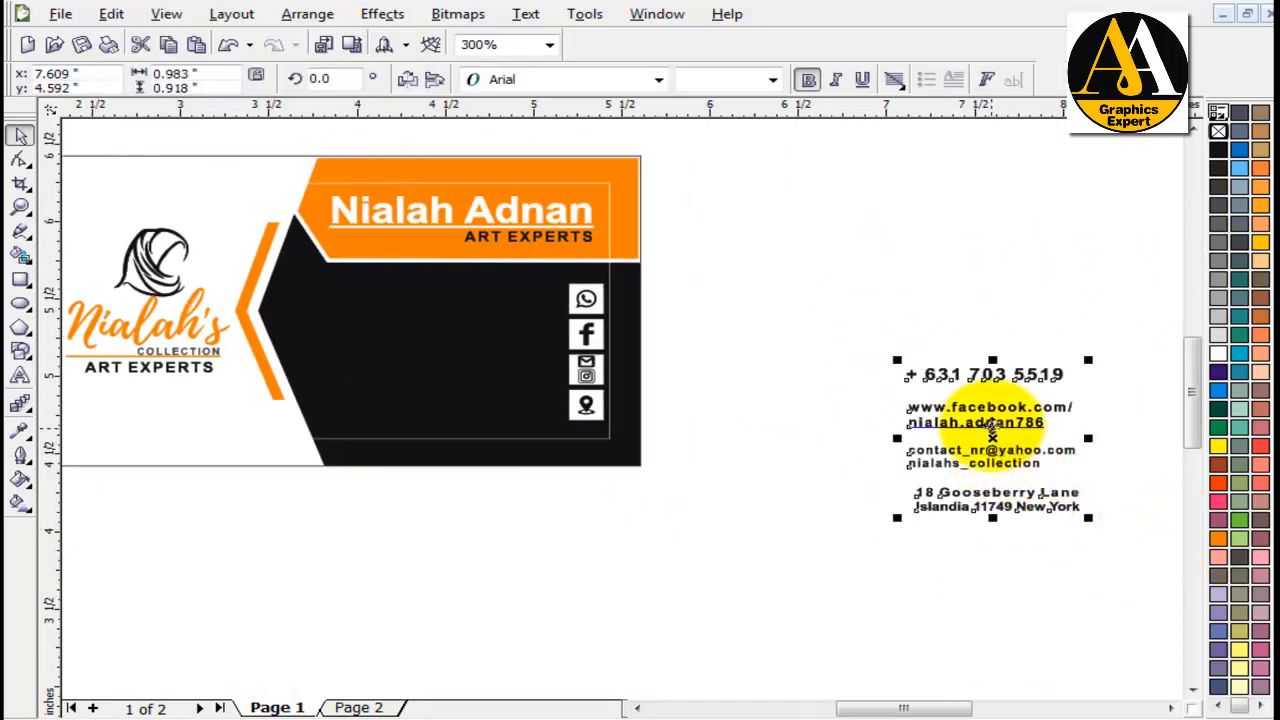
pyautogui.moveTo(990, 425); pyautogui.dragTo(462, 353)
pyautogui.scroll(1, 462, 353)
pyautogui.click(1218, 362)
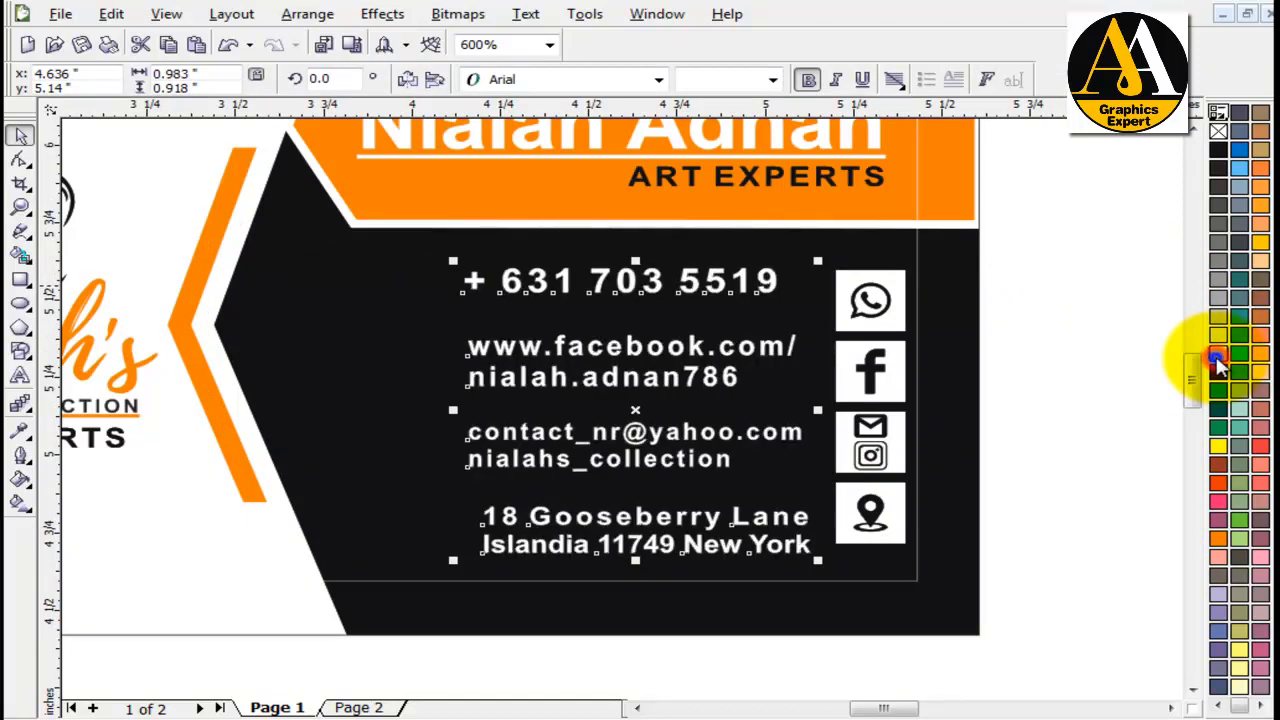
pyautogui.click(1068, 434)
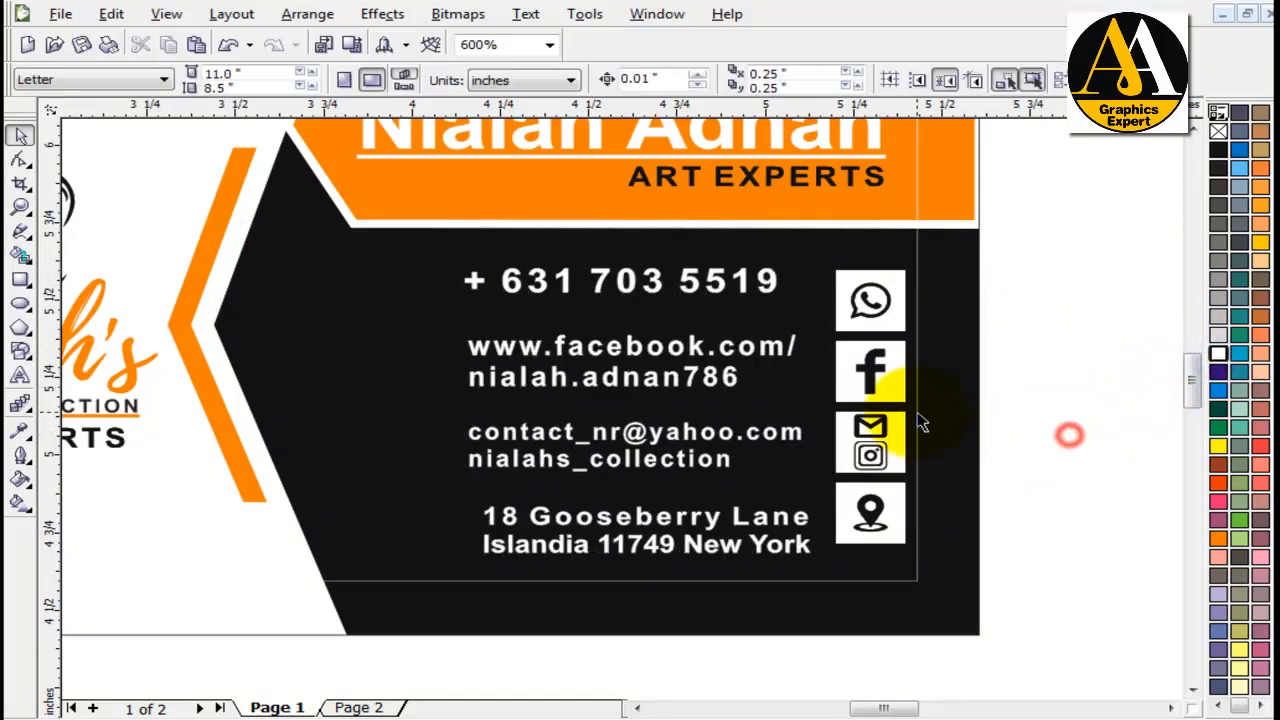
# Step: Group the two address lines and align them vertically centred with the location pin square
pyautogui.click(788, 528)
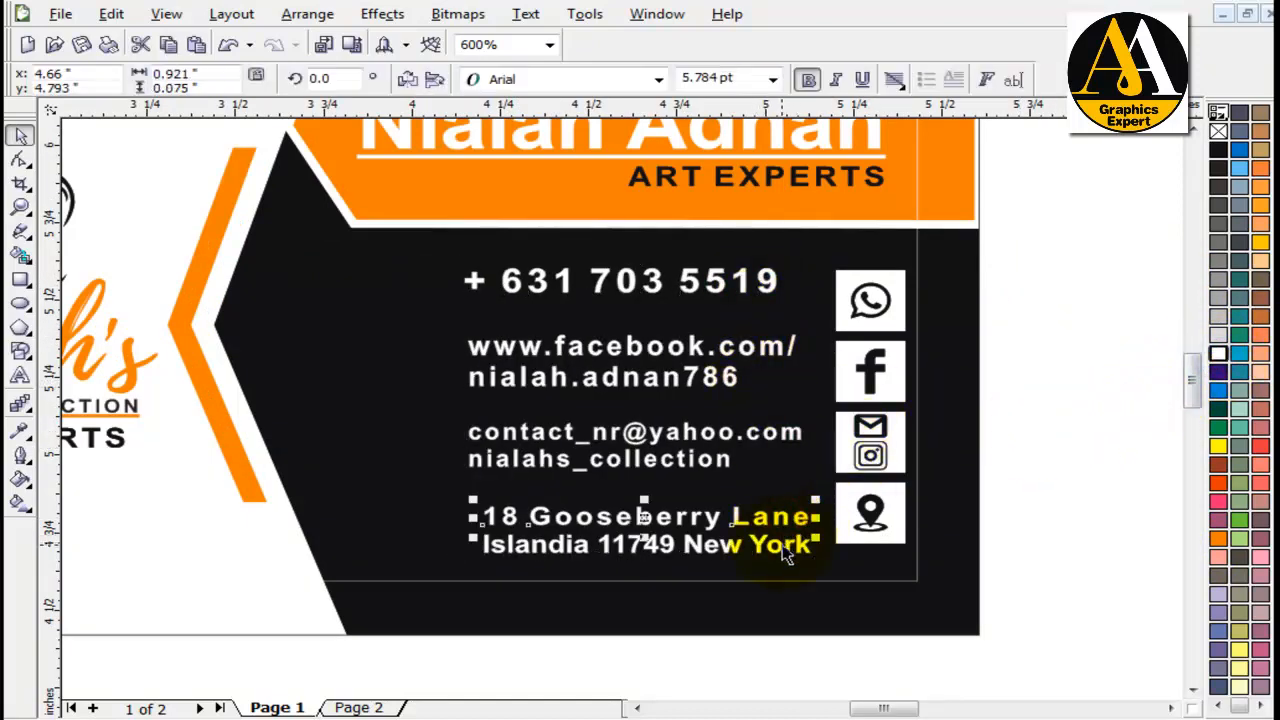
pyautogui.hotkey('ctrl', 'g')
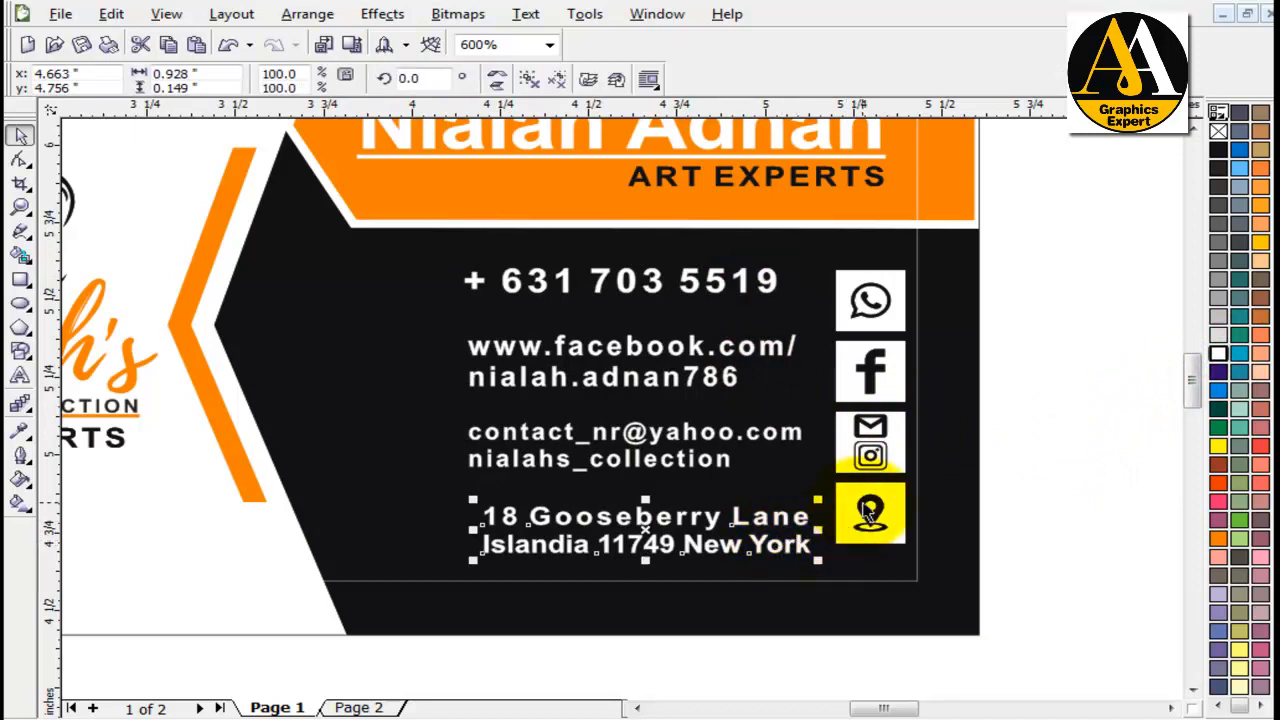
pyautogui.keyDown('shift'); pyautogui.click(843, 505); pyautogui.keyUp('shift')
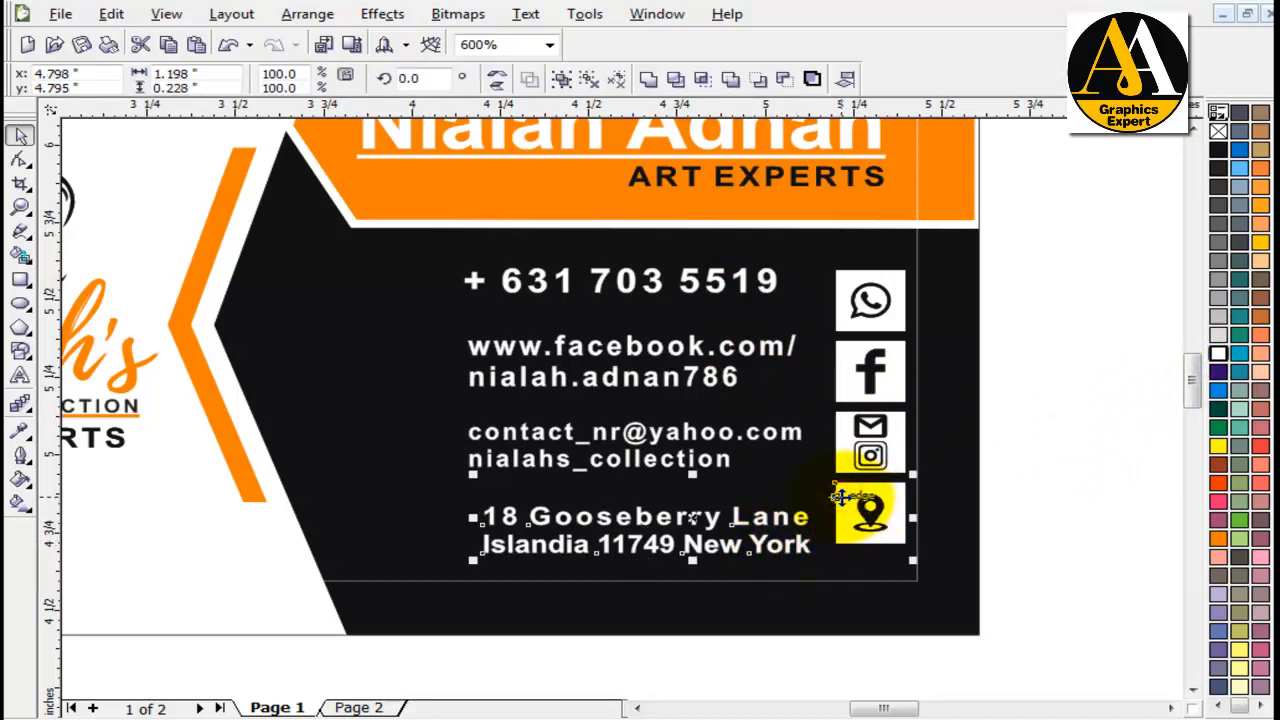
pyautogui.press('e')
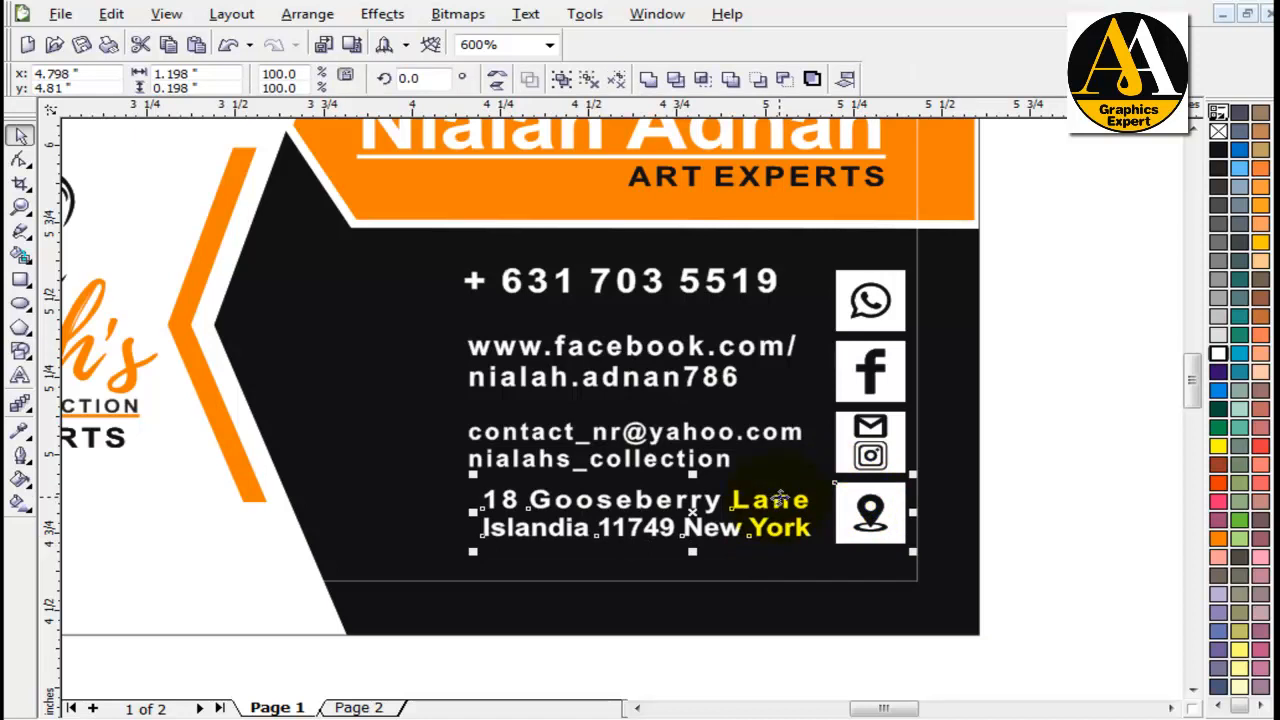
pyautogui.click(1069, 502)
# Step: Shift the grouped address sideways so its left edge lines up with the contact lines above
pyautogui.click(765, 505)
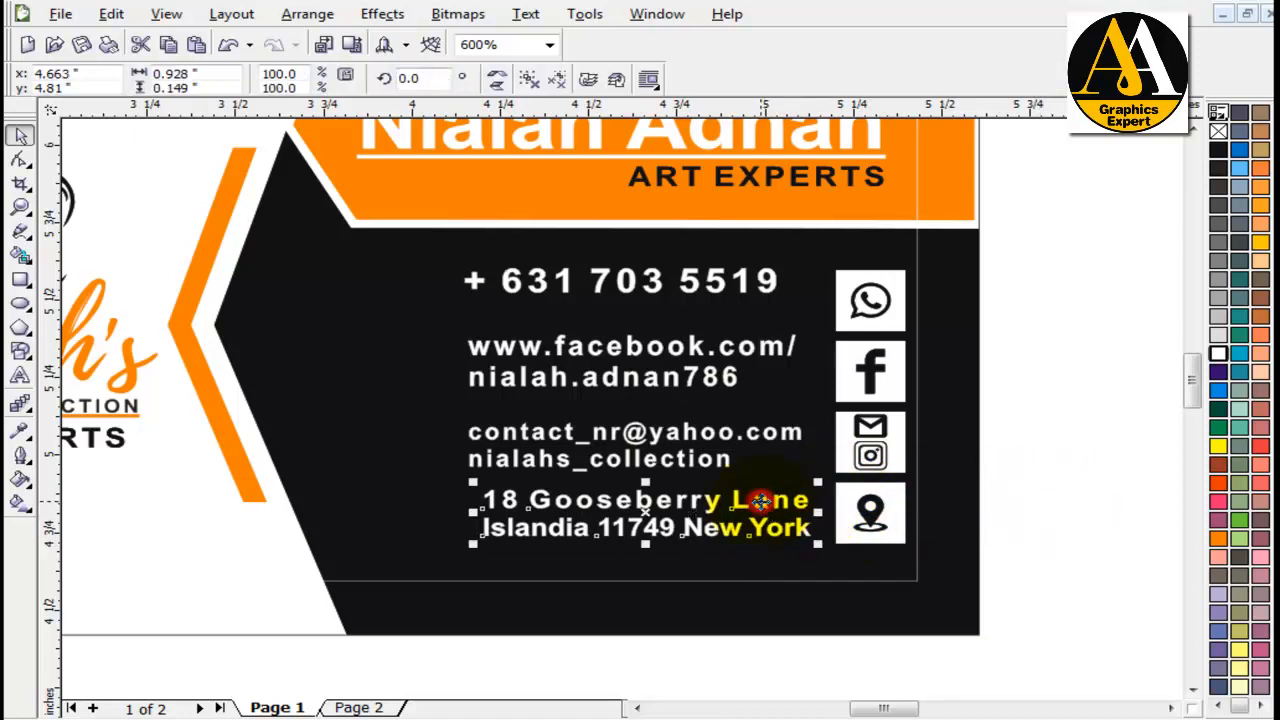
pyautogui.moveTo(765, 505); pyautogui.dragTo(750, 505)
pyautogui.click(1069, 499)
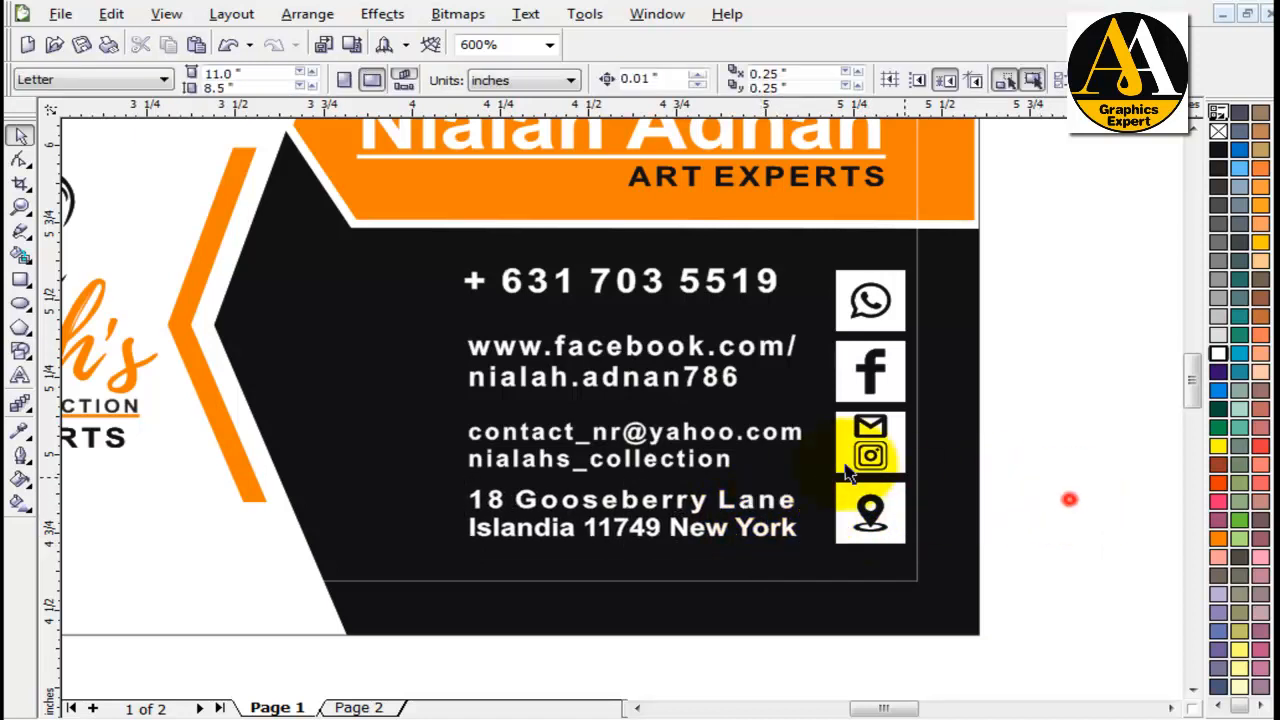
# Step: Align the e-mail and Instagram handle text vertically centred with the mail and Instagram square
pyautogui.click(712, 460)
pyautogui.click(791, 436)
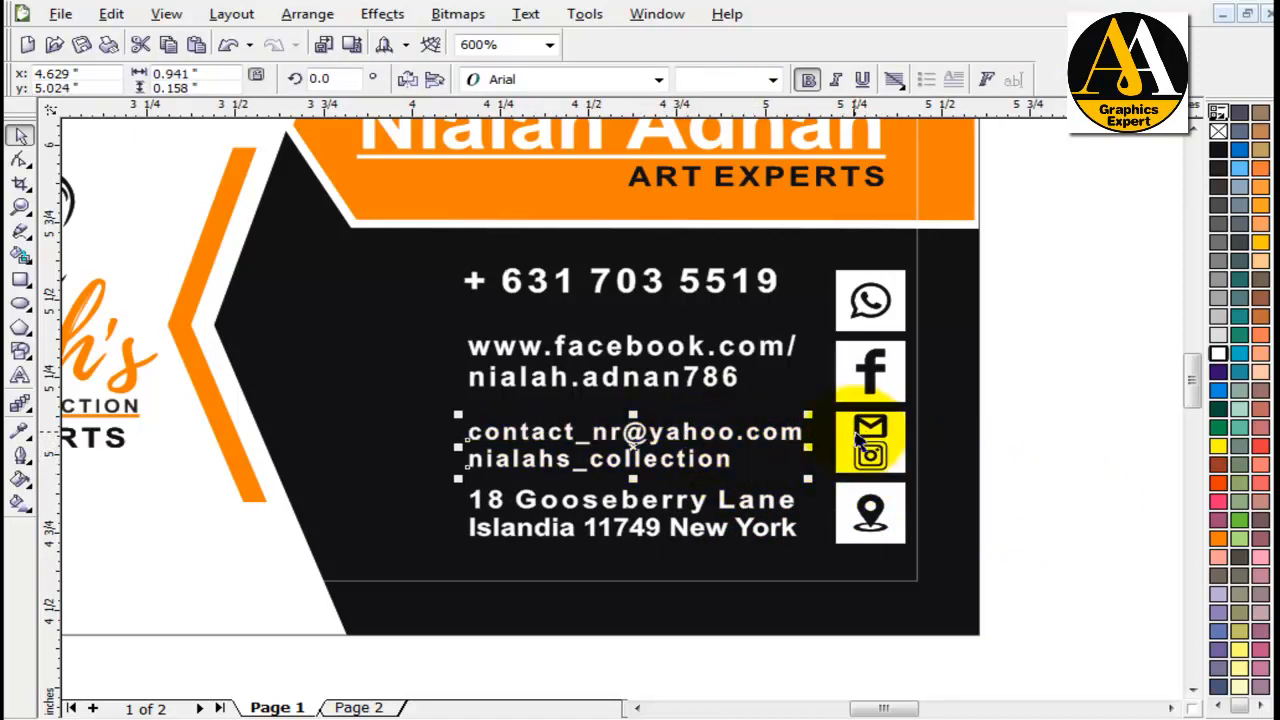
pyautogui.hotkey('ctrl', 'g')
pyautogui.keyDown('shift'); pyautogui.click(840, 431); pyautogui.keyUp('shift')
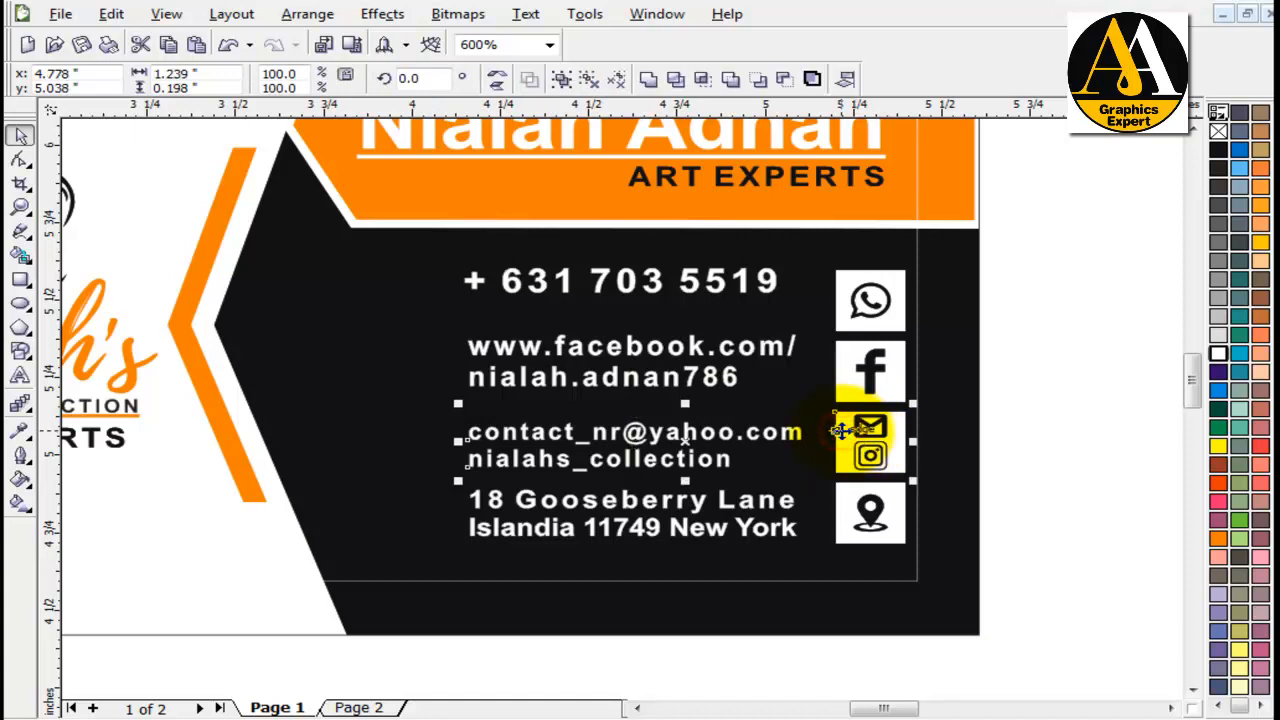
pyautogui.click(1032, 443)
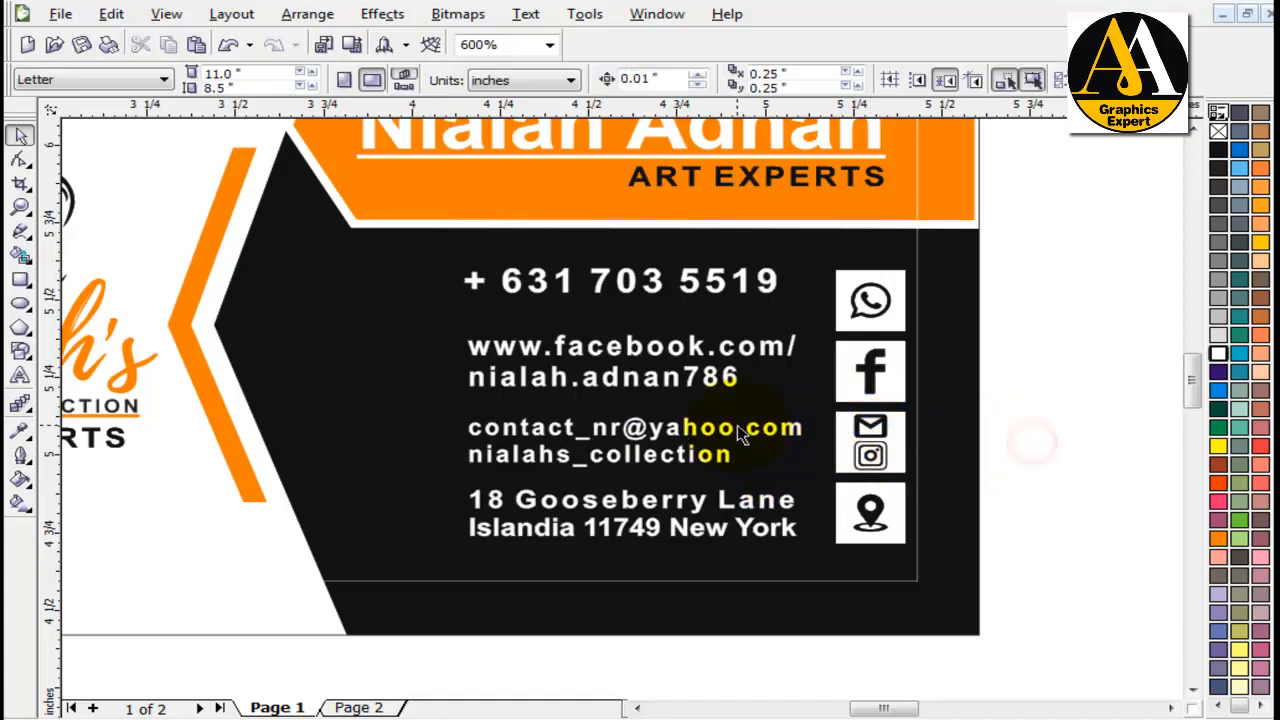
# Step: Align the Facebook address text vertically centred with the Facebook icon square
pyautogui.click(713, 377)
pyautogui.keyDown('shift'); pyautogui.click(880, 372); pyautogui.keyUp('shift')
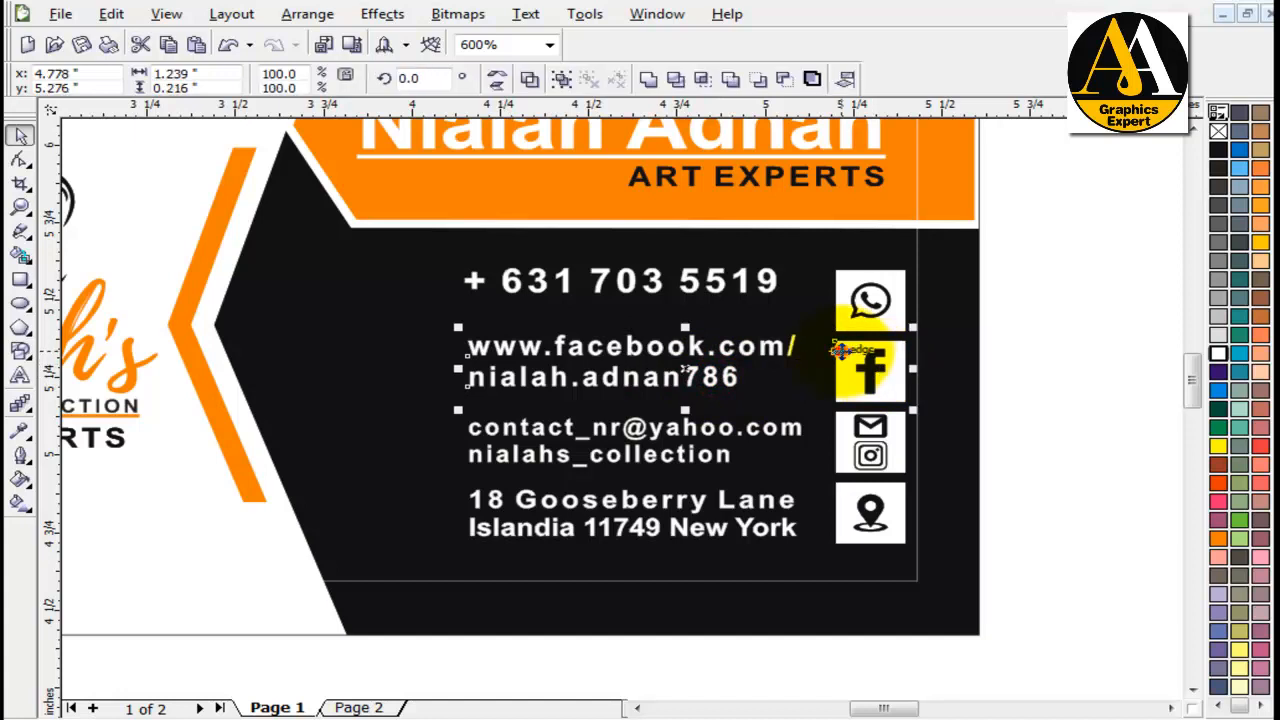
pyautogui.press('e')
pyautogui.click(984, 366)
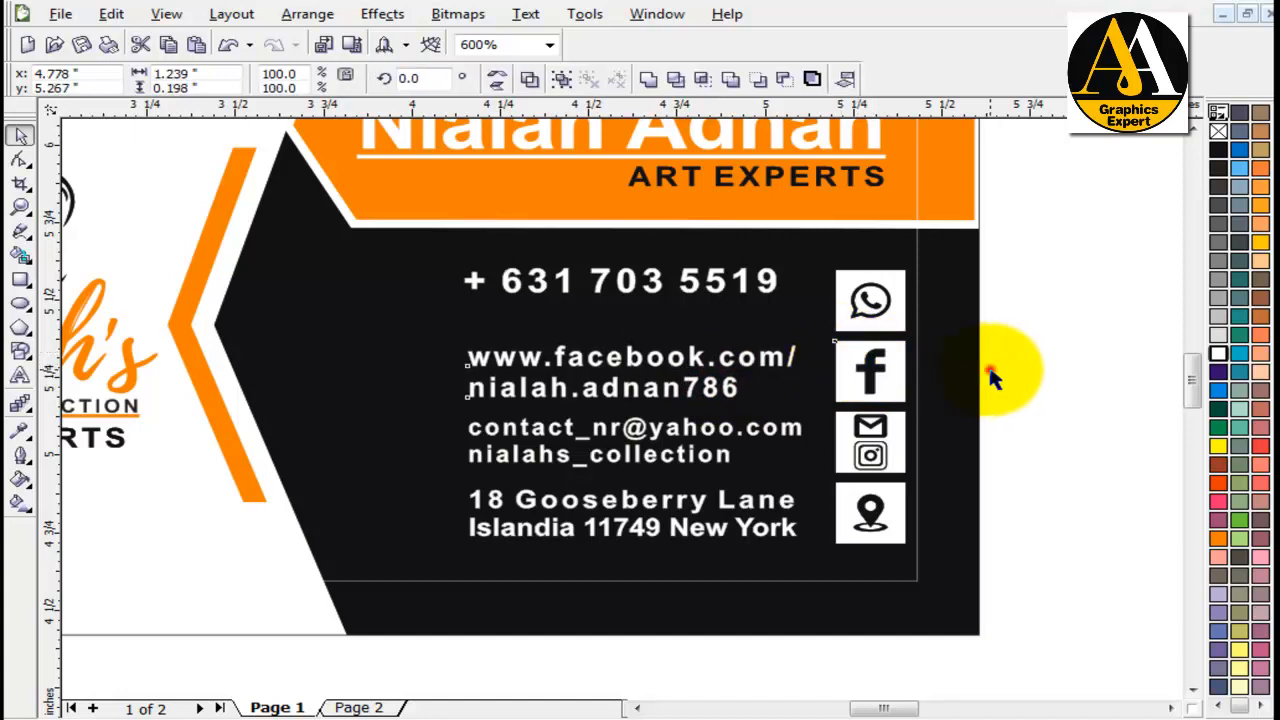
# Step: Align the phone number vertically centred with the WhatsApp icon square
pyautogui.click(745, 280)
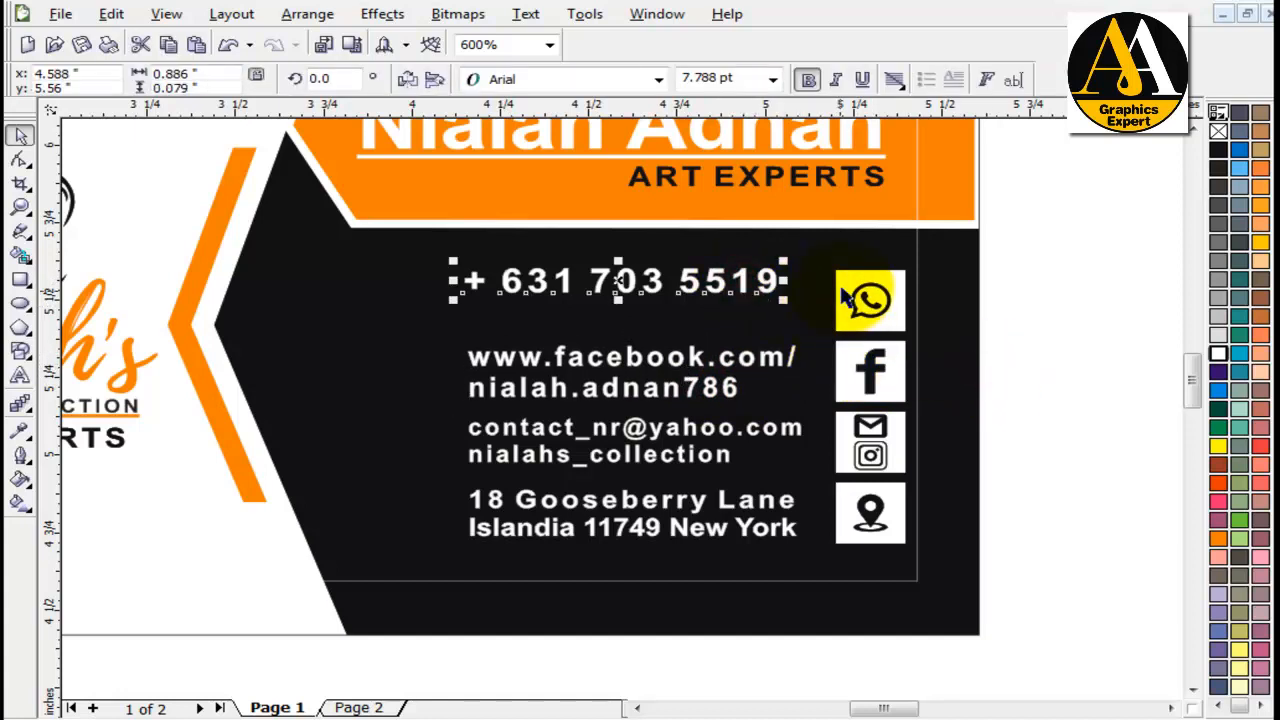
pyautogui.keyDown('shift'); pyautogui.click(845, 290); pyautogui.keyUp('shift')
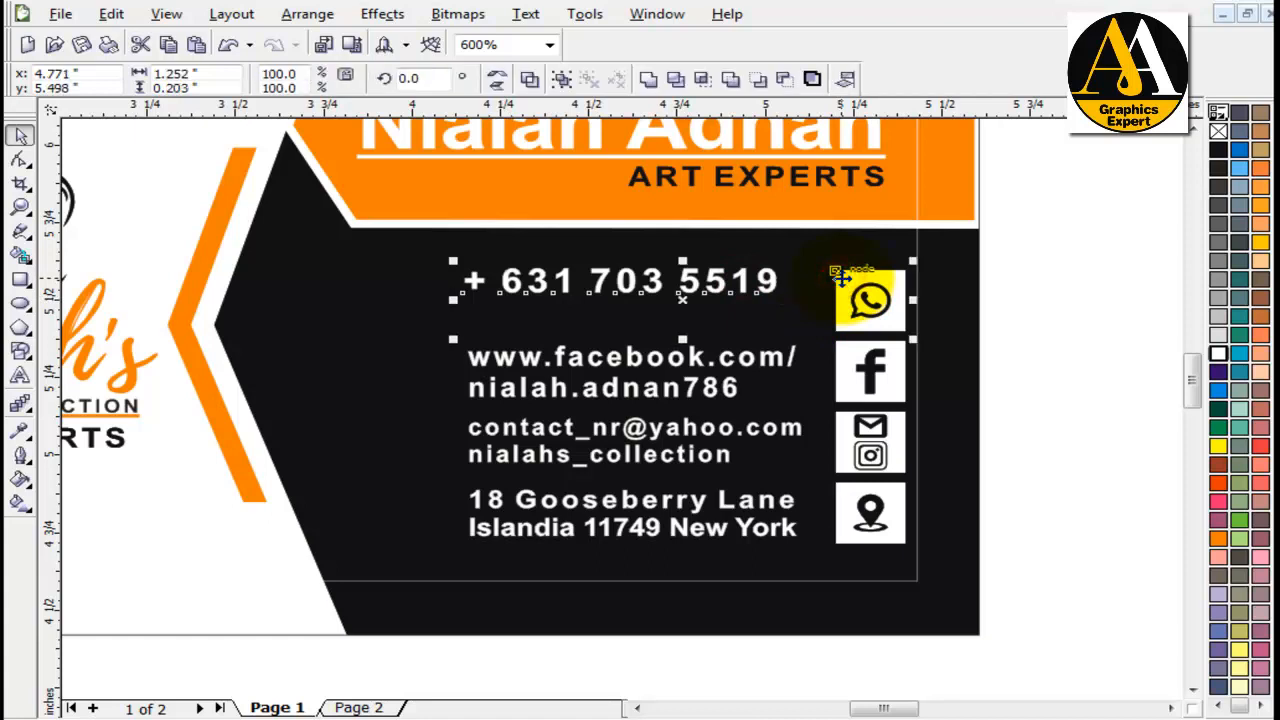
pyautogui.press('e')
pyautogui.click(1064, 350)
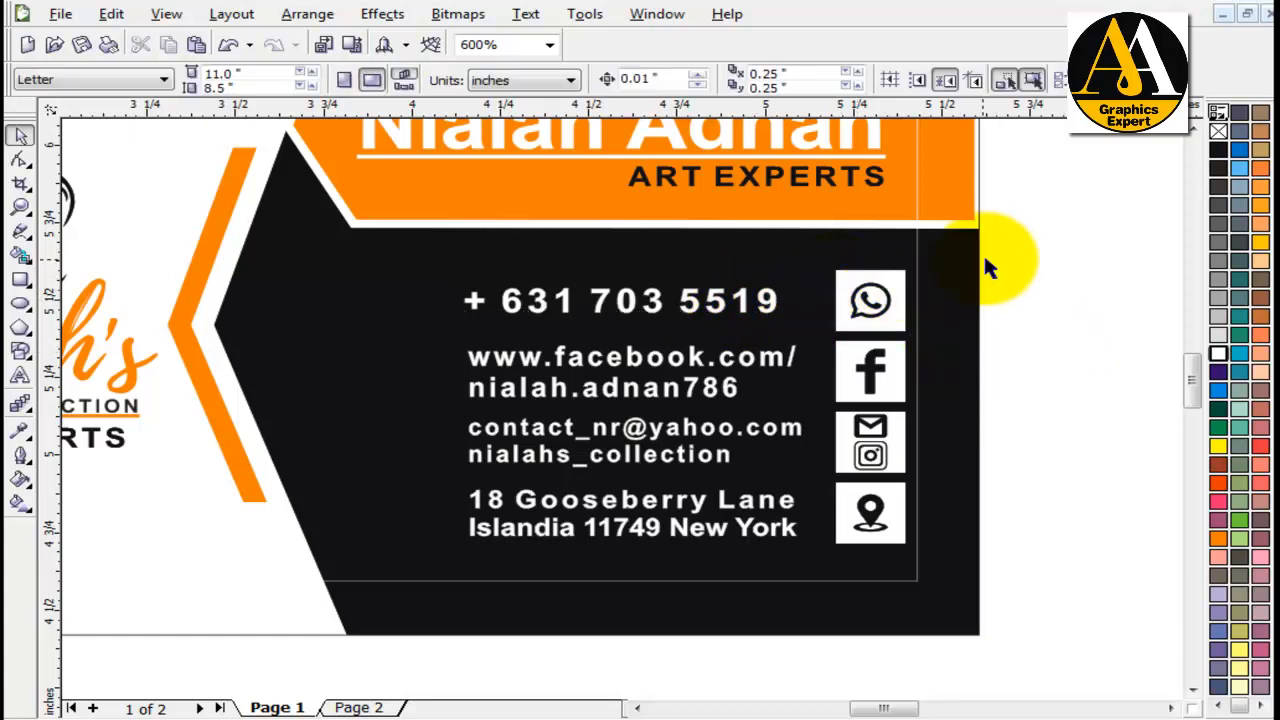
# Step: Nudge the phone number and its WhatsApp square up together by 0.04 inch
pyautogui.moveTo(1037, 237); pyautogui.dragTo(420, 355)
pyautogui.press('Up')
pyautogui.press('Up')
pyautogui.press('Up')
pyautogui.press('Up')
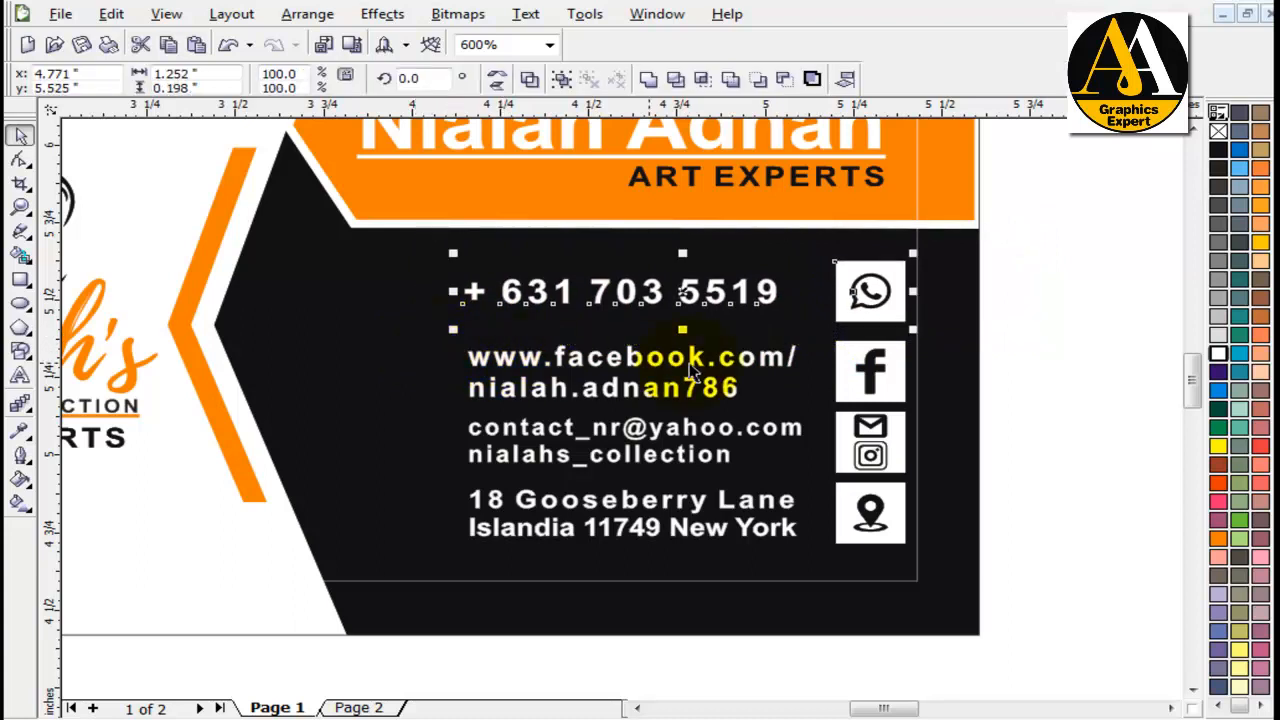
# Step: Nudge the address lines and their location pin square down together by 0.03 inch
pyautogui.moveTo(1034, 466); pyautogui.dragTo(416, 570)
pyautogui.press('Down')
pyautogui.press('Down')
pyautogui.press('Down')
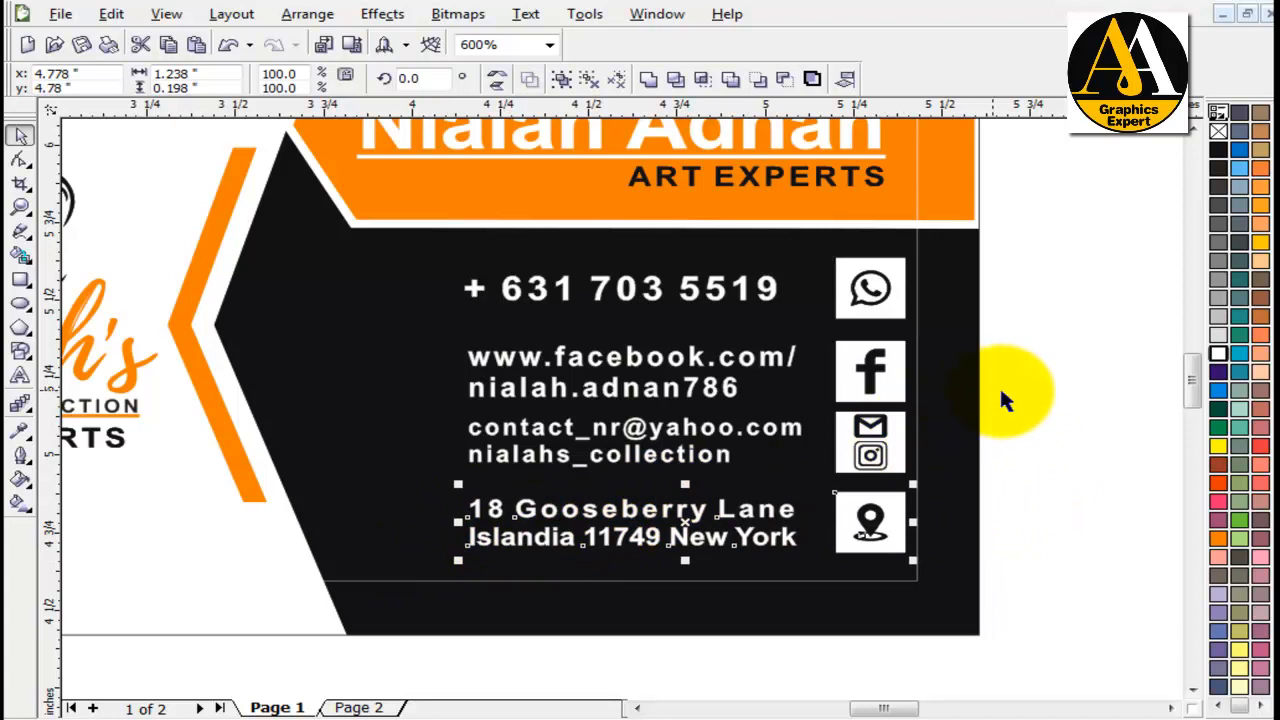
# Step: Nudge the Facebook row up 0.01 inch and the e-mail and Instagram row down 0.01 inch to even the spacing
pyautogui.moveTo(1020, 326); pyautogui.dragTo(417, 417)
pyautogui.press('Up')
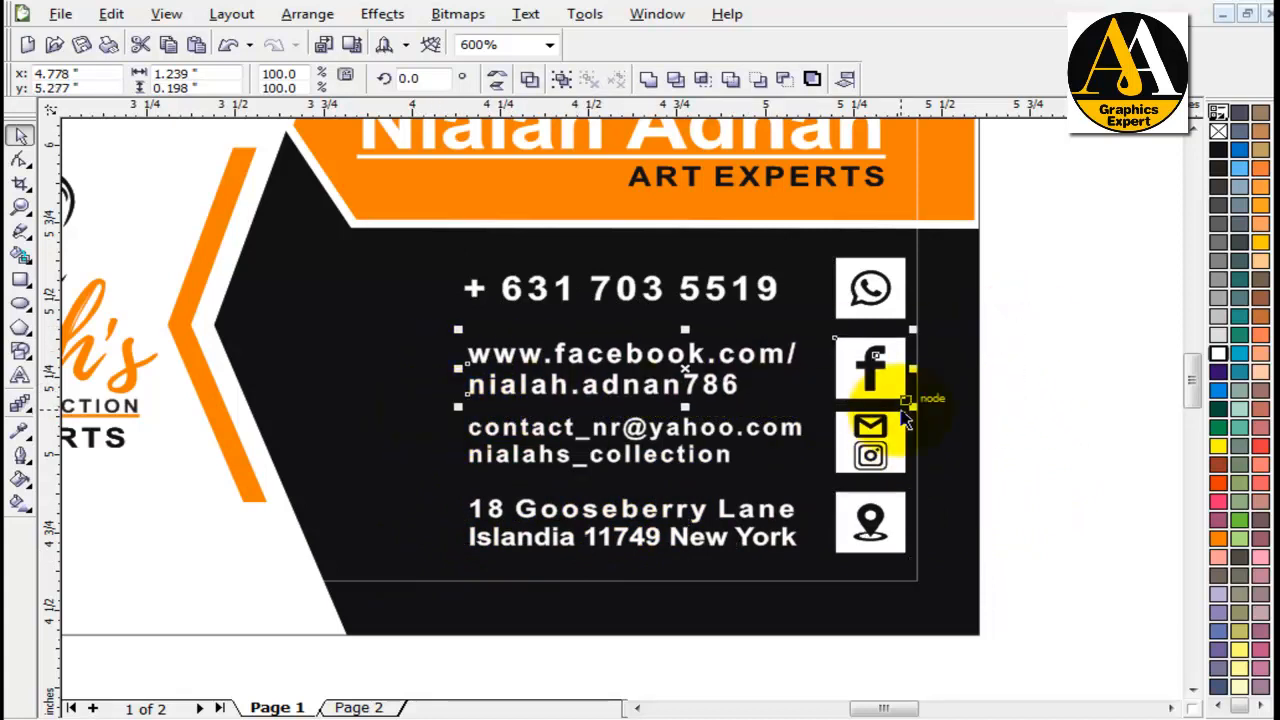
pyautogui.moveTo(1040, 398); pyautogui.dragTo(392, 494)
pyautogui.press('Down')
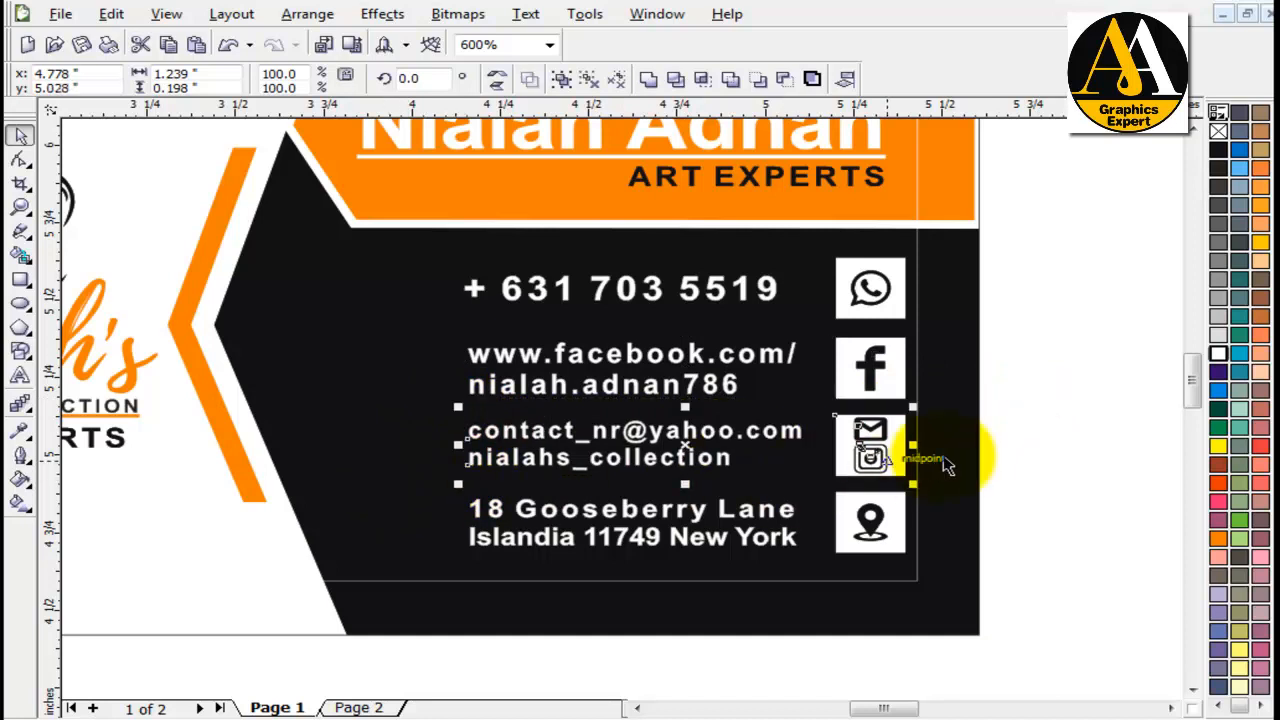
pyautogui.click(1068, 447)
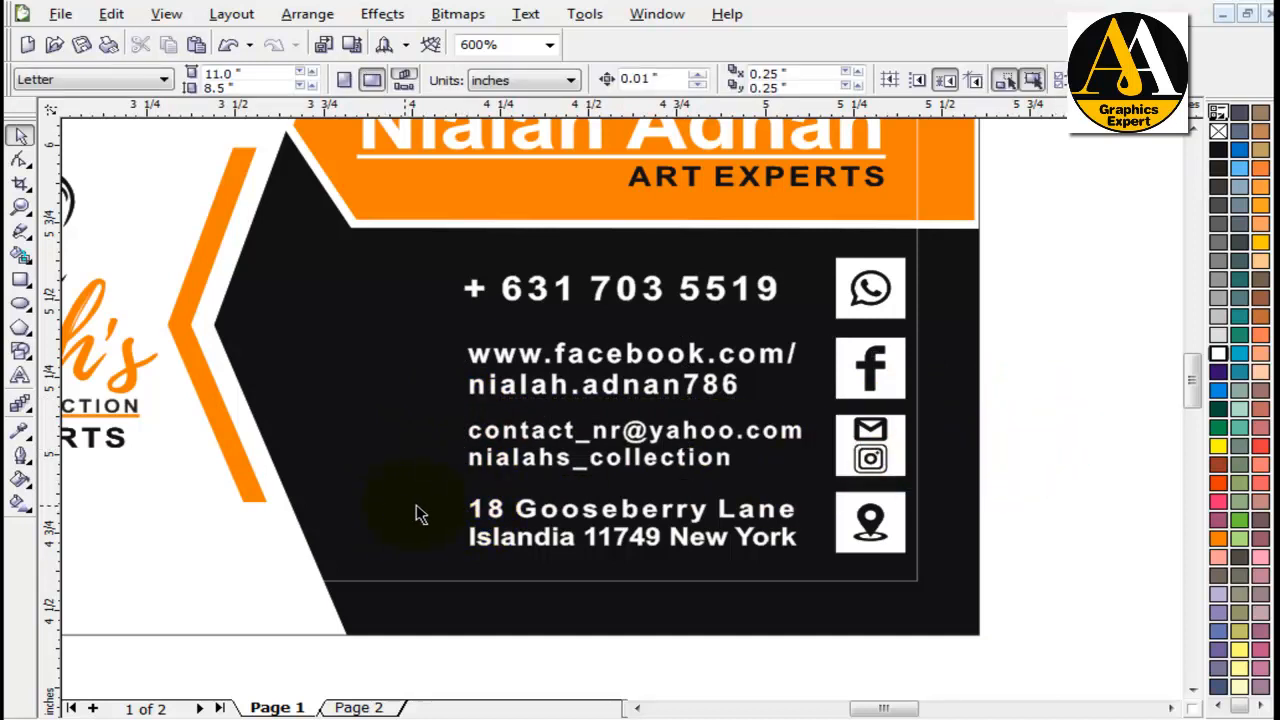
# Step: Colour the outline of the 3.15 by 1.65 inch inner margin rectangle black
pyautogui.scroll(-1, 437, 508)
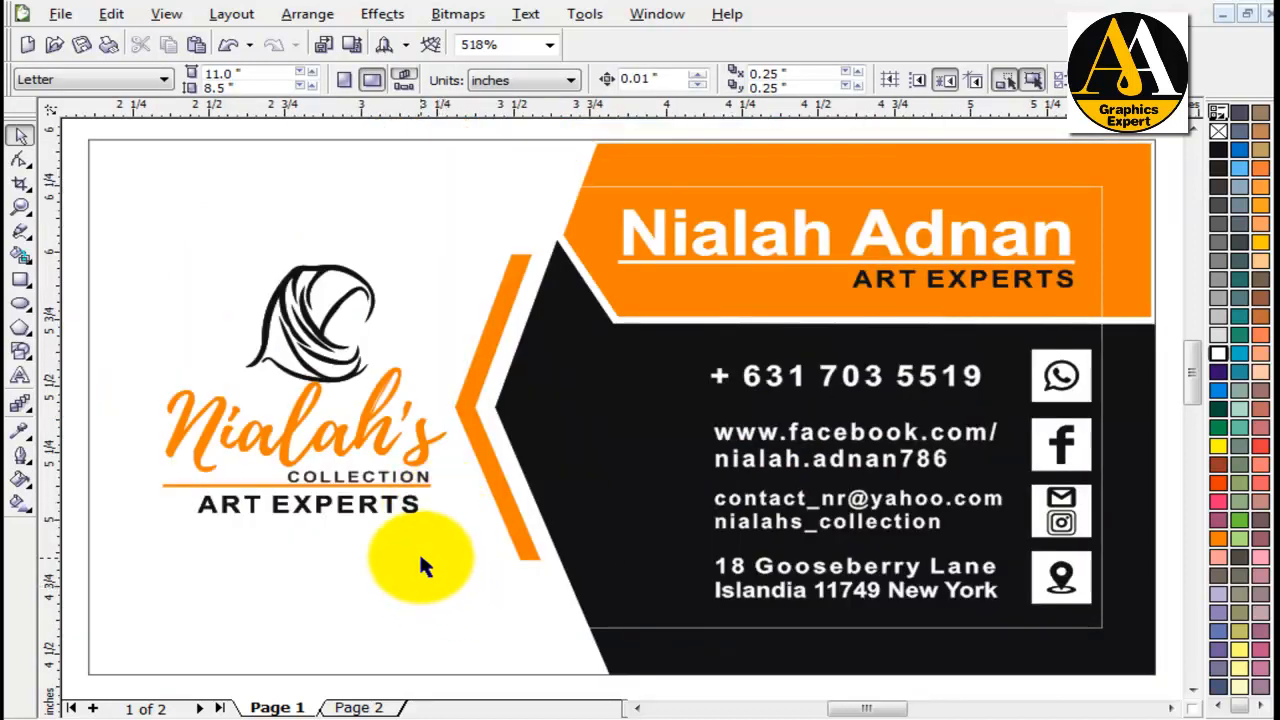
pyautogui.click(370, 432)
pyautogui.moveTo(486, 222); pyautogui.dragTo(120, 577)
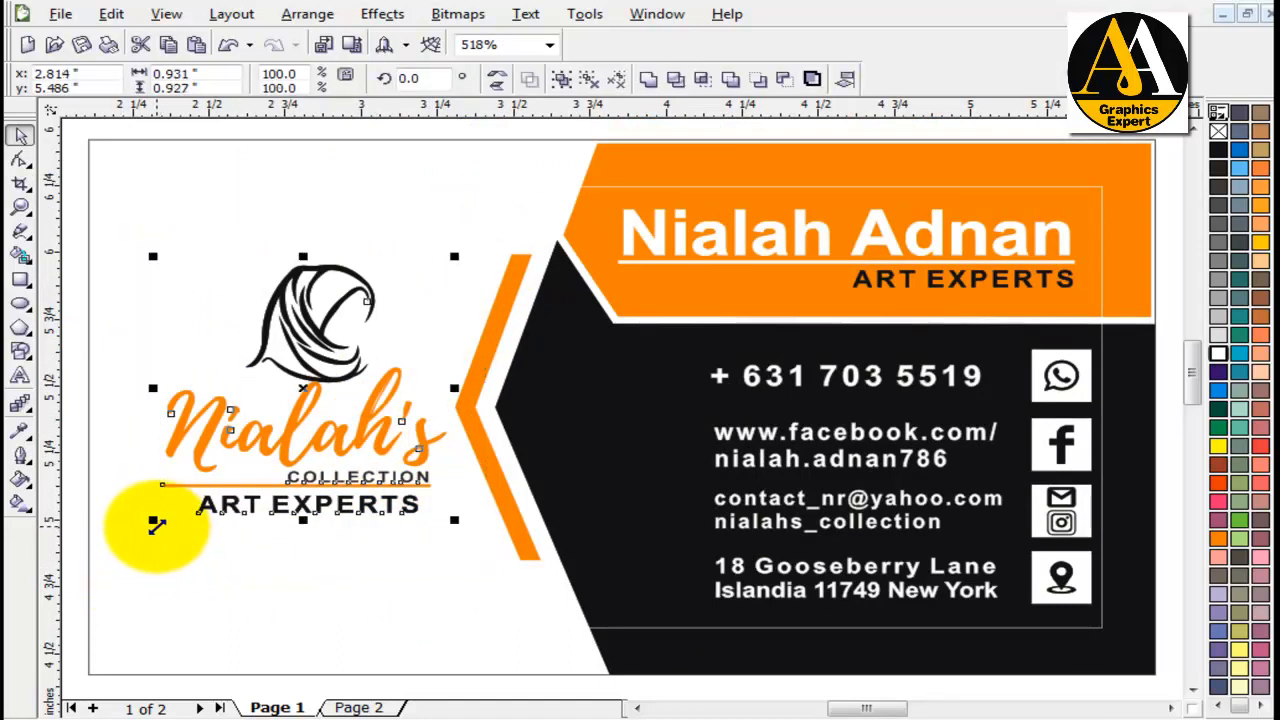
pyautogui.click(556, 618)
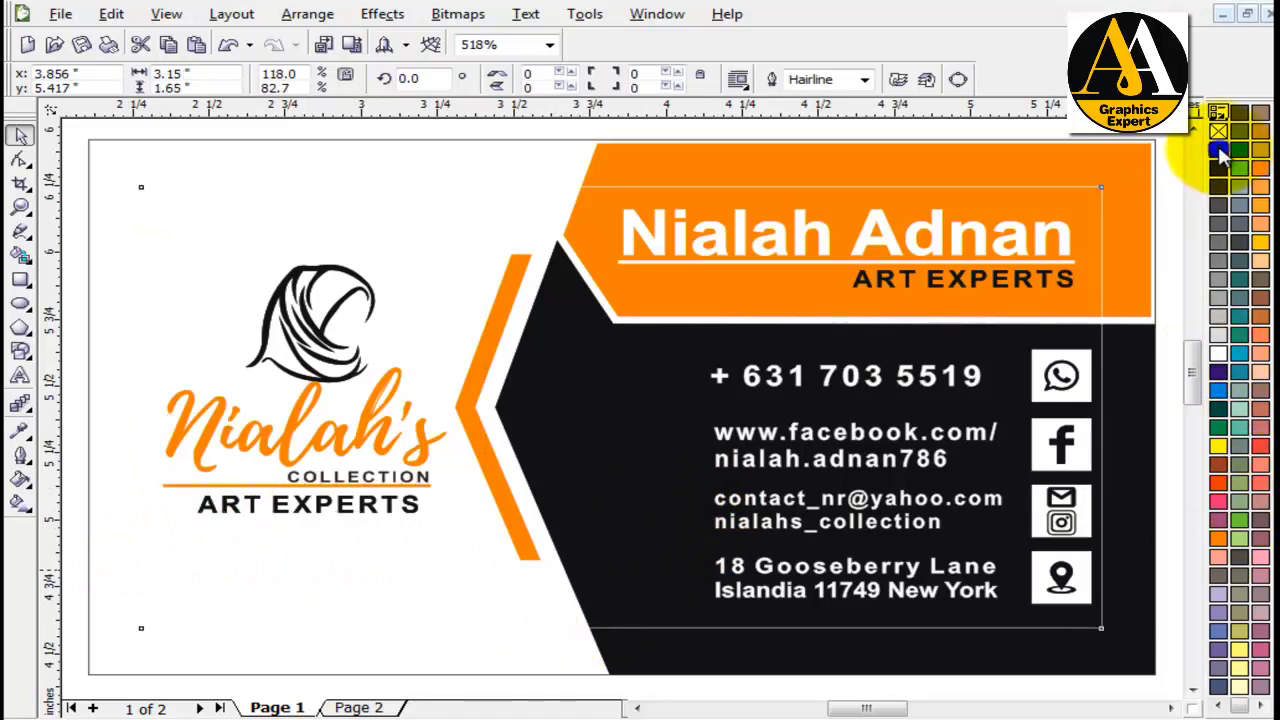
pyautogui.click(473, 507)
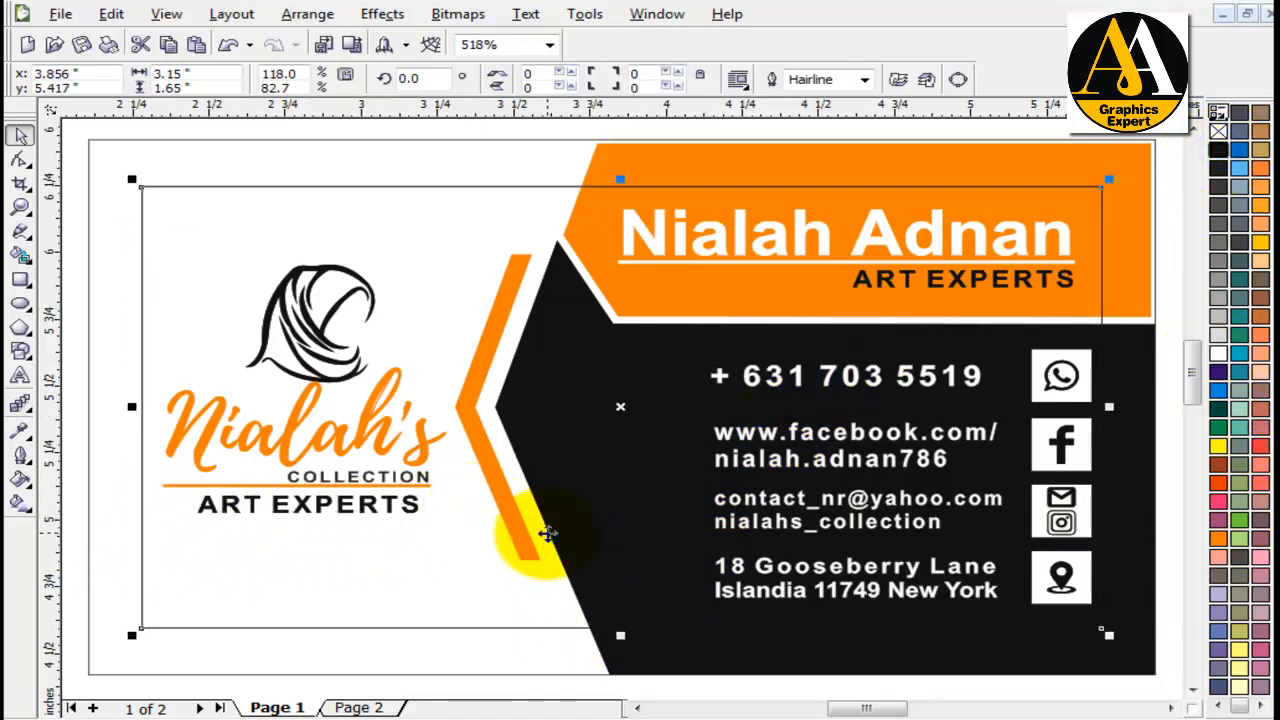
pyautogui.scroll(-2, 565, 548)
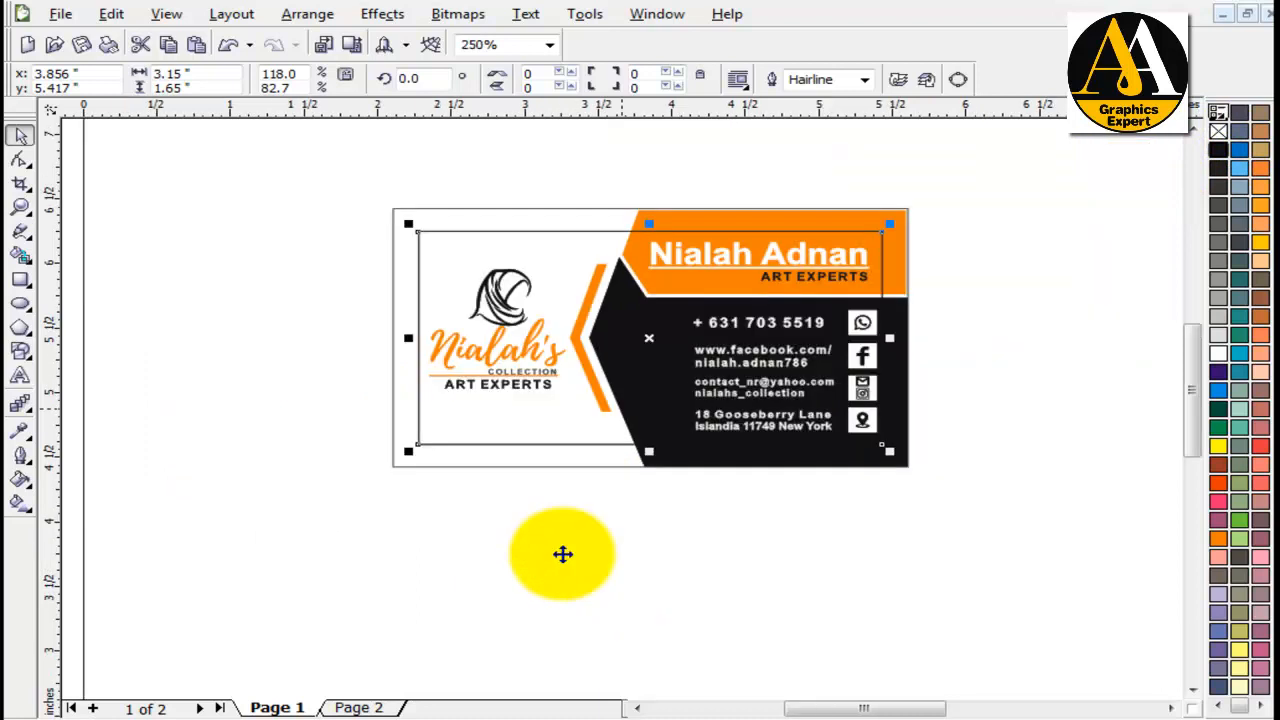
pyautogui.click(961, 528)
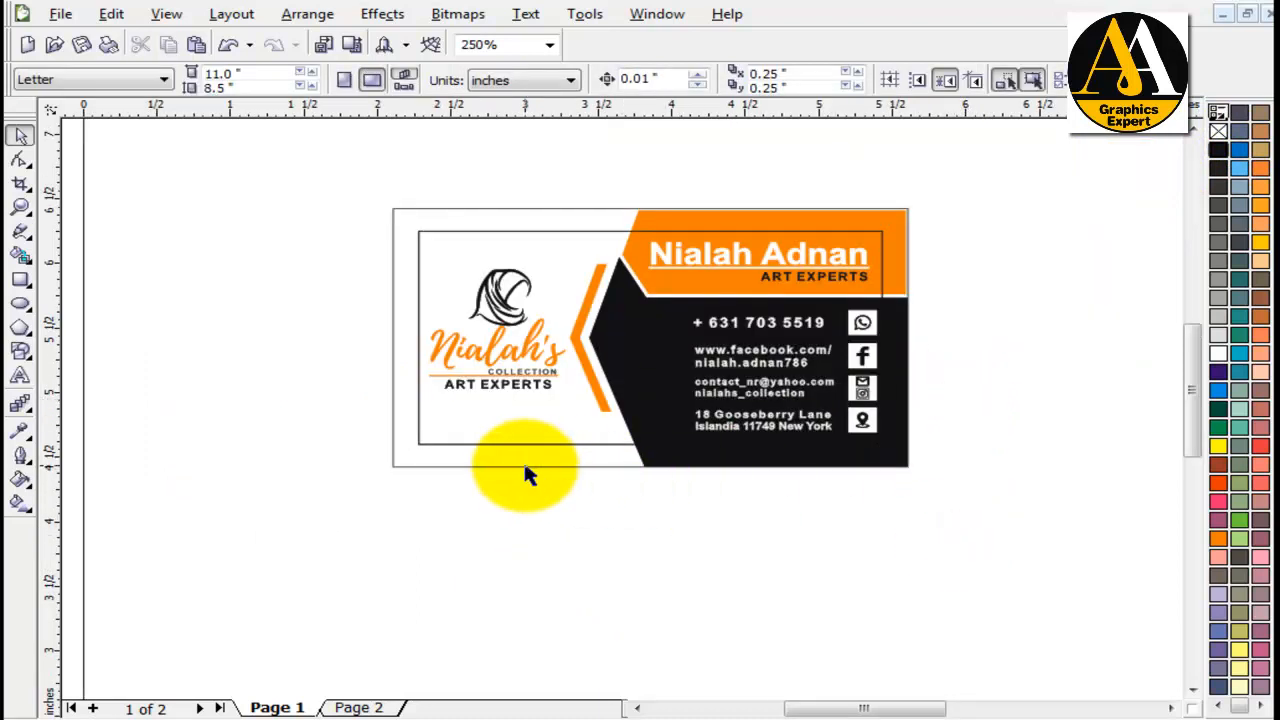
# Step: PowerClip the 3.5 by 2 inch card background inside the black-outlined inner margin rectangle
pyautogui.click(652, 465)
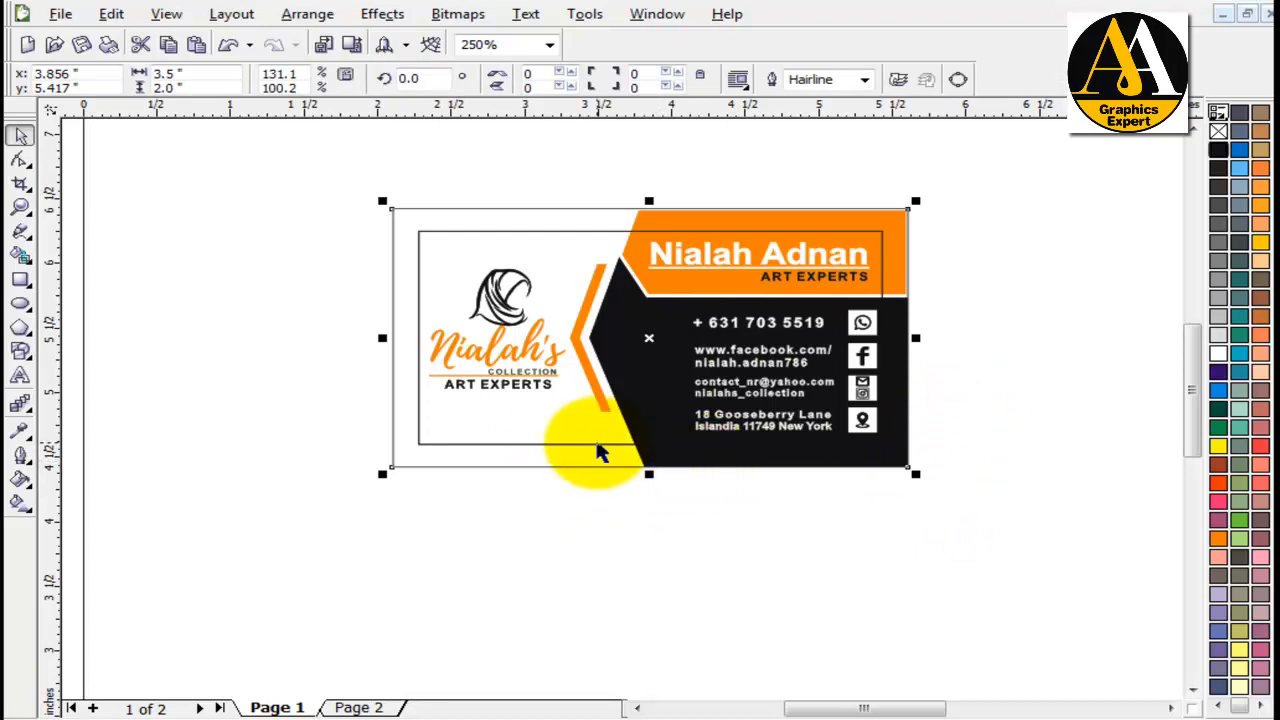
pyautogui.click(380, 14)
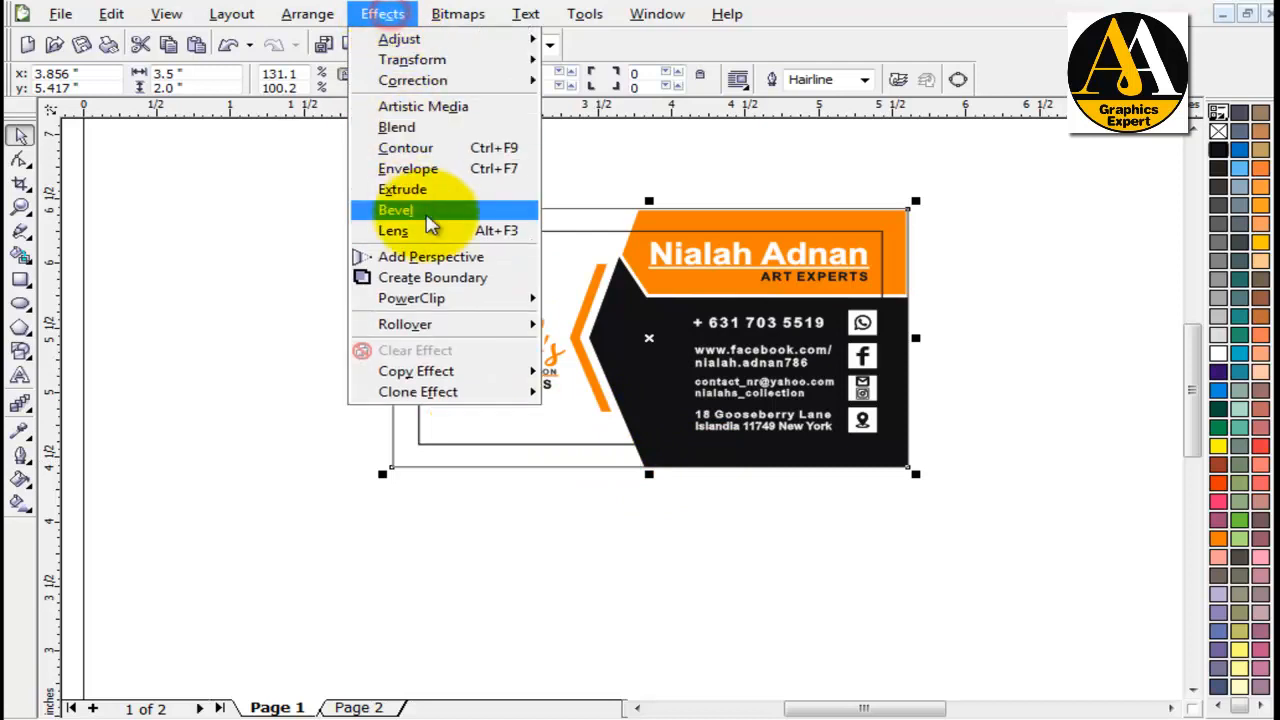
pyautogui.moveTo(500, 303)
pyautogui.click(565, 300)
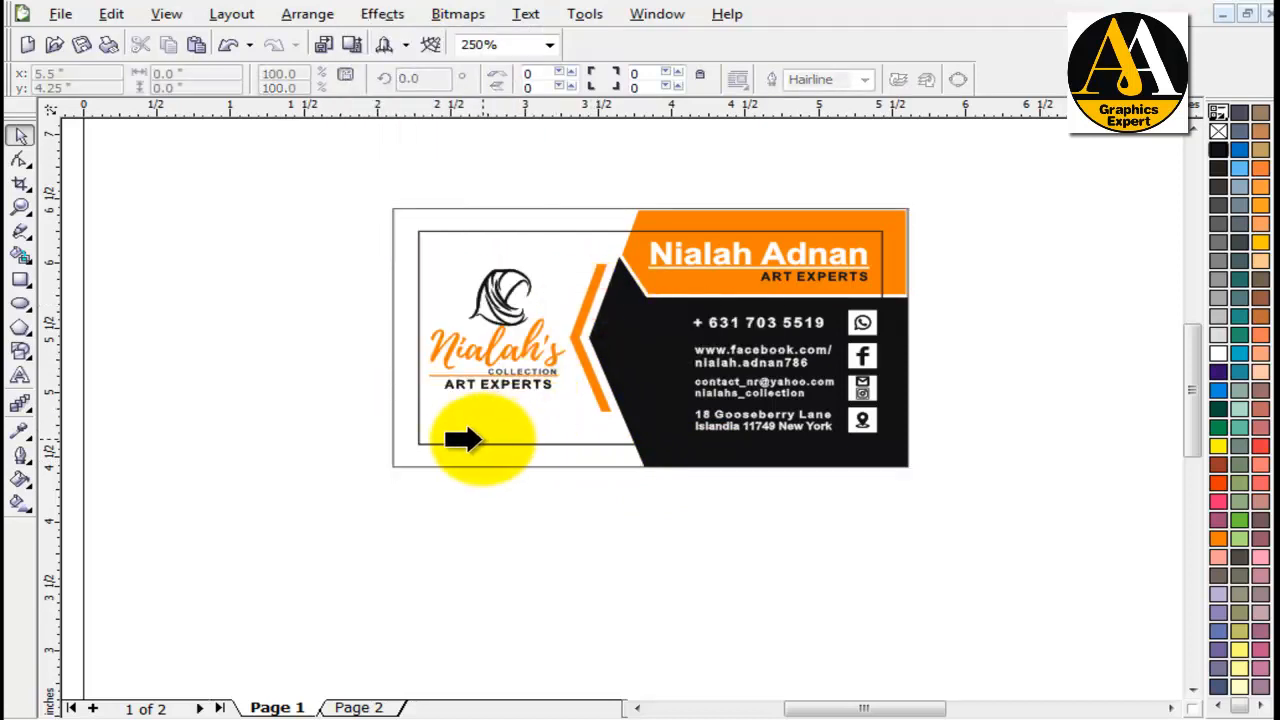
pyautogui.click(483, 440)
pyautogui.click(549, 513)
pyautogui.press('F4')
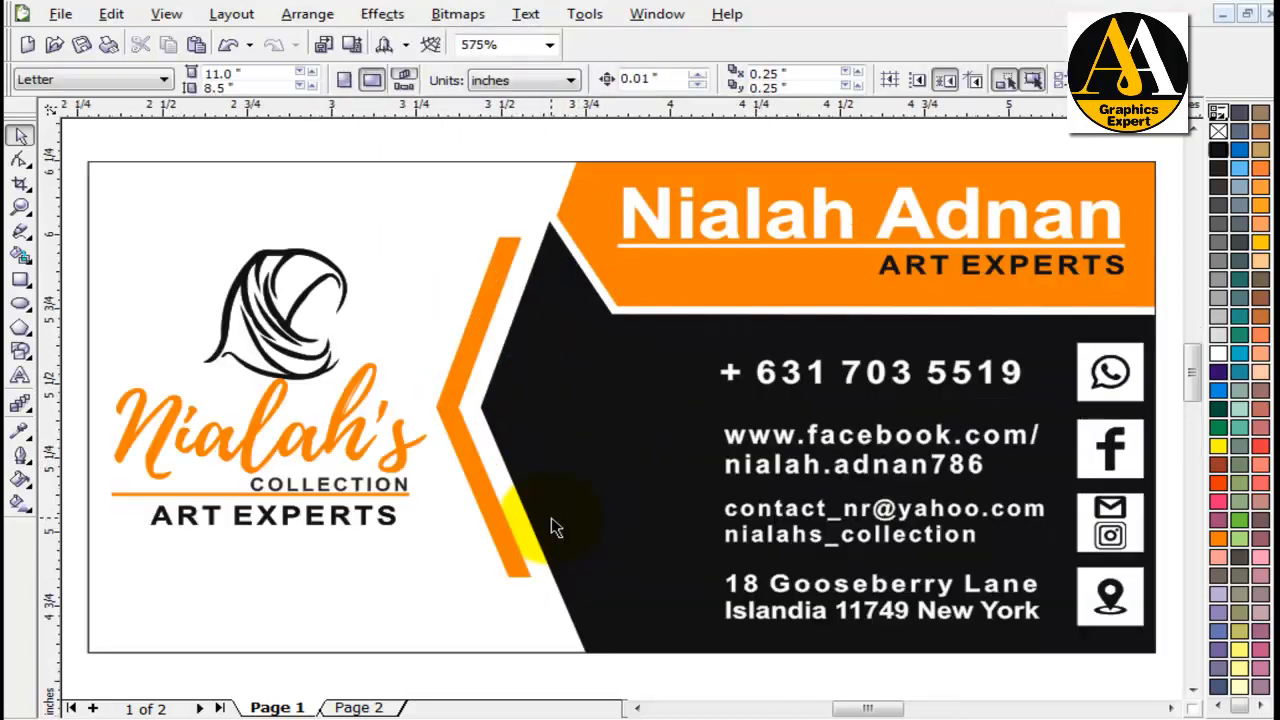
pyautogui.press('F3')
pyautogui.click(629, 530)
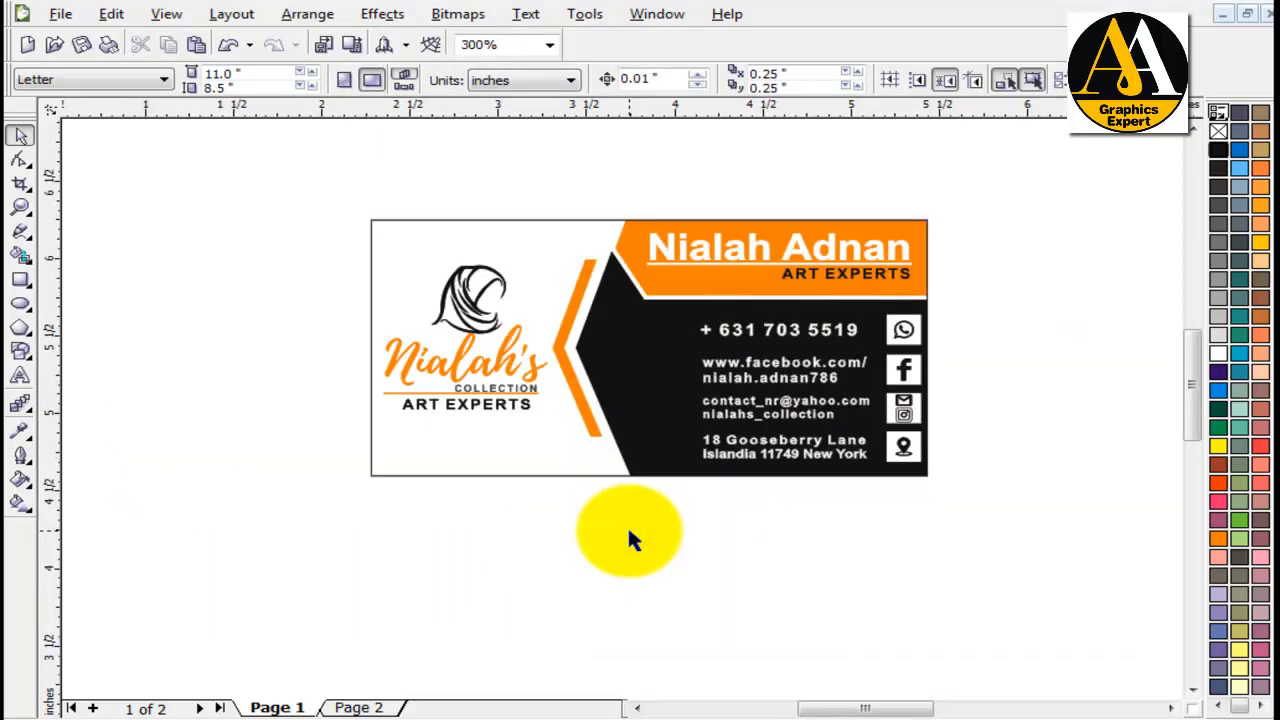
# Step: Move all four contact rows with their icon squares 0.1 inch to the left on the black panel
pyautogui.click(905, 330)
pyautogui.click(1005, 336)
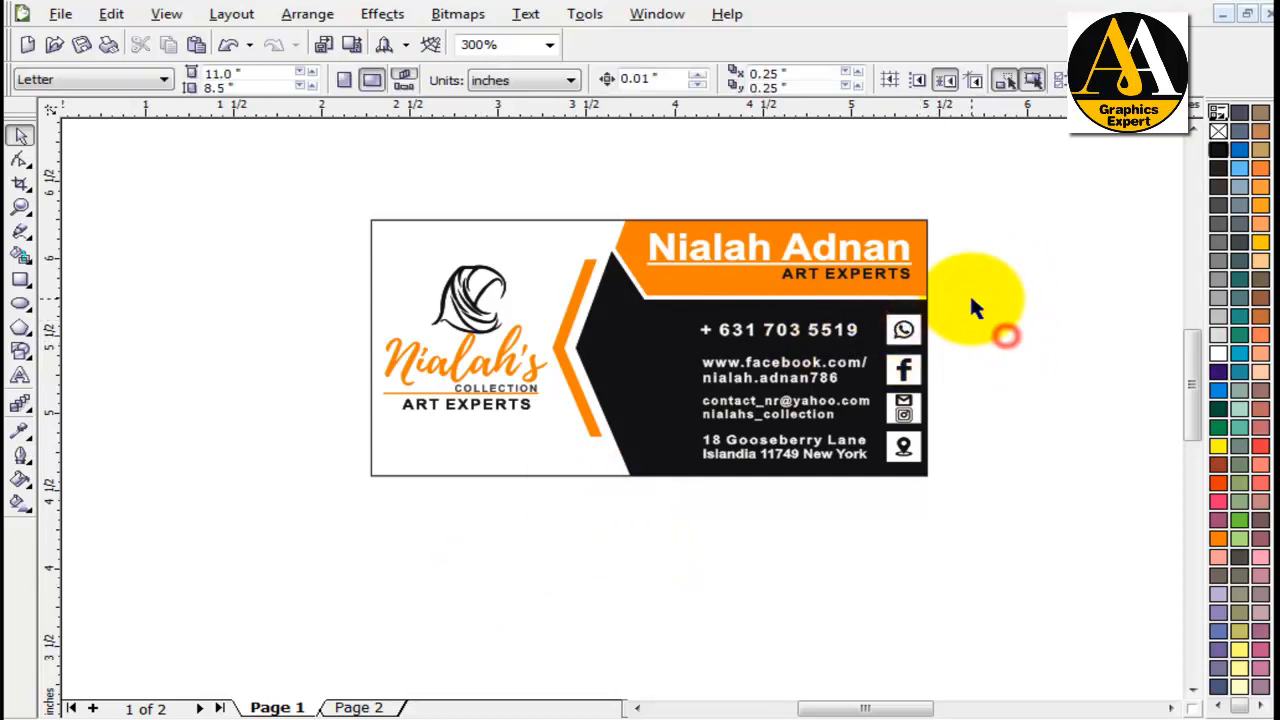
pyautogui.moveTo(971, 300); pyautogui.dragTo(653, 505)
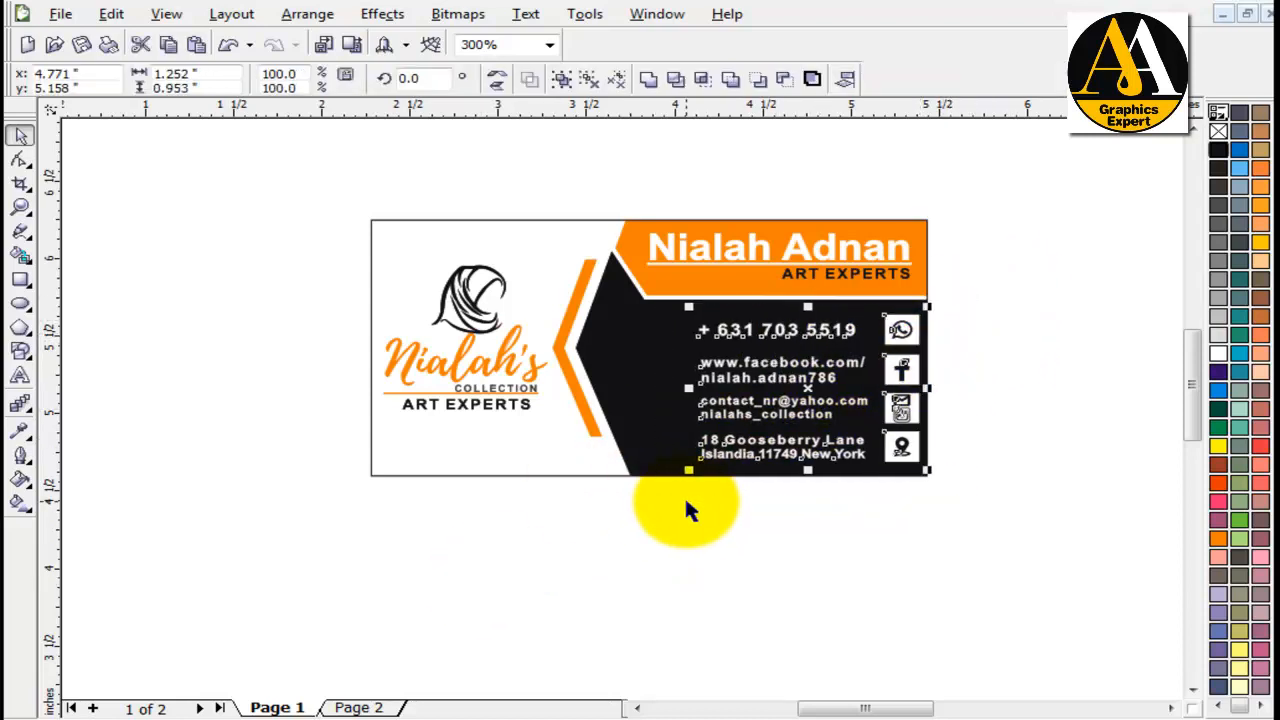
pyautogui.press('Left')
pyautogui.press('Left')
pyautogui.press('Left')
pyautogui.press('Left')
pyautogui.press('Left')
pyautogui.press('Left')
pyautogui.press('Left')
pyautogui.press('Left')
pyautogui.press('Left')
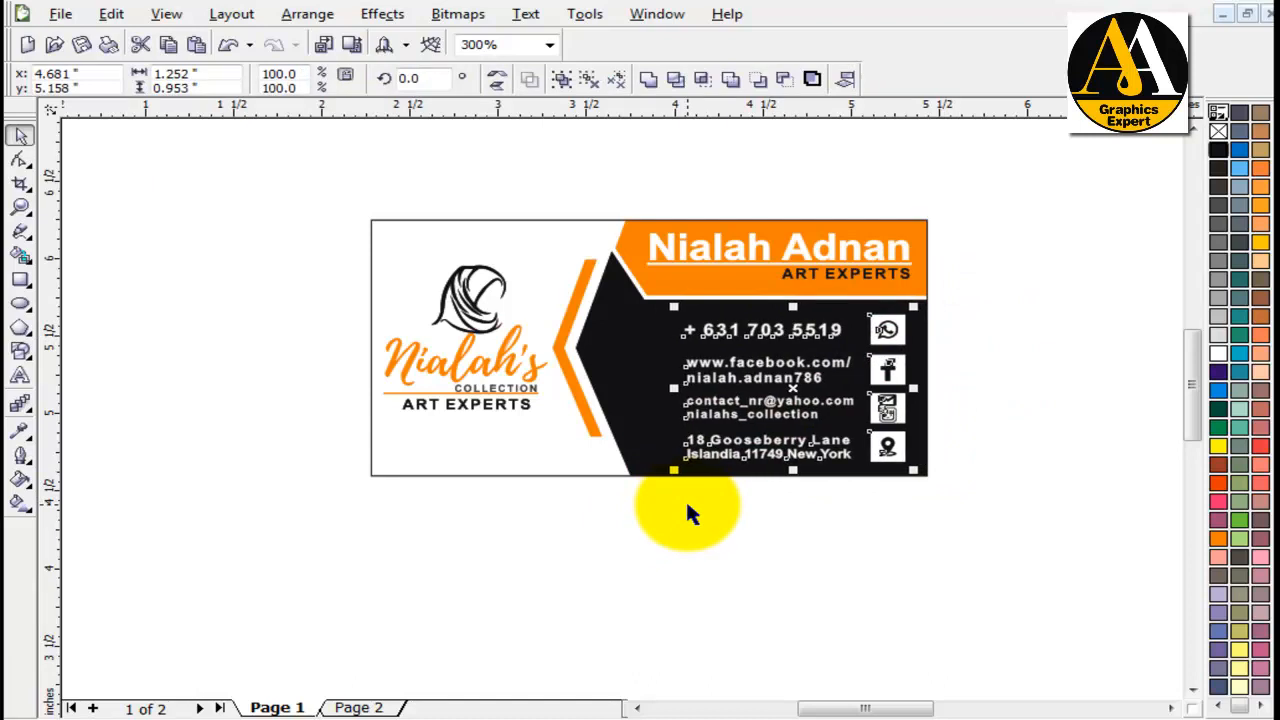
pyautogui.press('Left')
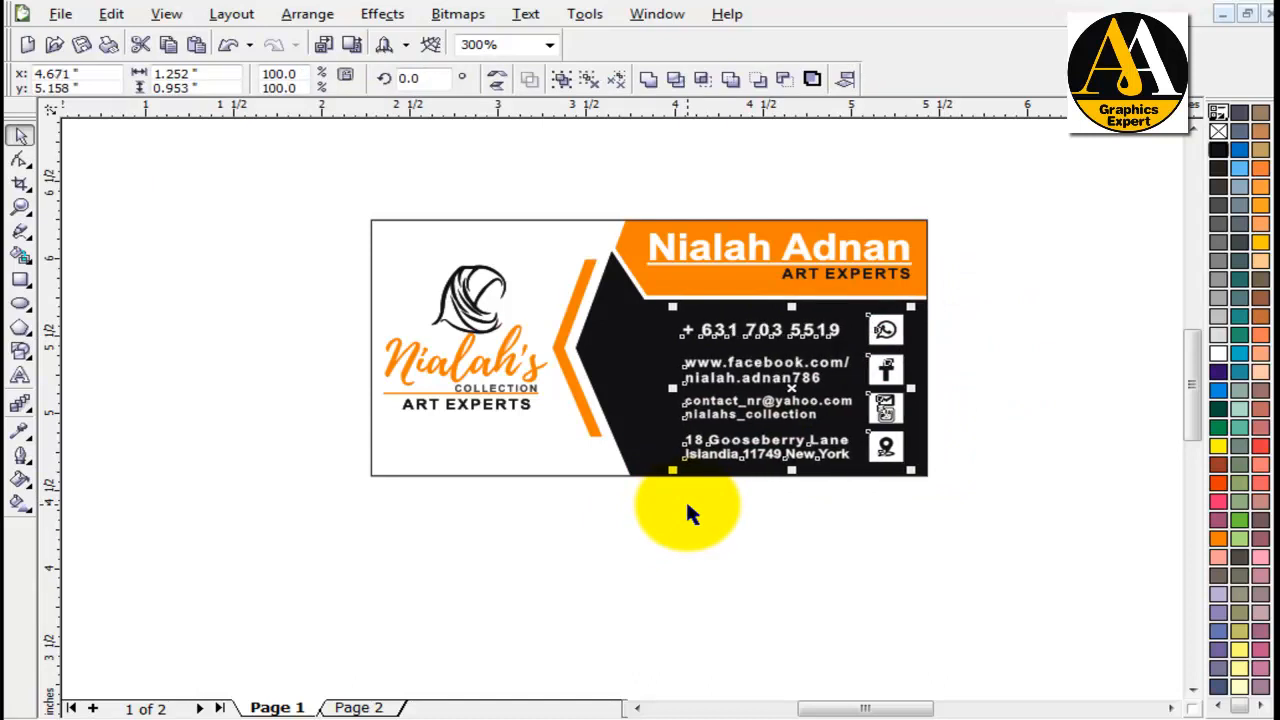
pyautogui.click(683, 551)
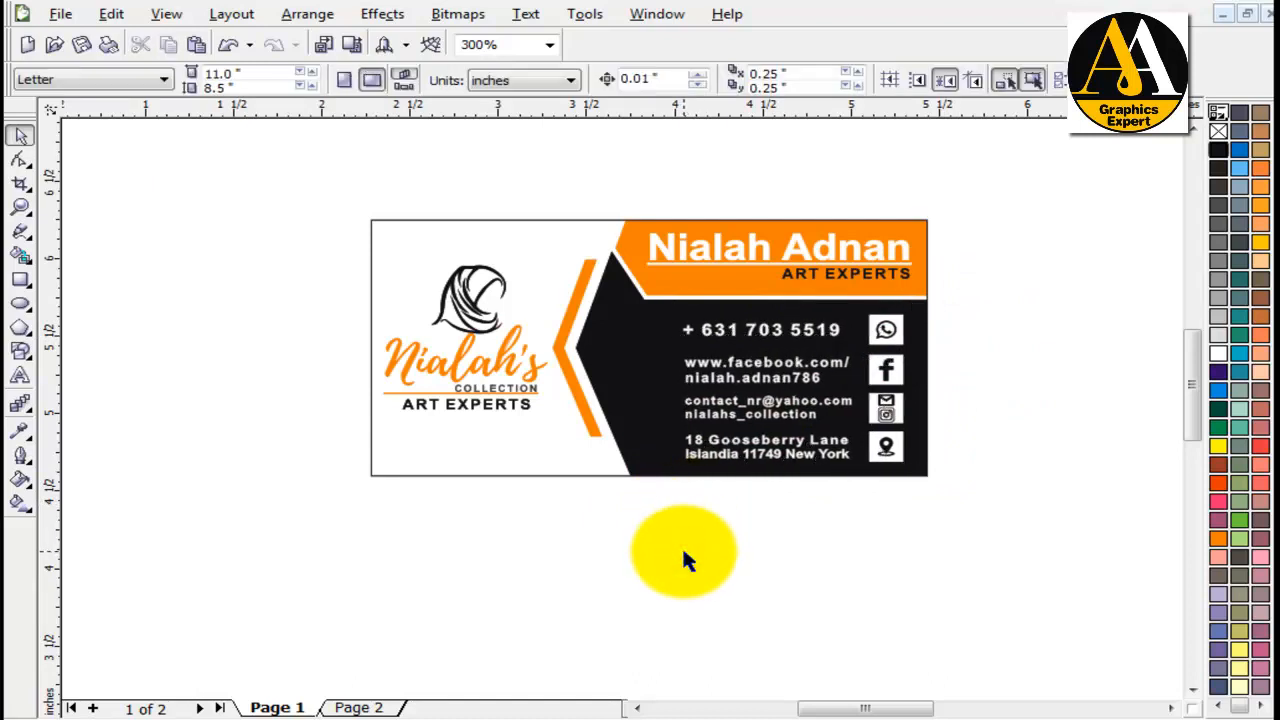